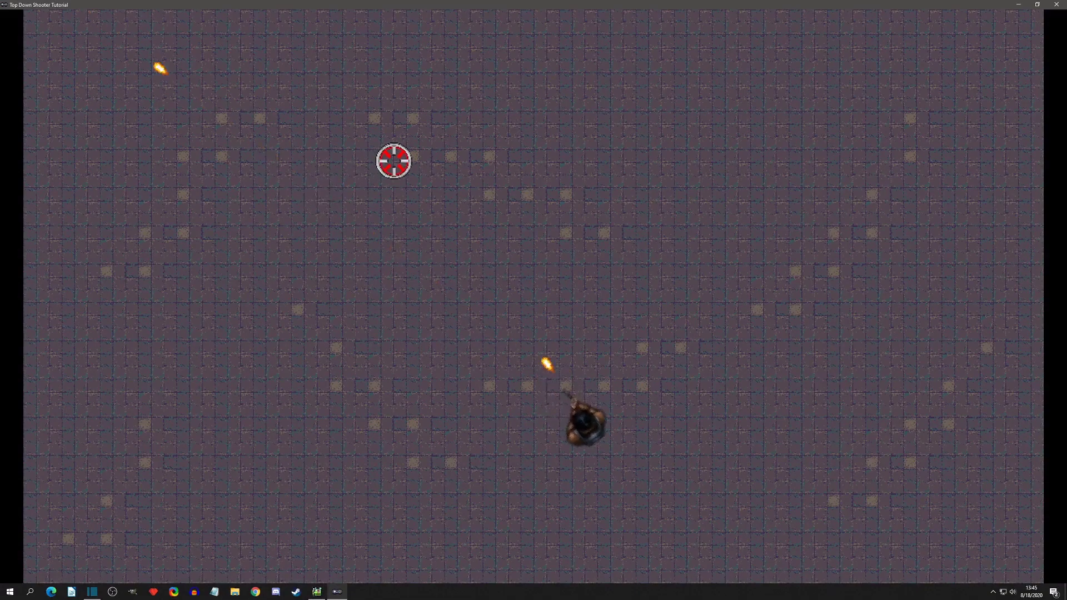
key(w)
click(535, 146)
click(547, 138)
key(s)
key(a)
click(670, 217)
key(s)
click(610, 287)
click(675, 297)
key(w)
key(d)
click(533, 470)
click(485, 479)
key(w)
key(d)
click(360, 466)
key(s)
click(350, 461)
click(345, 456)
key(d)
click(337, 459)
key(s)
key(d)
click(348, 210)
key(a)
key(w)
key(d)
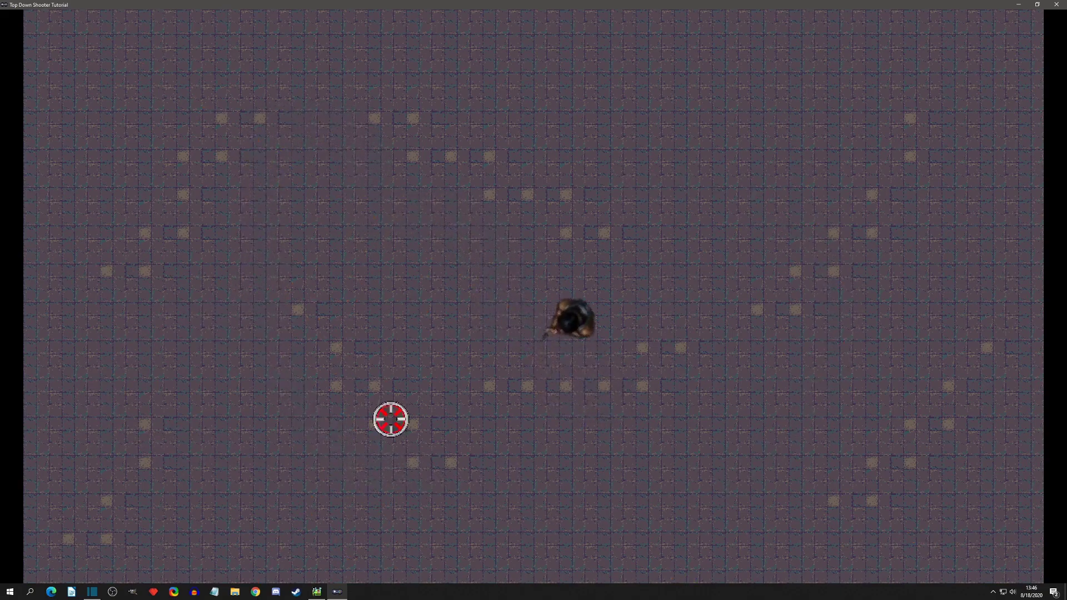
key(a)
click(690, 419)
click(690, 418)
click(689, 418)
click(688, 417)
click(686, 416)
click(703, 374)
click(717, 356)
click(720, 355)
click(720, 354)
click(720, 354)
click(720, 354)
click(720, 354)
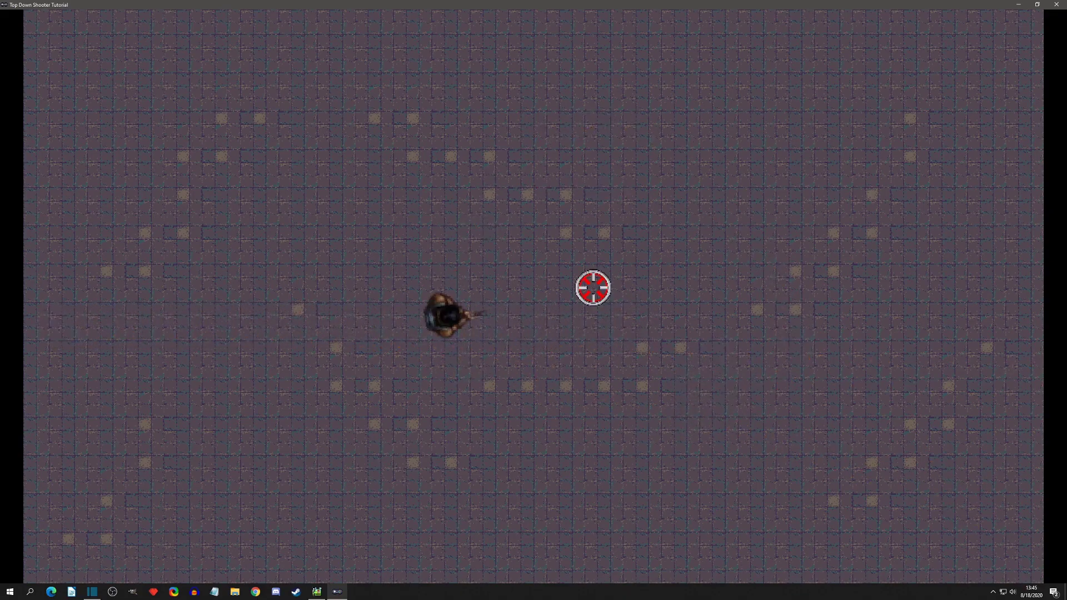
key(s)
key(d)
click(558, 199)
click(557, 195)
click(556, 195)
key(d)
click(328, 192)
click(318, 191)
key(s)
key(d)
click(391, 161)
click(451, 153)
key(a)
key(w)
click(535, 145)
key(s)
key(a)
click(612, 273)
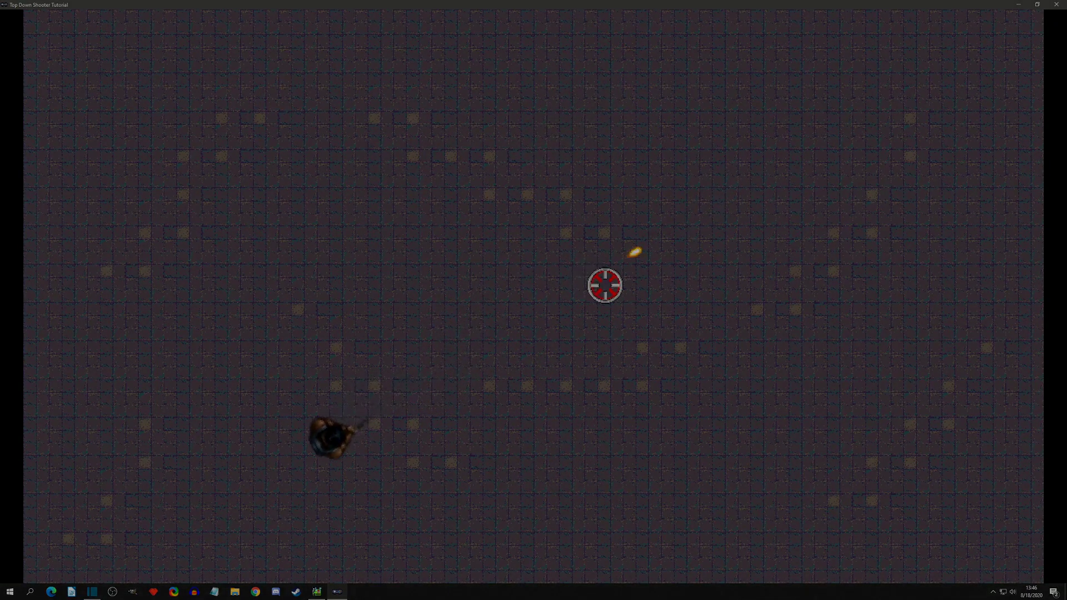
click(670, 294)
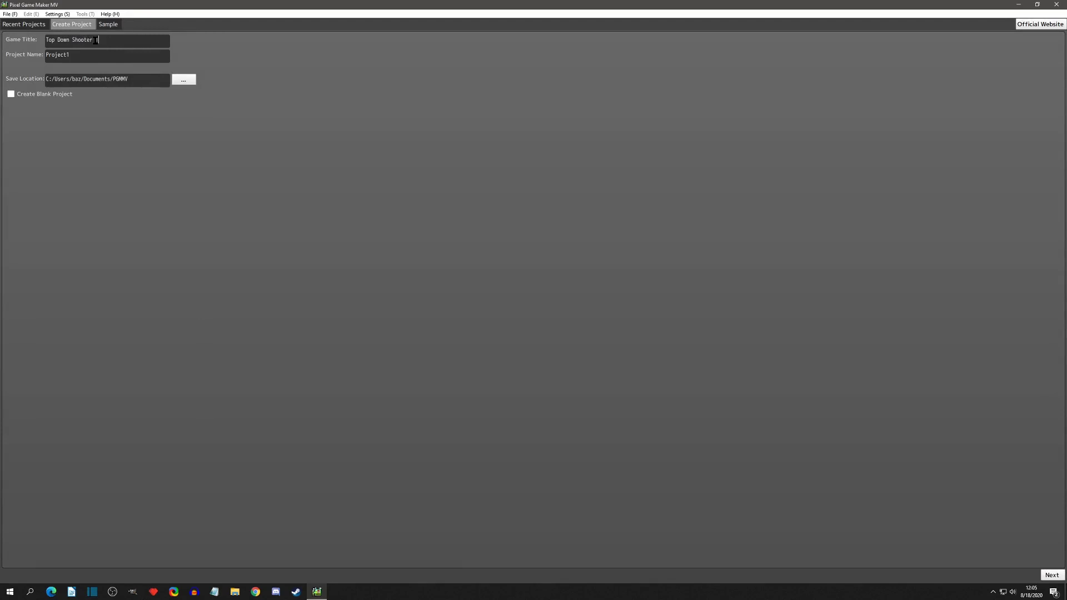
Reuse the game title Top Down Shooter Tutorial as the project name and make it a blank project.
drag(147, 40, 7, 35)
key(ctrl+c)
double_click(95, 57)
key(ctrl+v)
click(10, 94)
click(1051, 576)
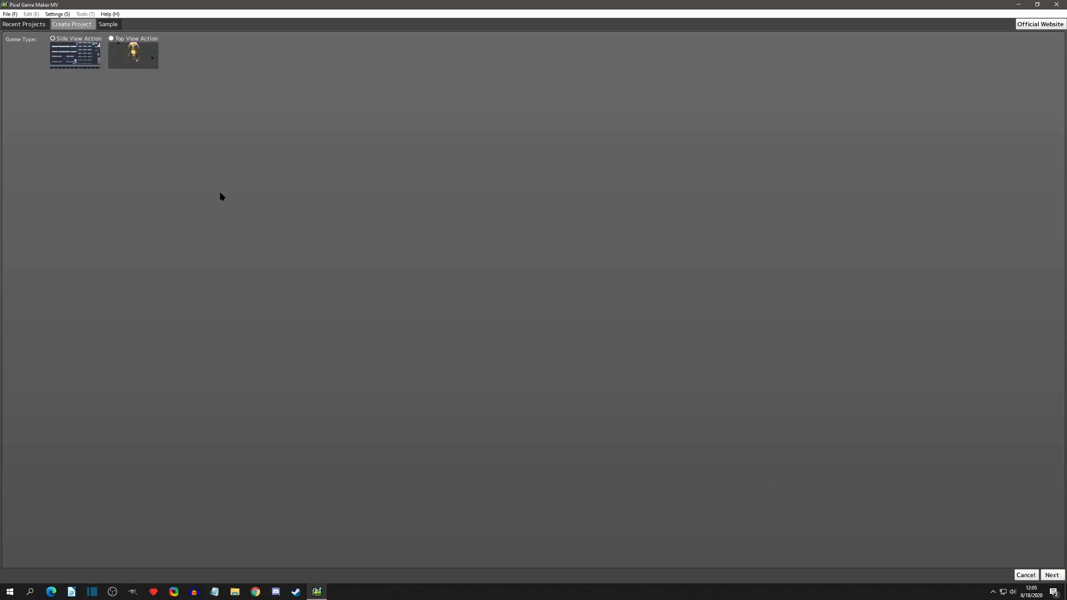
Create the project as a Top View Action game with 48x48 tiles and a 16:9(16:10) screen resolution.
click(111, 38)
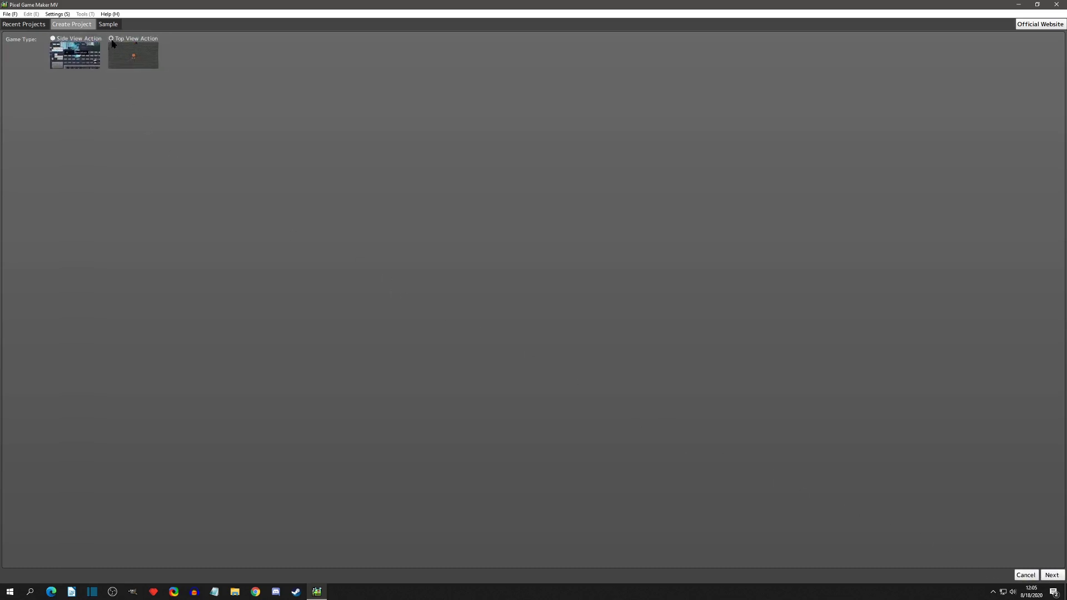
click(1054, 576)
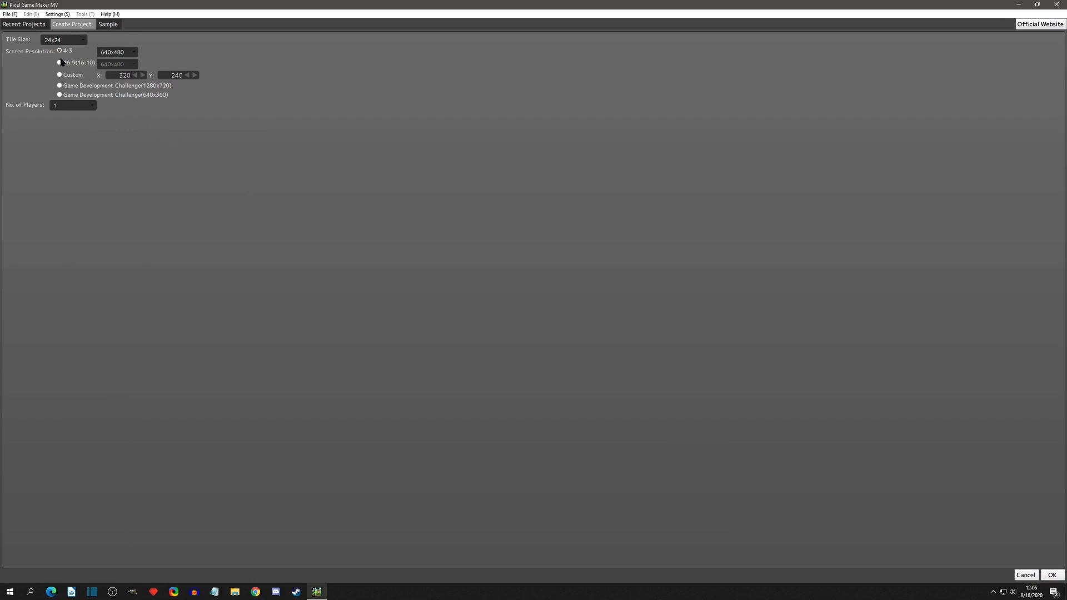
click(63, 40)
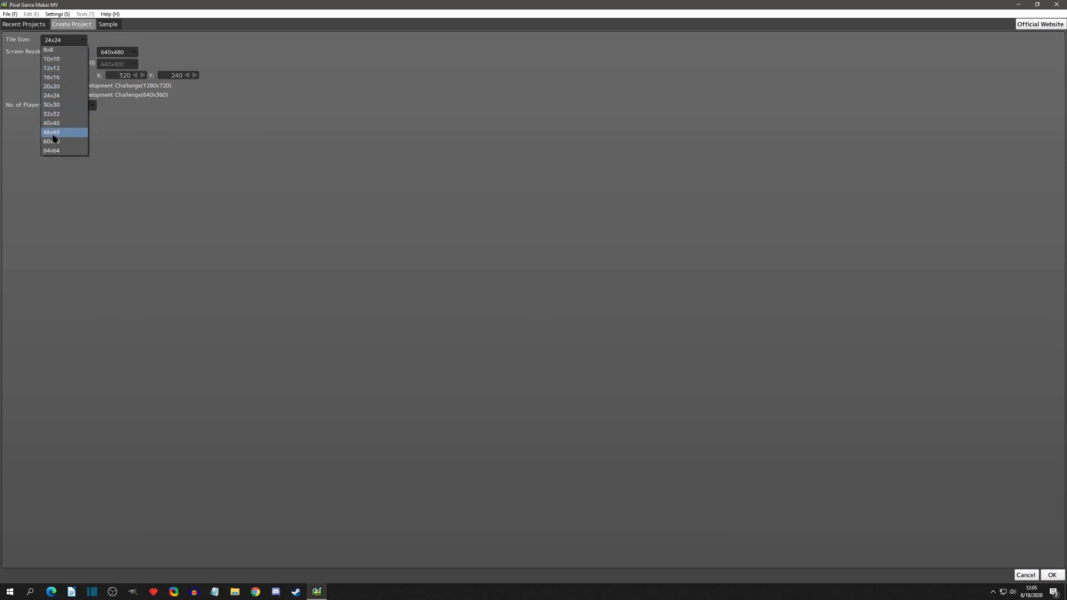
click(53, 135)
click(60, 62)
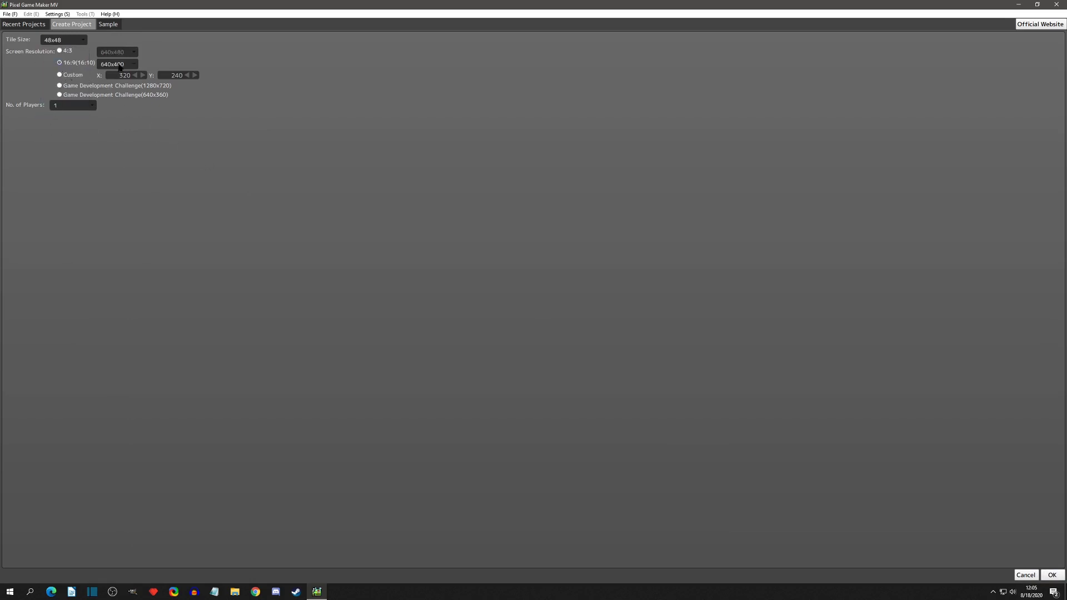
click(119, 65)
click(124, 93)
click(1052, 576)
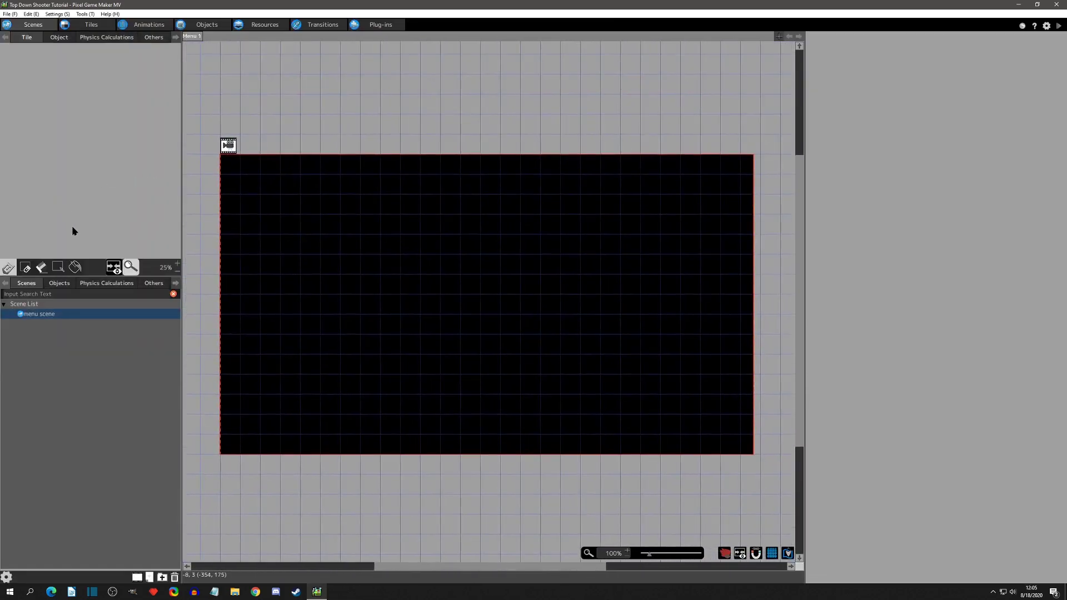
Add Wall Tiles.png from the Wall Tiles folder in Downloads to the project's image resources.
click(257, 25)
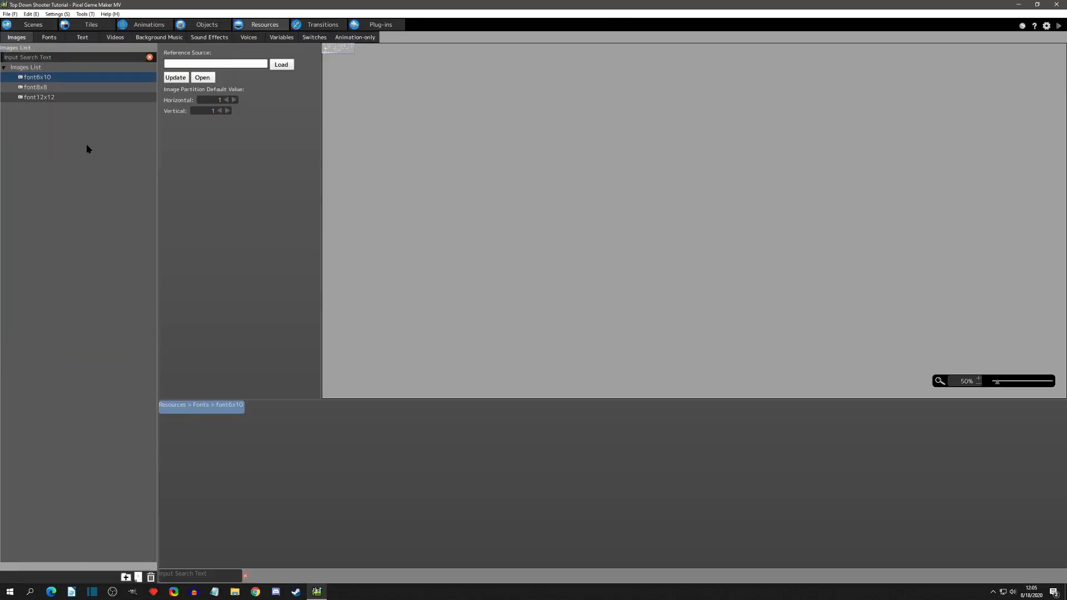
right_click(51, 157)
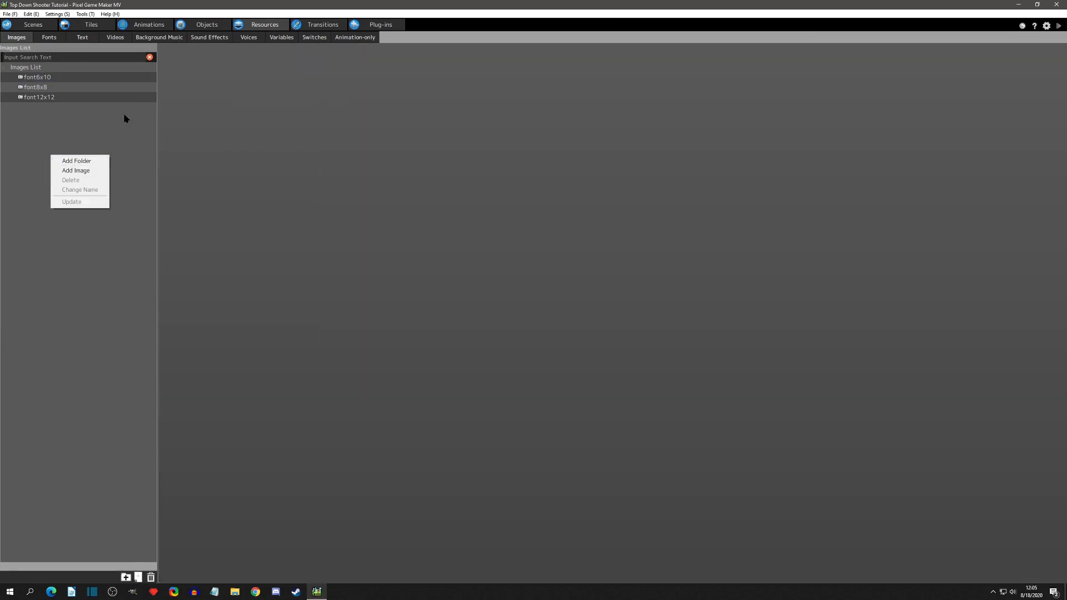
click(70, 170)
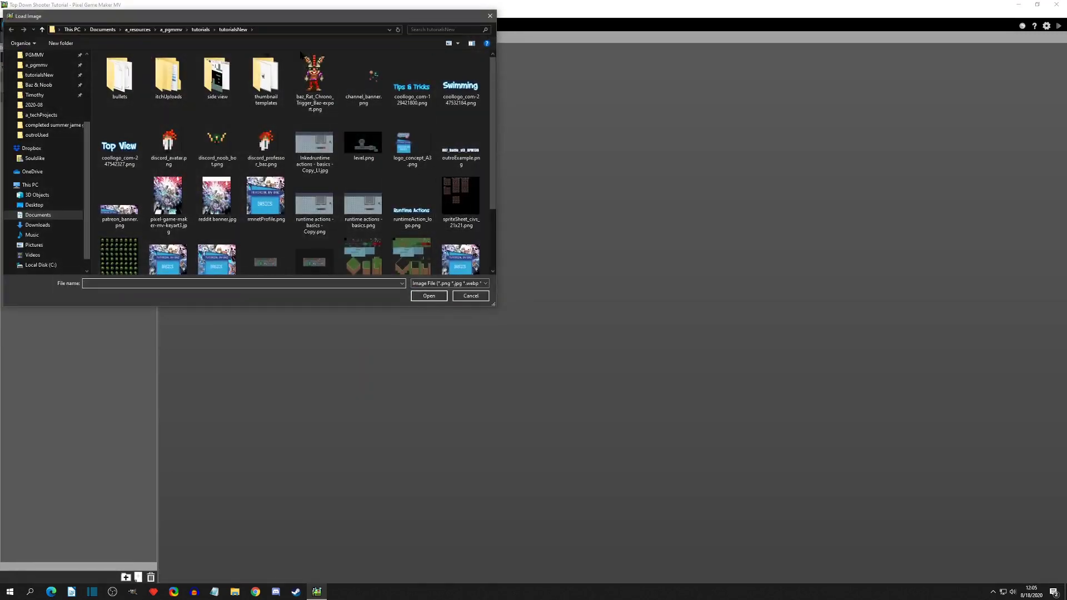
scroll(40, 113, up, 3)
click(37, 85)
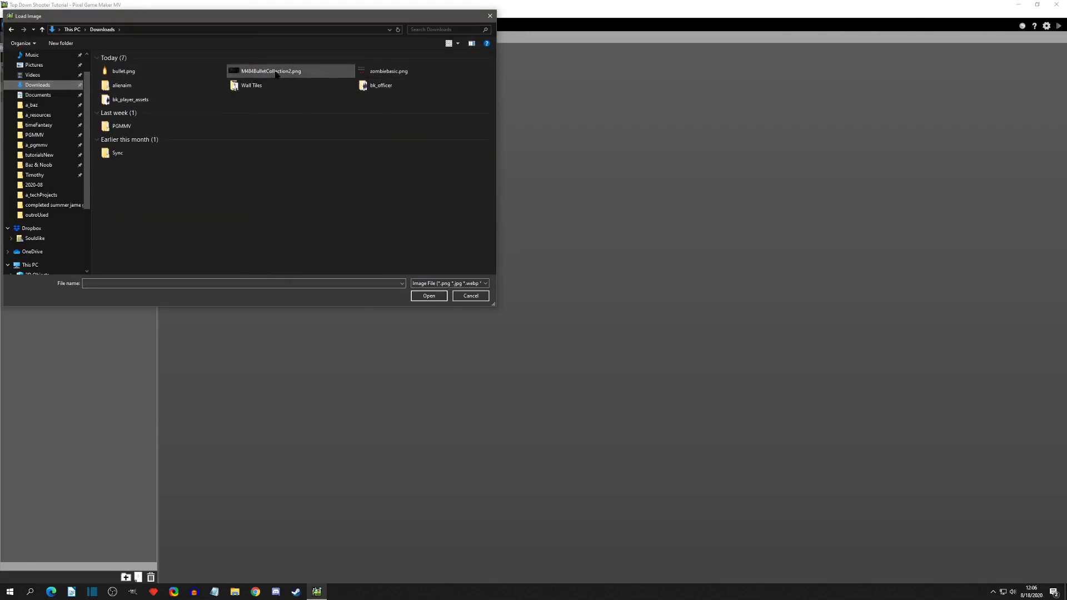
double_click(250, 86)
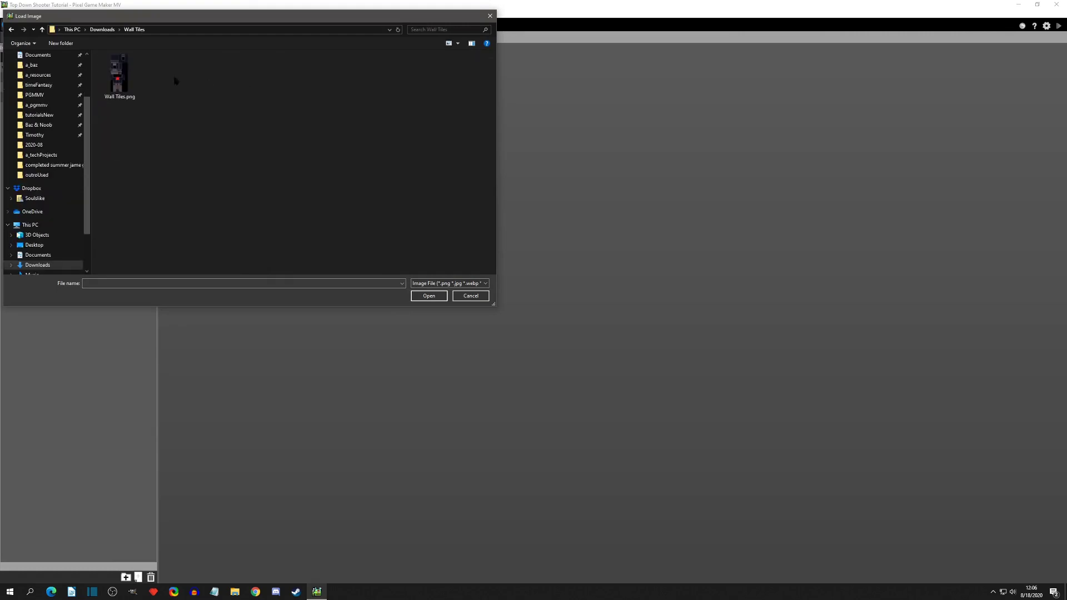
double_click(119, 75)
scroll(359, 122, down, 3)
Add the handgun player image from the bk_player_assets folder in Downloads to the image resources.
right_click(45, 142)
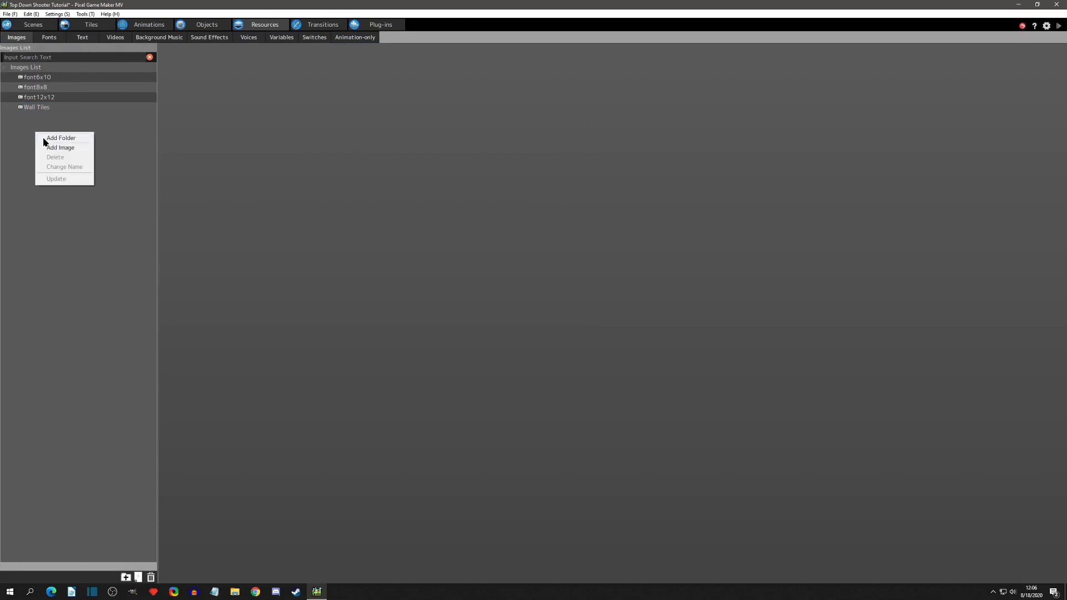
click(61, 148)
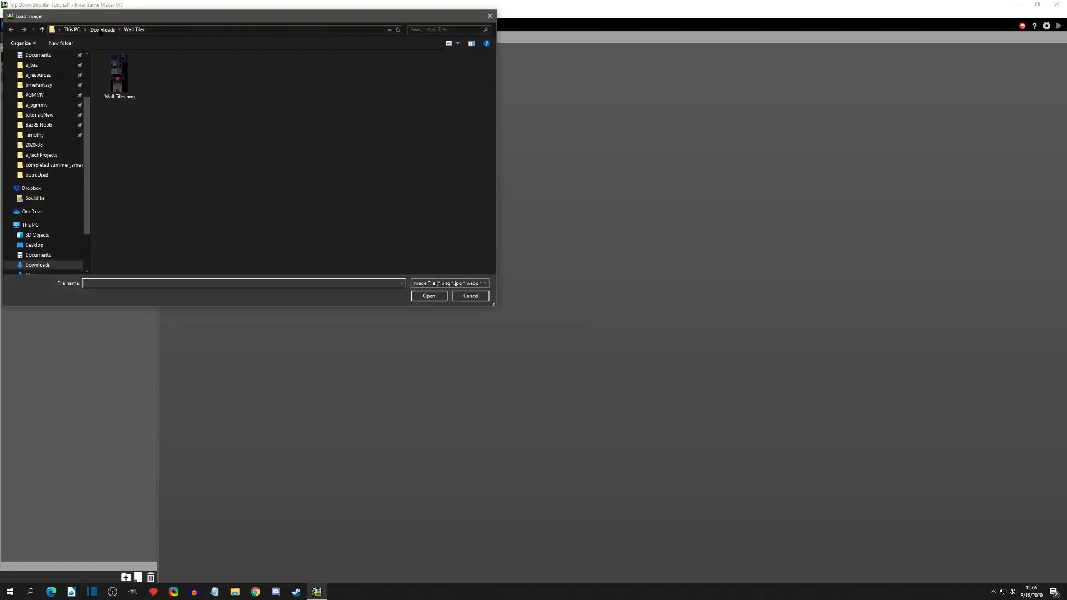
click(102, 30)
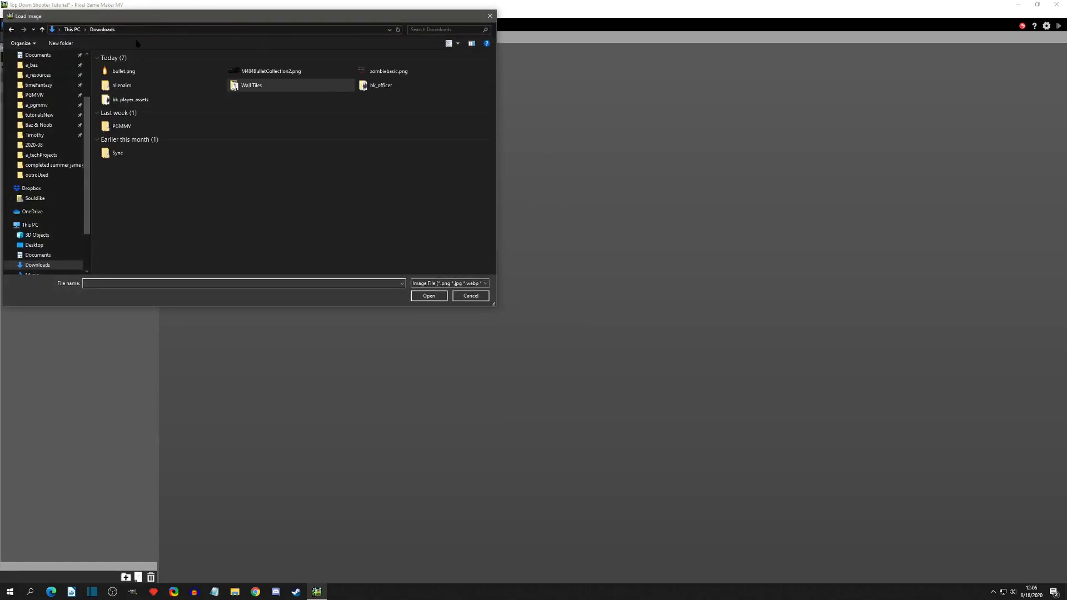
double_click(137, 100)
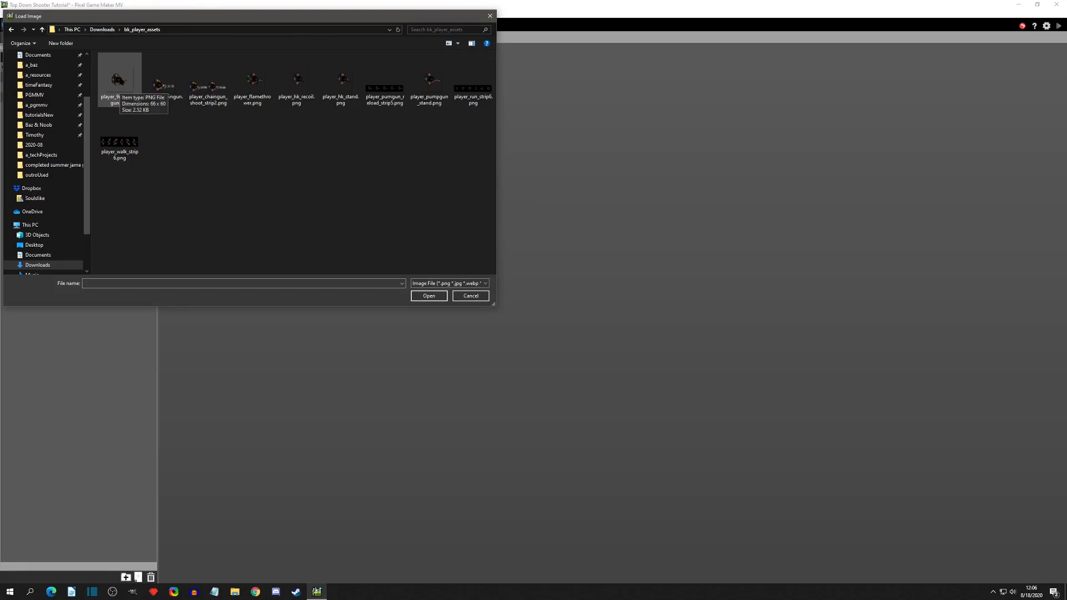
double_click(119, 82)
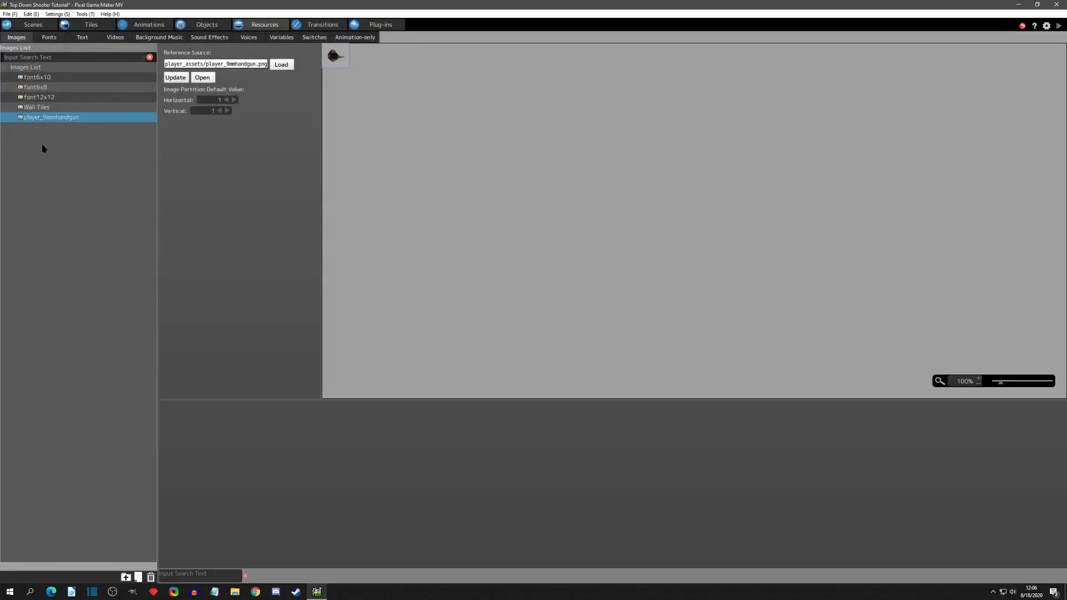
Add the paternus_hit.png crosshair from alienaim's packages/crosshairs folder and preview it against the handgun player image.
right_click(39, 145)
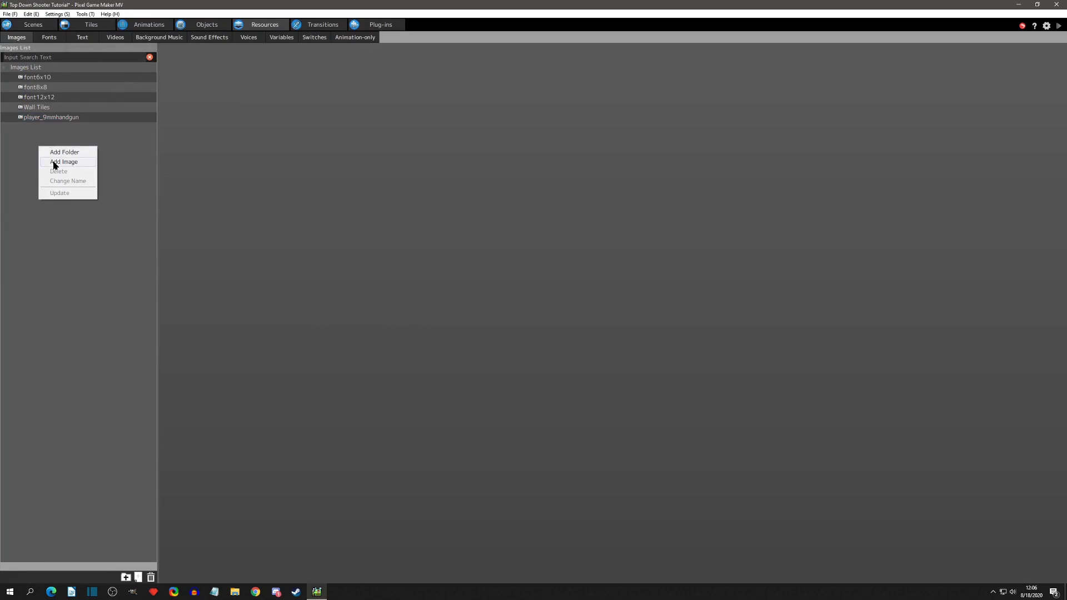
click(55, 162)
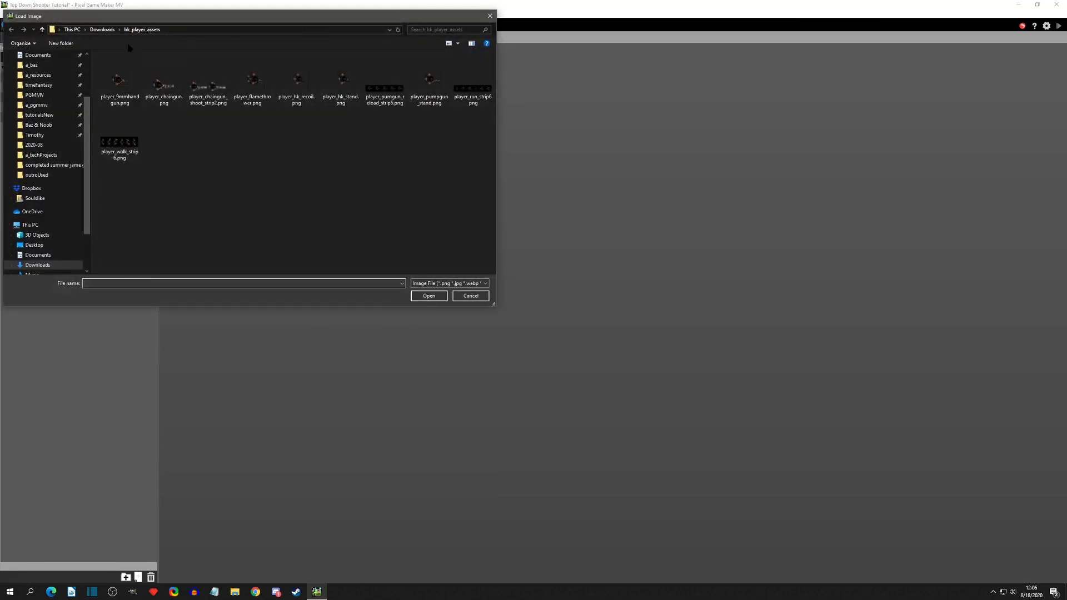
click(106, 31)
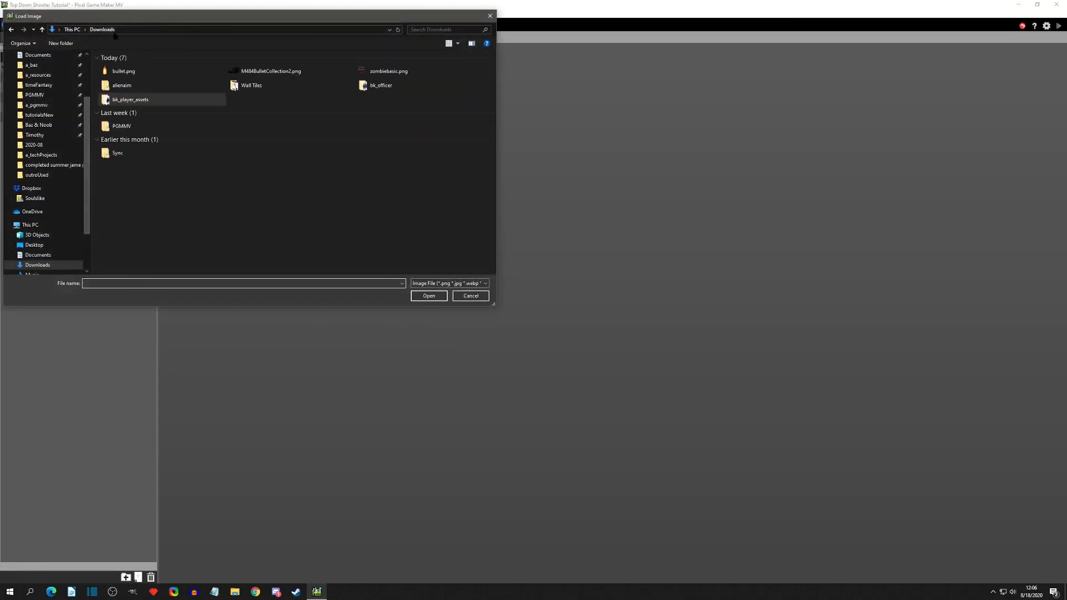
click(140, 89)
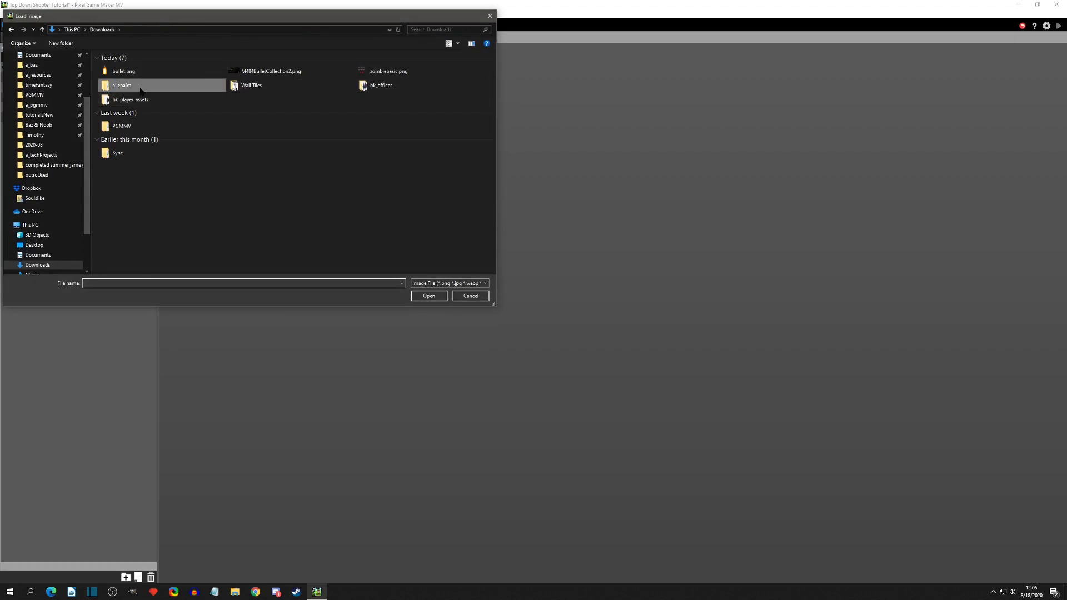
double_click(141, 89)
double_click(123, 67)
double_click(126, 66)
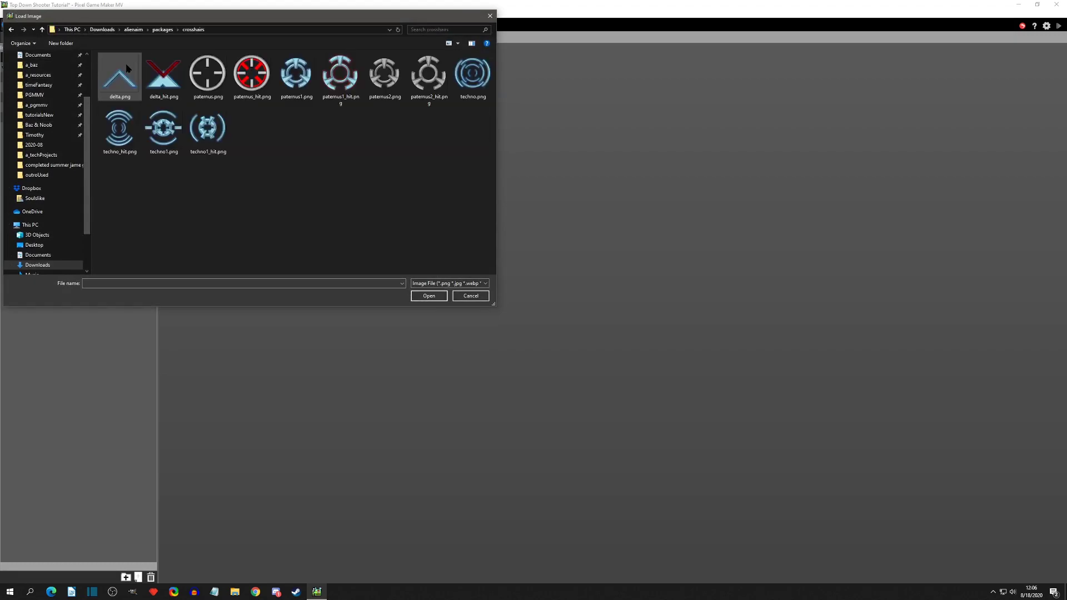
double_click(245, 76)
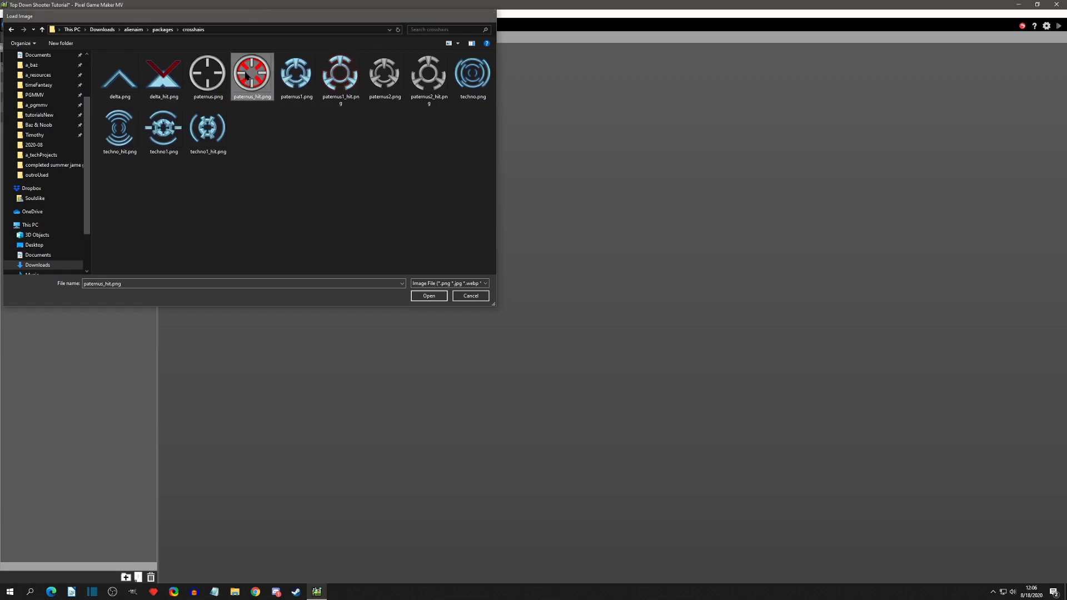
click(57, 118)
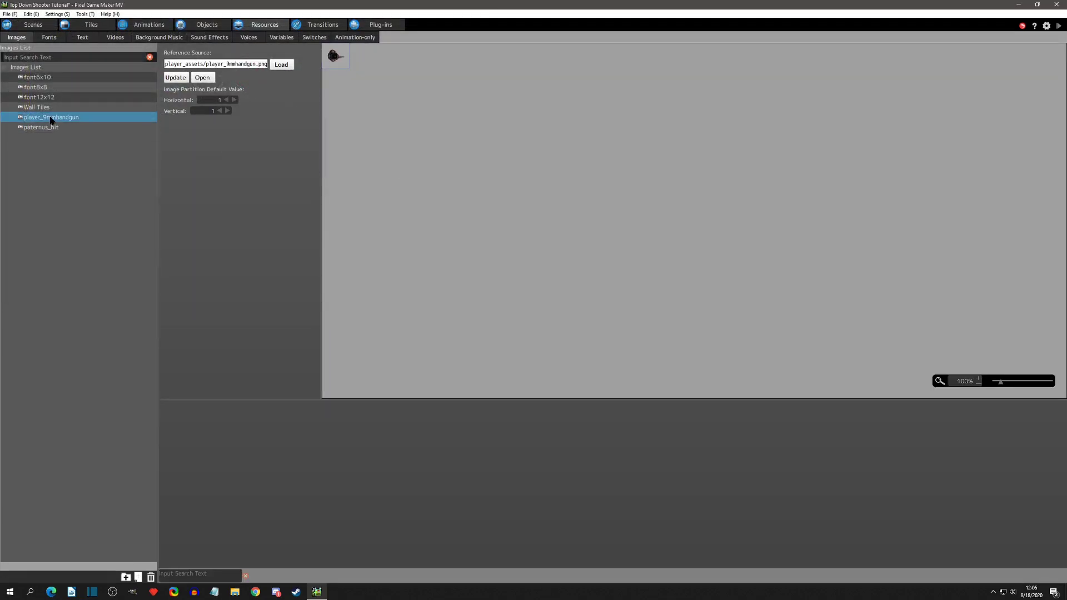
click(57, 128)
click(54, 119)
click(53, 129)
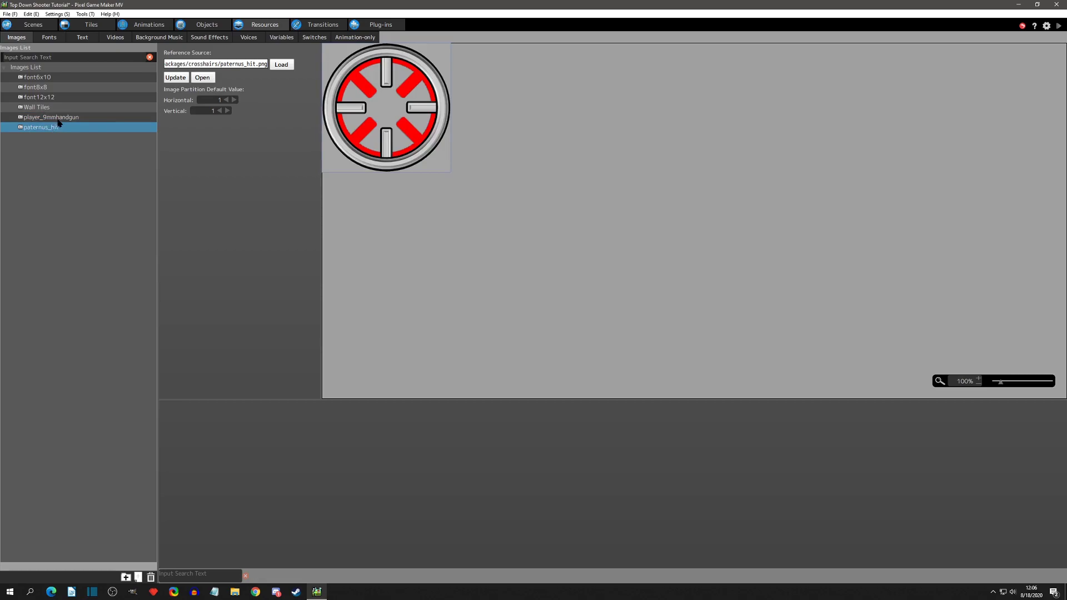
Add bullet.png from the Downloads folder to the image resources.
click(50, 149)
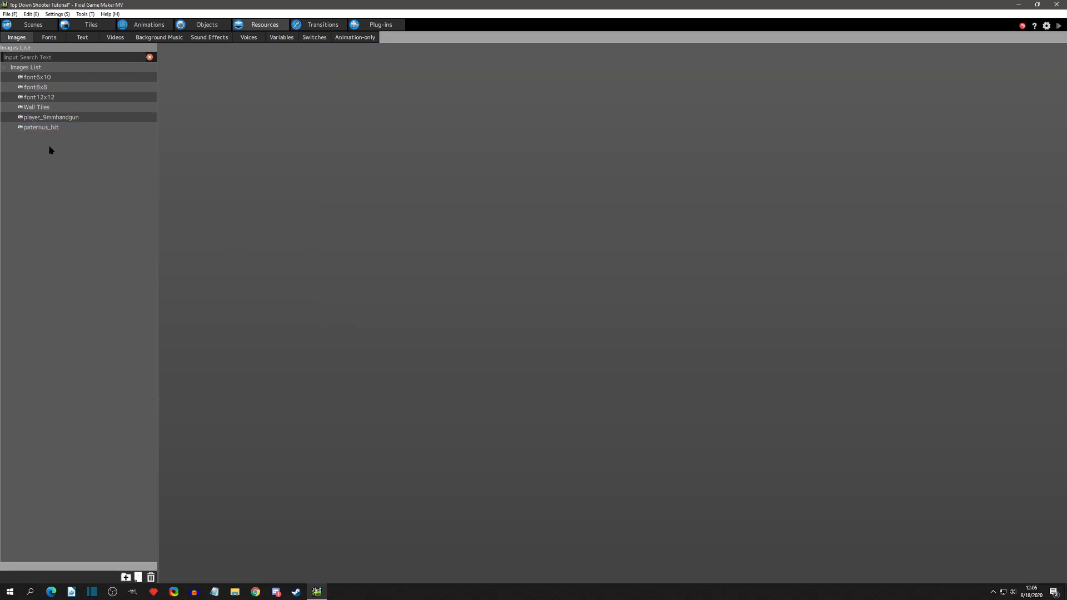
right_click(49, 150)
click(78, 164)
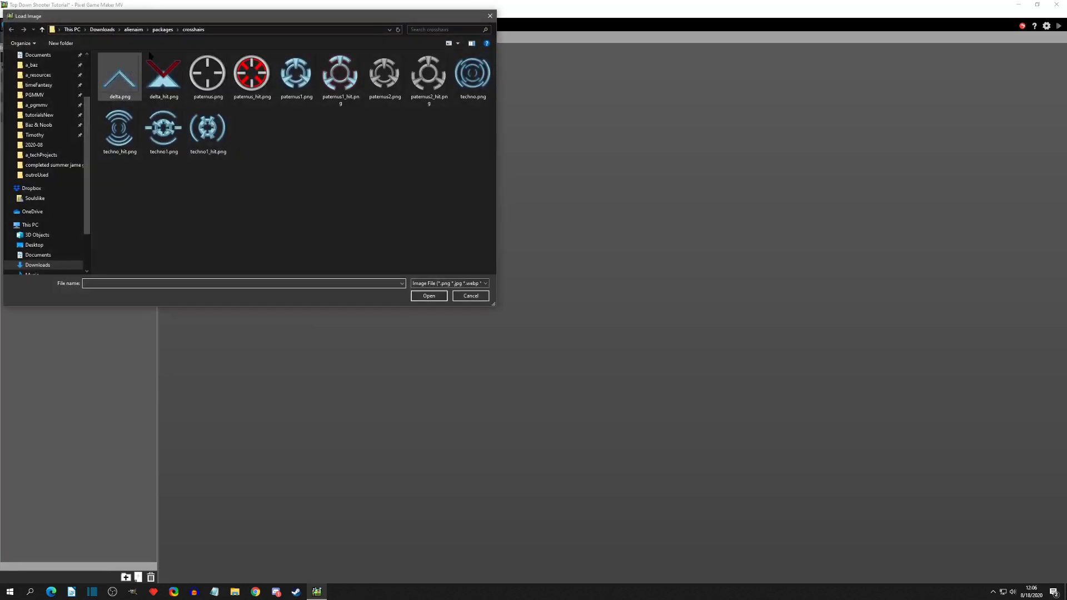
click(163, 30)
click(133, 30)
click(104, 31)
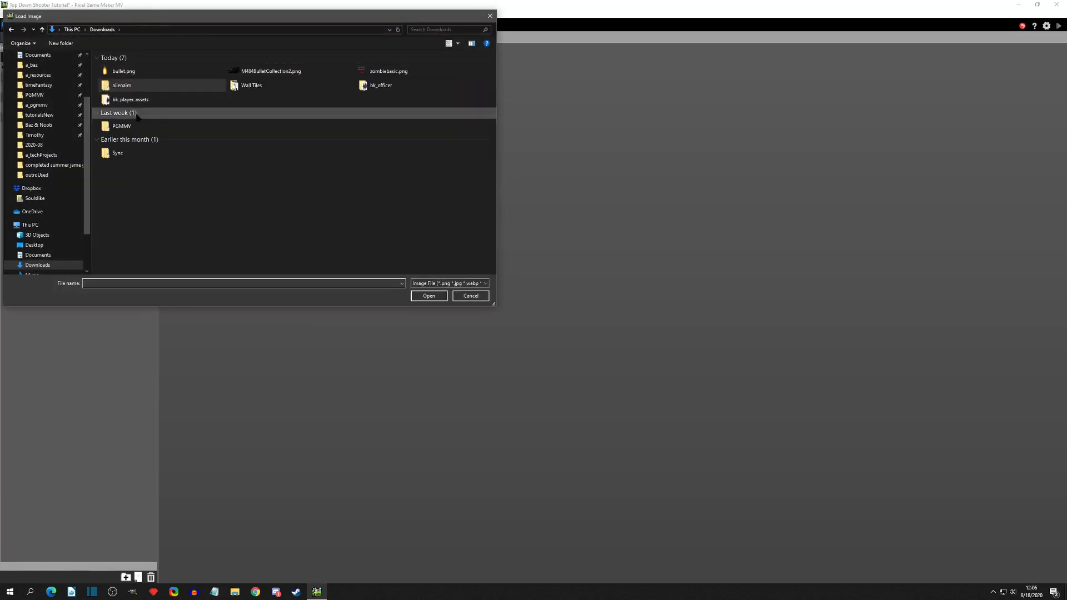
double_click(118, 73)
click(61, 177)
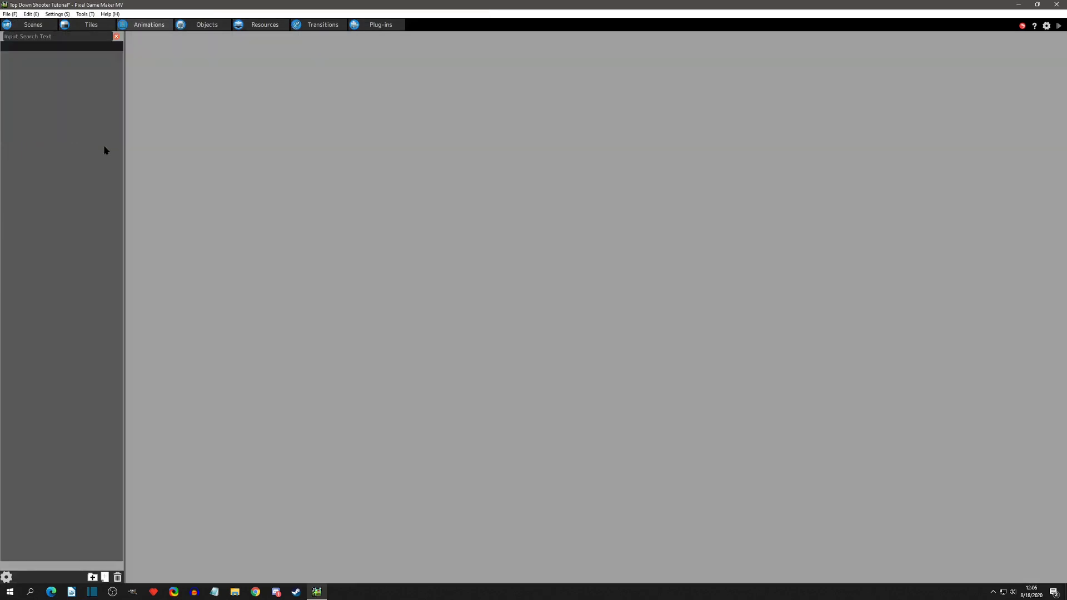
Create a motion animation named Player using the player_9mmhandgun image as its resource.
right_click(24, 77)
click(34, 93)
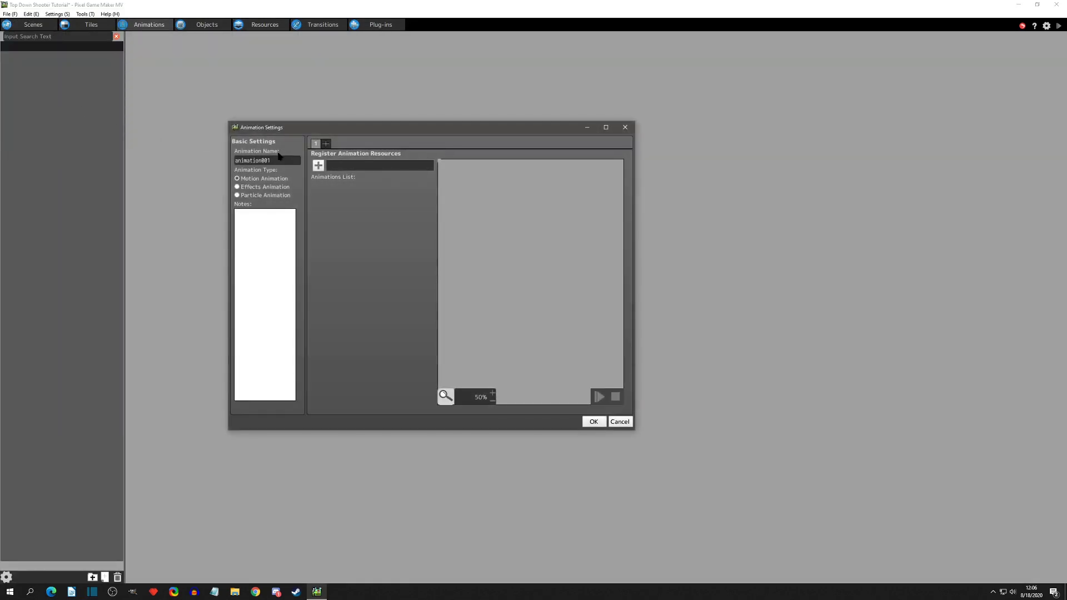
text(P1)
click(323, 166)
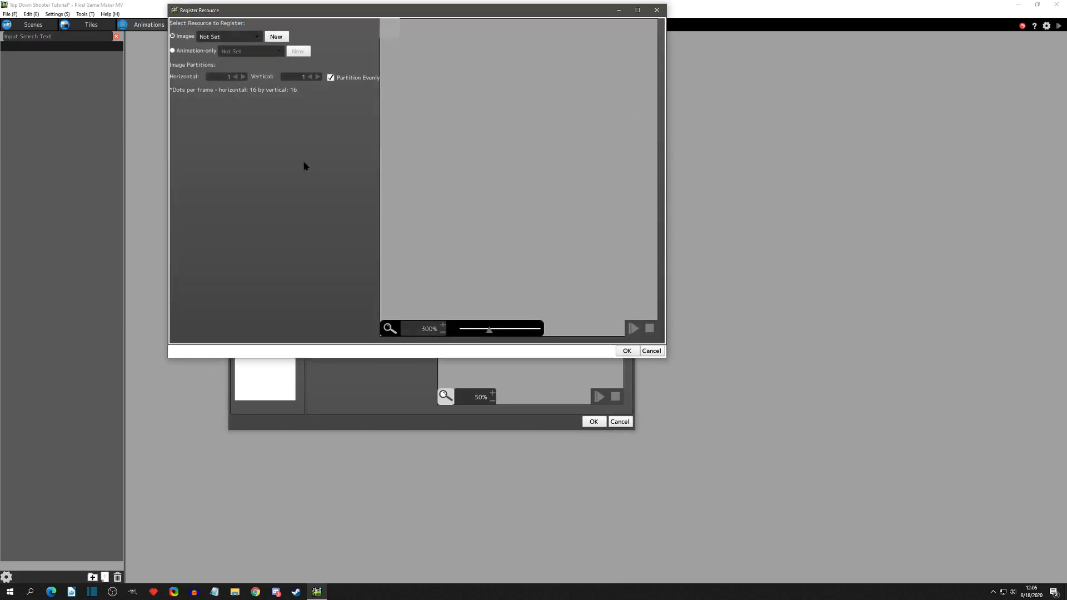
click(212, 36)
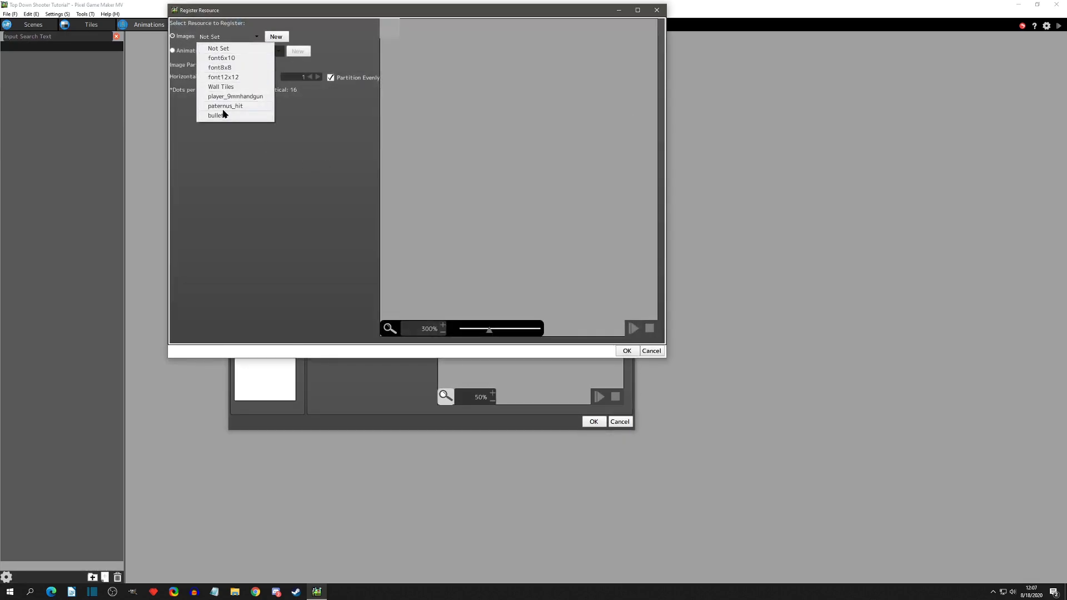
click(236, 97)
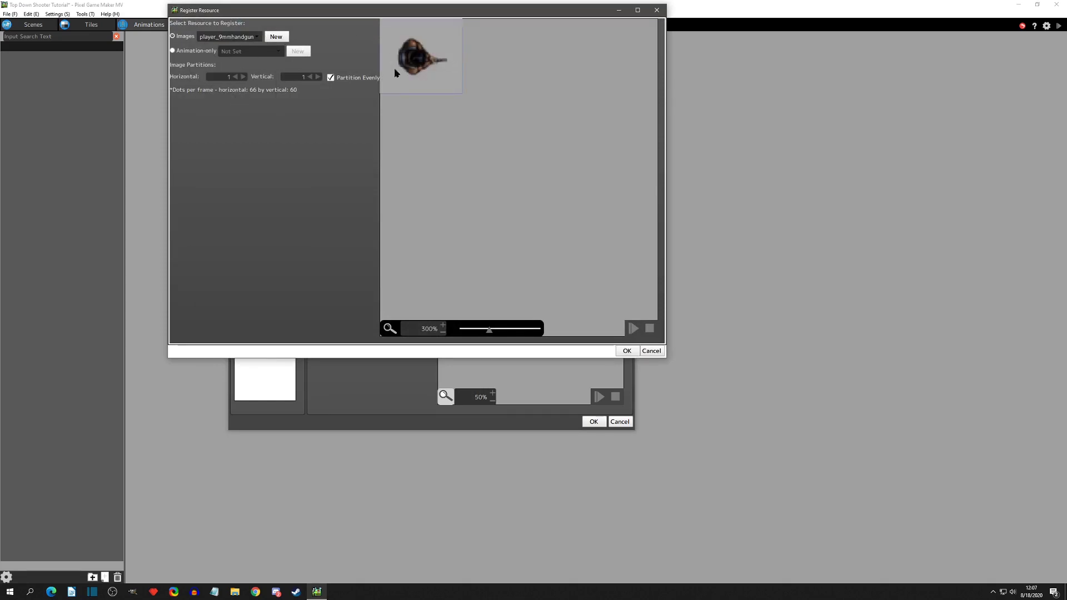
click(627, 350)
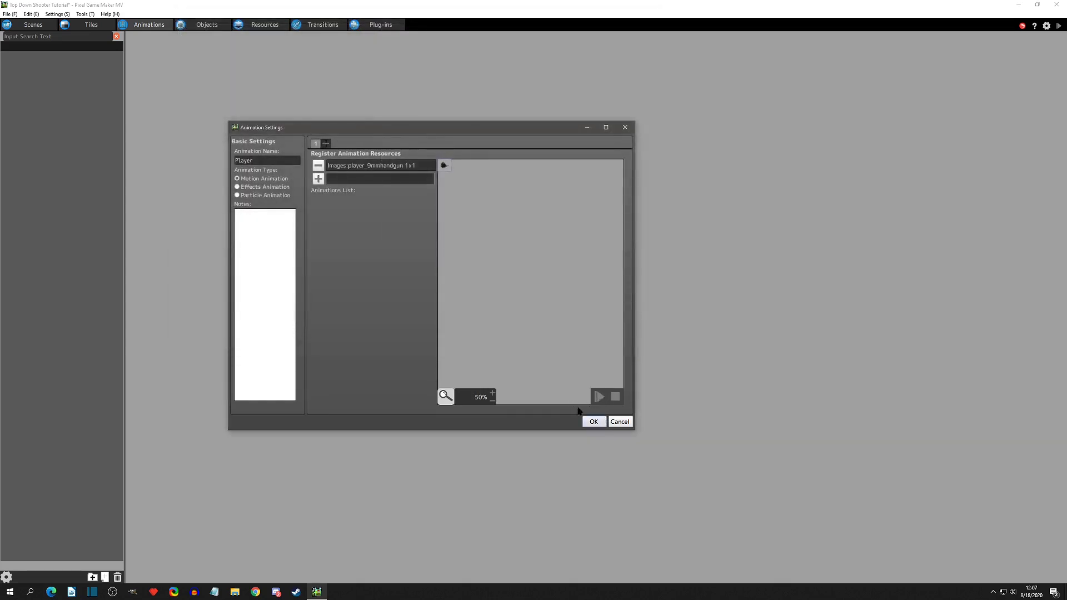
click(600, 426)
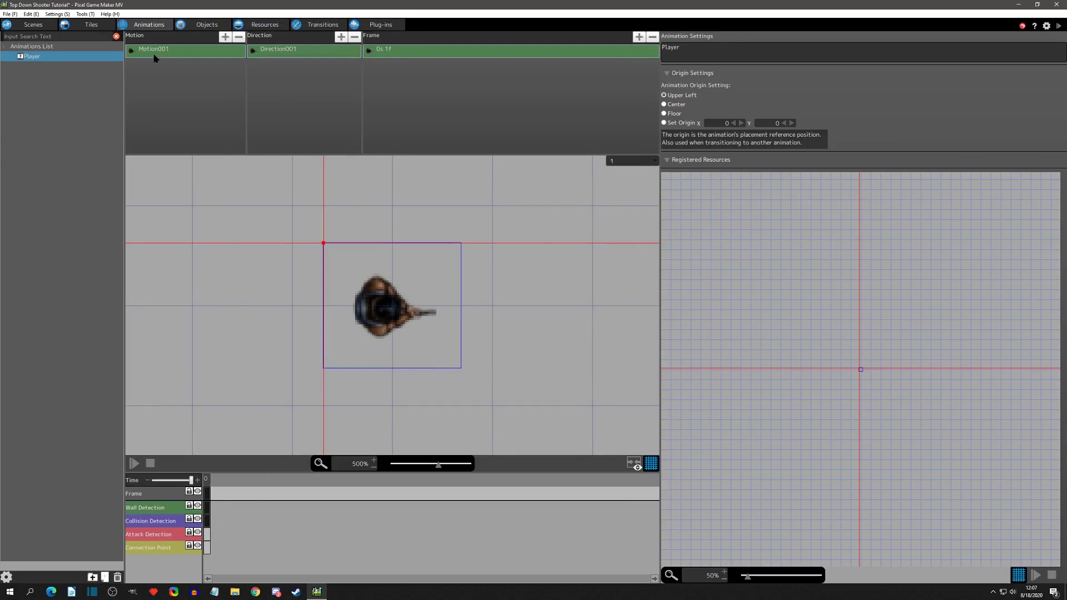
Set the Player animation's origin to Center and rename its motion as idle.
click(672, 104)
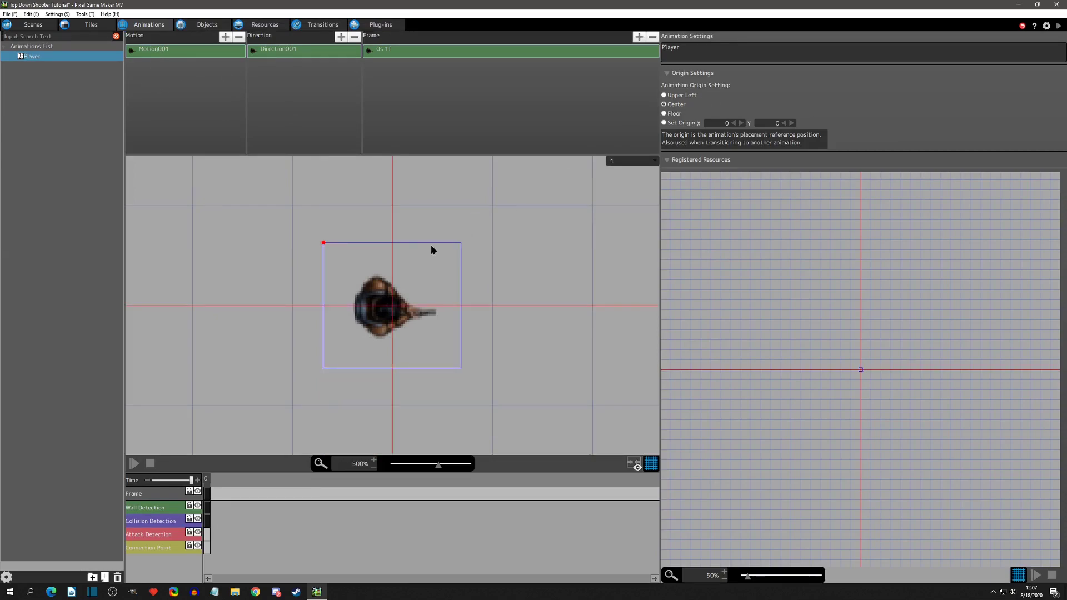
double_click(175, 51)
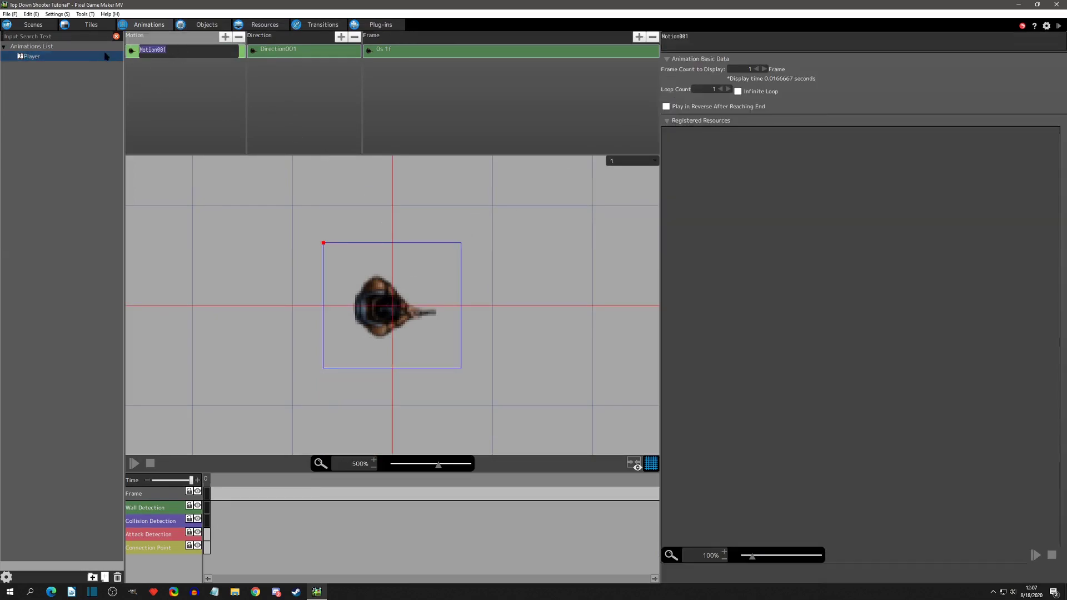
text(Idle)
key(Return)
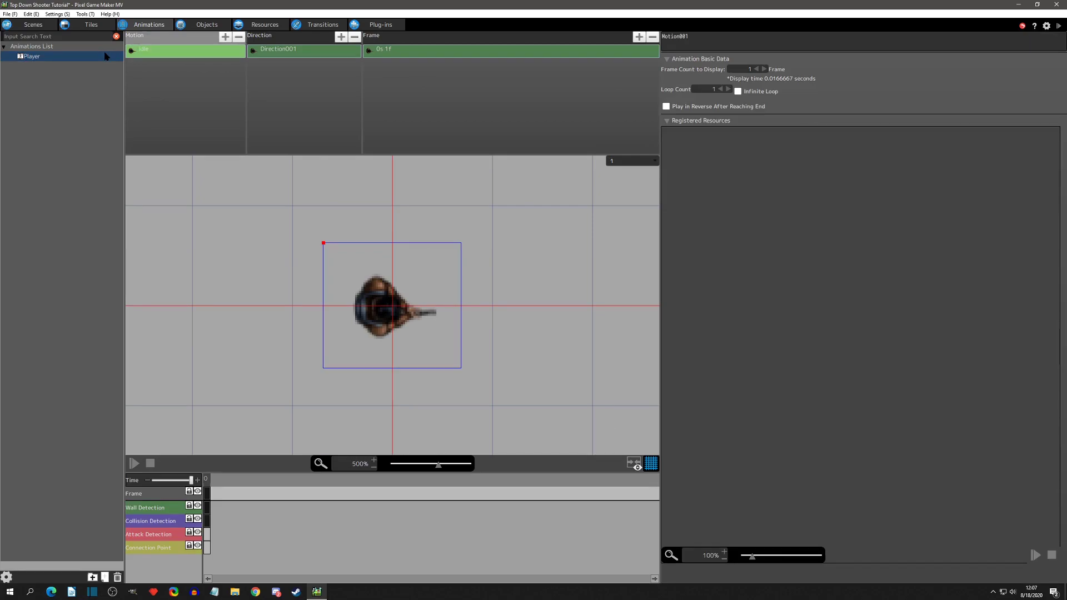
Rename the idle motion's direction as single.
double_click(286, 51)
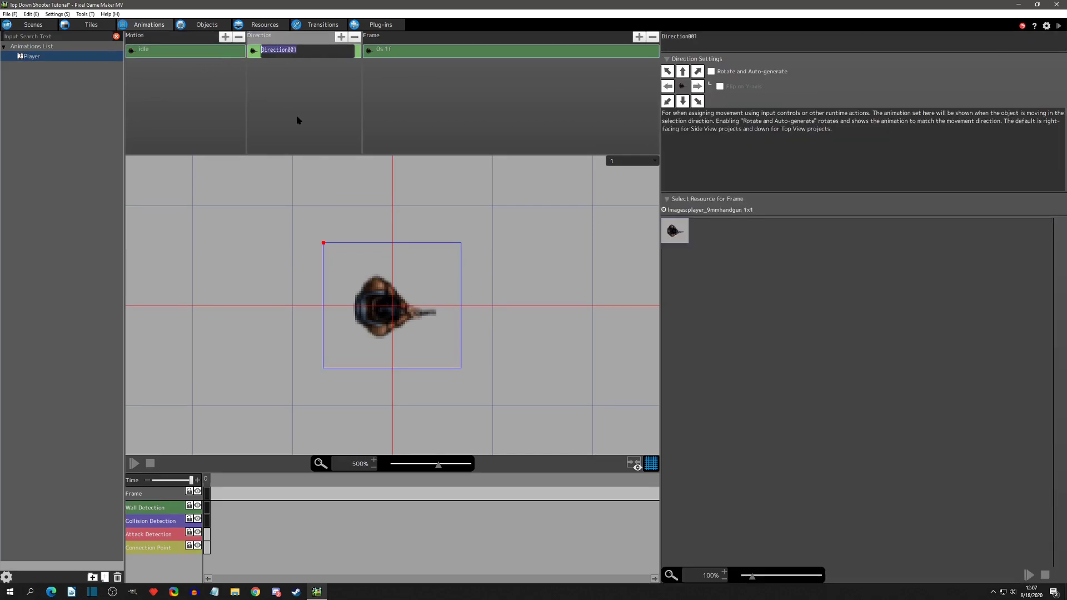
text(single)
key(Return)
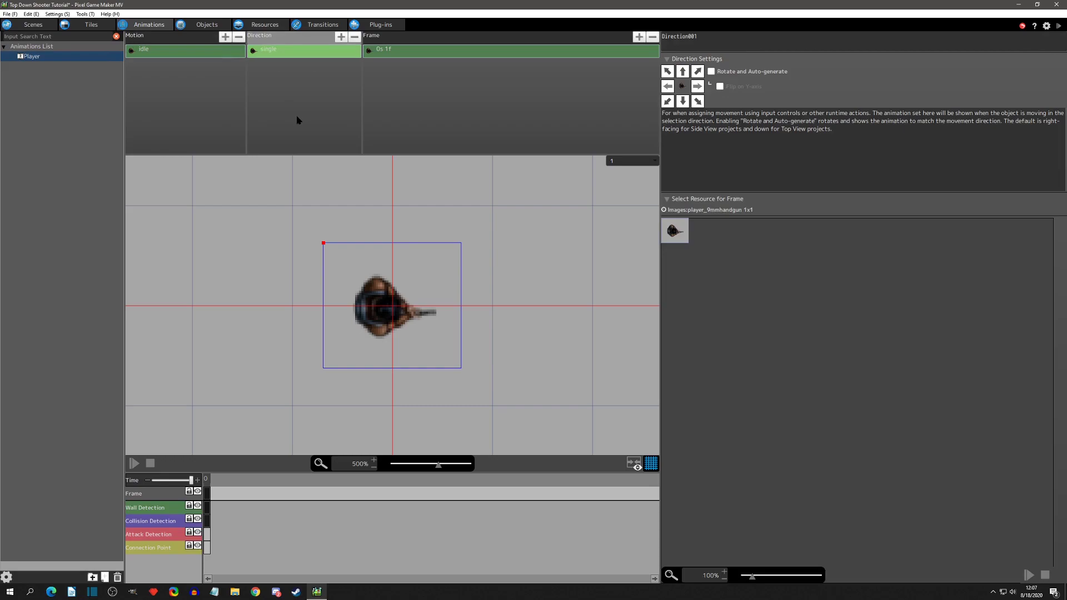
Rename the idle motion's direction as 360 and enable Rotate and Auto-generate for it.
double_click(280, 54)
text(360)
key(Return)
double_click(316, 53)
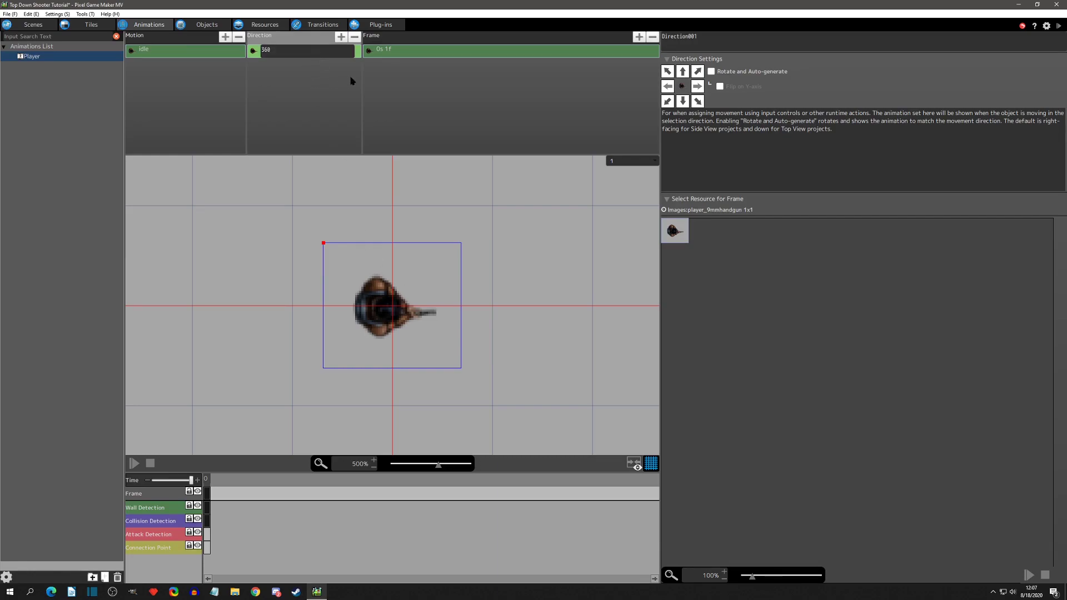
click(356, 55)
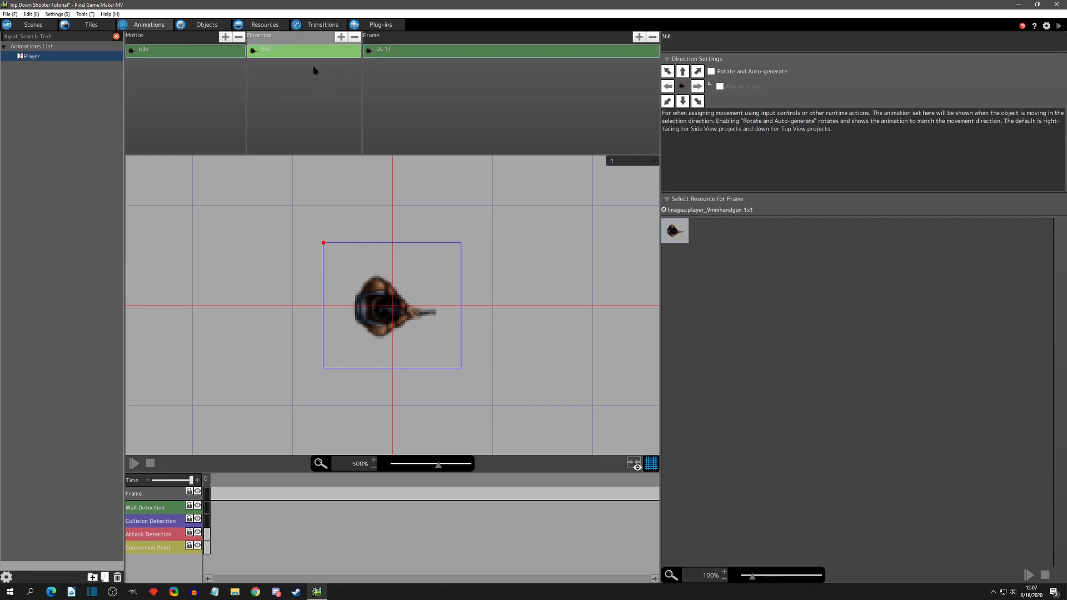
click(723, 75)
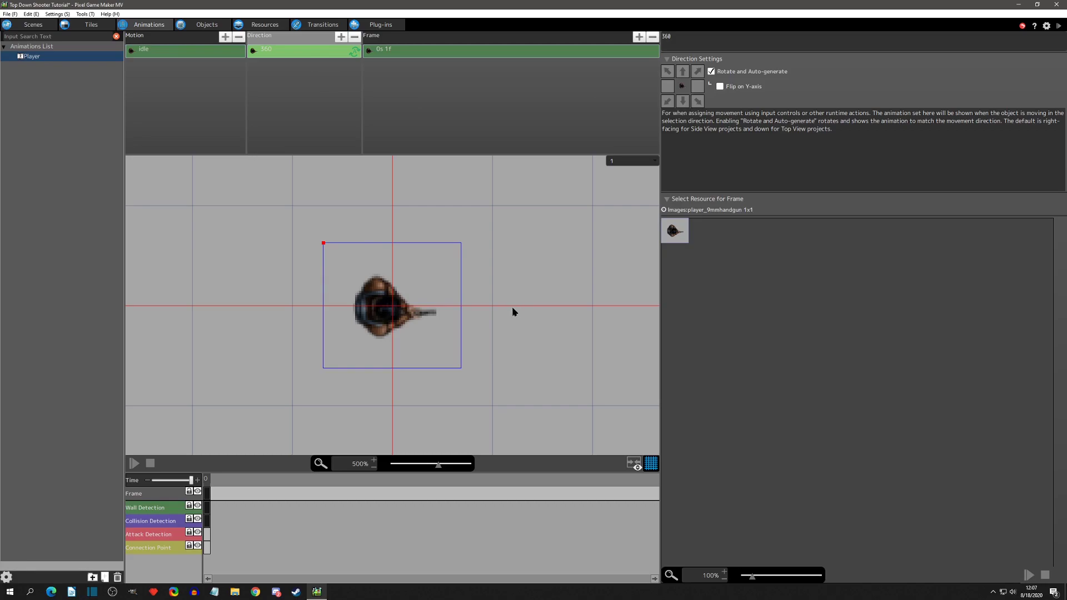
Delete the Wall Detection and Collision Detection keyframes from the Player animation's frame.
click(386, 51)
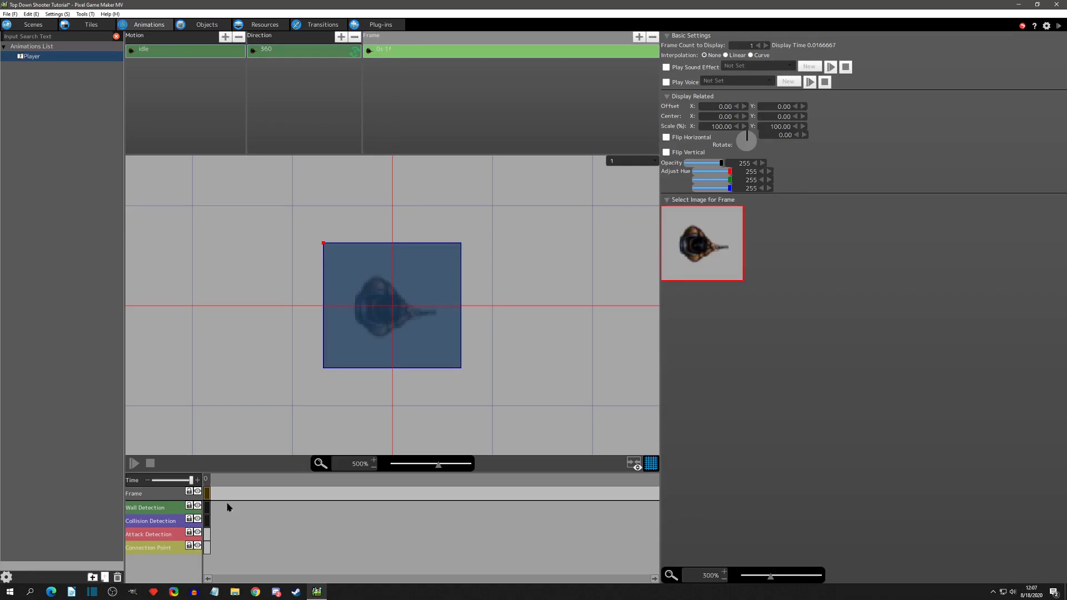
click(207, 509)
right_click(208, 509)
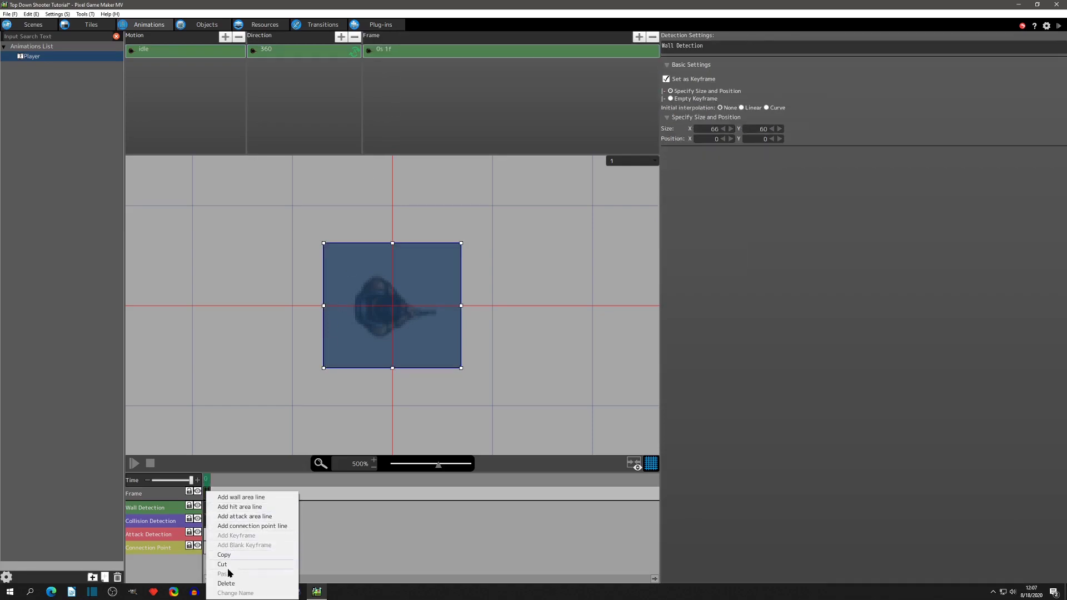
click(227, 588)
click(207, 521)
right_click(208, 520)
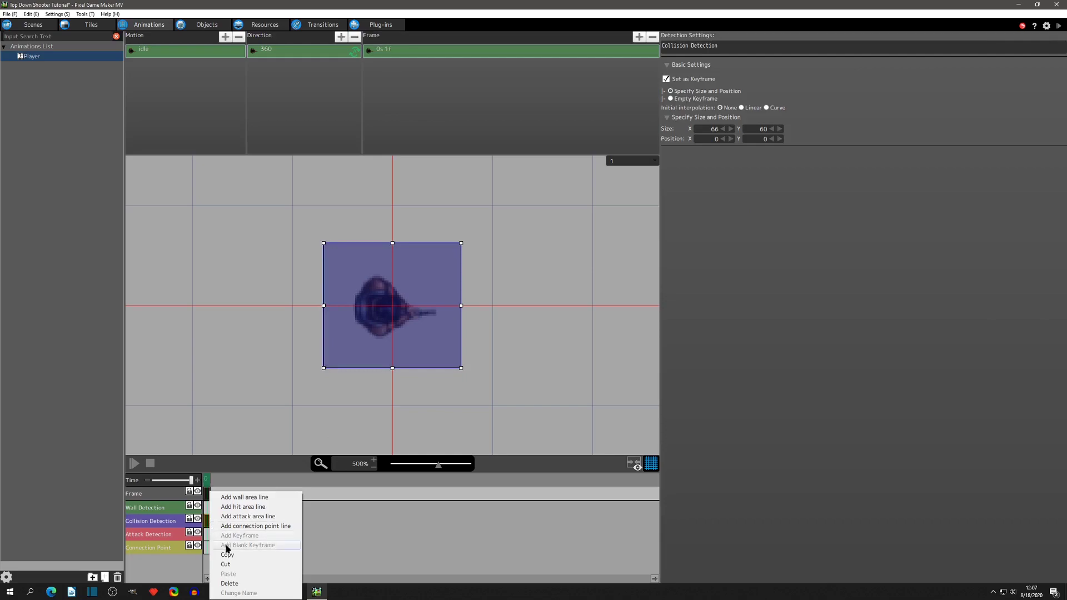
click(228, 583)
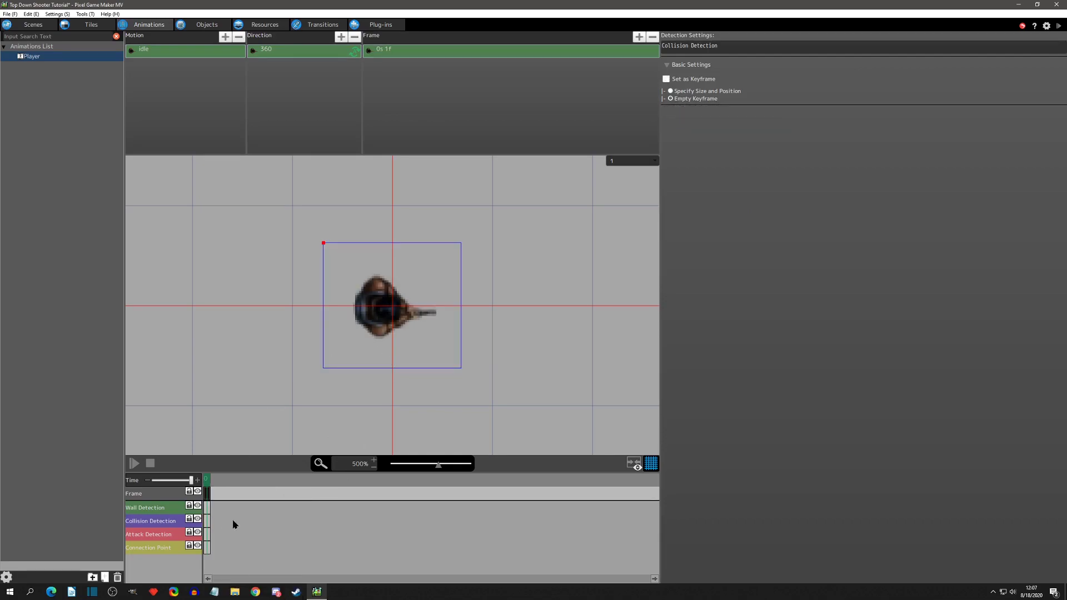
Test rotating the player frame about its corner by about 39 degrees, and reset the rotation to 0.
click(434, 51)
drag(750, 146, 418, 221)
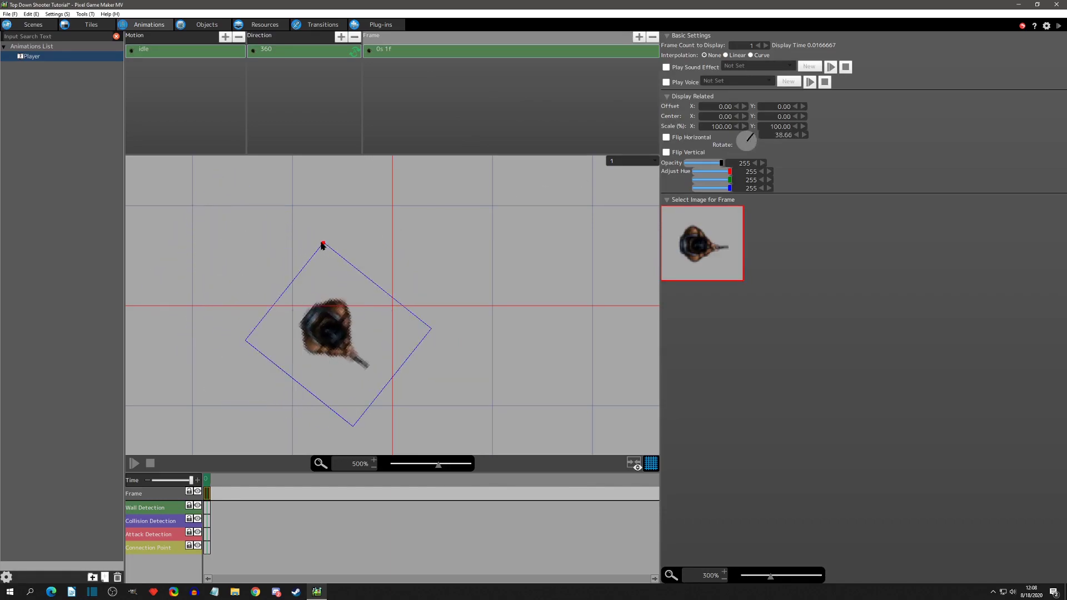
double_click(780, 136)
text(00)
key(Return)
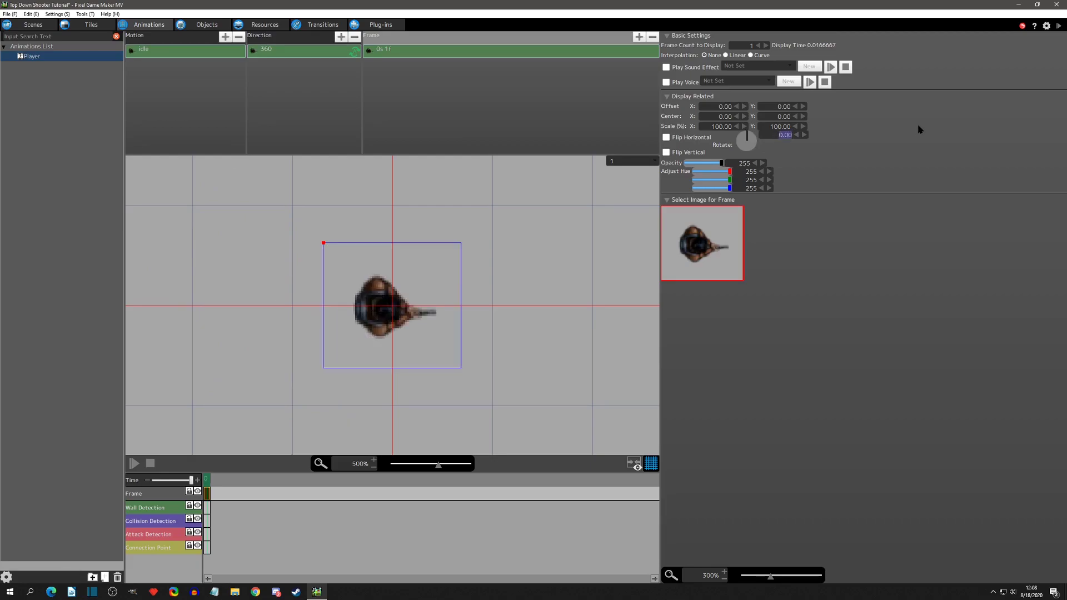
Set the player frame's center to X 33, Y 30 and its rotation to 90 degrees.
click(743, 117)
key(Tab)
drag(750, 139, 748, 148)
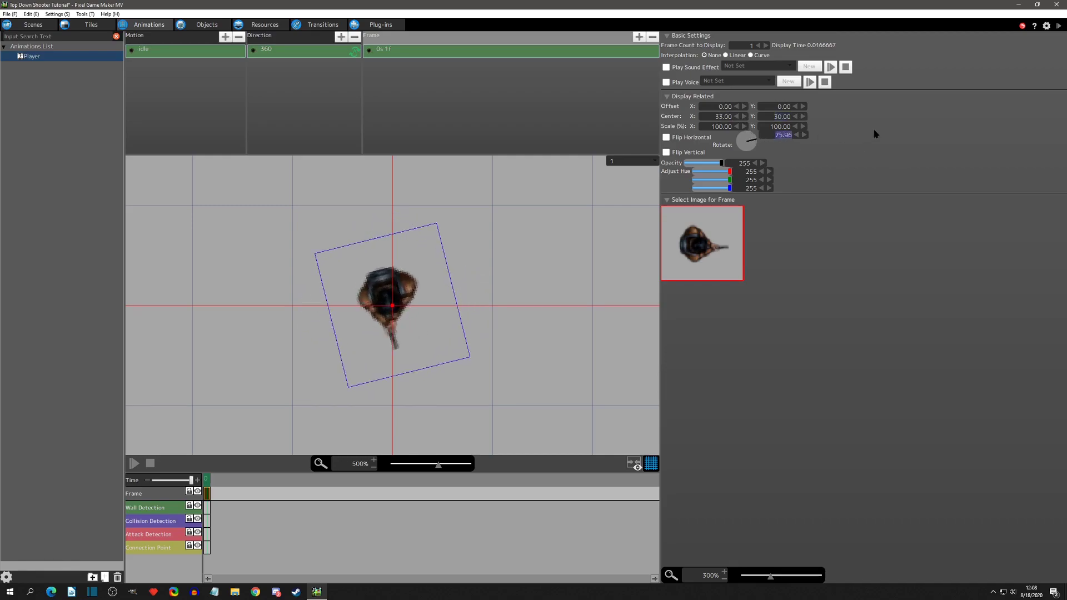
text(90)
key(Return)
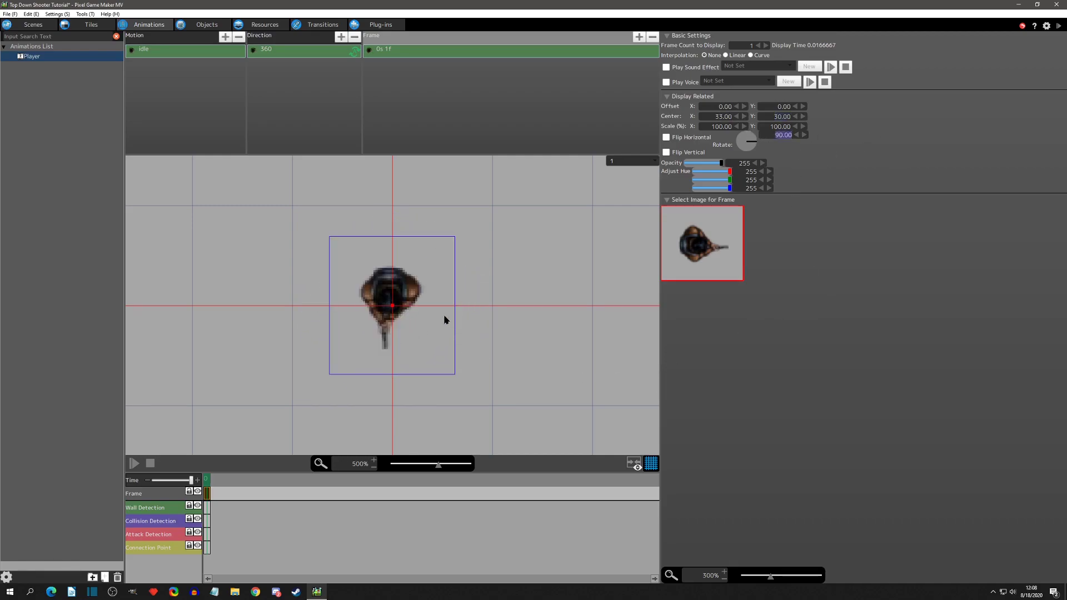
Scale the player frame to 200% in both X and Y.
click(330, 55)
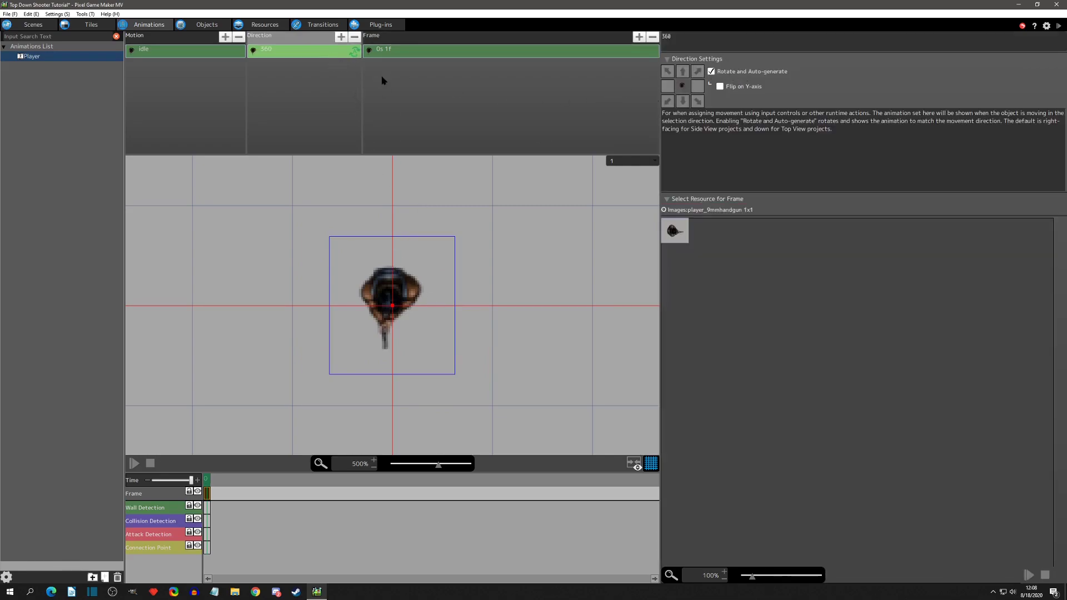
click(383, 53)
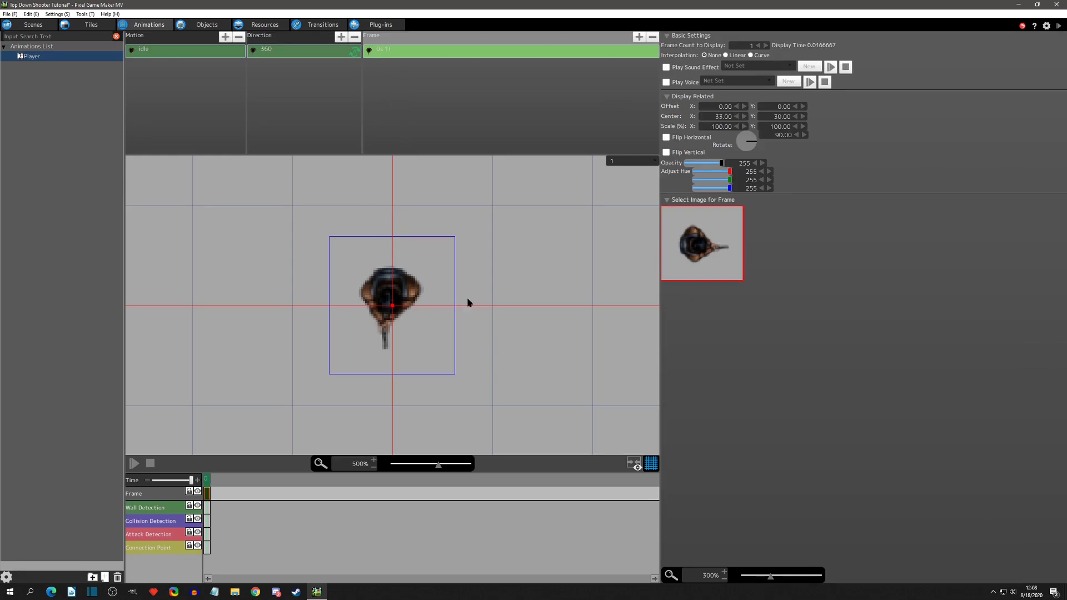
double_click(716, 126)
text(200)
key(Tab)
text(200)
key(Return)
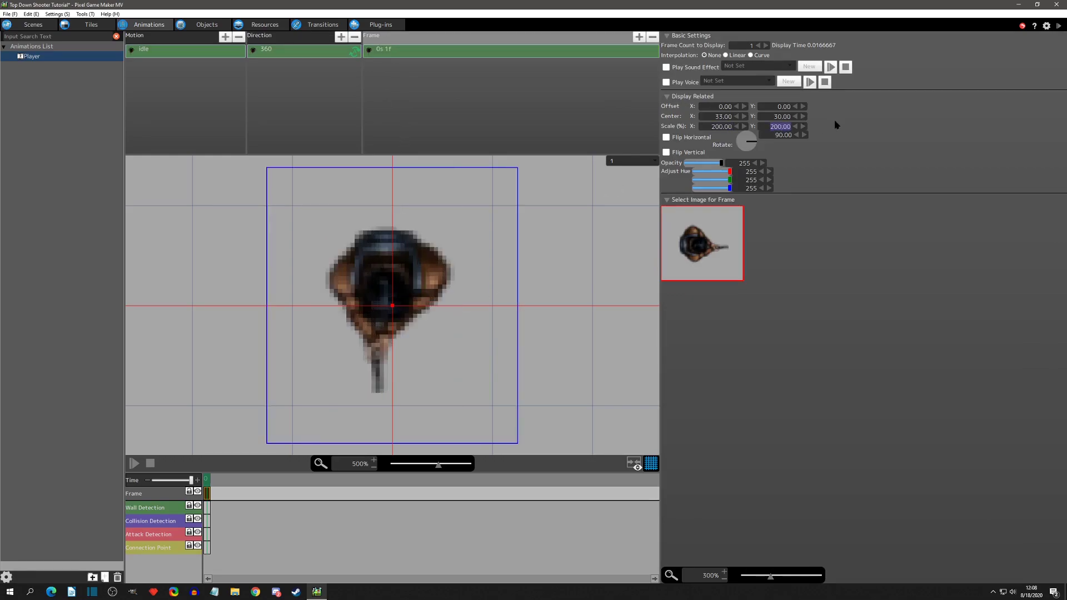
scroll(548, 270, down, 2)
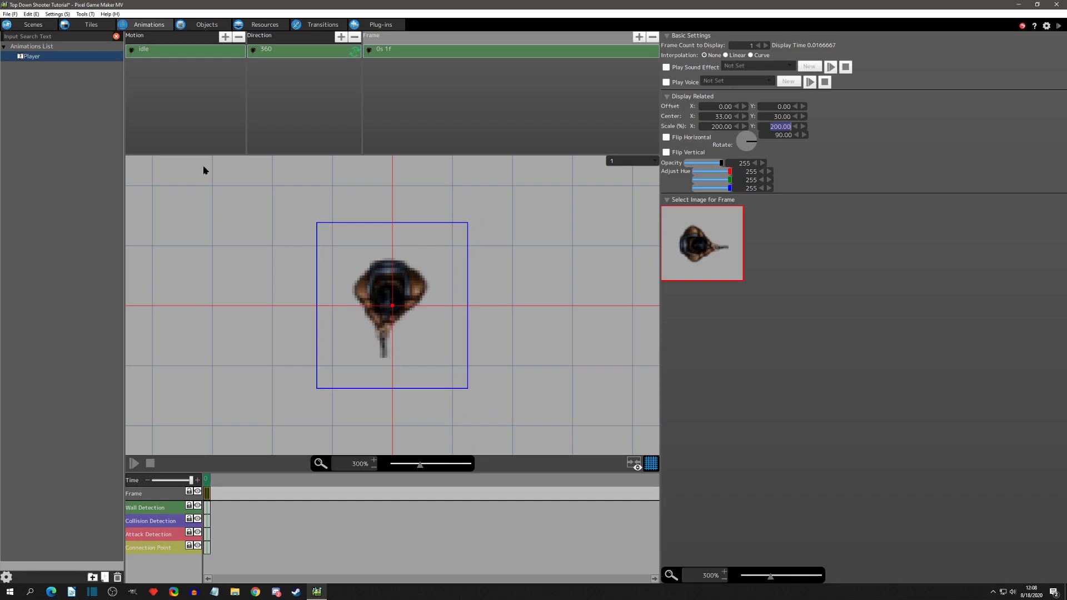
Create a motion animation named Cross-hair using the paternus_hit image as its resource.
click(30, 95)
right_click(28, 83)
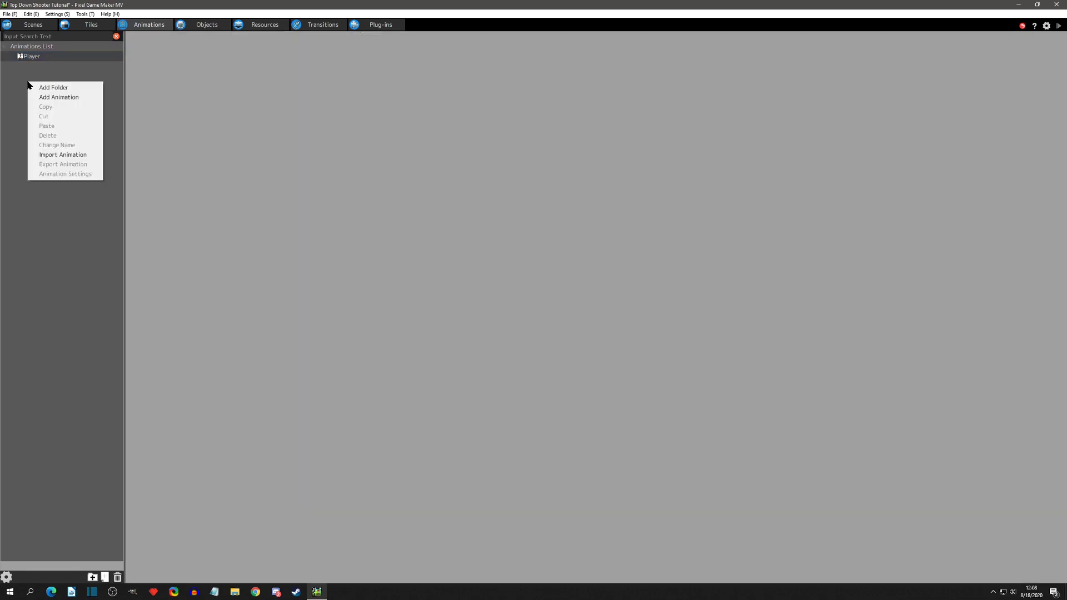
click(45, 103)
drag(289, 160, 82, 147)
text(Cross-hair)
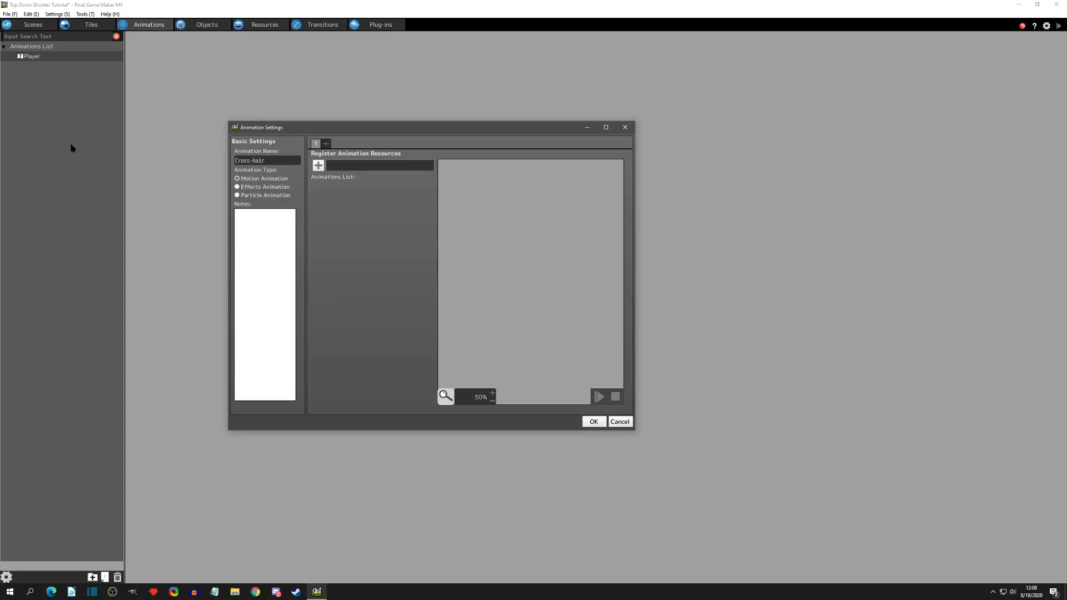
click(318, 165)
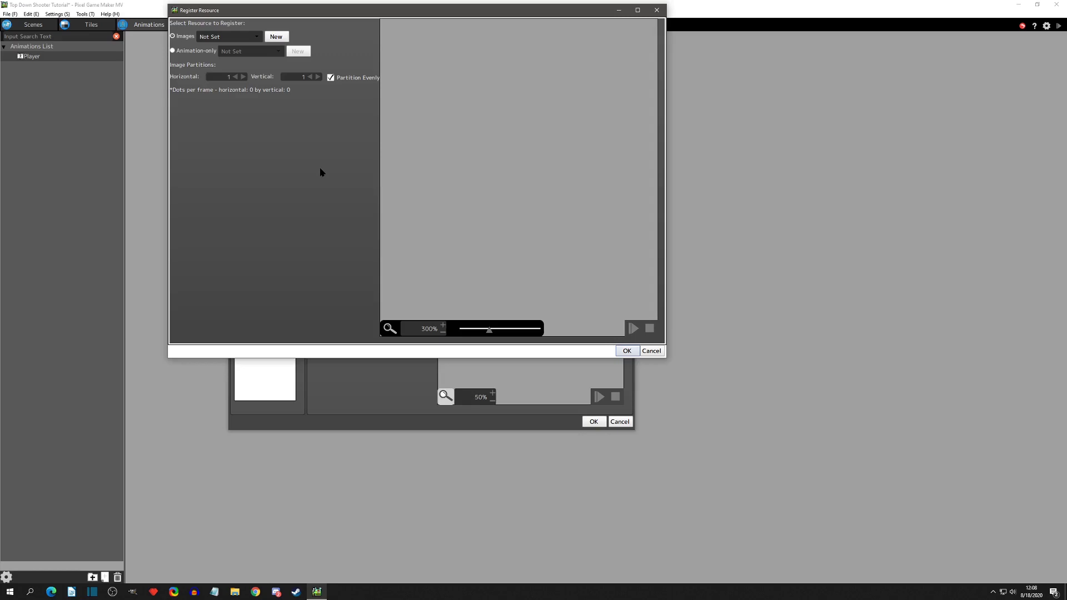
click(236, 38)
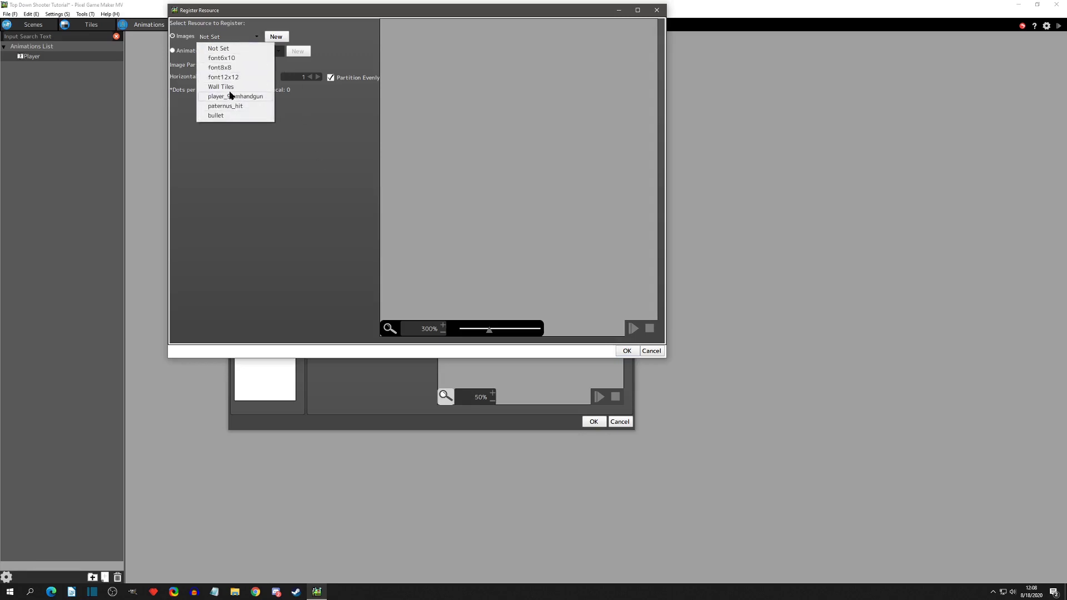
click(233, 106)
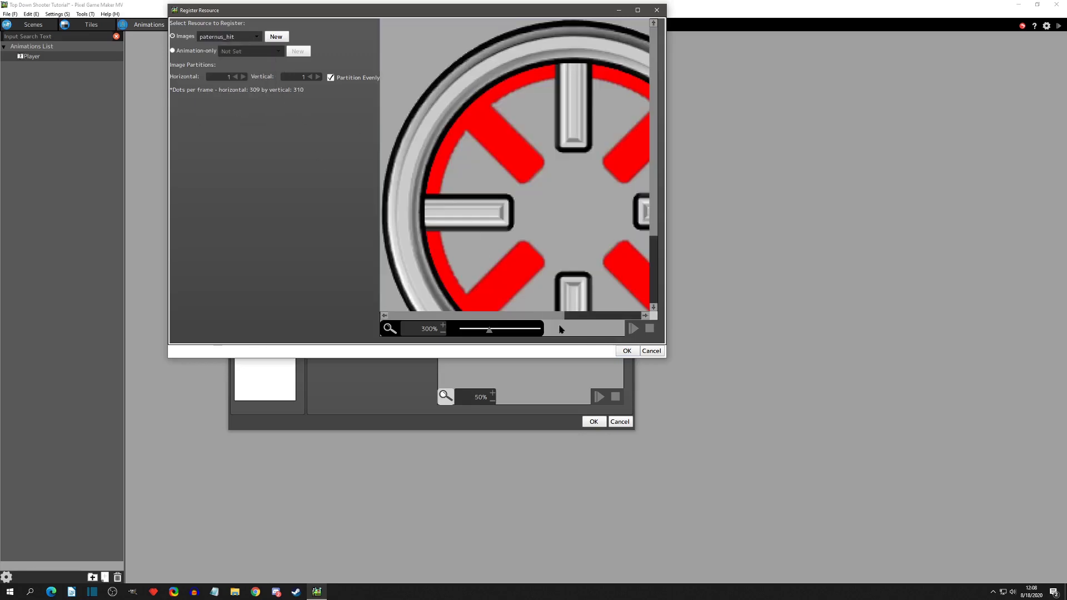
click(626, 351)
click(593, 421)
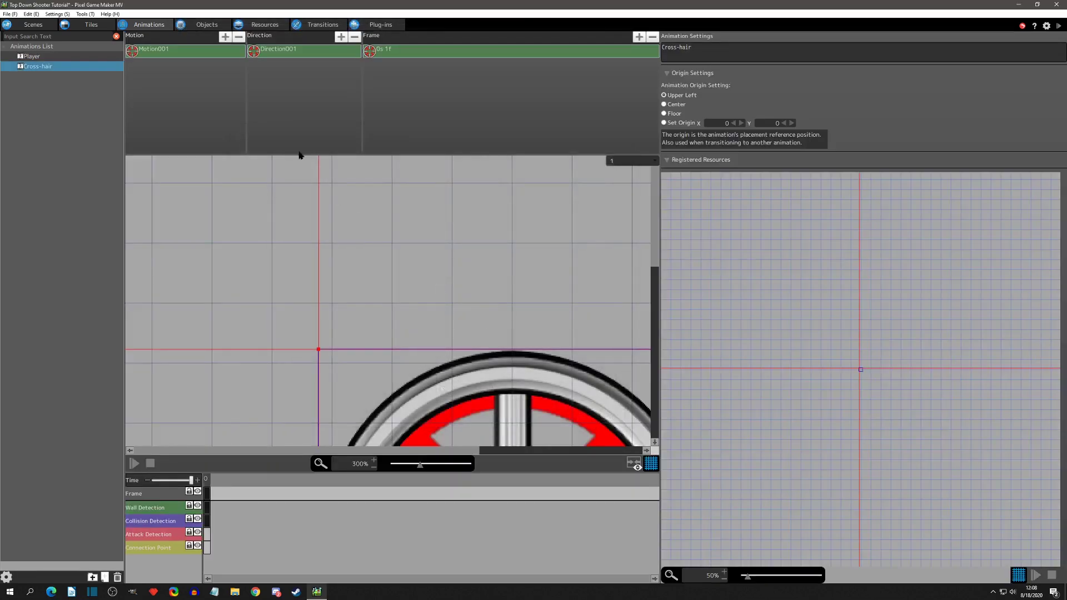
Rename the Cross-hair animation's motion as cross-hair and its direction as single.
double_click(170, 52)
text(cr)
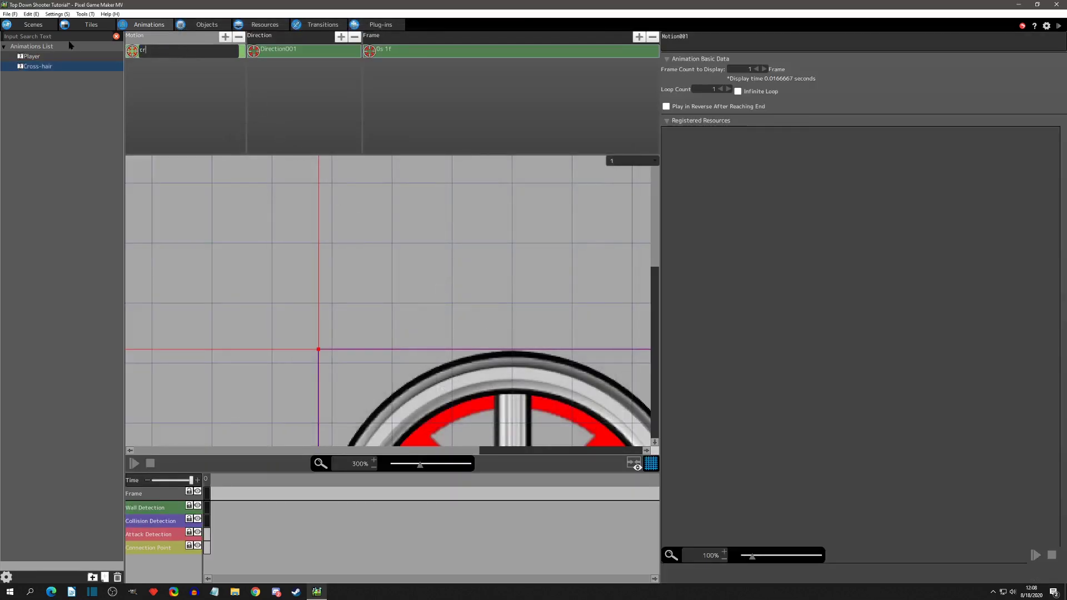
text(oss-hair)
key(Return)
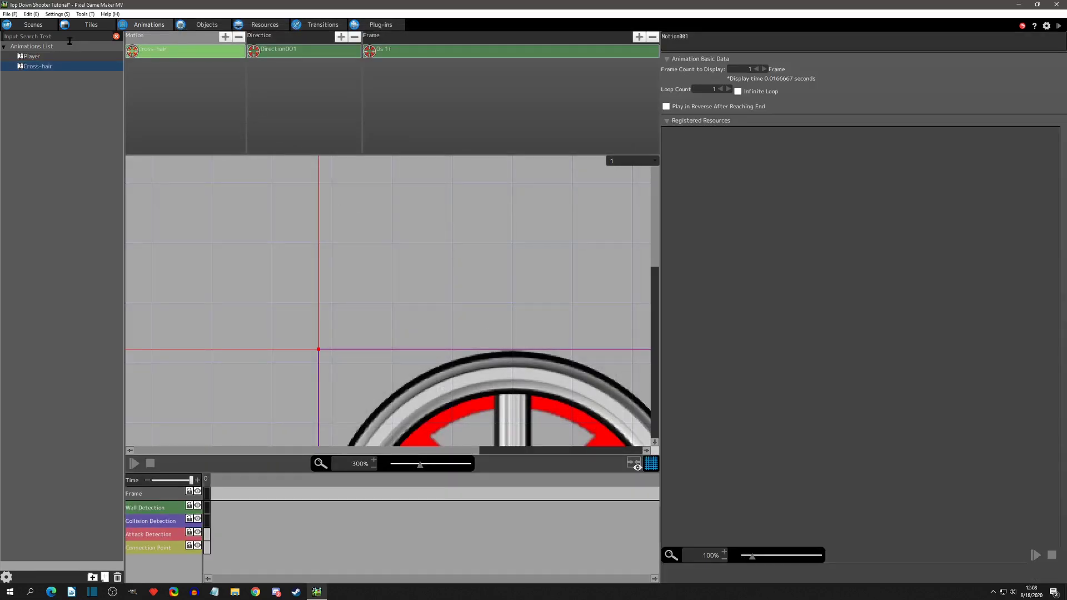
double_click(270, 50)
text(single)
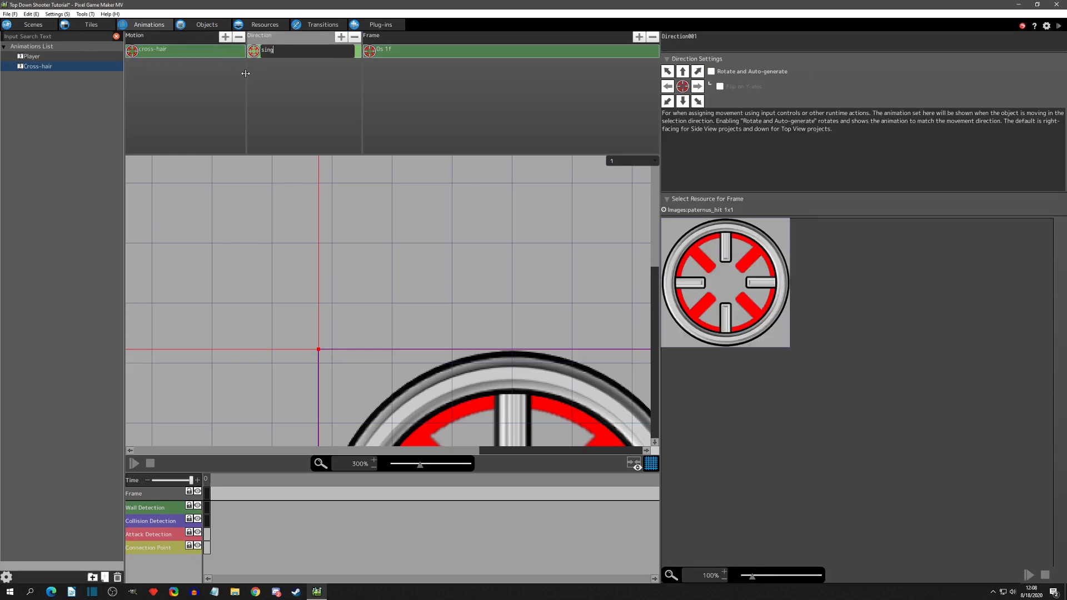
key(Return)
Set the origin of the Cross-hair animation to Center.
scroll(419, 298, down, 10)
middle_drag(377, 290, 506, 246)
scroll(450, 226, down, 9)
click(36, 56)
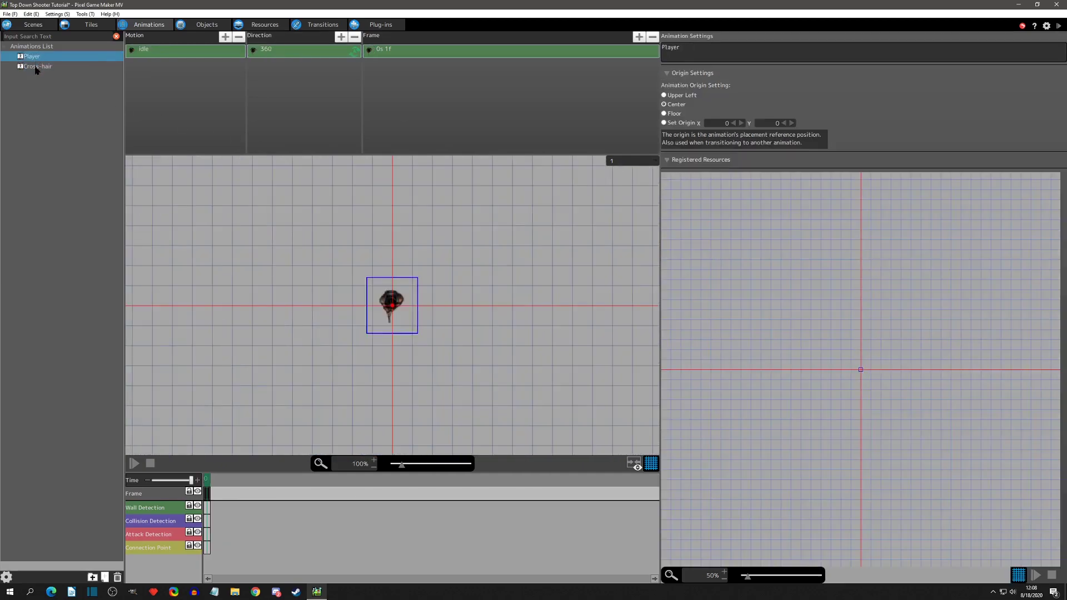
click(38, 66)
click(673, 106)
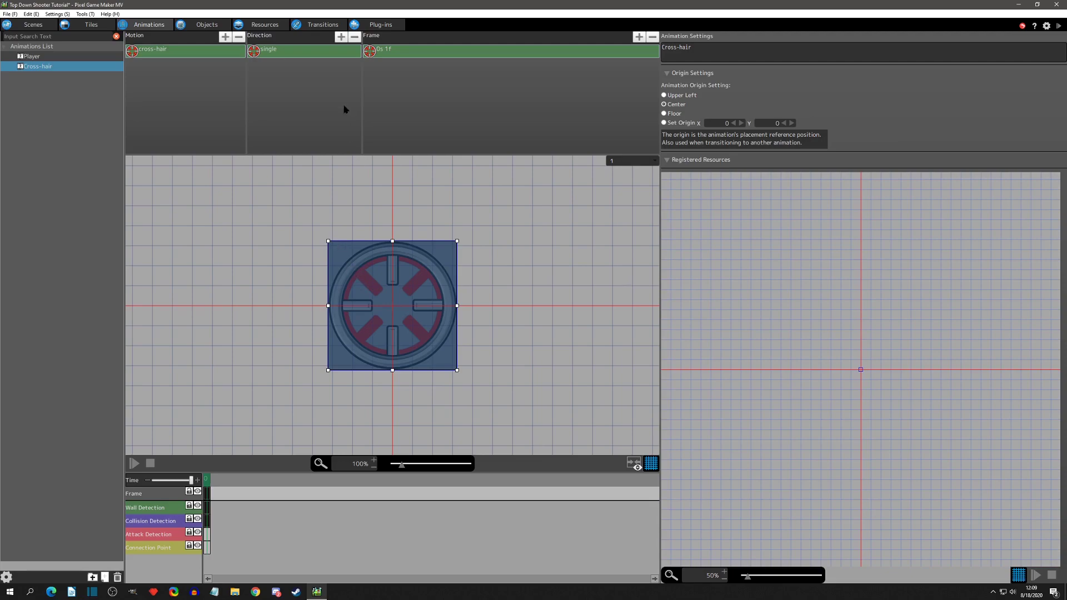
Delete the wall detection and collision detection keyframes from the cross-hair frame.
right_click(209, 510)
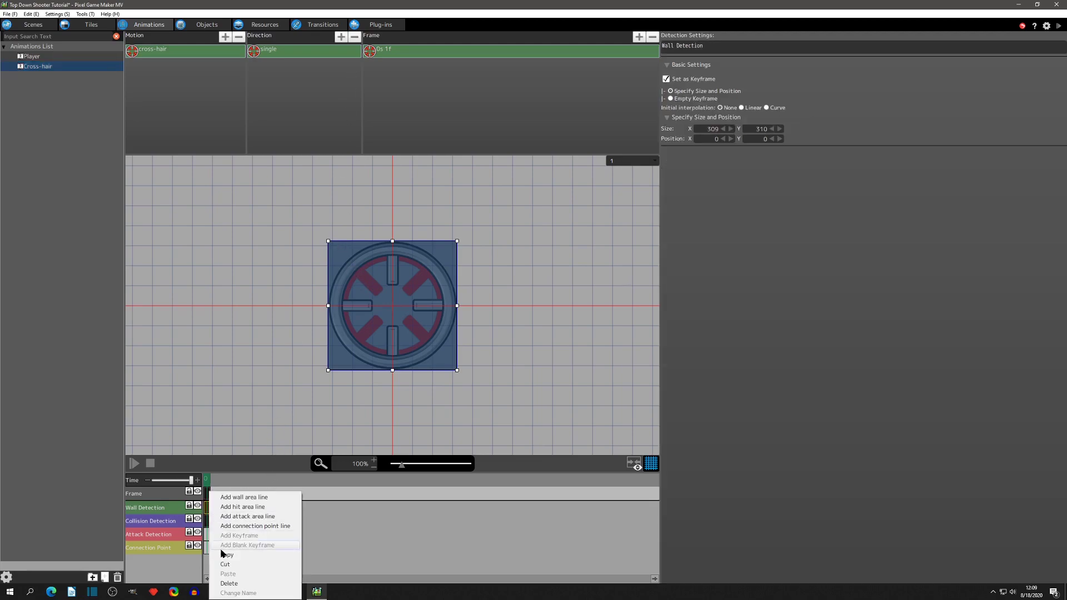
click(239, 583)
click(209, 523)
right_click(209, 523)
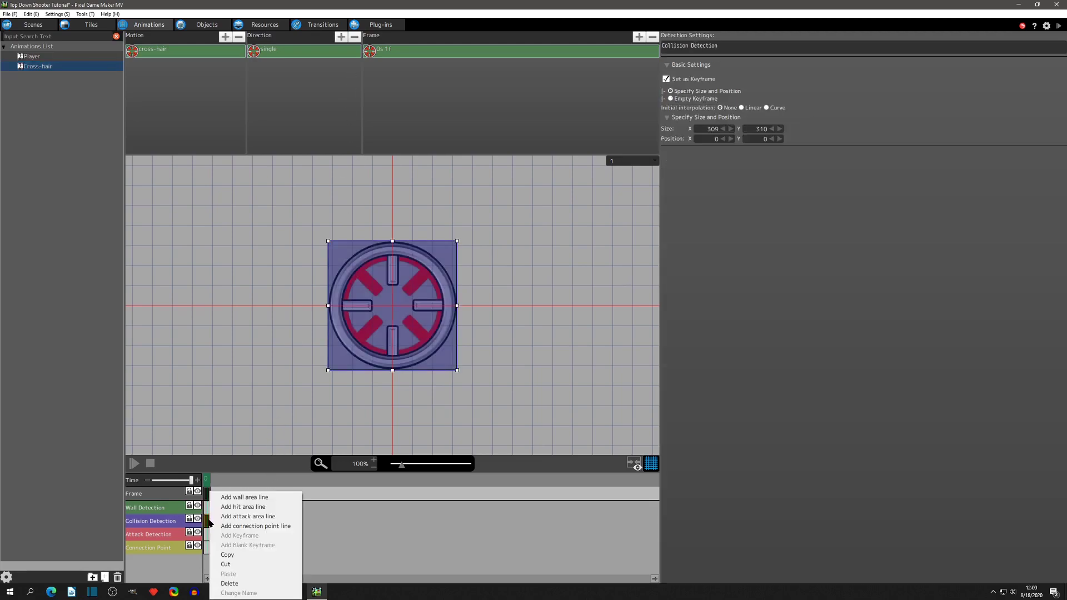
click(242, 584)
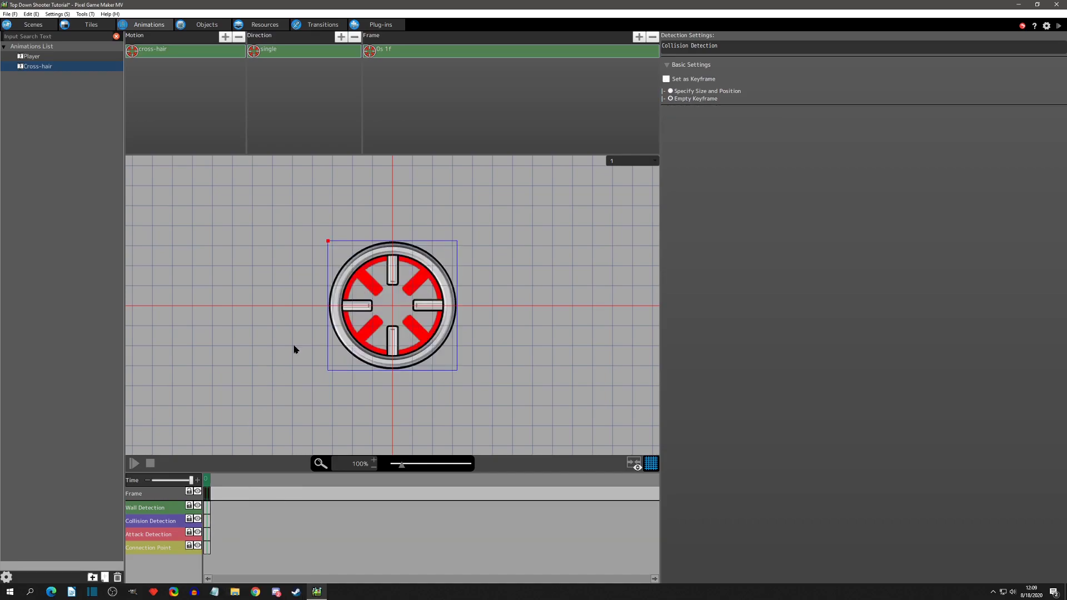
Set the cross-hair frame's center to X 155, Y 155.
click(403, 52)
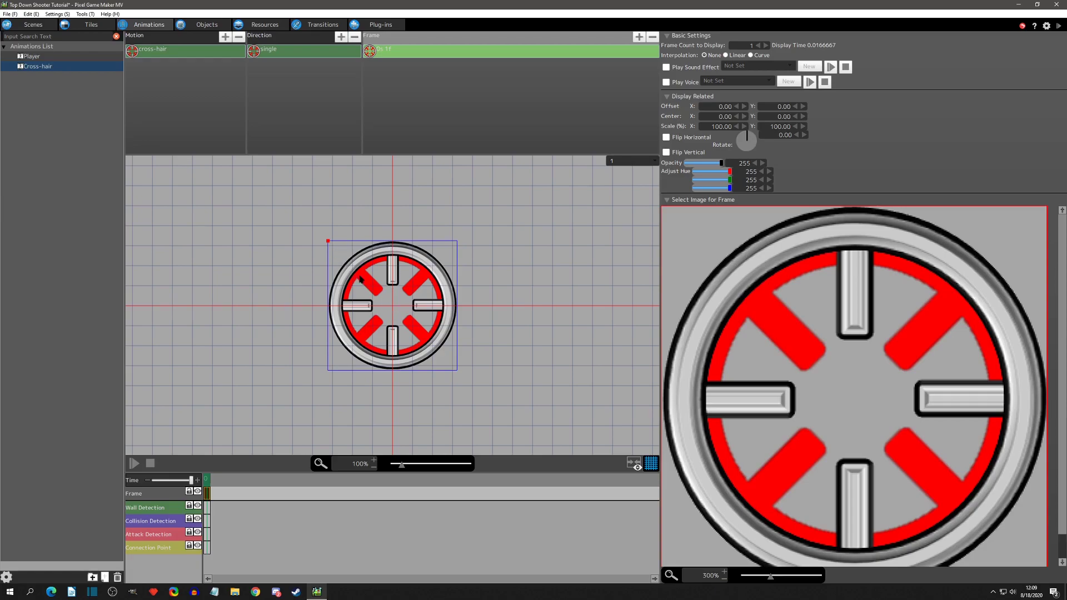
click(716, 116)
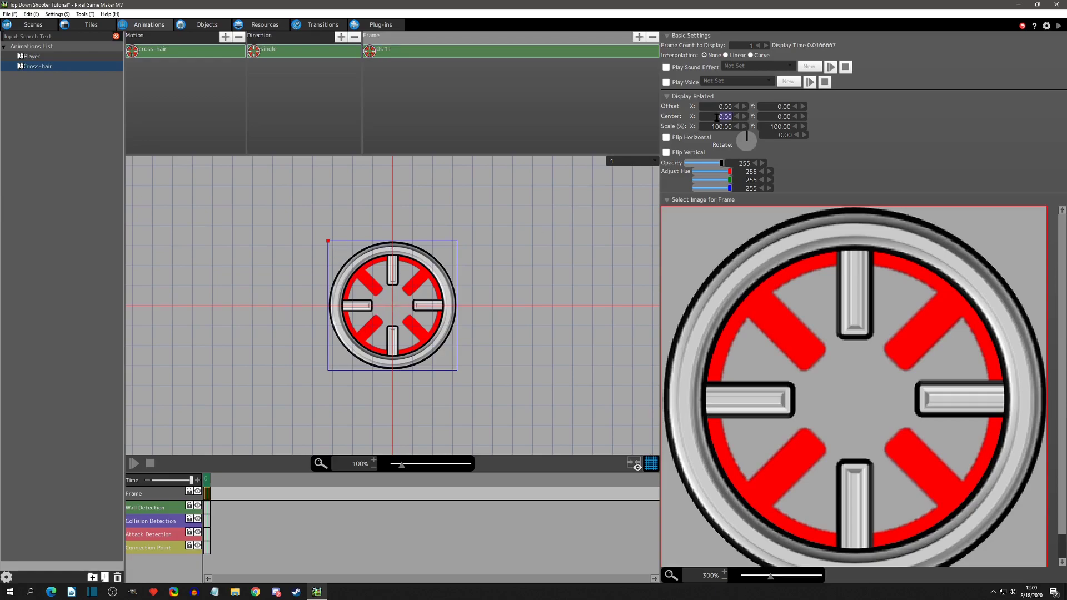
text(150)
key(Tab)
click(718, 117)
text(155)
key(Return)
key(Tab)
text(1)
key(Return)
click(455, 268)
Scale the cross-hair frame to 15% in both X and Y and check its size at different zoom levels.
double_click(717, 127)
text(15)
key(Tab)
text(15)
key(Return)
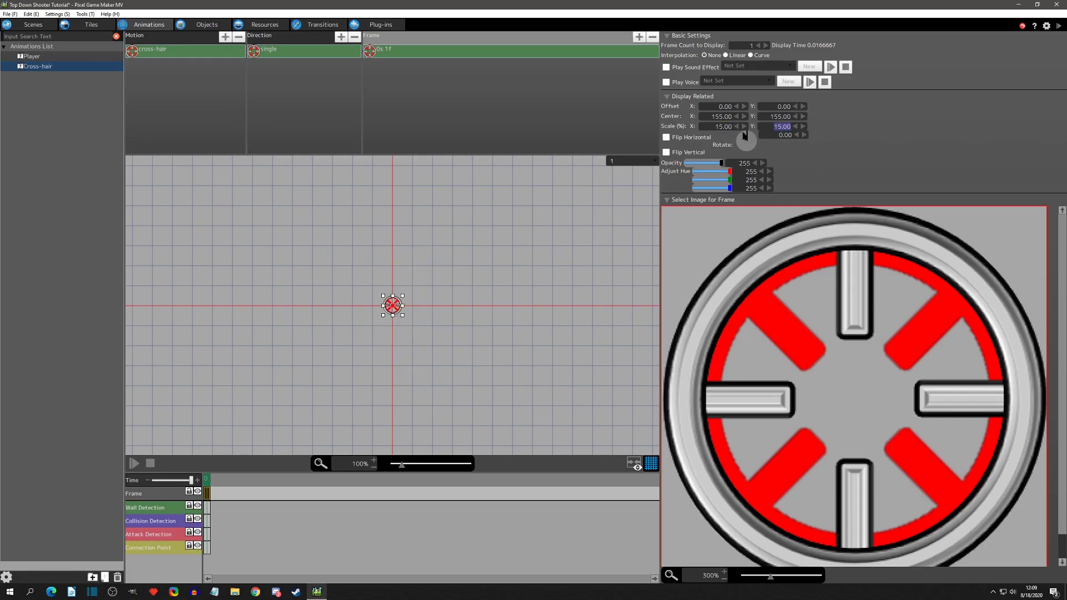
scroll(393, 305, up, 3)
scroll(346, 317, down, 4)
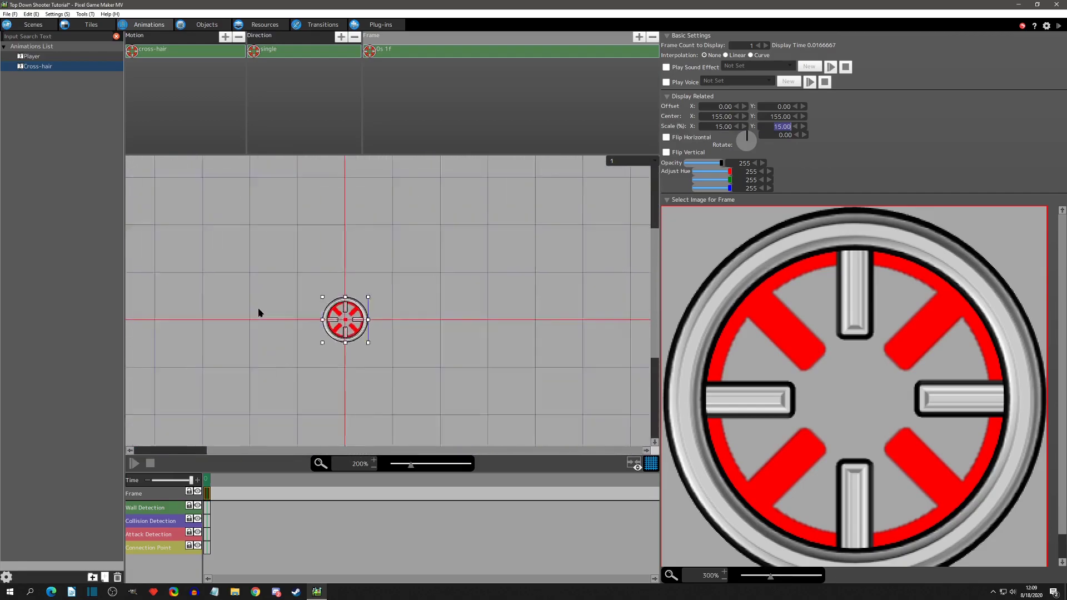
scroll(392, 302, down, 1)
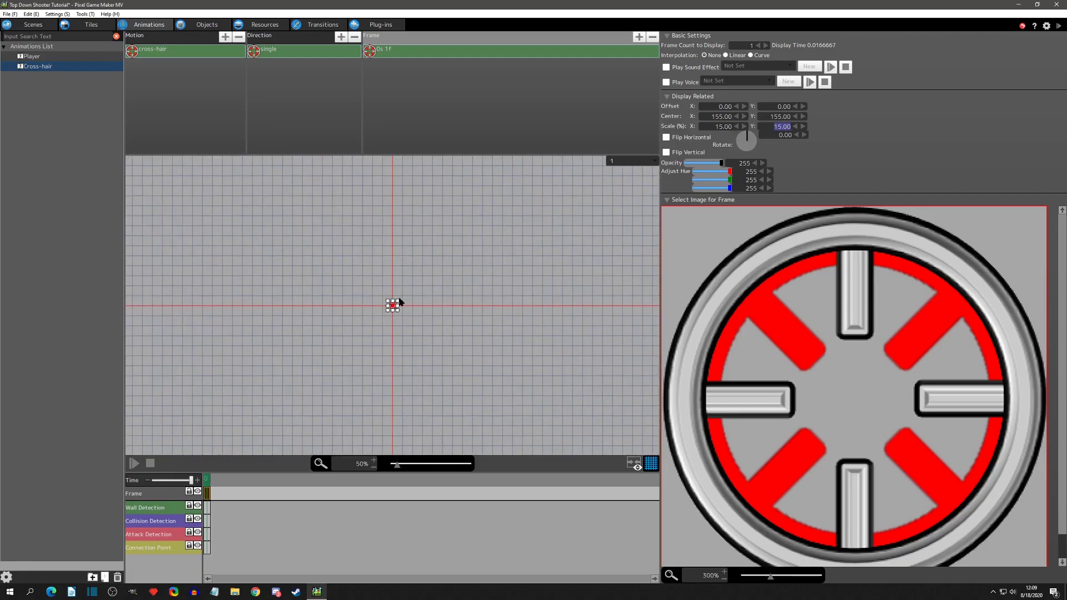
scroll(393, 305, up, 2)
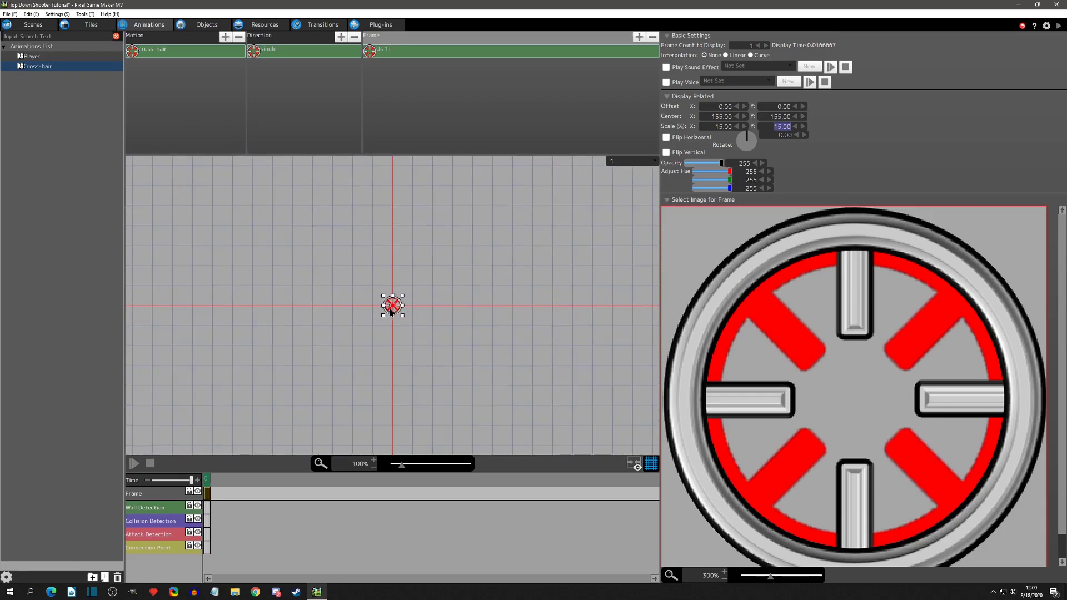
click(423, 298)
click(54, 65)
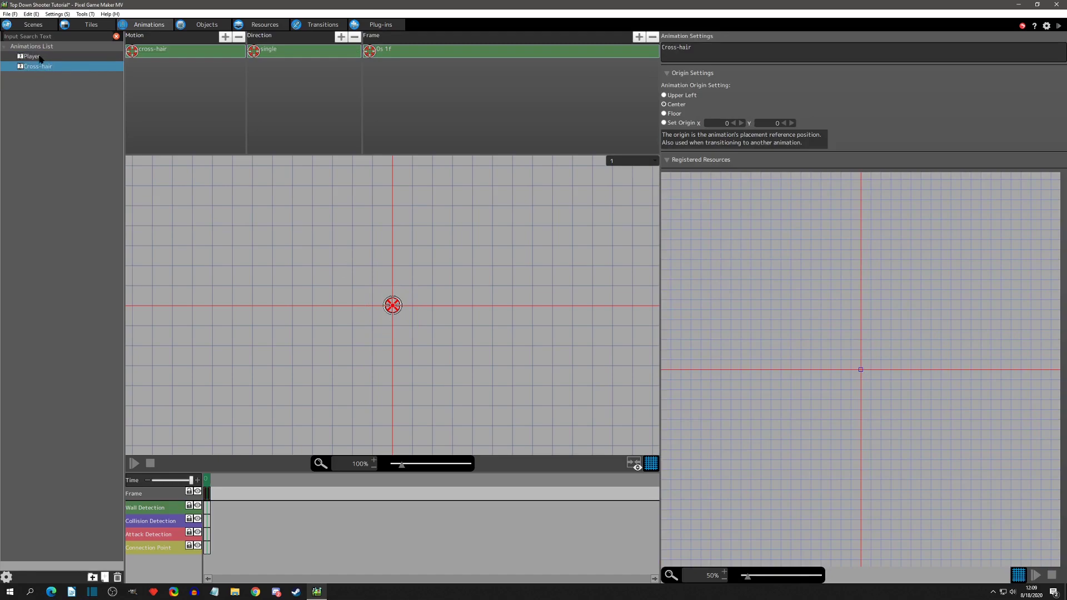
Add a new object named Cross-hair that uses the Cross-hair animation.
click(201, 26)
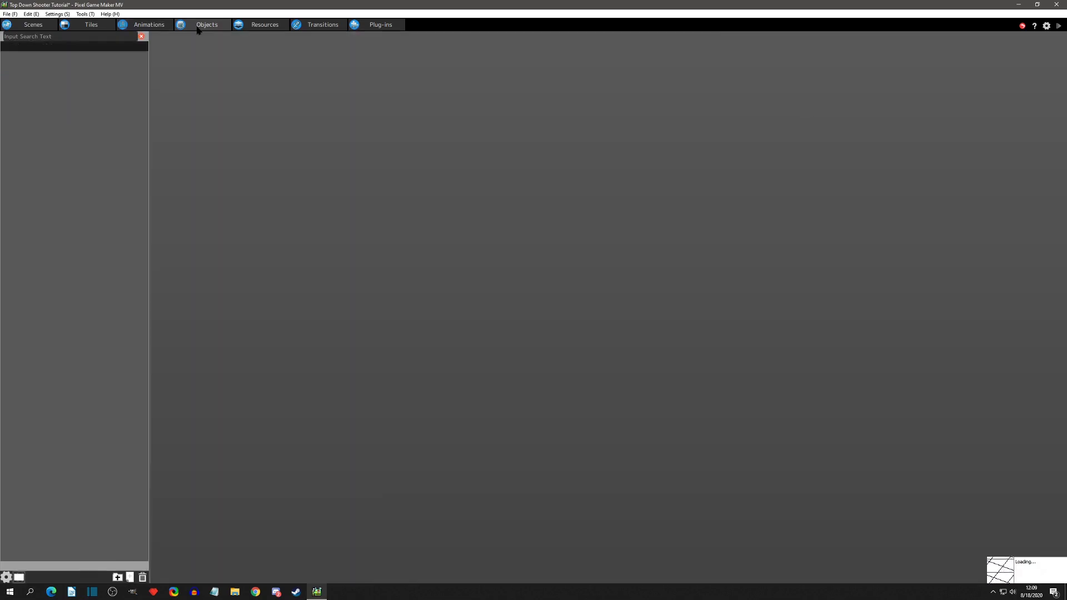
right_click(44, 88)
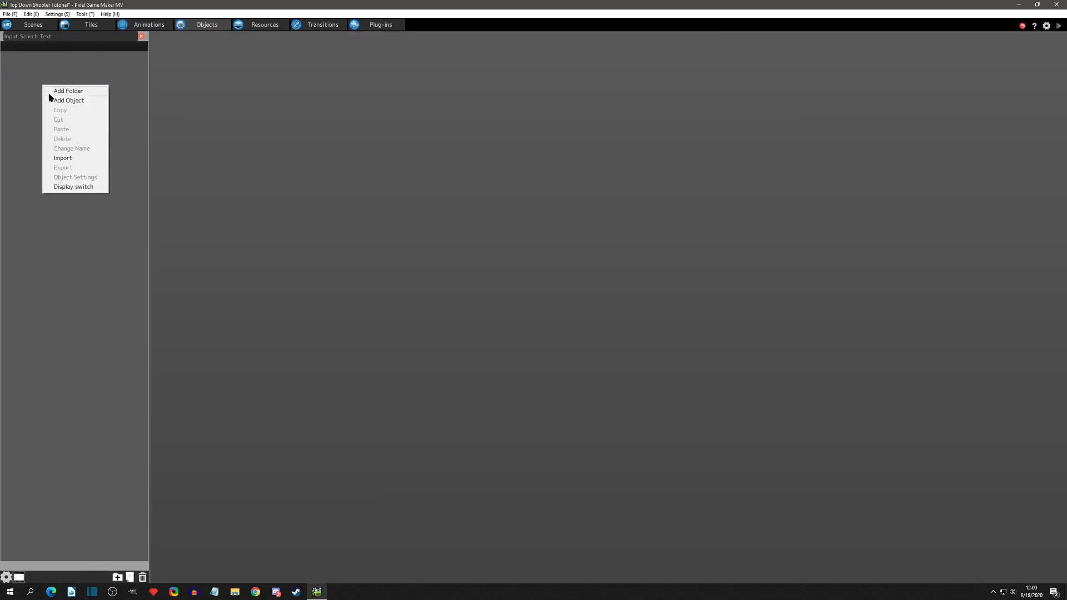
click(72, 100)
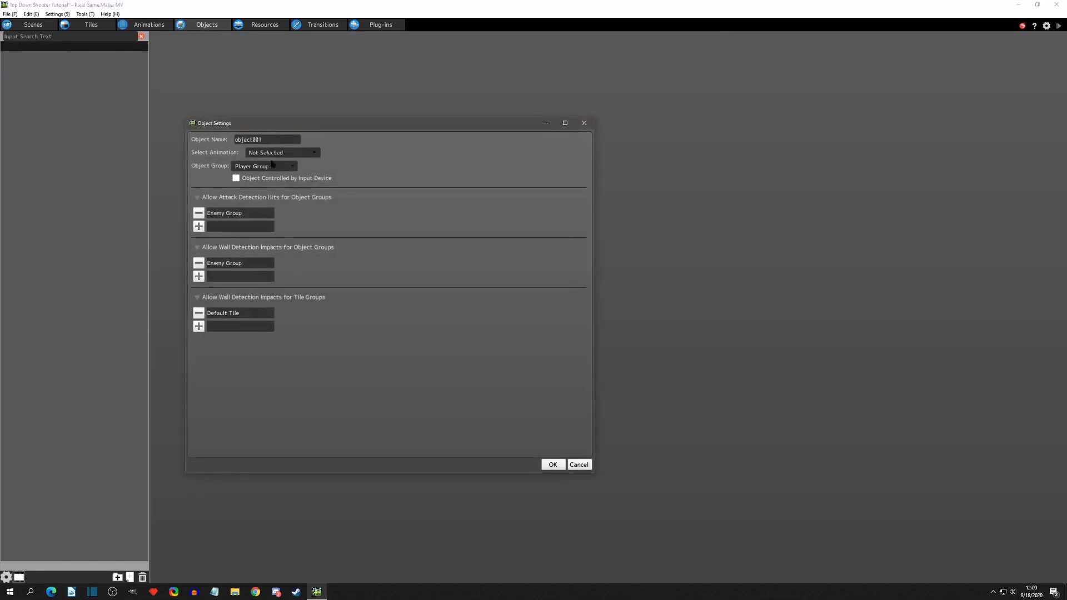
text(Cross-hair)
click(264, 152)
click(277, 183)
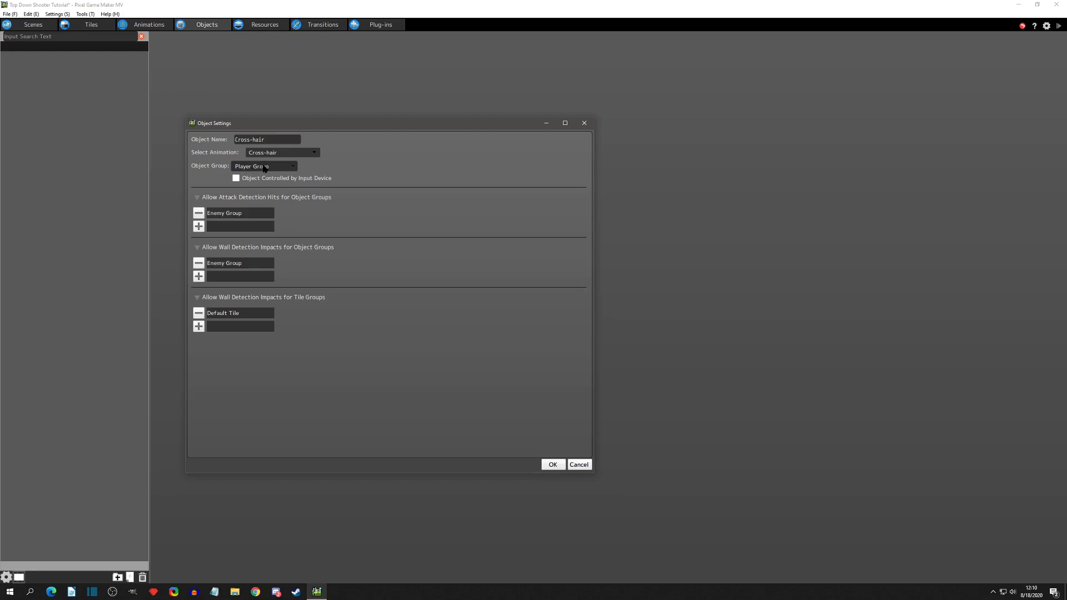
Remove all attack and wall detection groups from the new object, create it, and center its first action on the grid.
click(202, 214)
click(198, 249)
click(199, 286)
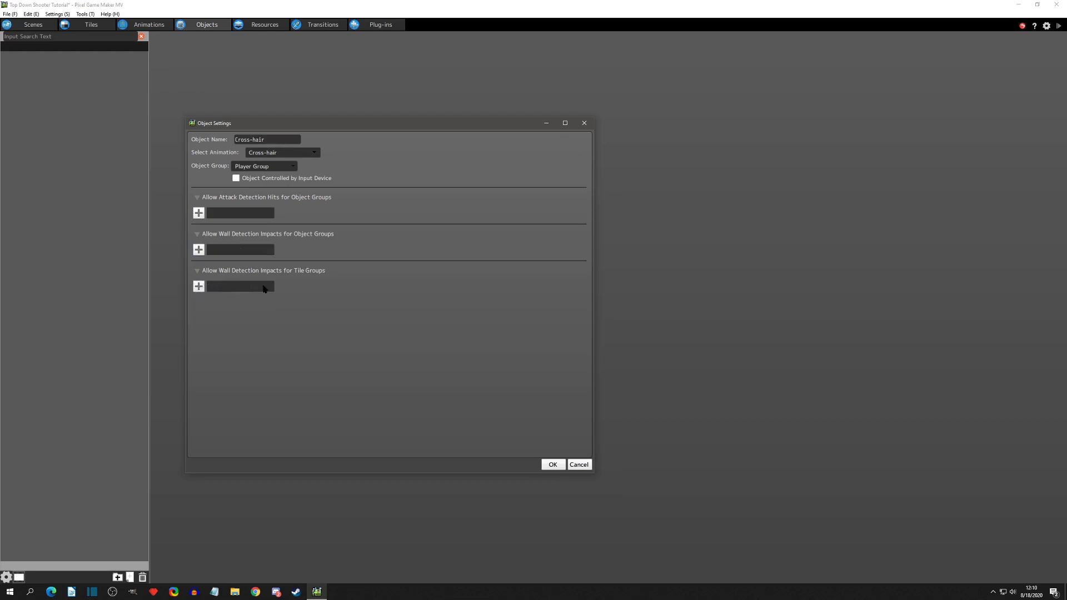
click(554, 466)
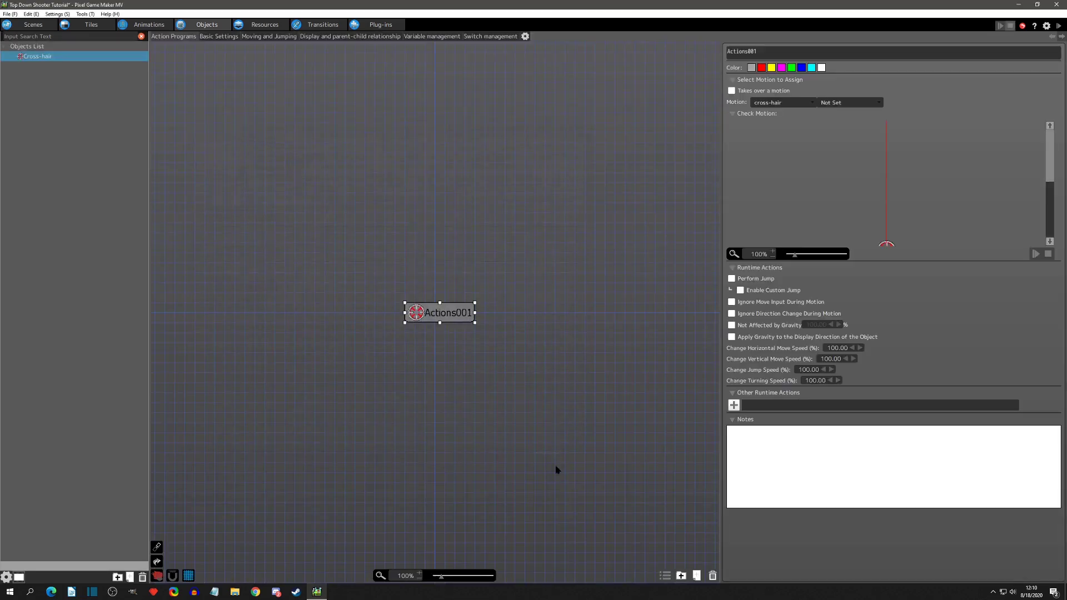
drag(442, 314, 436, 317)
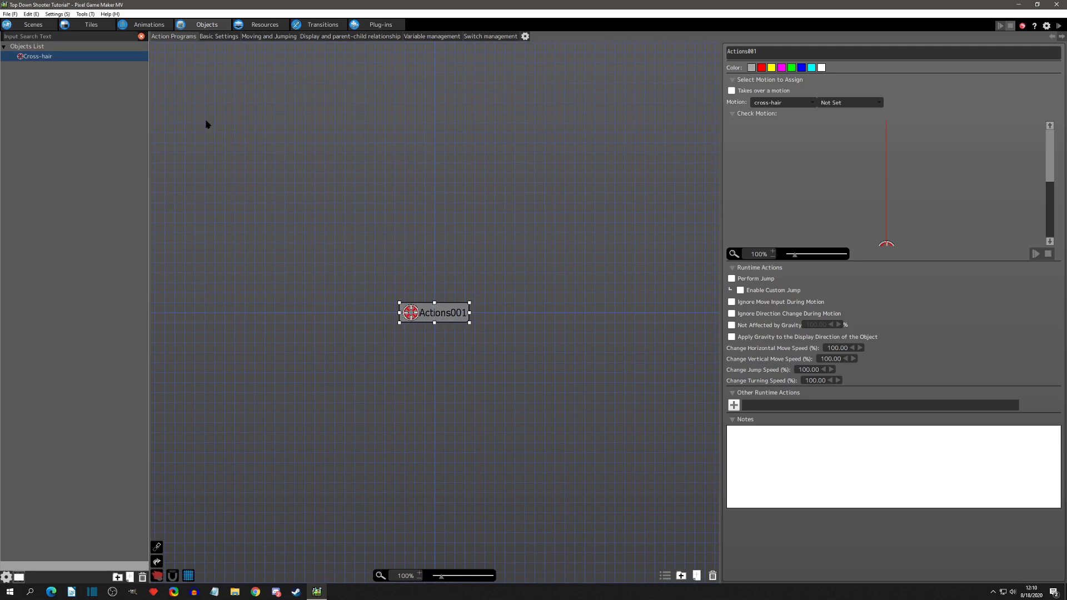
Add an object group named Cross-hair in the project's group management settings.
click(60, 15)
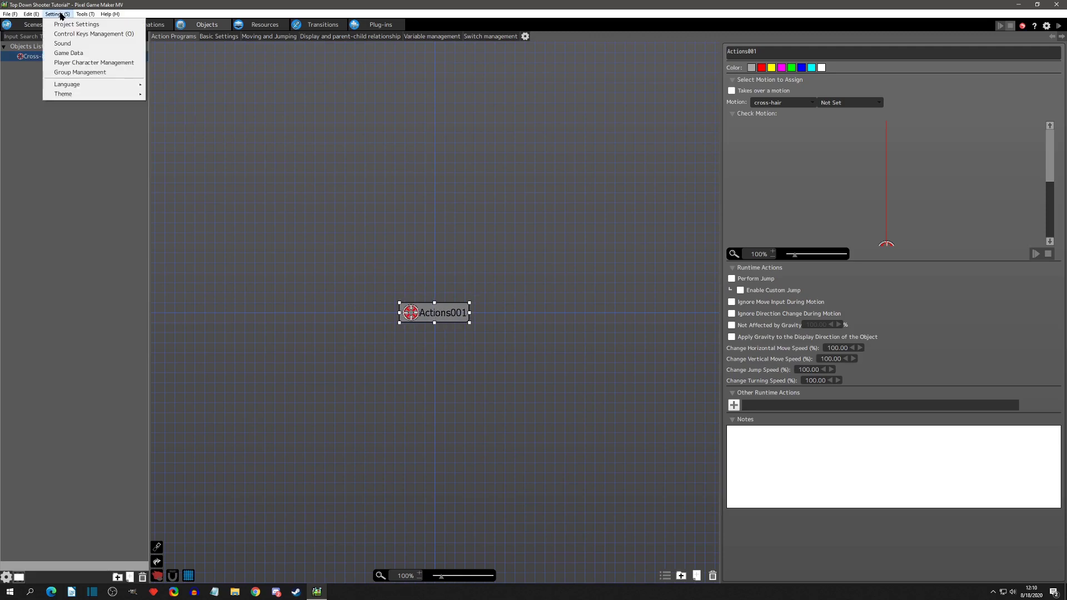
click(80, 72)
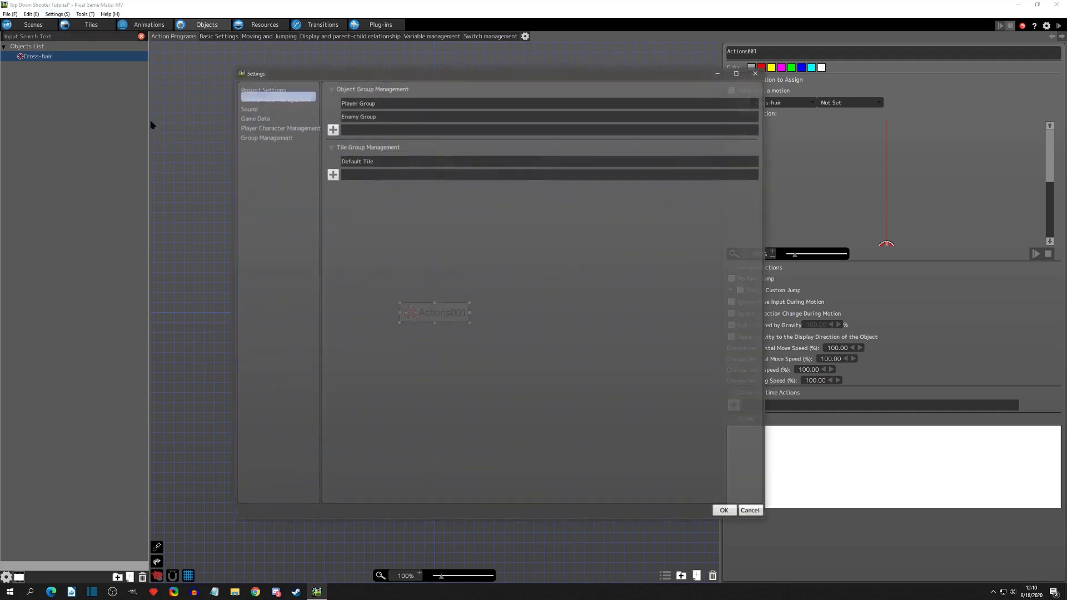
click(337, 129)
double_click(381, 132)
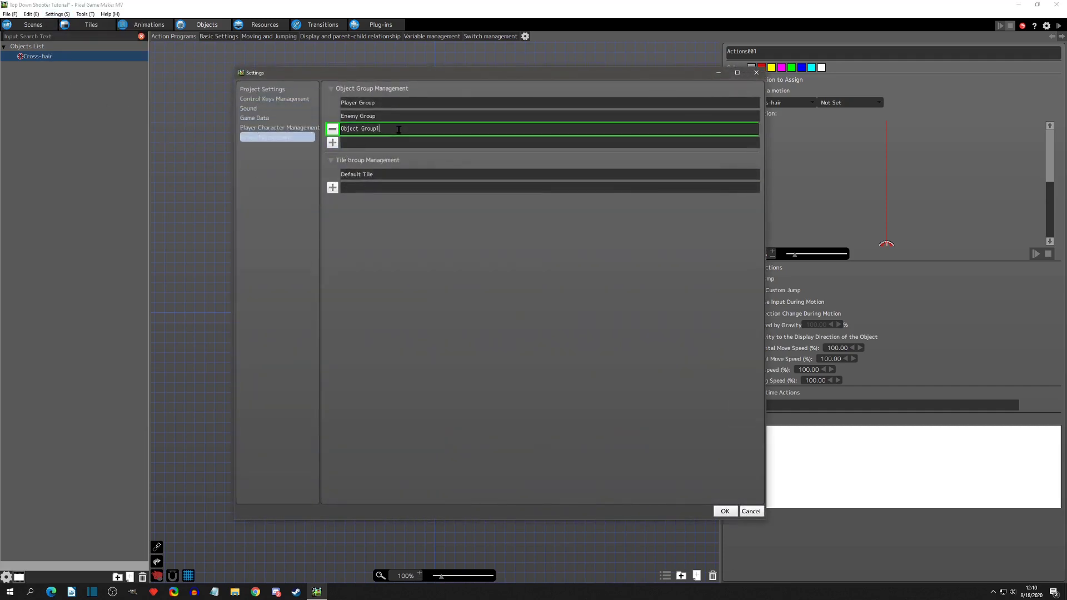
text(Cross-hair)
click(726, 511)
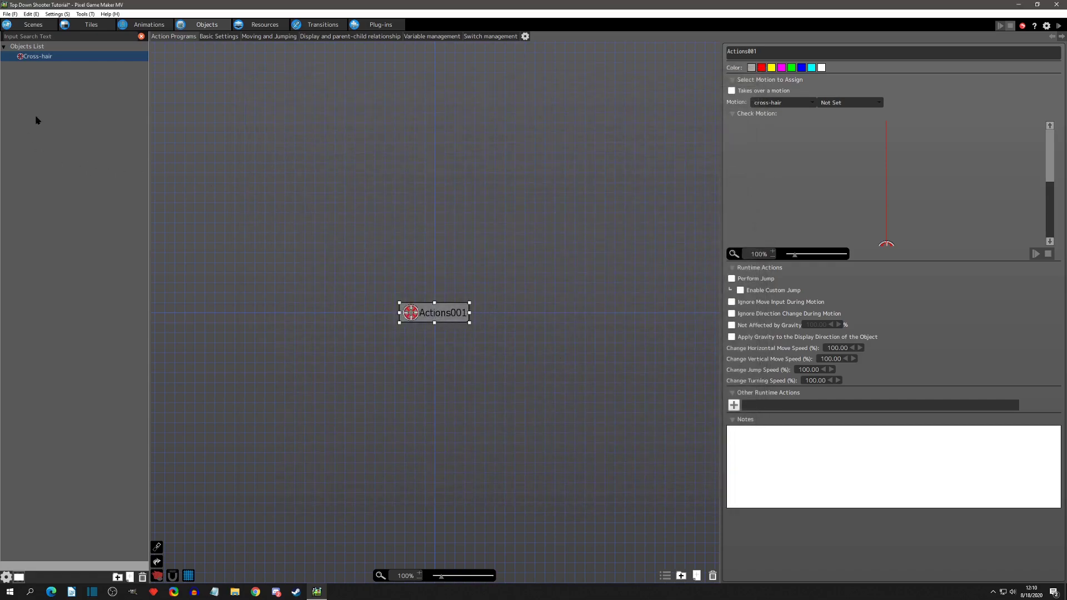
Assign the Cross-hair object to the Cross-hair object group in its object settings.
right_click(46, 62)
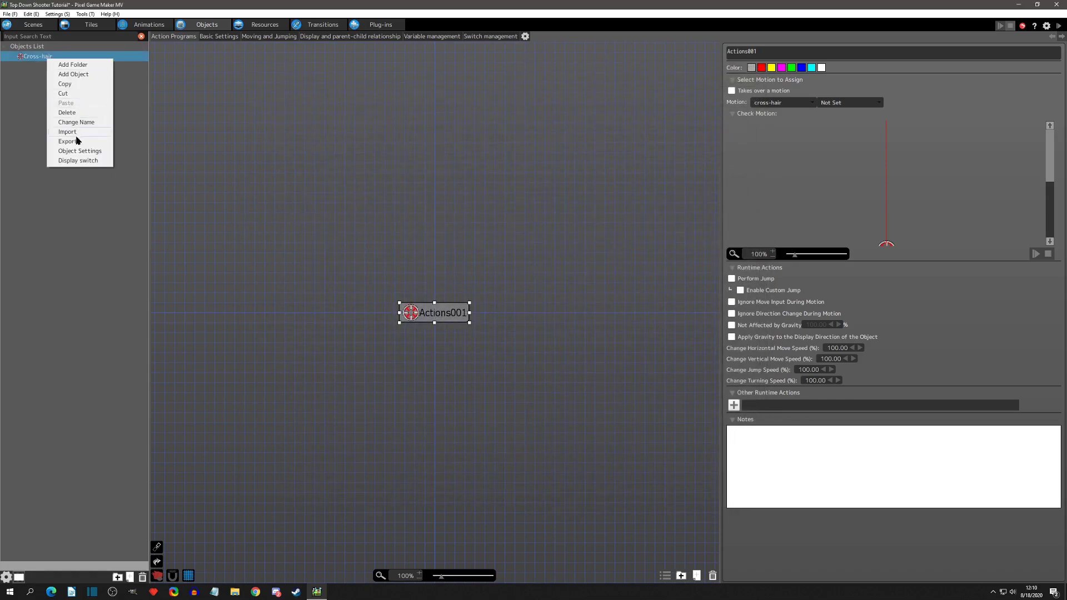
click(79, 155)
click(259, 190)
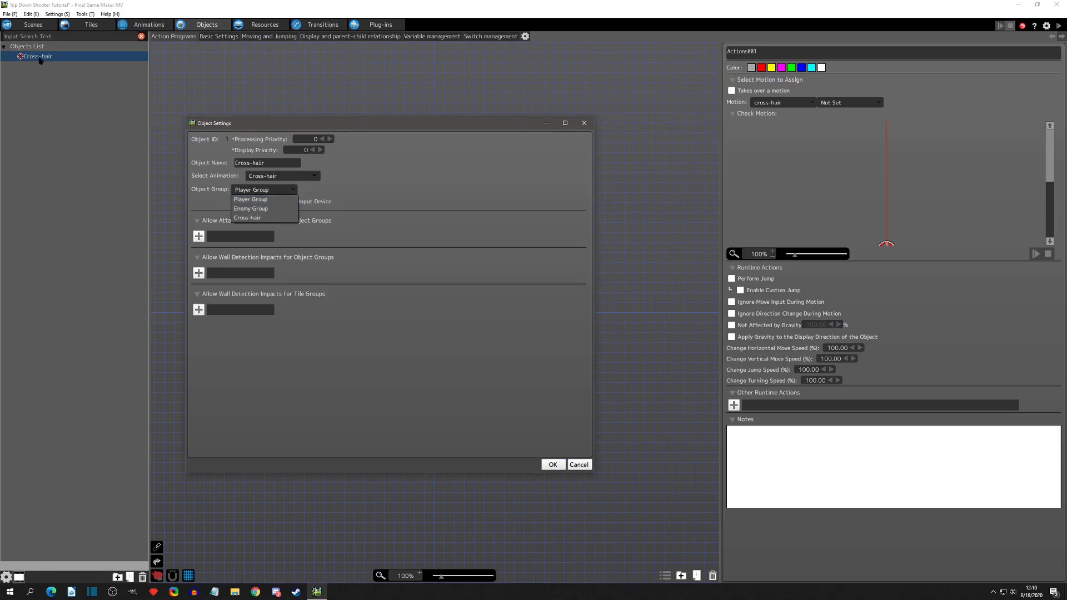
click(247, 217)
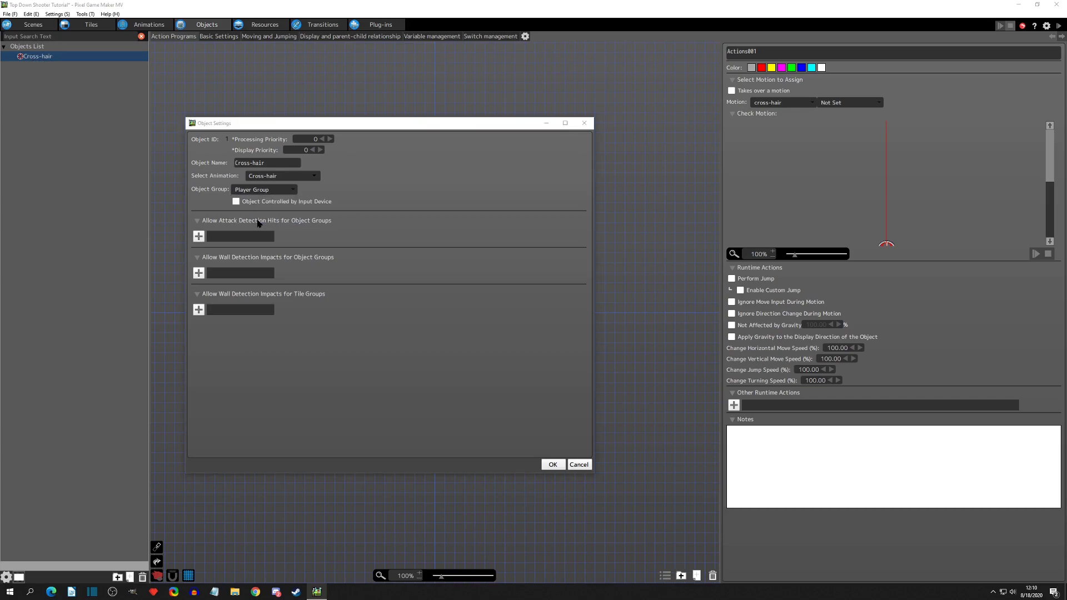
click(405, 326)
click(552, 465)
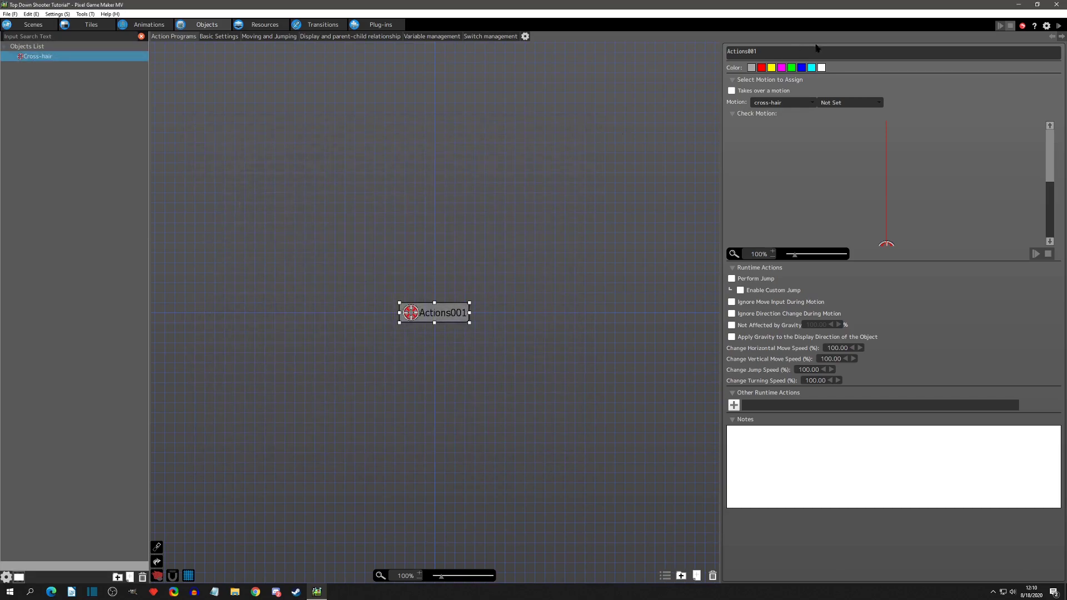
Rename the object's action as "move to mouse loop" and center it on the grid.
text(move to m)
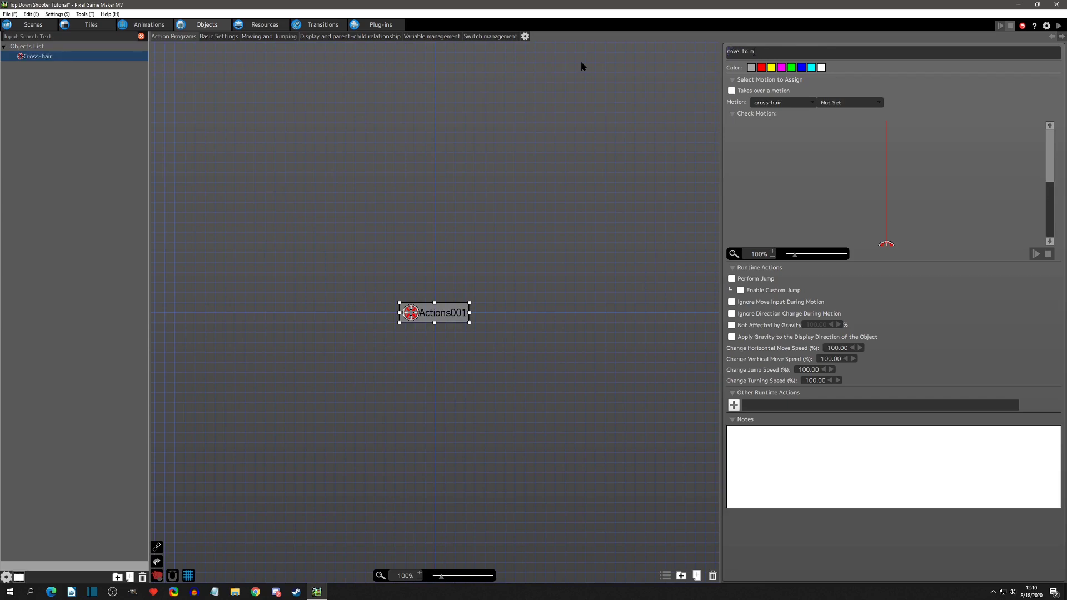
text(ouse loop)
key(Return)
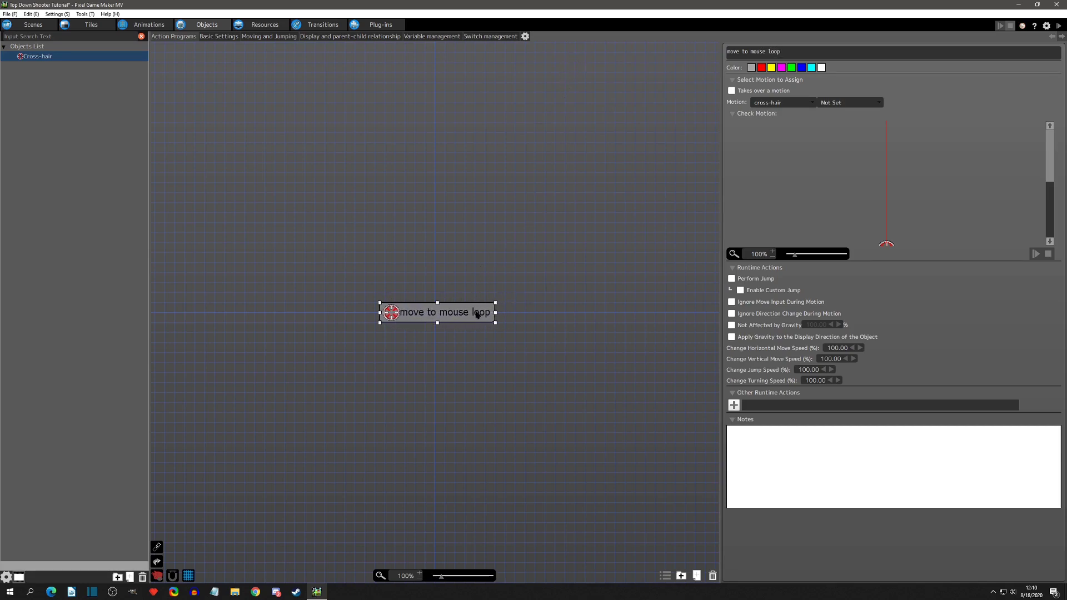
drag(454, 312, 436, 312)
scroll(447, 324, up, 2)
scroll(431, 326, down, 1)
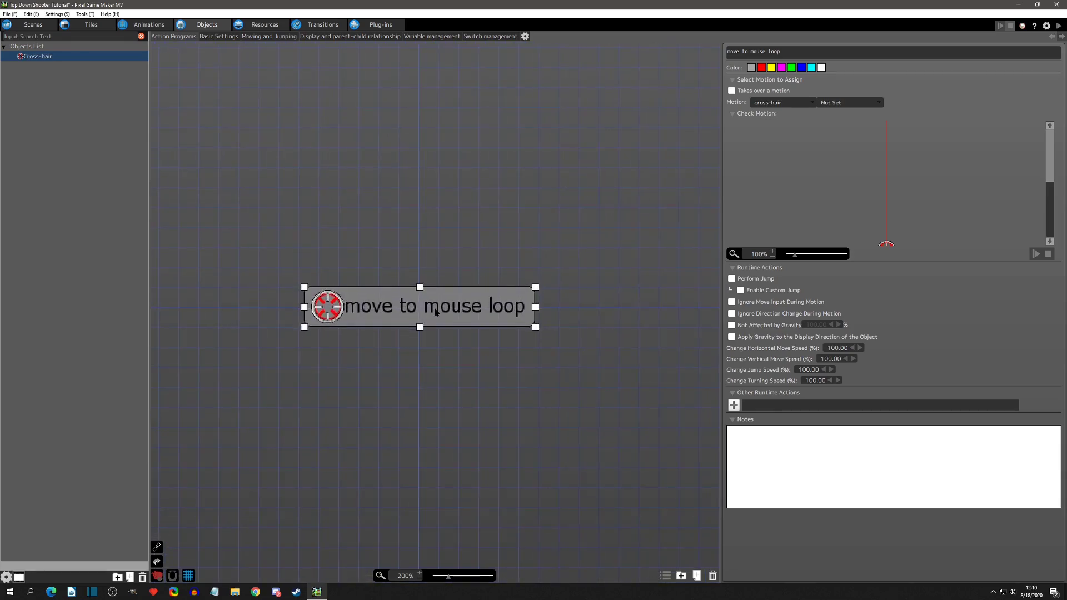
Paste a copy of the action directly below the original and rename it "move to mouse loopback".
click(459, 366)
key(ctrl+v)
drag(504, 372, 371, 377)
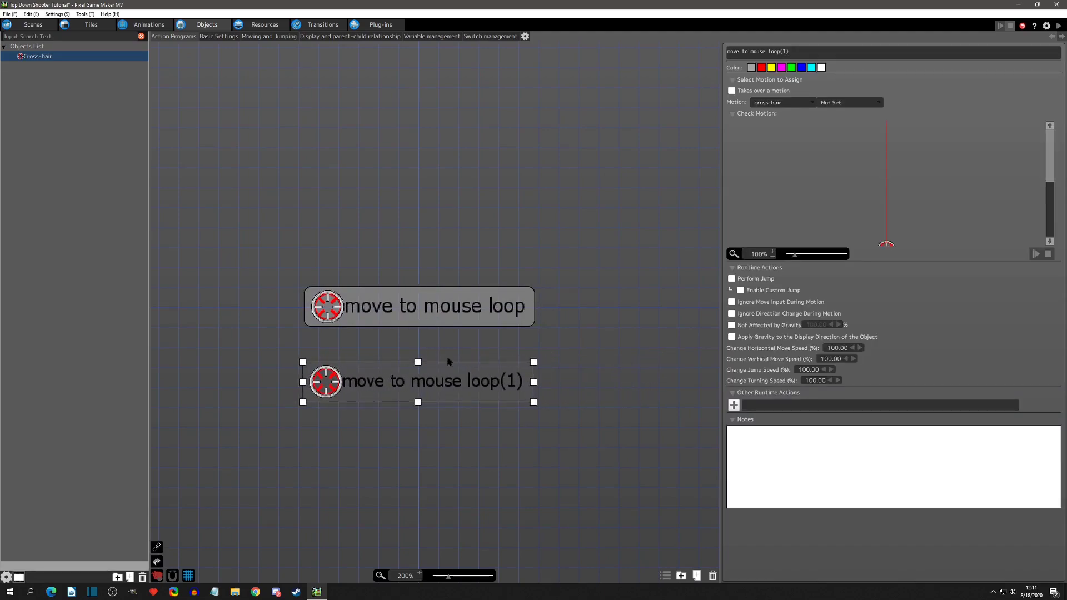
click(811, 53)
key(BackSpace)
key(BackSpace)
key(BackSpace)
text(back)
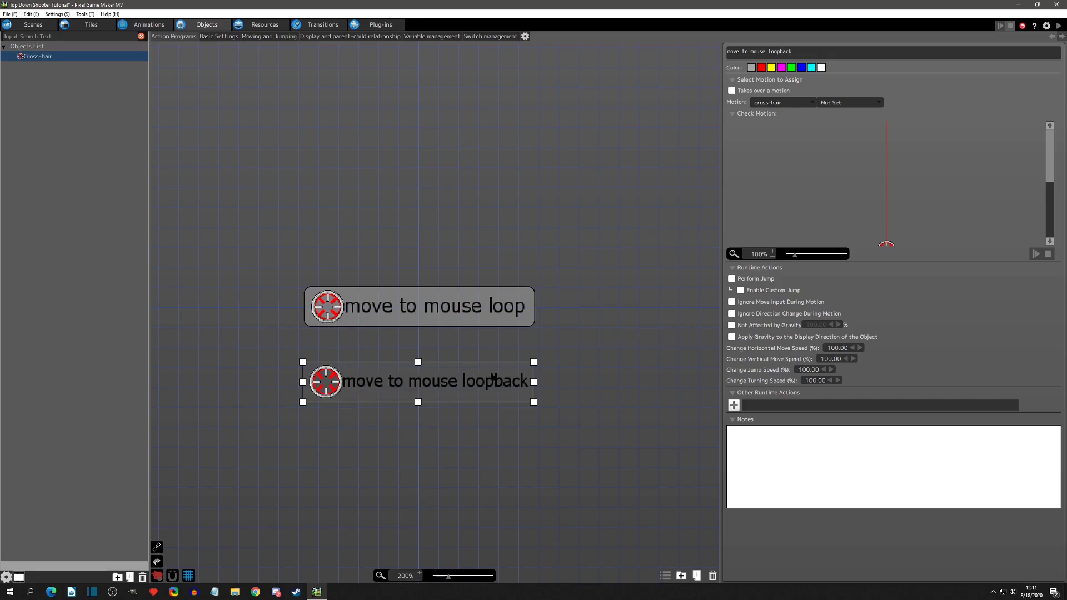
Link "move to mouse loop" to "move to mouse loopback" with Change Unconditionally, and create the return link between them.
click(446, 322)
right_click(416, 323)
click(438, 335)
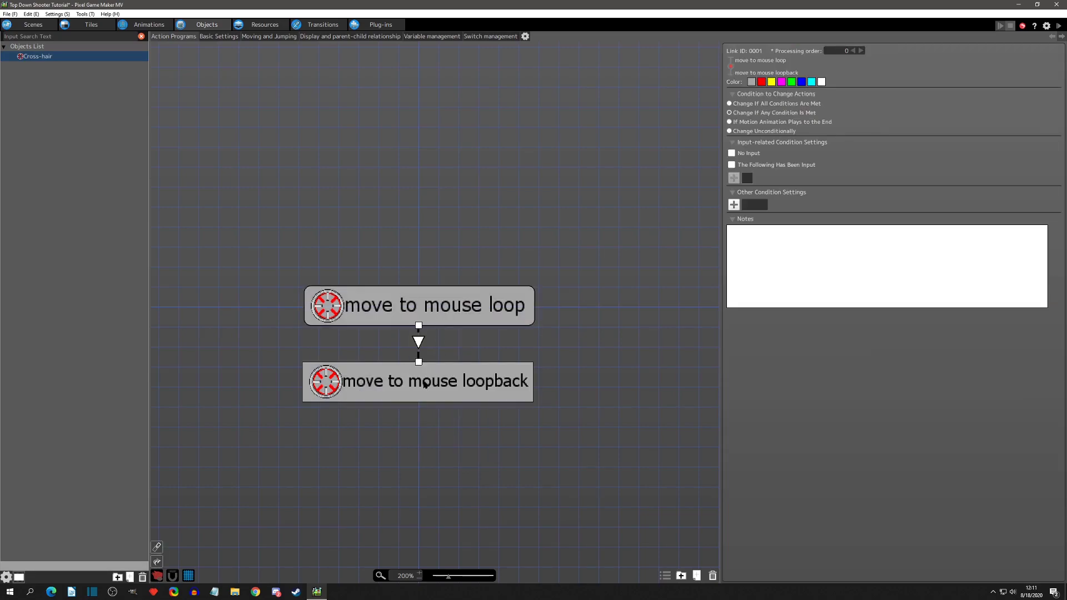
click(738, 132)
click(431, 343)
click(419, 341)
right_drag(427, 366, 434, 339)
click(441, 319)
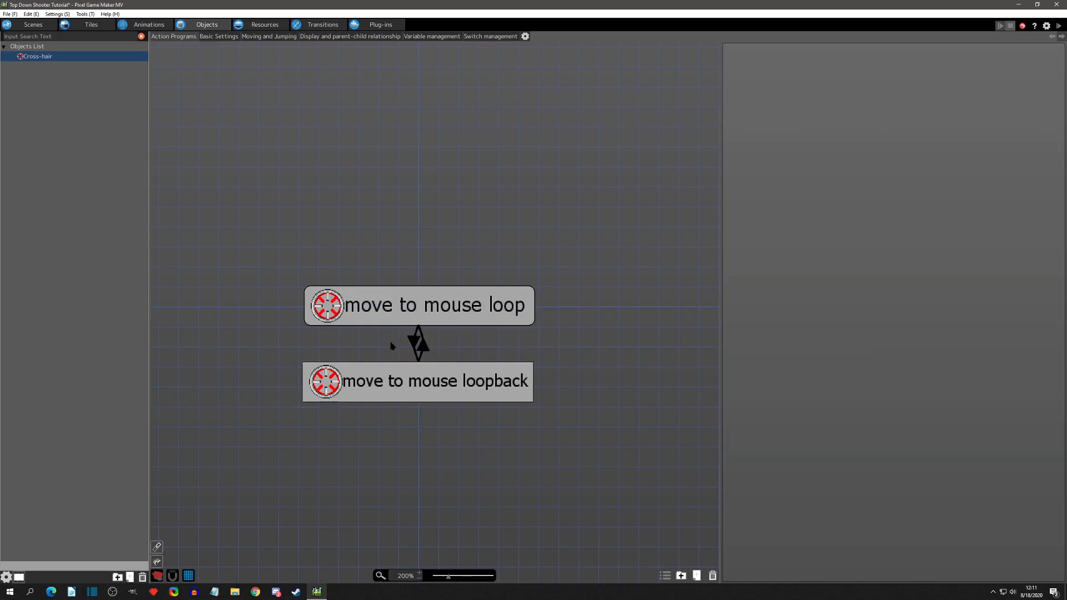
Add a Change Variable runtime action to "move to mouse loop" that targets Object Self's X Coordinate Position.
click(417, 305)
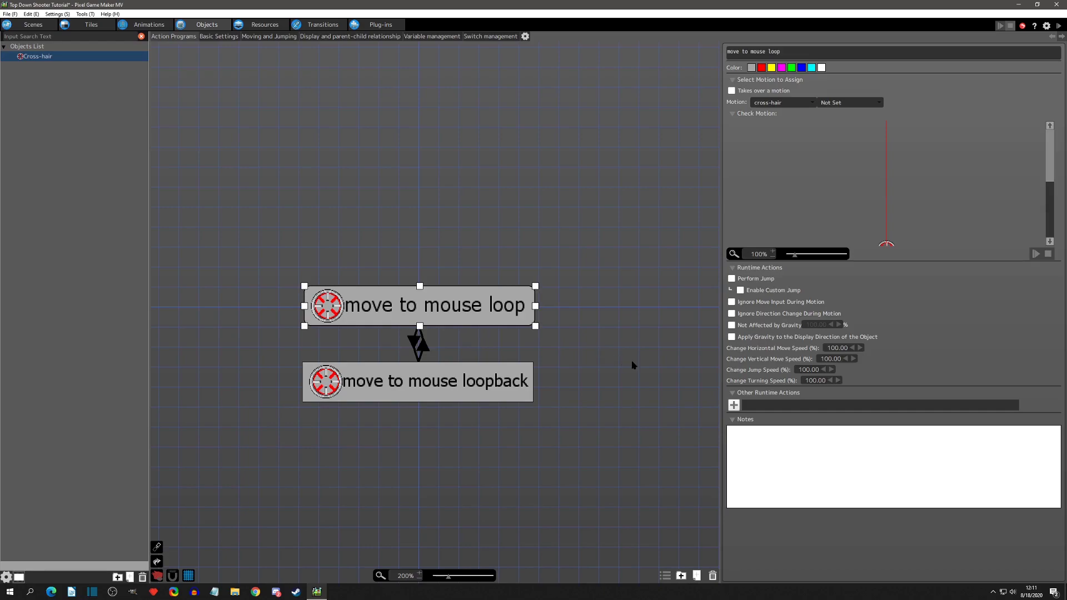
click(734, 405)
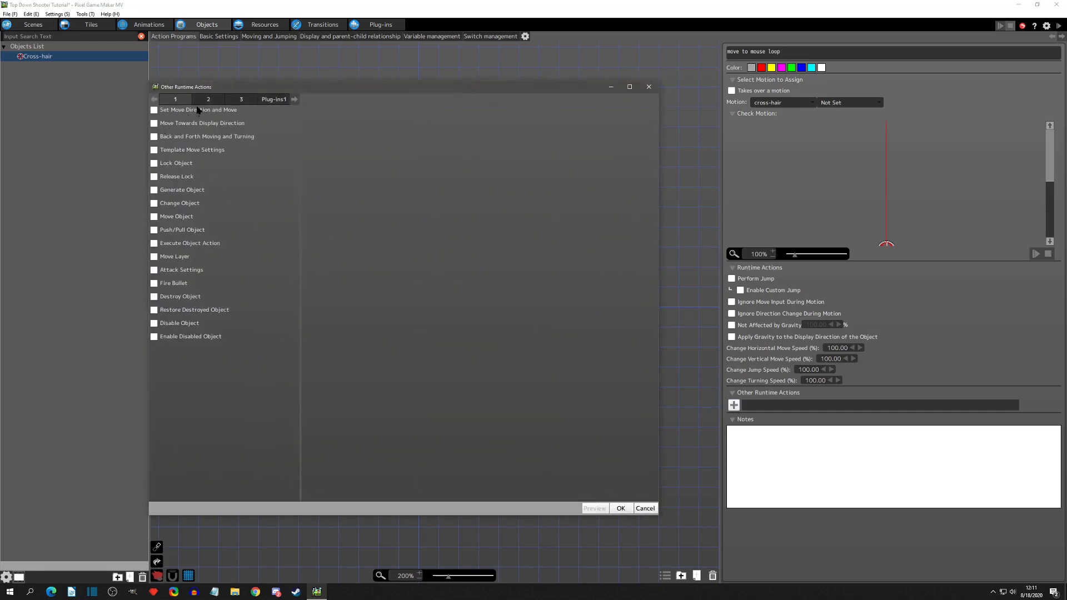
click(198, 111)
click(155, 111)
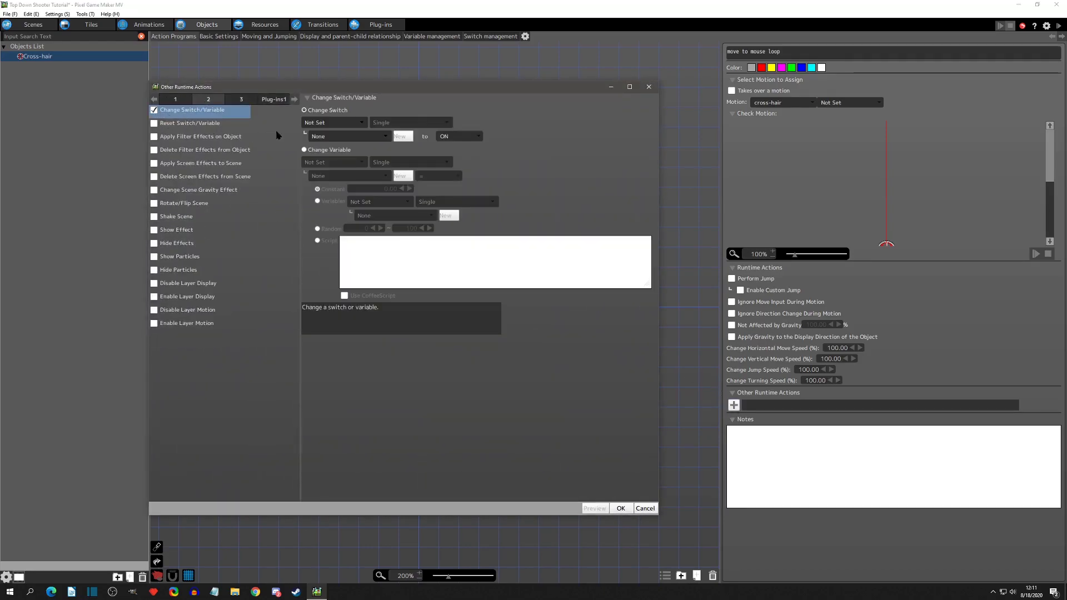
click(324, 150)
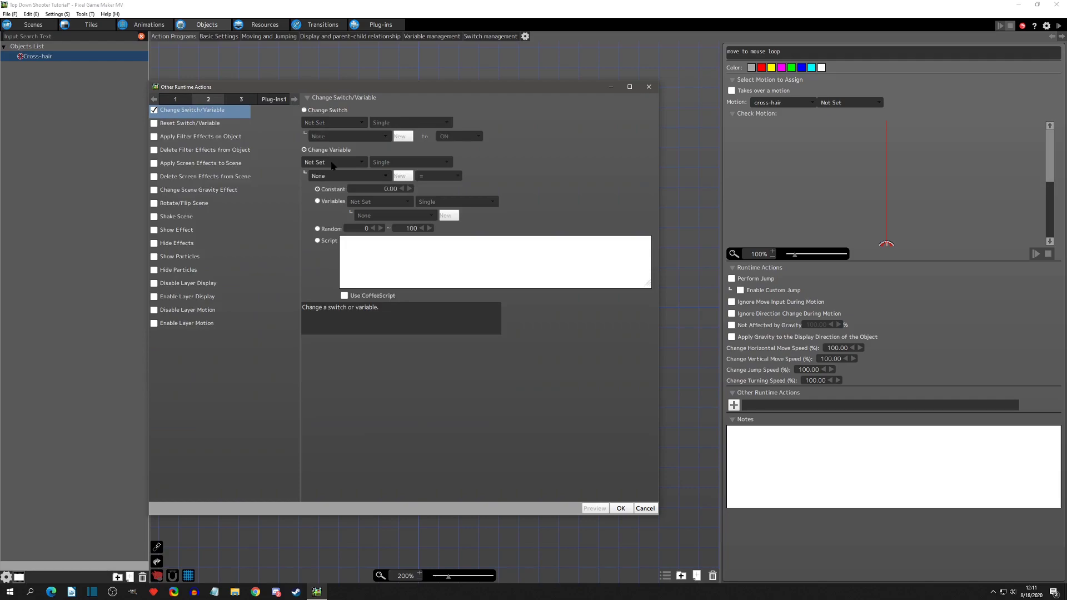
click(333, 162)
click(350, 183)
click(356, 177)
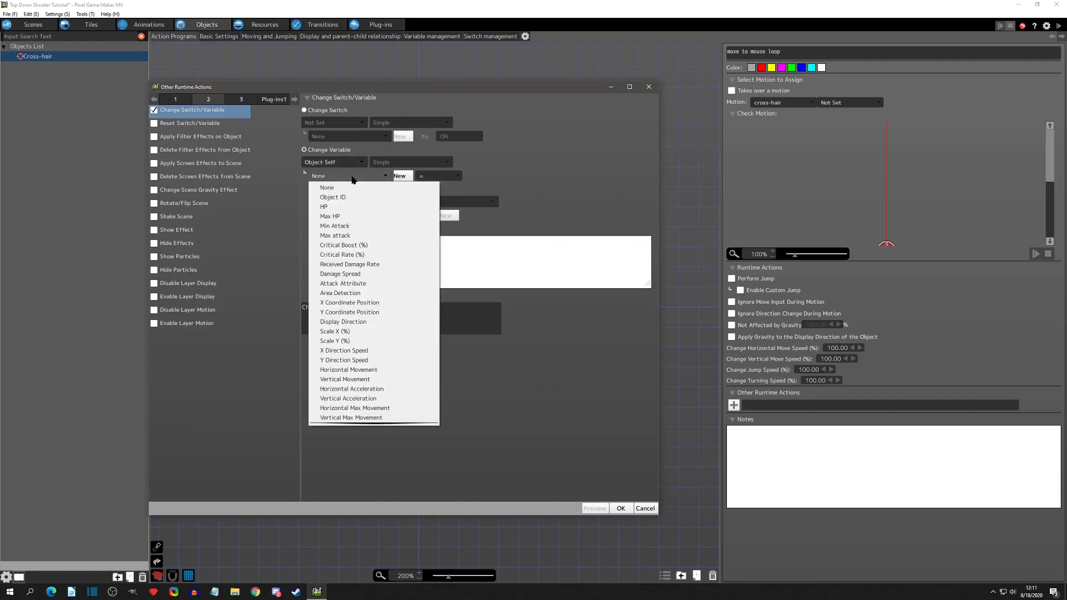
click(352, 304)
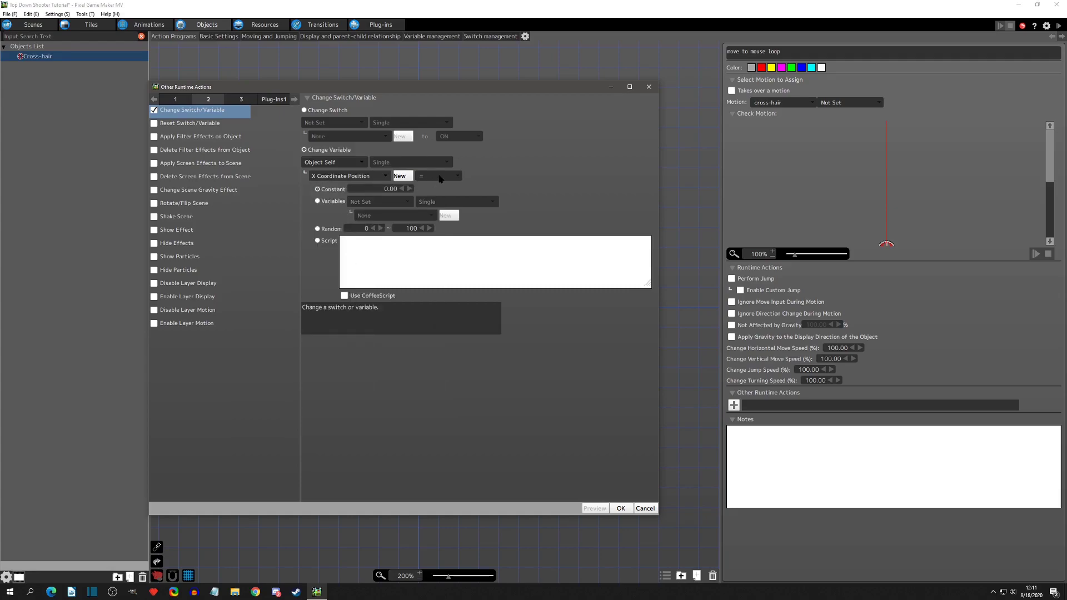
Set the X position's source to the Mouse Coordinate X variable from Top Down Shooter Tutorial Common and confirm the runtime action.
click(319, 202)
click(383, 202)
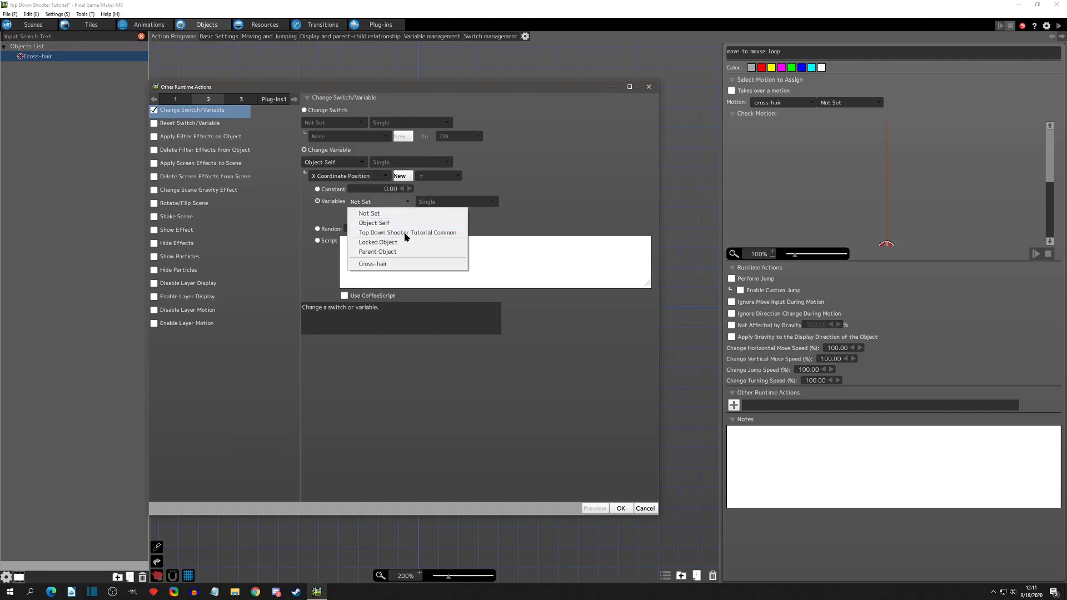
click(444, 234)
click(392, 215)
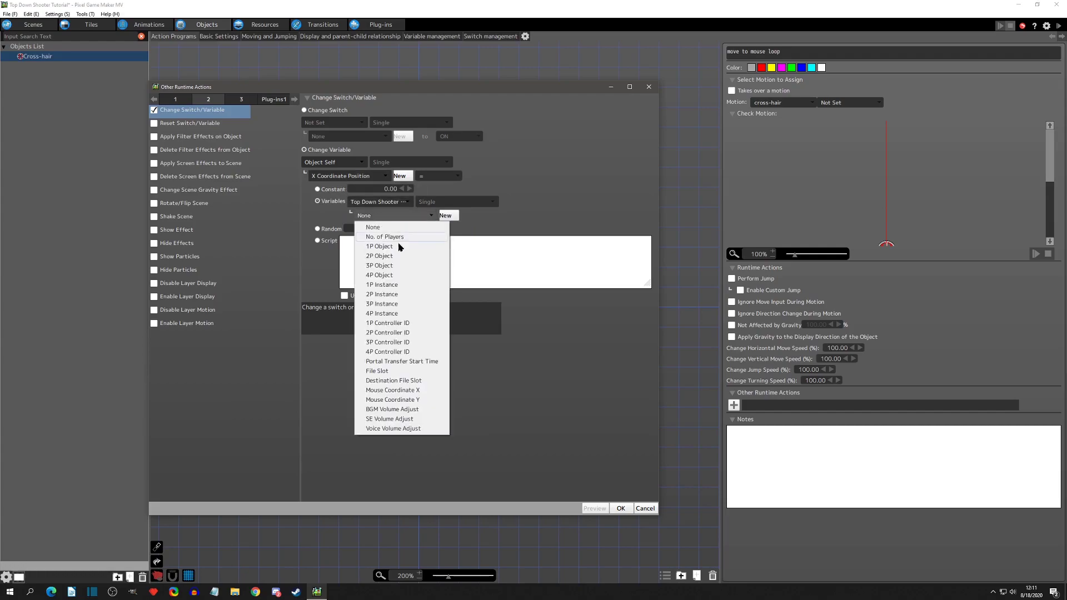
click(414, 391)
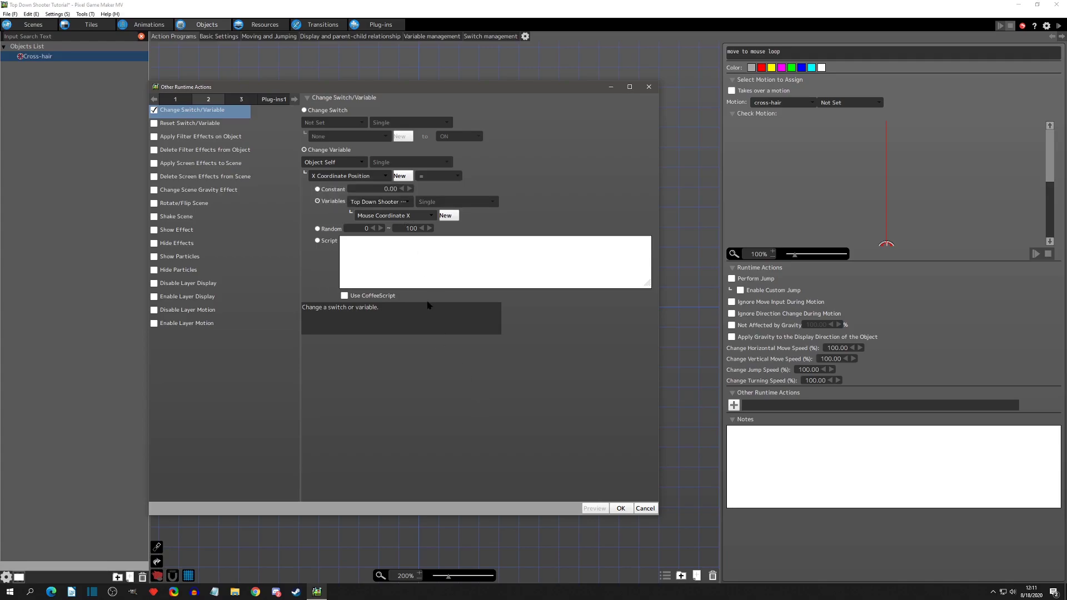
click(620, 508)
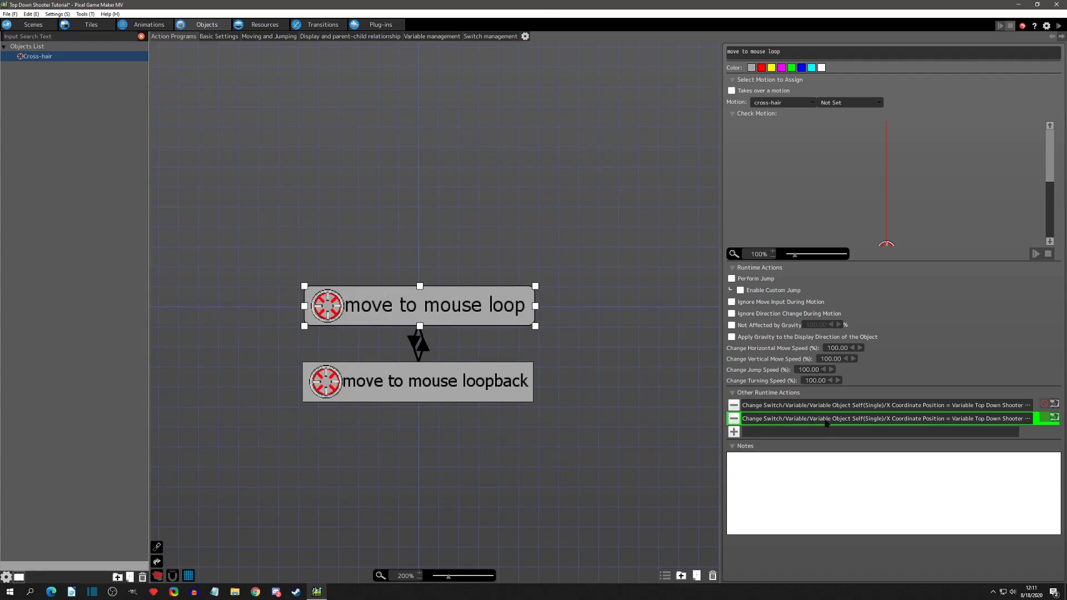
Duplicate the runtime action and change the copy to set Y Coordinate Position from Mouse Coordinate Y.
double_click(826, 420)
click(357, 178)
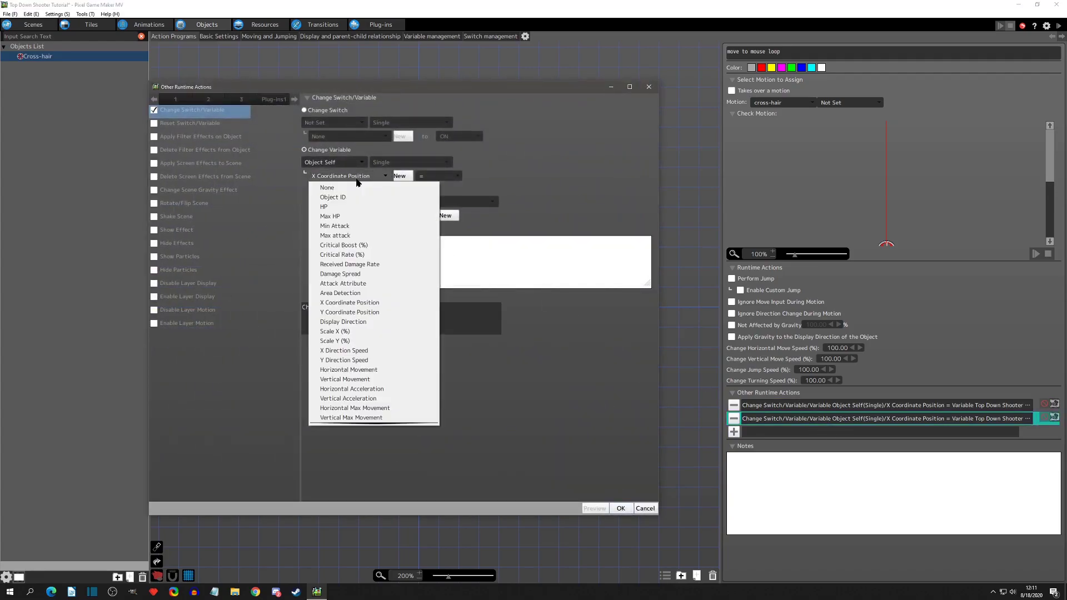
click(350, 312)
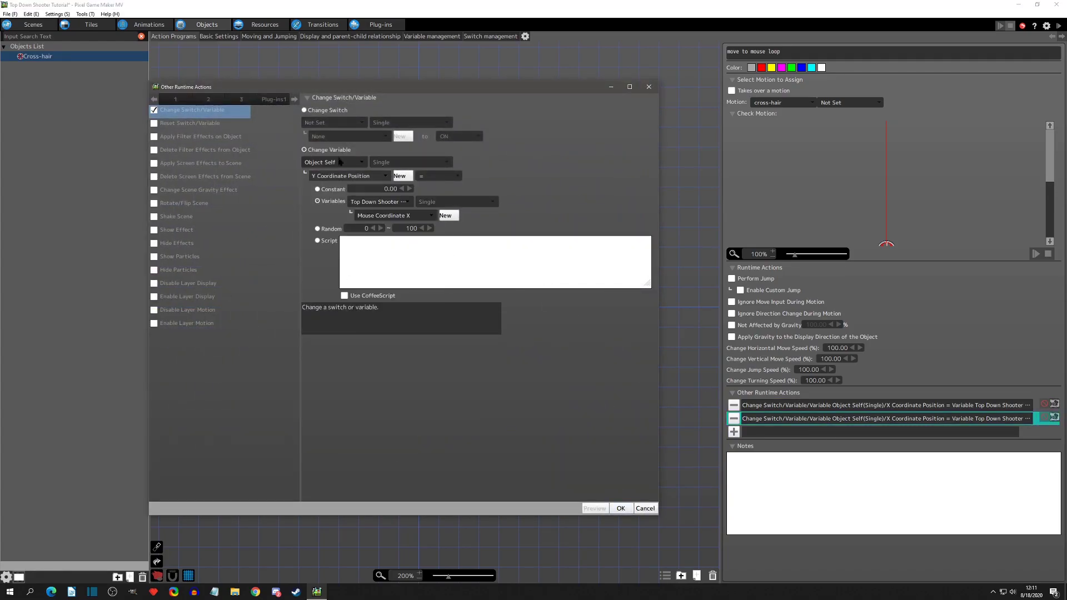
click(384, 216)
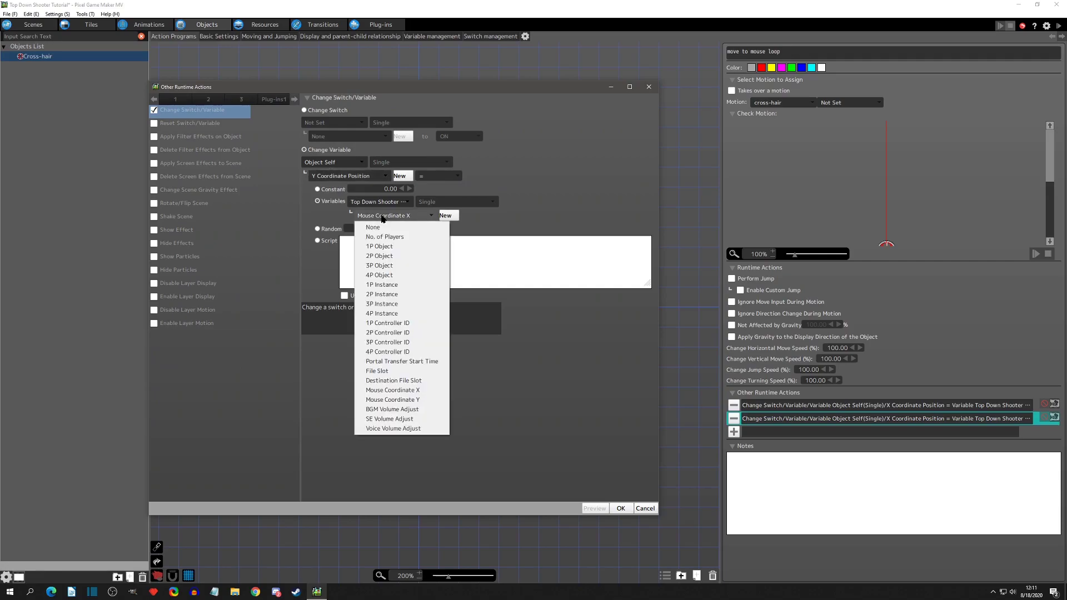
click(401, 398)
click(621, 509)
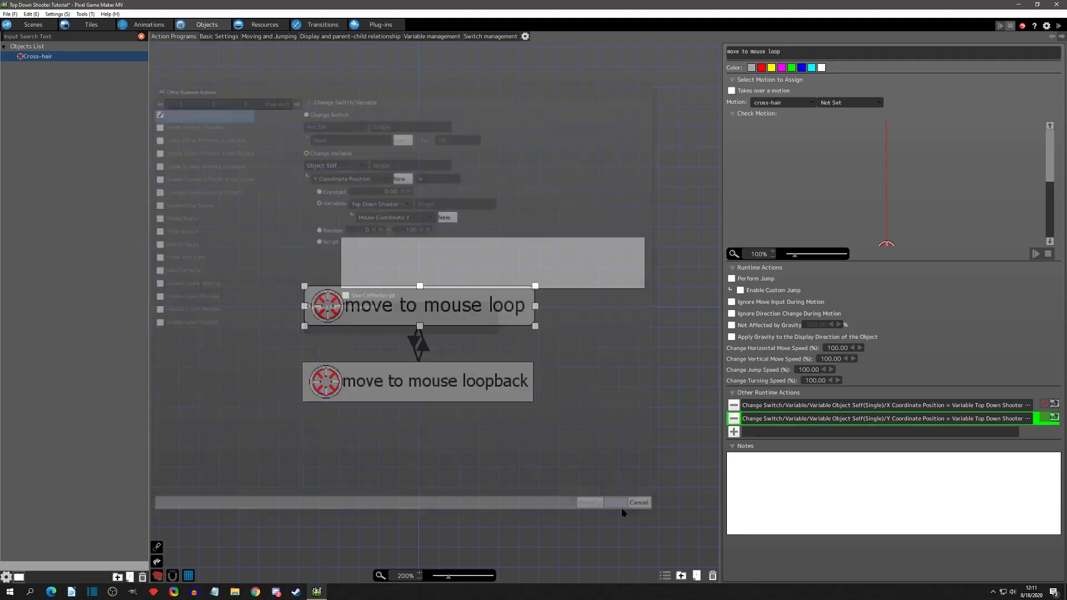
Copy both coordinate runtime actions from "move to mouse loop" into "move to mouse loopback".
click(821, 410)
ctrl+click(822, 421)
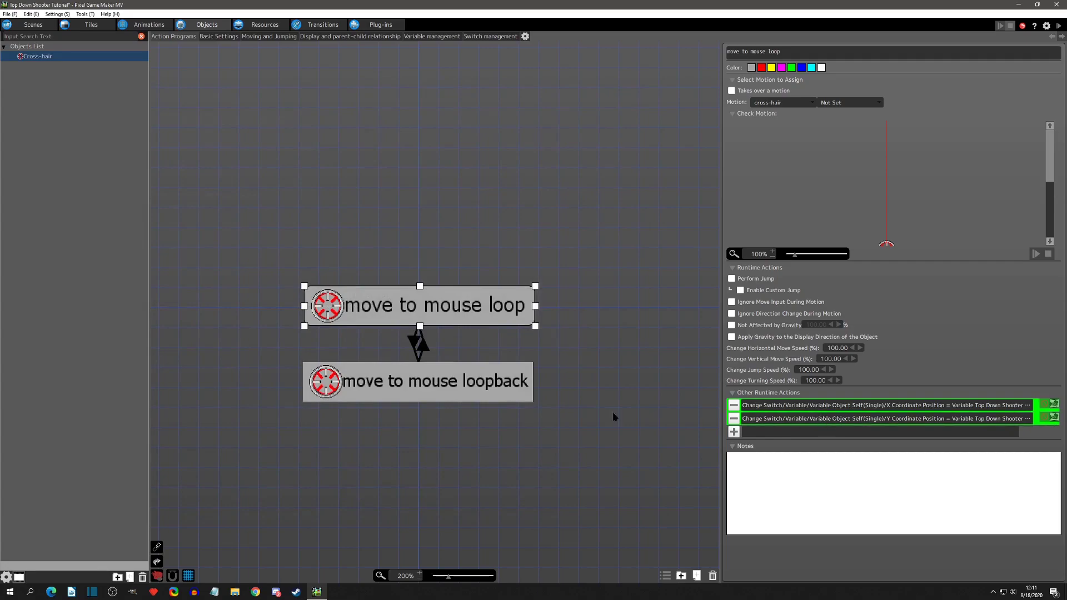
click(494, 394)
key(ctrl+v)
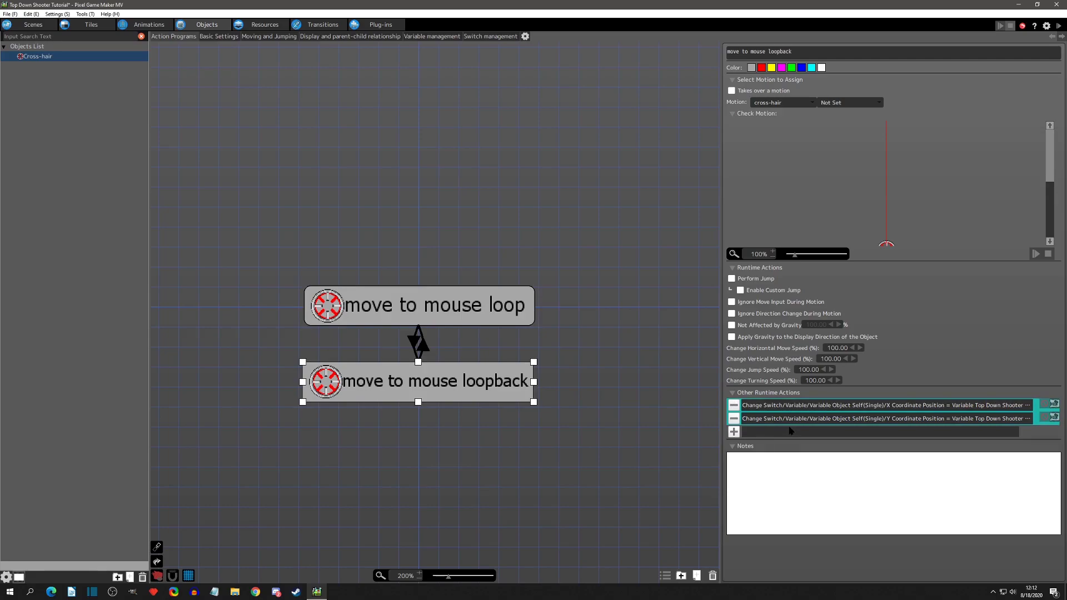
Create a standard tileset named "tiles" using the Wall Tiles image.
click(84, 28)
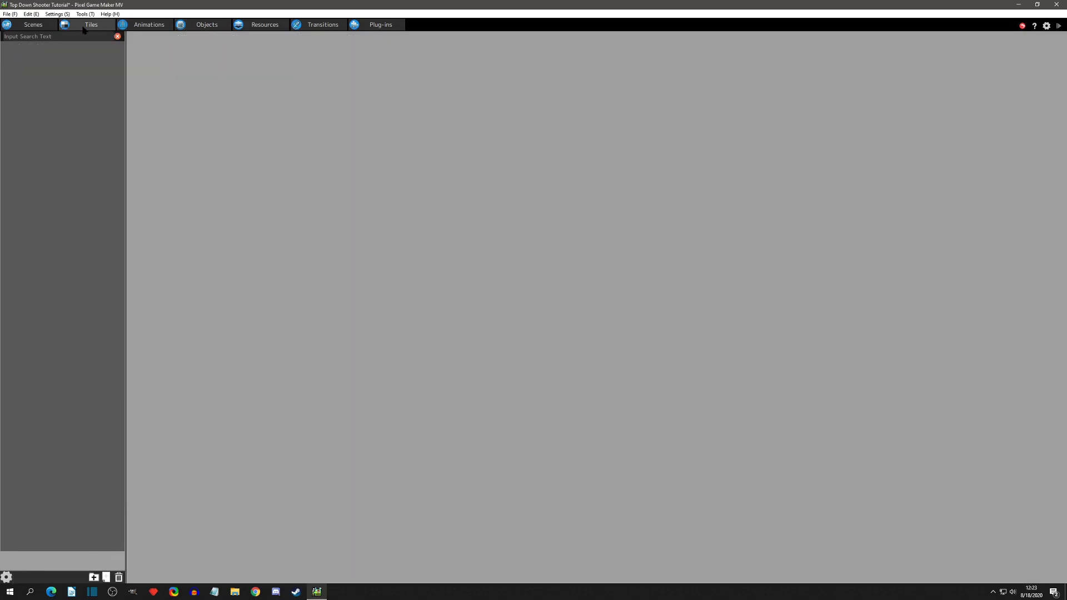
right_click(30, 95)
click(44, 107)
double_click(450, 225)
text(tiles)
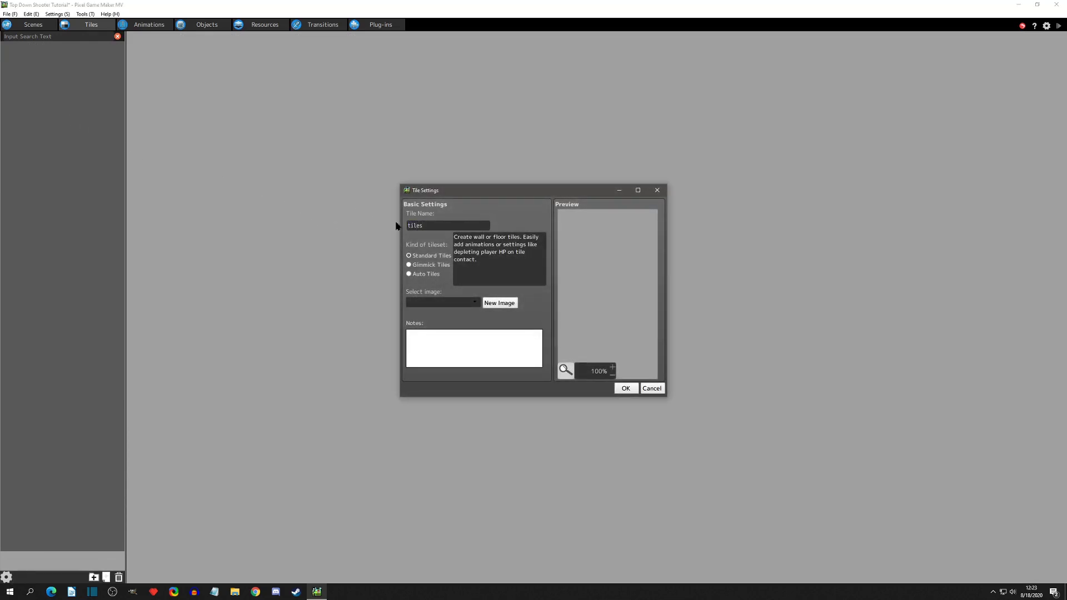
click(423, 308)
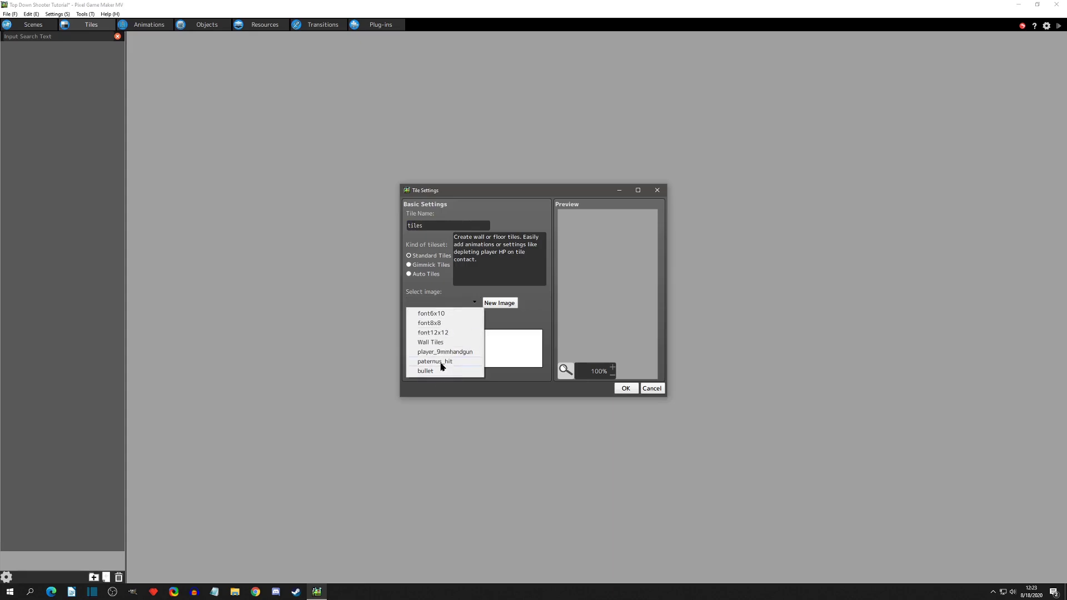
click(441, 348)
click(630, 391)
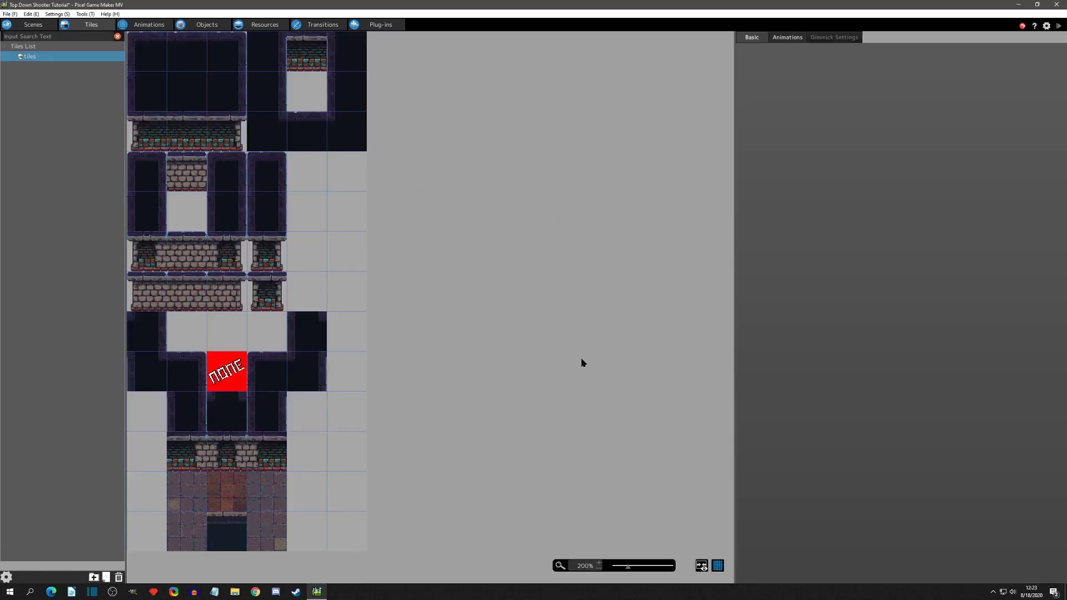
Create a scene named "Sandbox" that uses the "tiles" tileset.
click(32, 24)
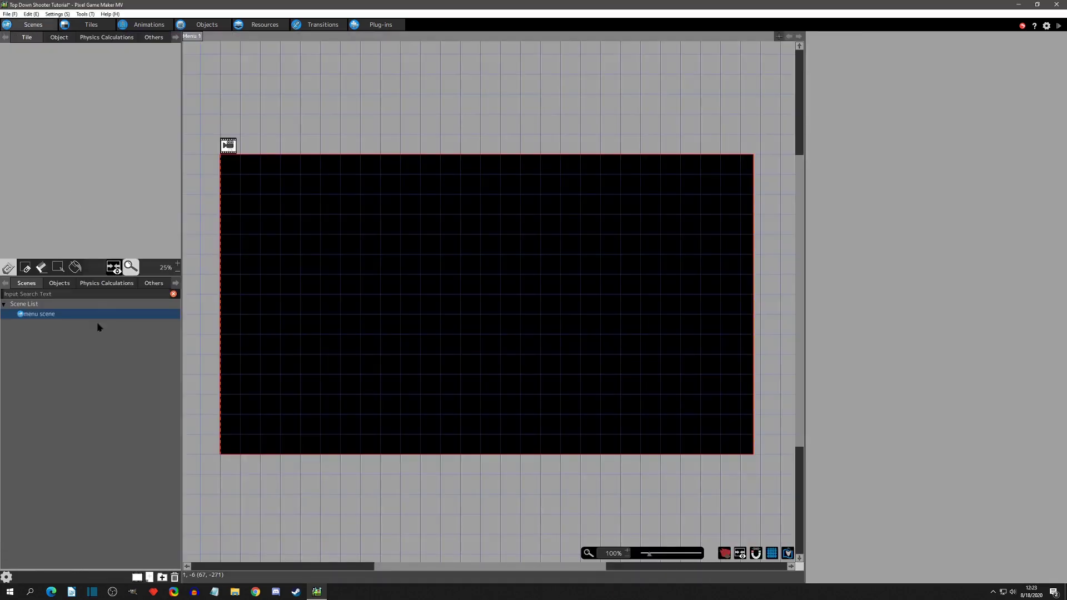
click(38, 350)
right_click(42, 328)
click(64, 344)
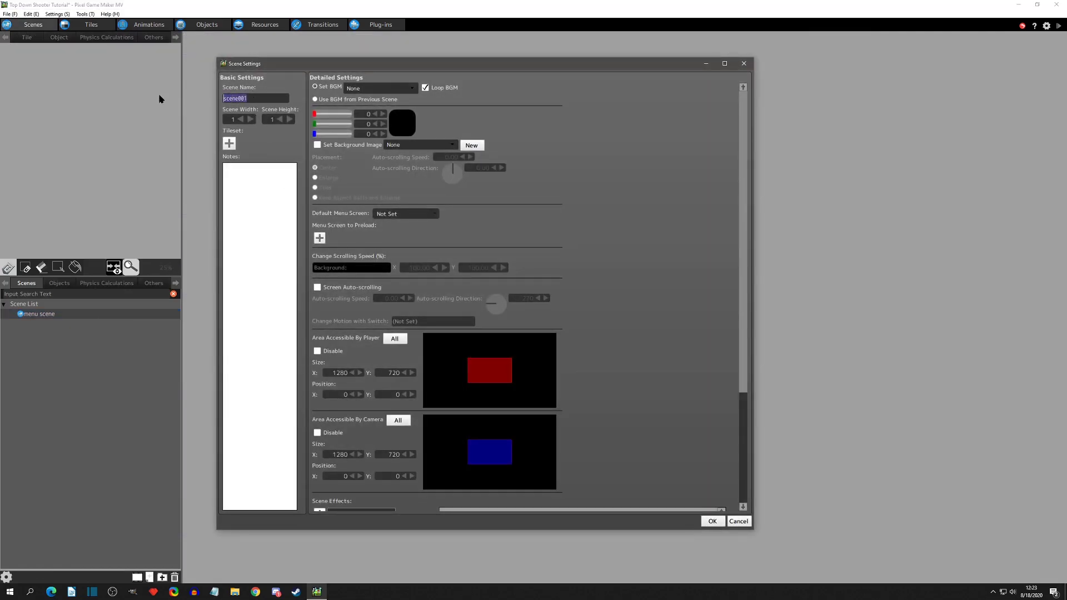
text(Sandbox)
click(231, 144)
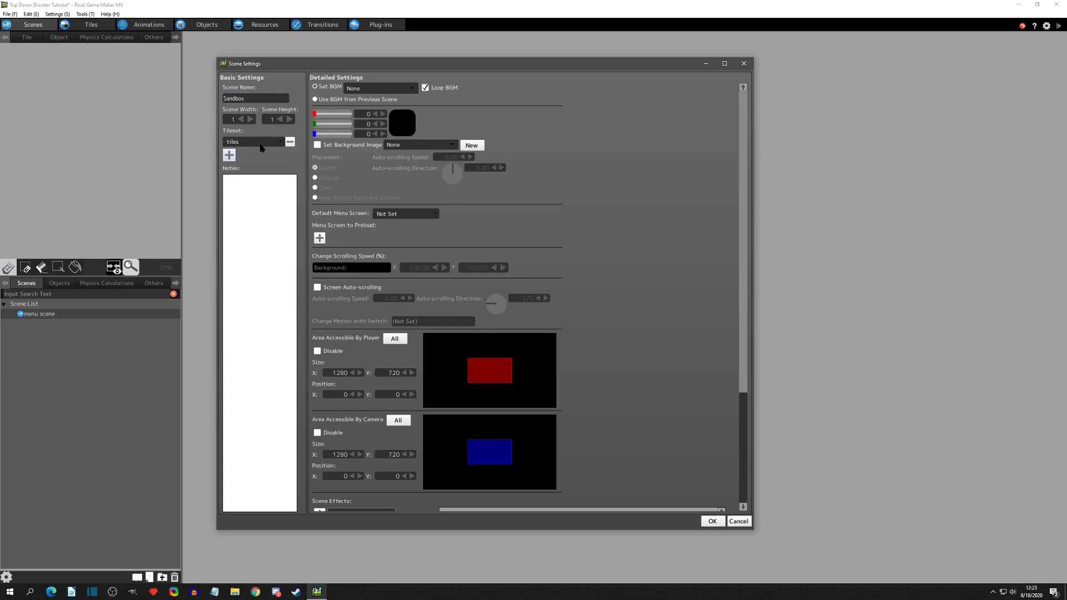
scroll(556, 317, down, 3)
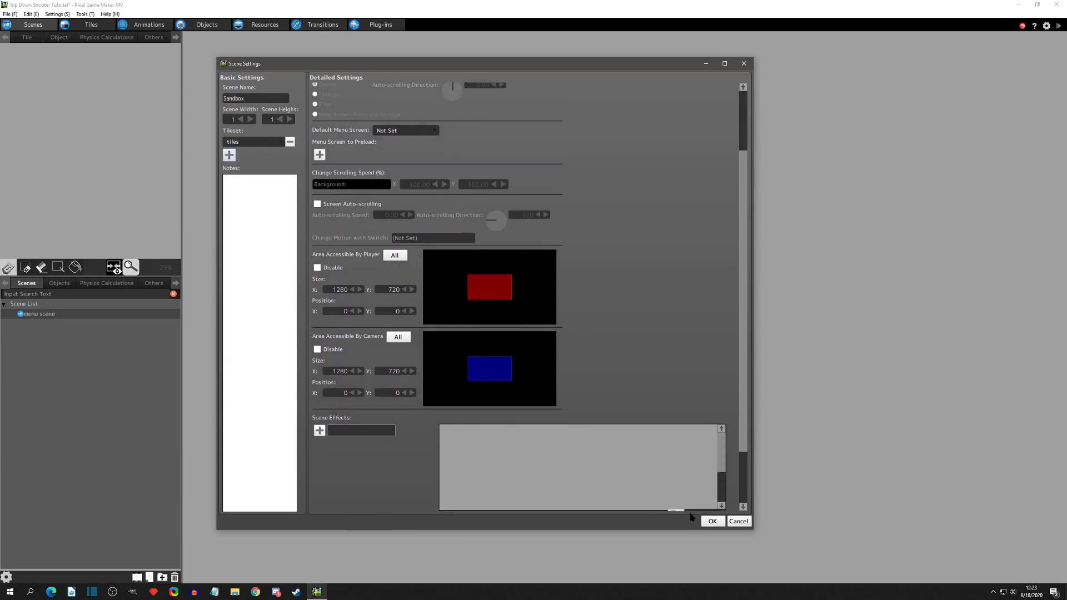
click(712, 521)
Fill Layer 1 of the Sandbox scene with the plain floor tile and scatter the floor variant with the light stone across it.
scroll(76, 111, up, 5)
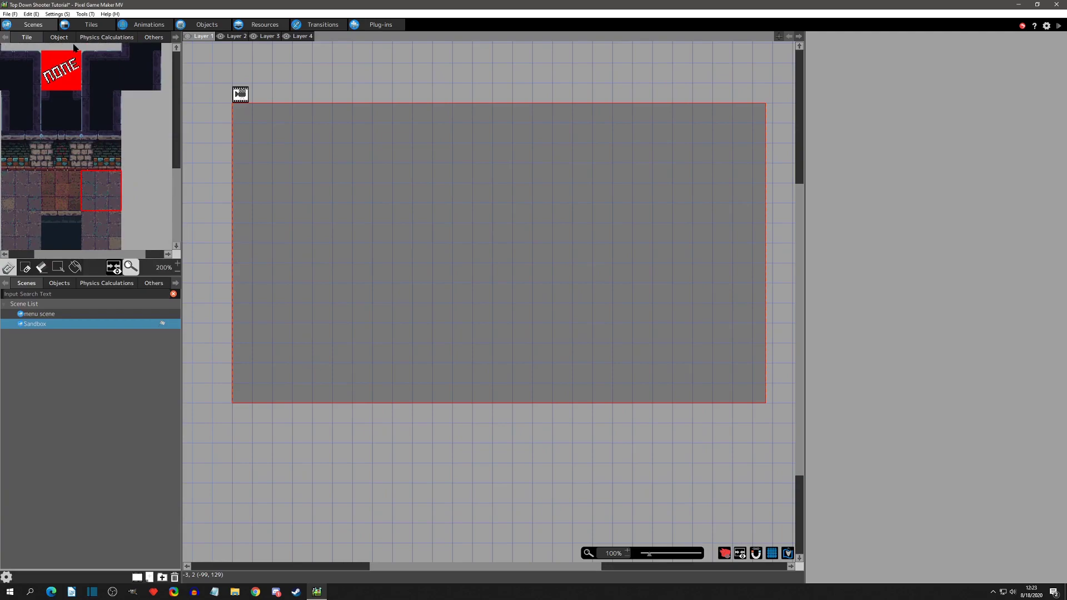
click(75, 267)
click(240, 236)
click(17, 204)
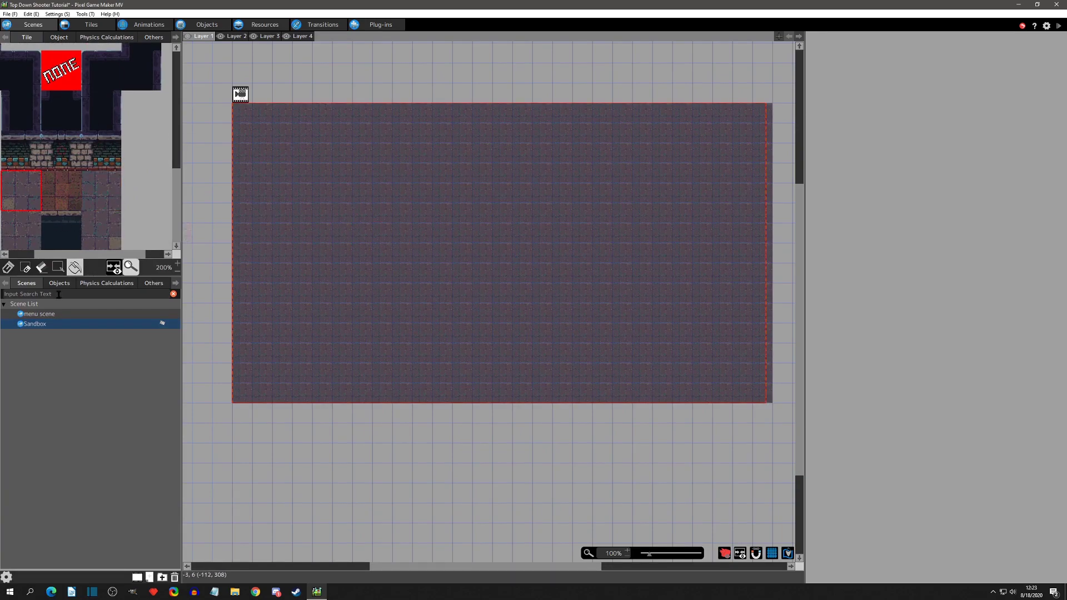
click(8, 267)
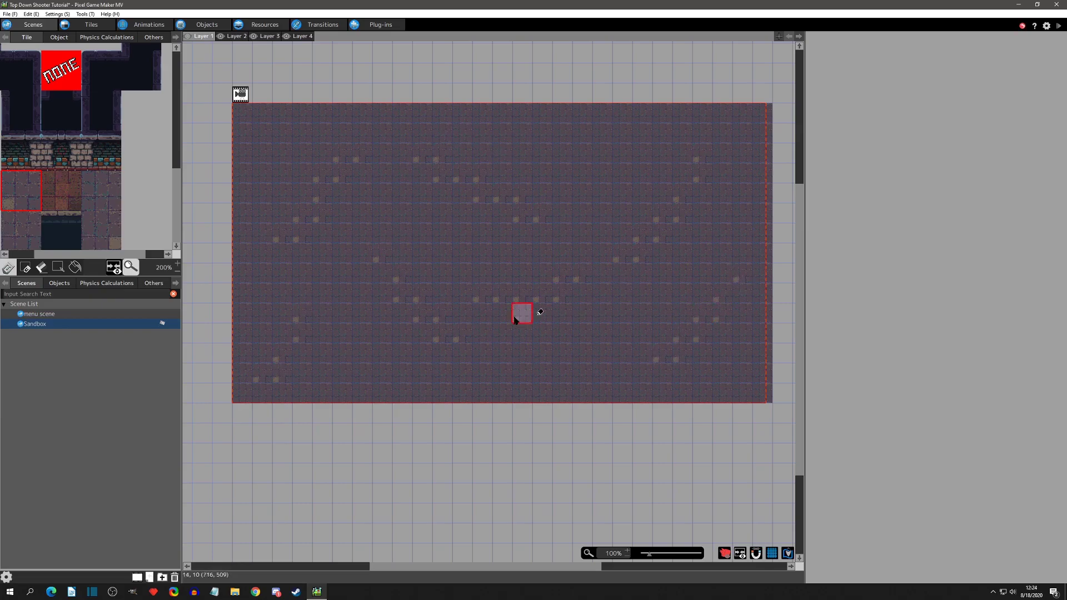
Place the Cross-hair object on Layer 1 near the scene's upper-left corner, at about X 94, Y 66, and test-play the game.
click(58, 38)
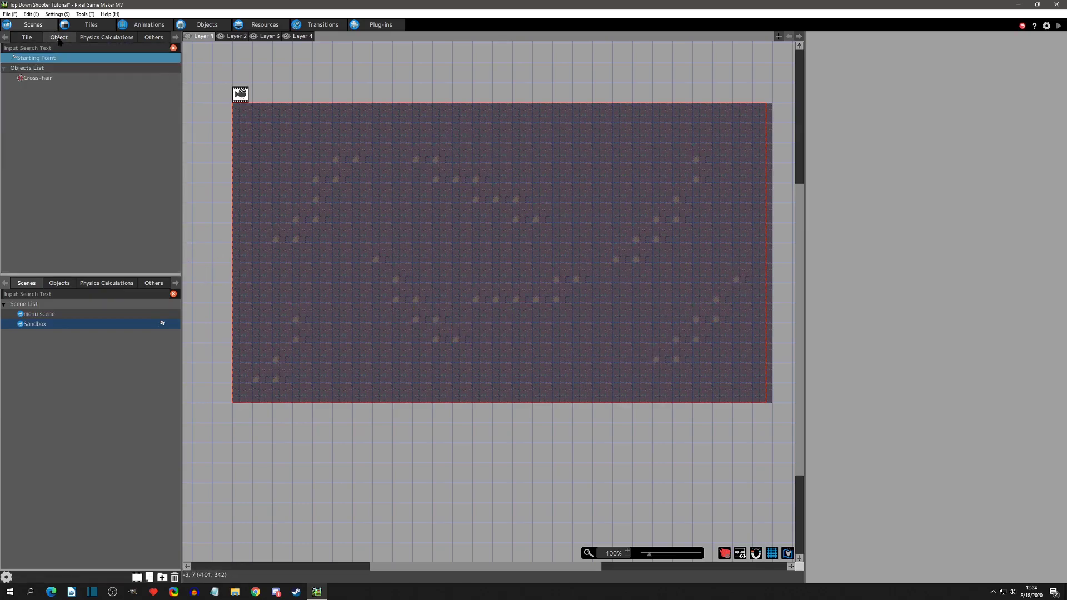
click(38, 78)
click(272, 131)
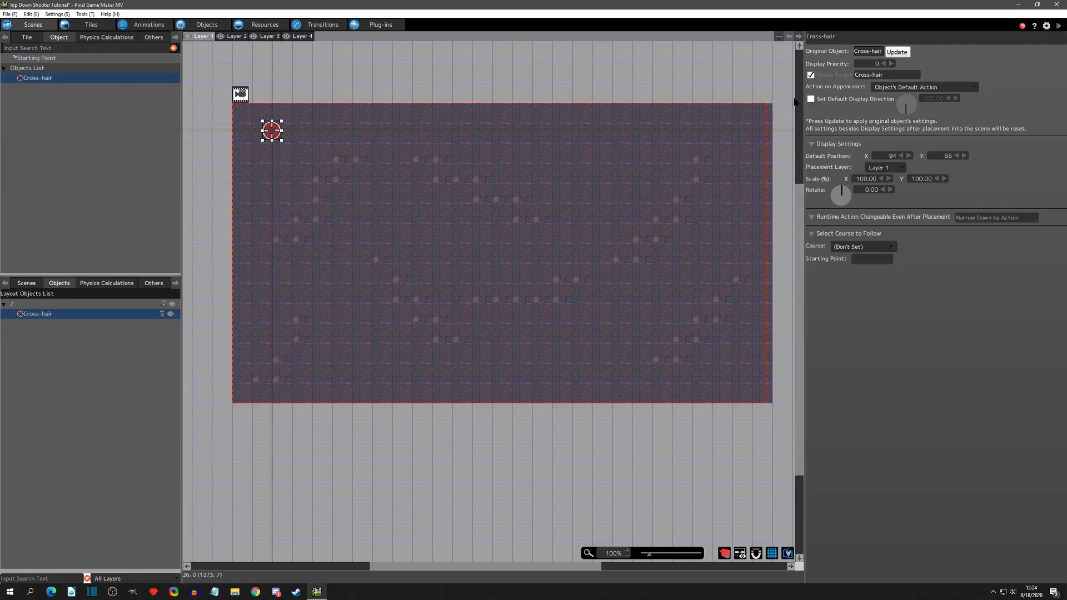
click(1059, 25)
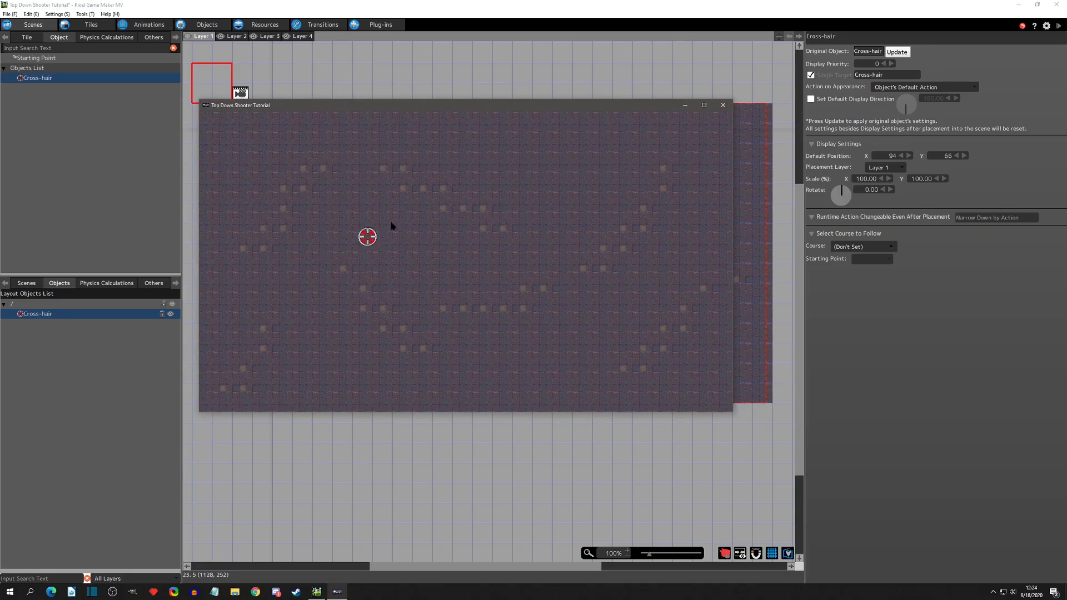
click(723, 105)
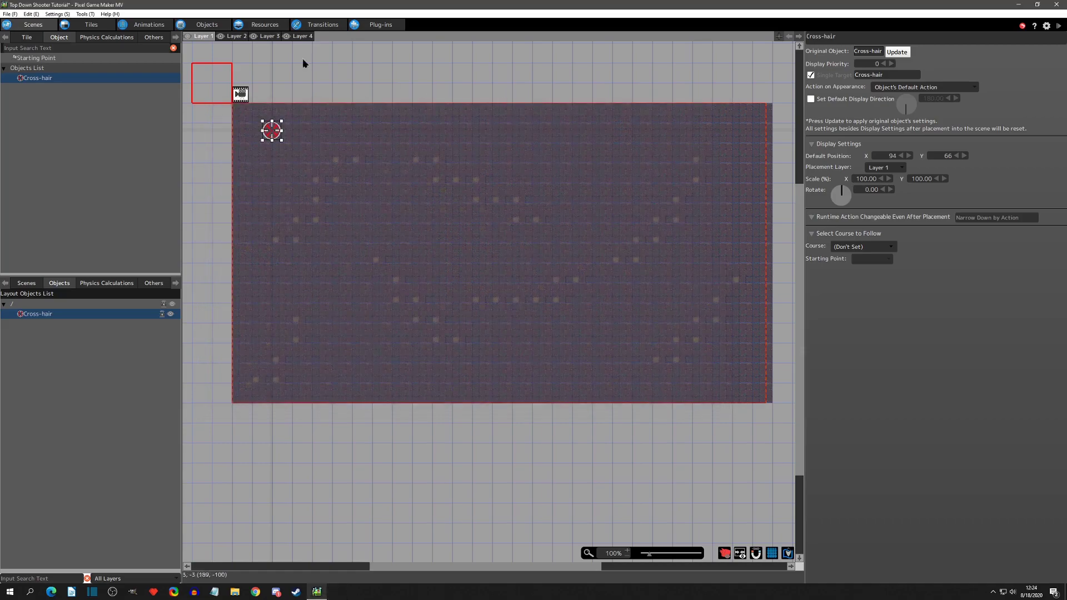
Turn off Mouse Pointer Display in the project's display settings.
click(67, 15)
click(74, 25)
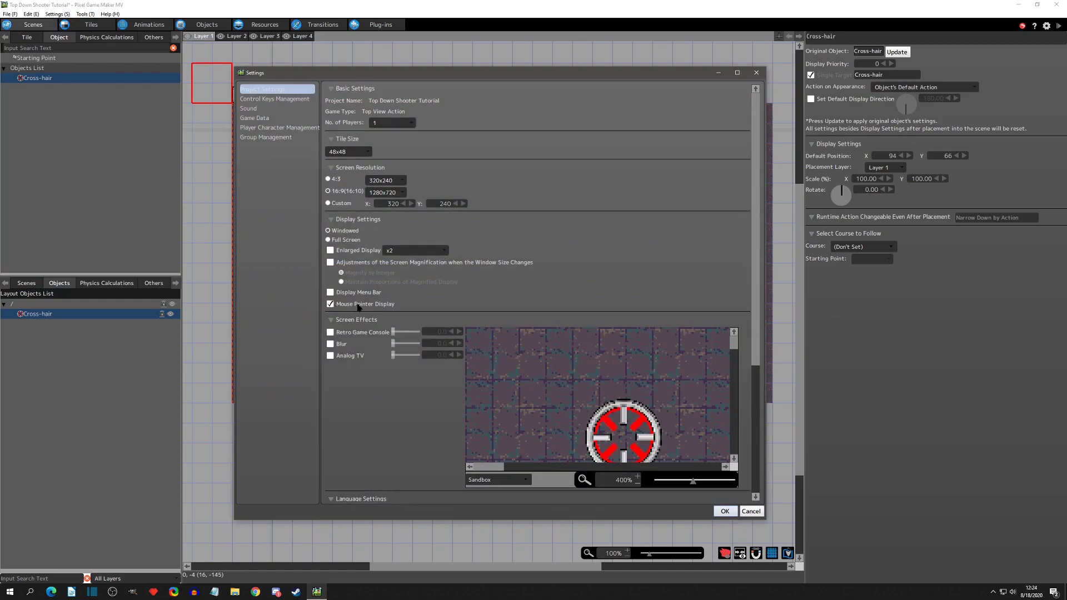
click(331, 304)
click(725, 511)
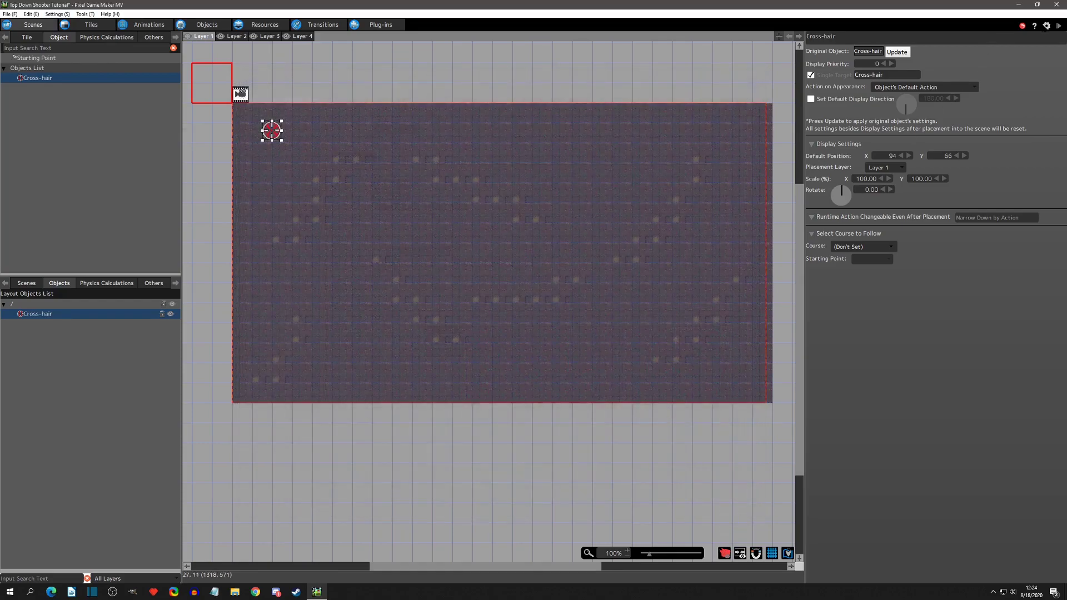
Test-play the game to check the cross-hair with the mouse pointer hidden, and close the game window.
click(1059, 26)
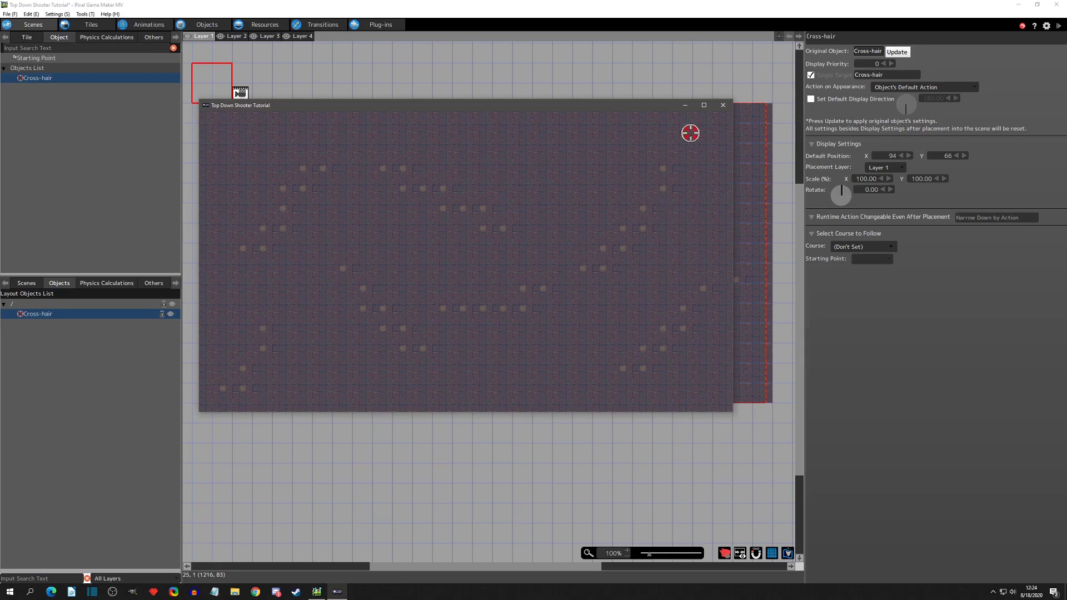
click(723, 105)
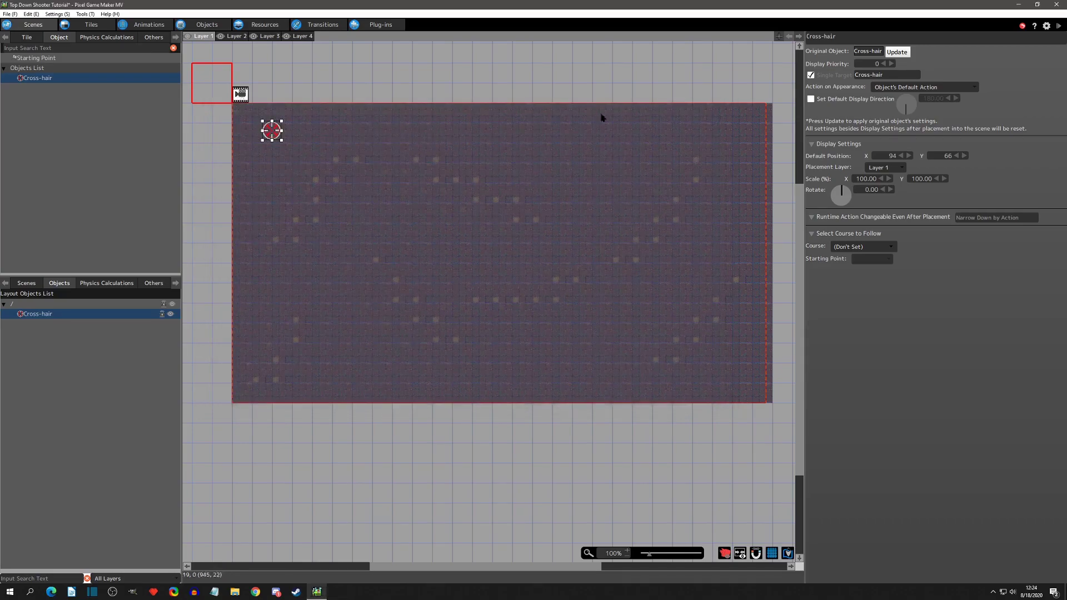
Create an object named "PlayerParent" that uses the Player animation, belongs to the Player Group and is controlled by an input device.
click(207, 24)
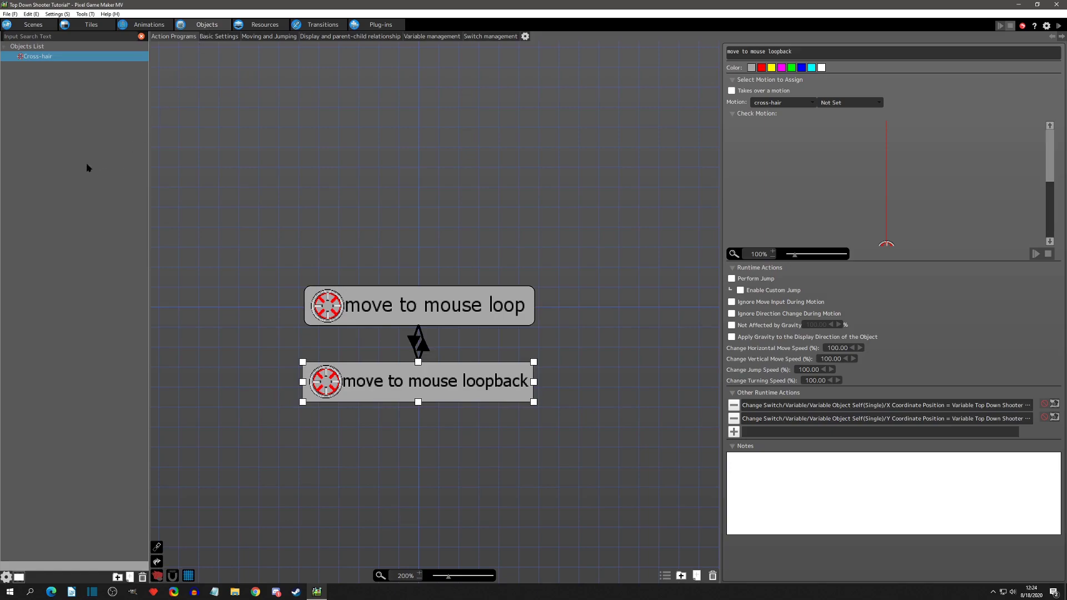
click(68, 148)
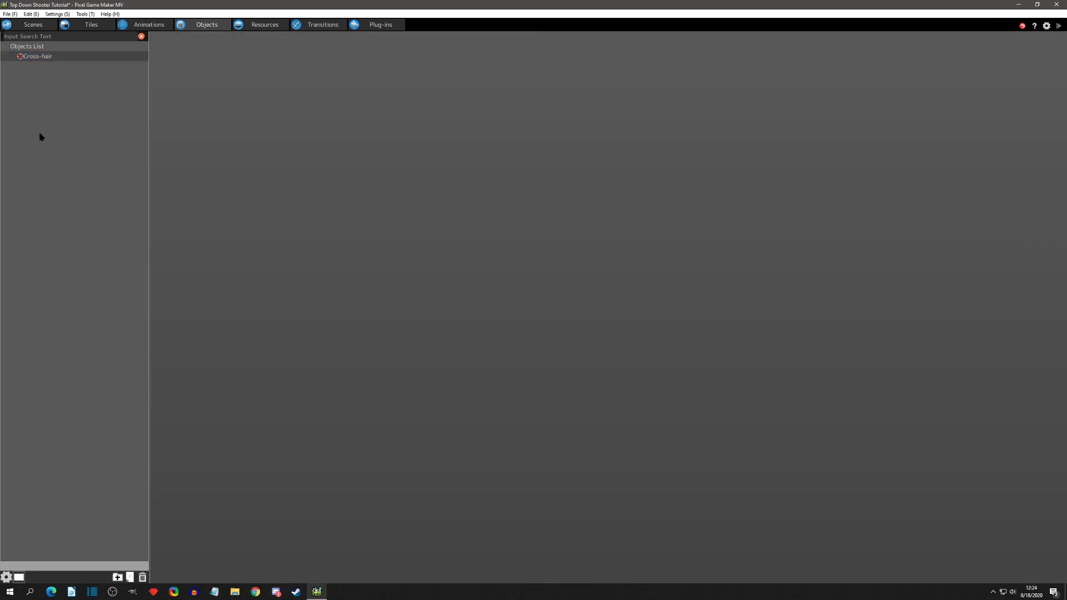
right_click(25, 93)
click(44, 106)
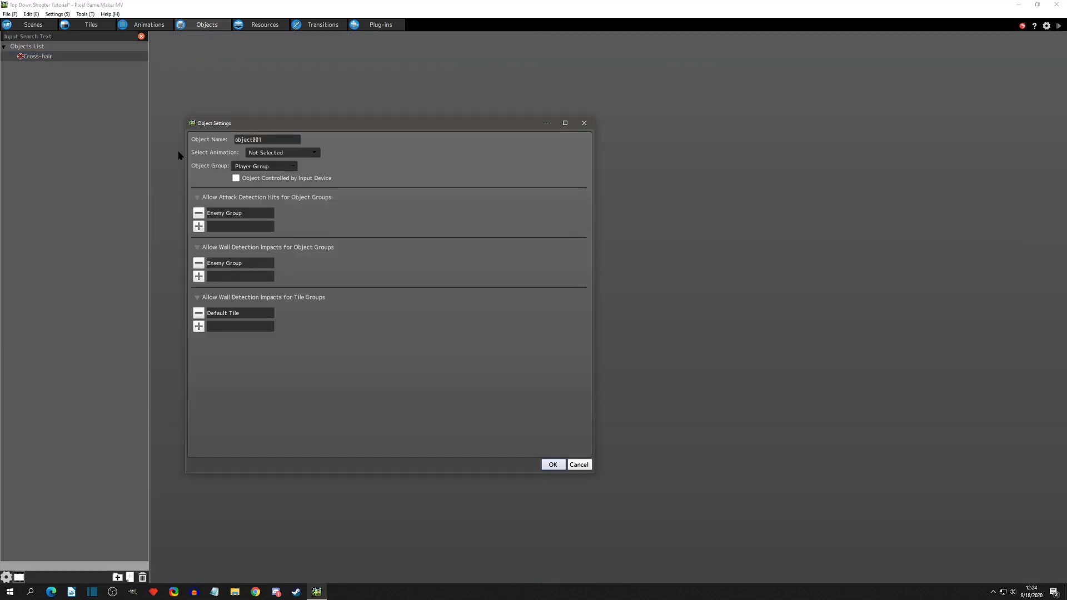
double_click(280, 141)
text(PlayerParent)
click(261, 154)
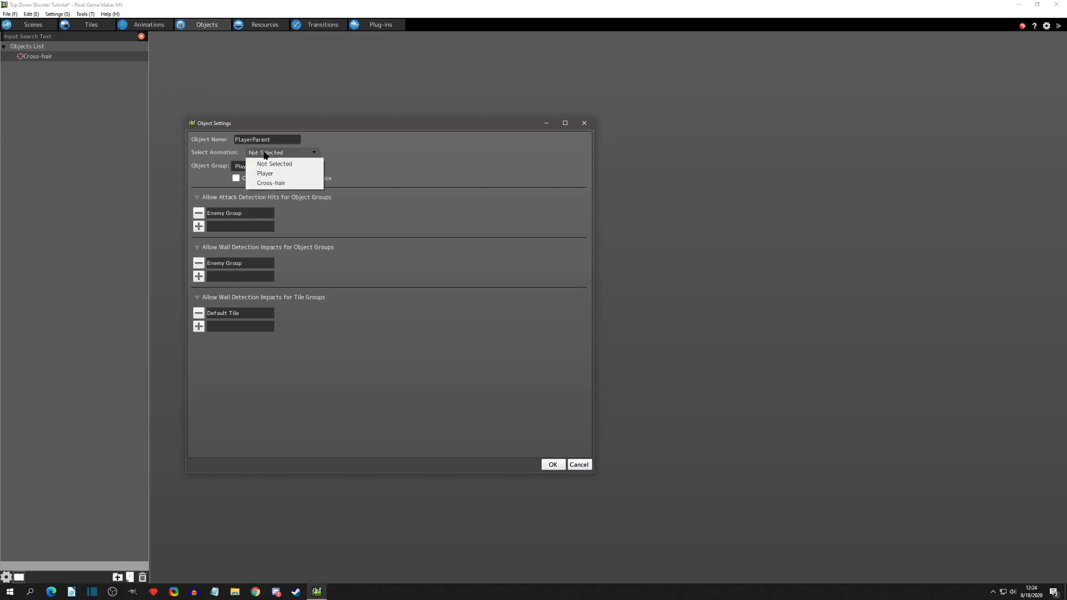
click(280, 173)
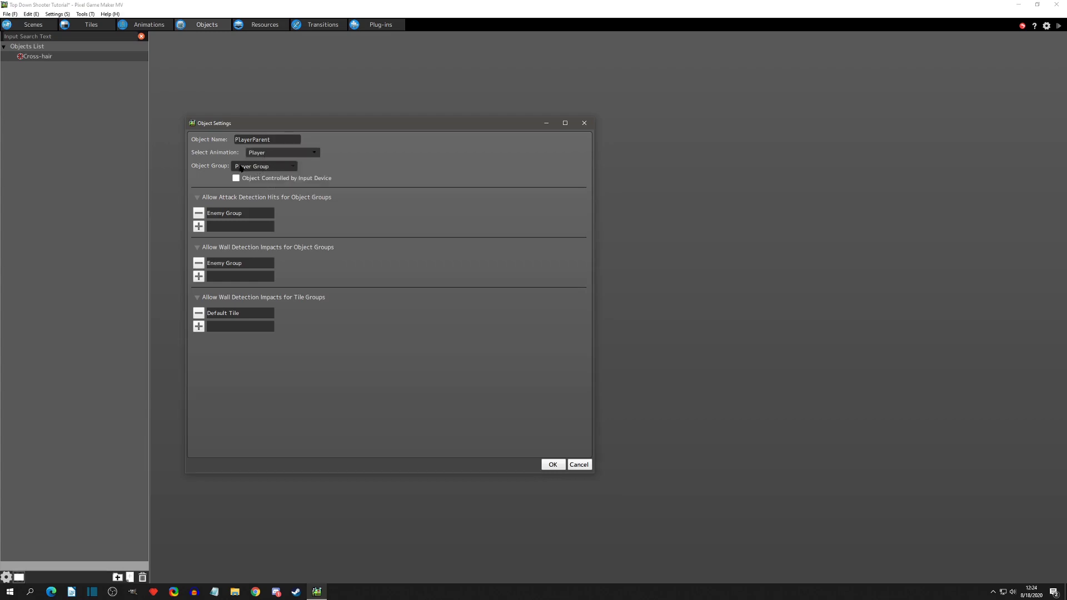
click(236, 178)
click(552, 465)
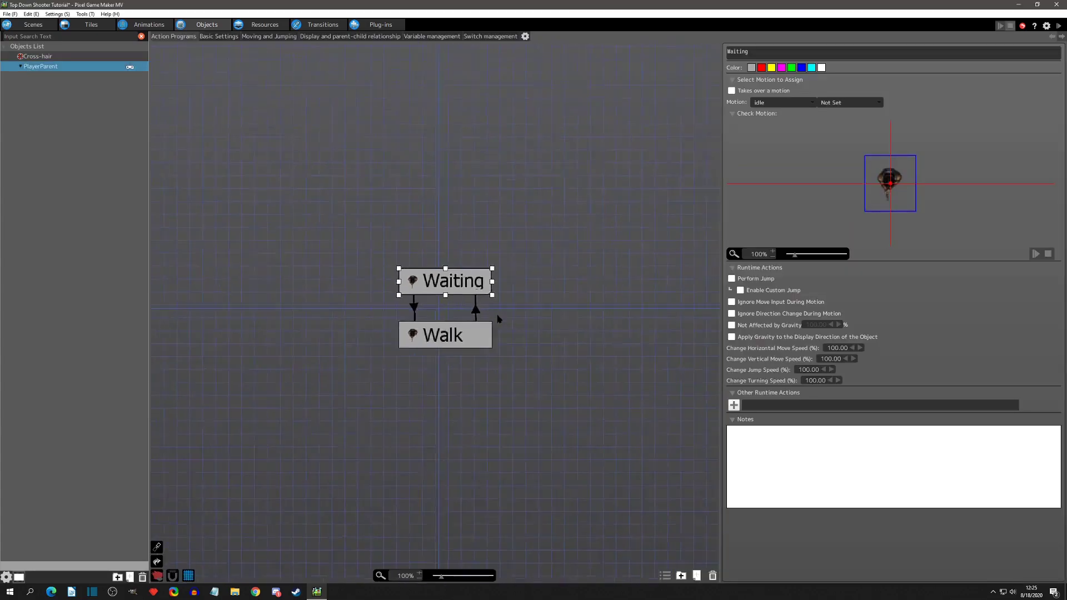
Delete the Walk action from PlayerParent's action program and centre the Waiting action on the grid origin.
click(414, 301)
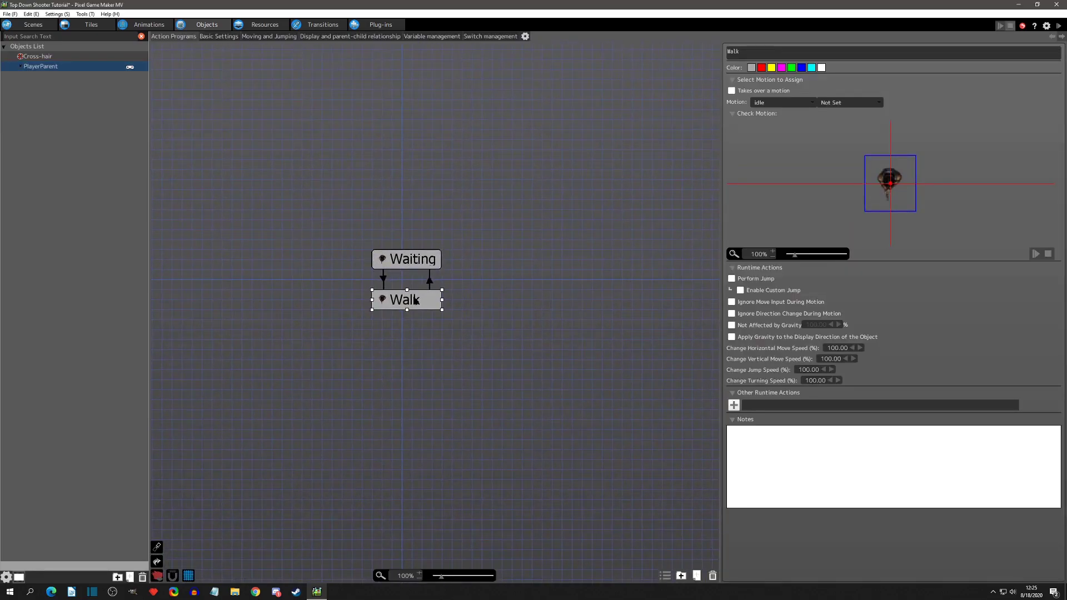
key(Delete)
drag(418, 266, 414, 287)
Rename PlayerParent's Waiting action as "does nothing".
double_click(818, 58)
text(idl)
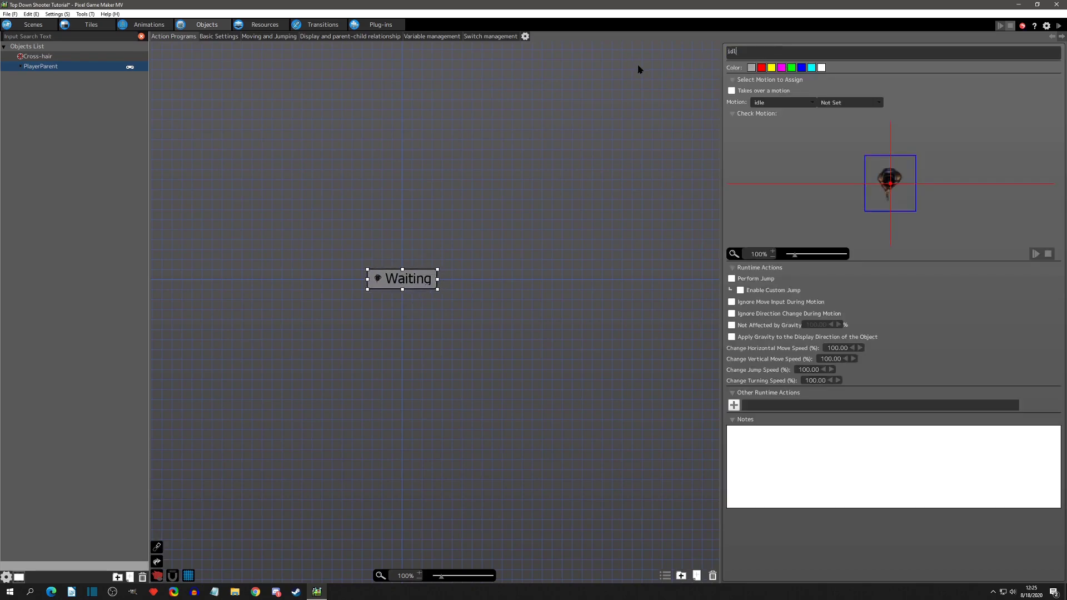
text(ull)
key(Return)
key(ctrl+a)
text(does nothing)
key(Return)
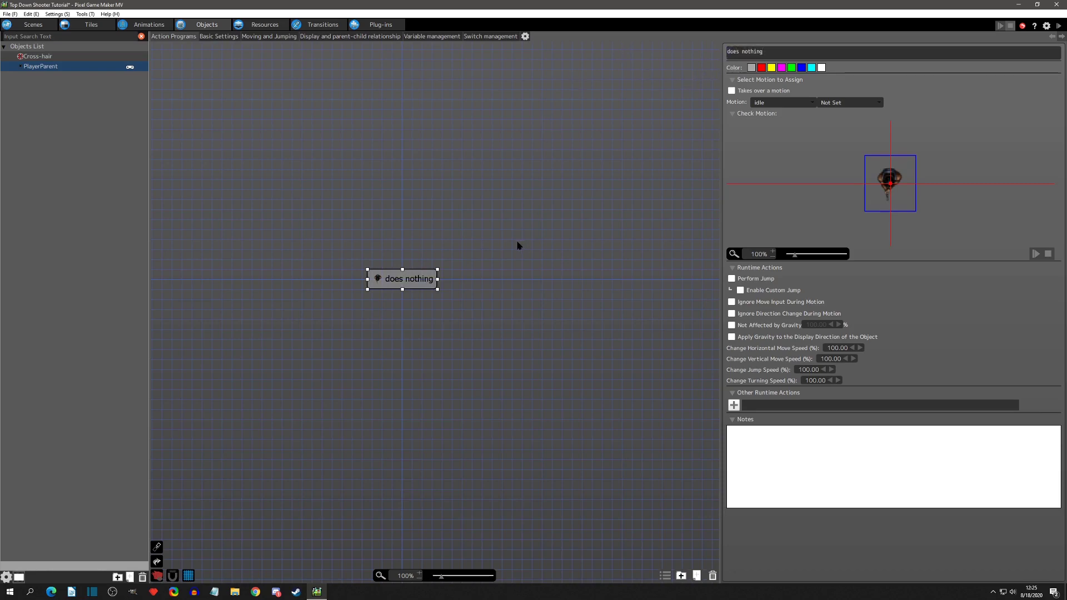
Rename PlayerParent's only action as "movement only".
drag(773, 52, 597, 58)
text(movement only)
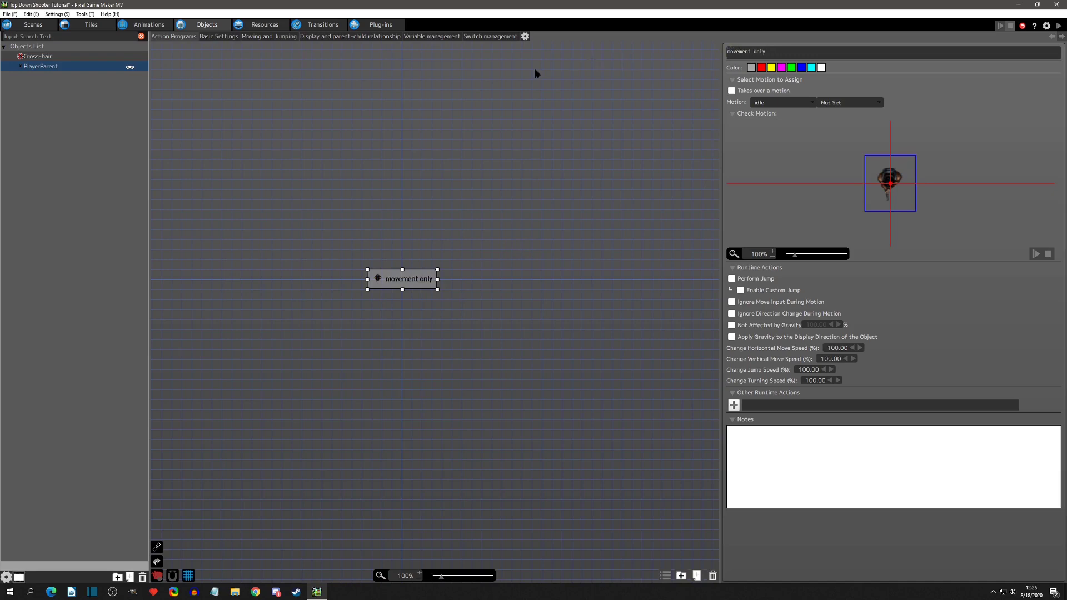
scroll(384, 272, up, 2)
middle_drag(587, 279, 562, 254)
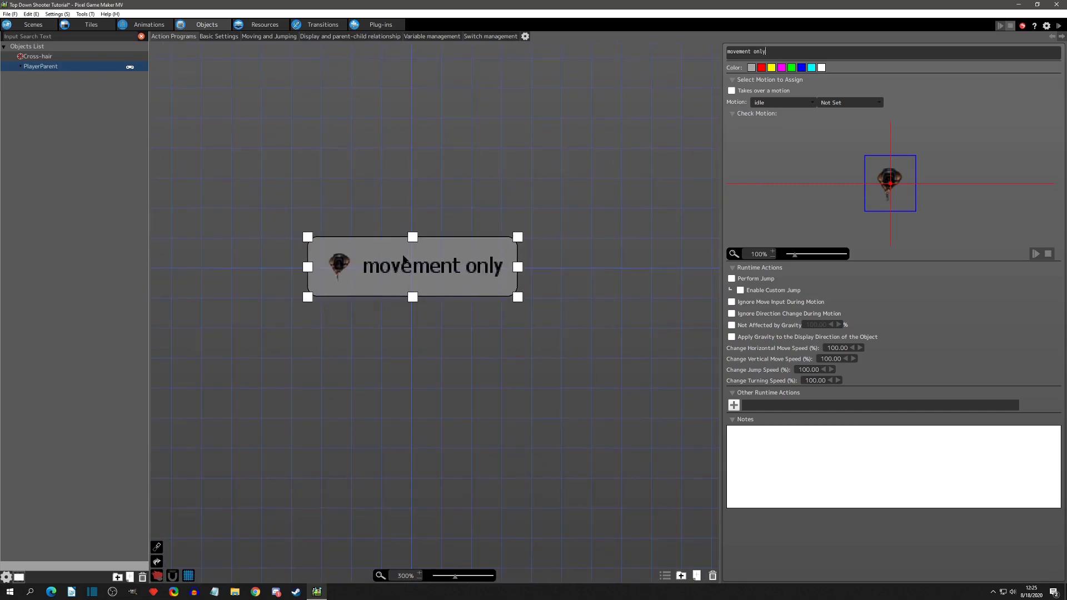
Set PlayerParent's normal horizontal and vertical movement to 5 and enable automatic adjustment of its diagonal move speed.
click(269, 37)
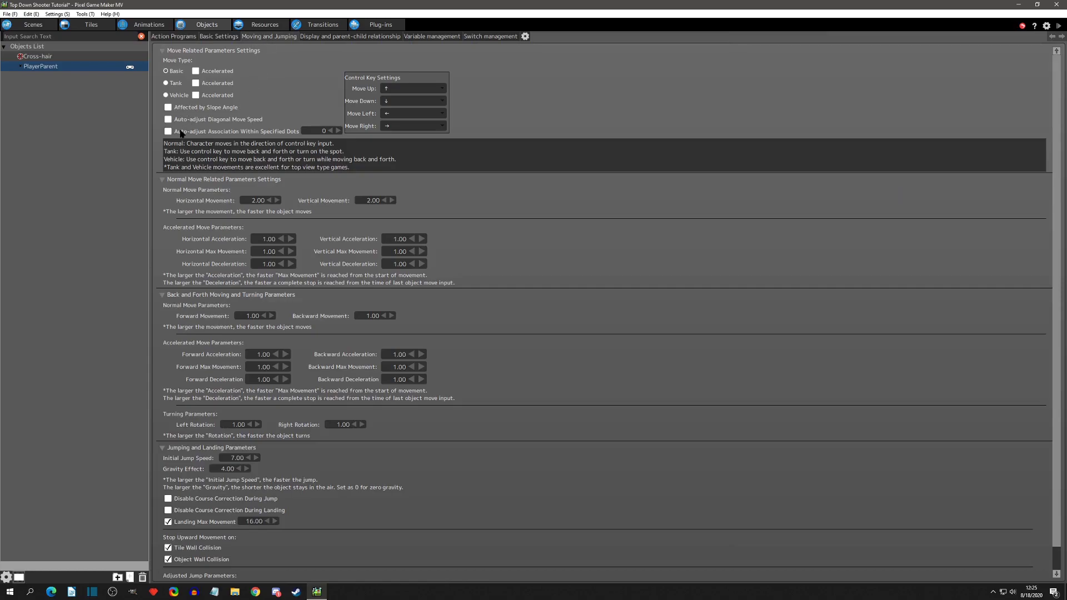
double_click(250, 203)
text(5)
key(Tab)
text(5)
click(338, 178)
Place the PlayerParent object on Layer 1 near the middle of the Sandbox scene, at about X 601, Y 357.
click(32, 25)
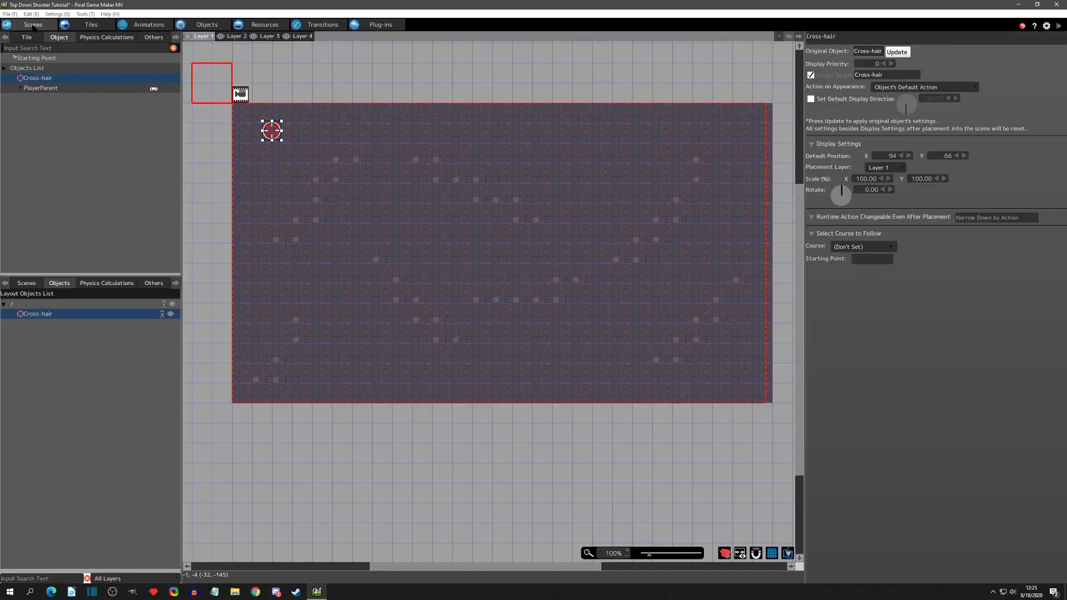
drag(39, 88, 481, 250)
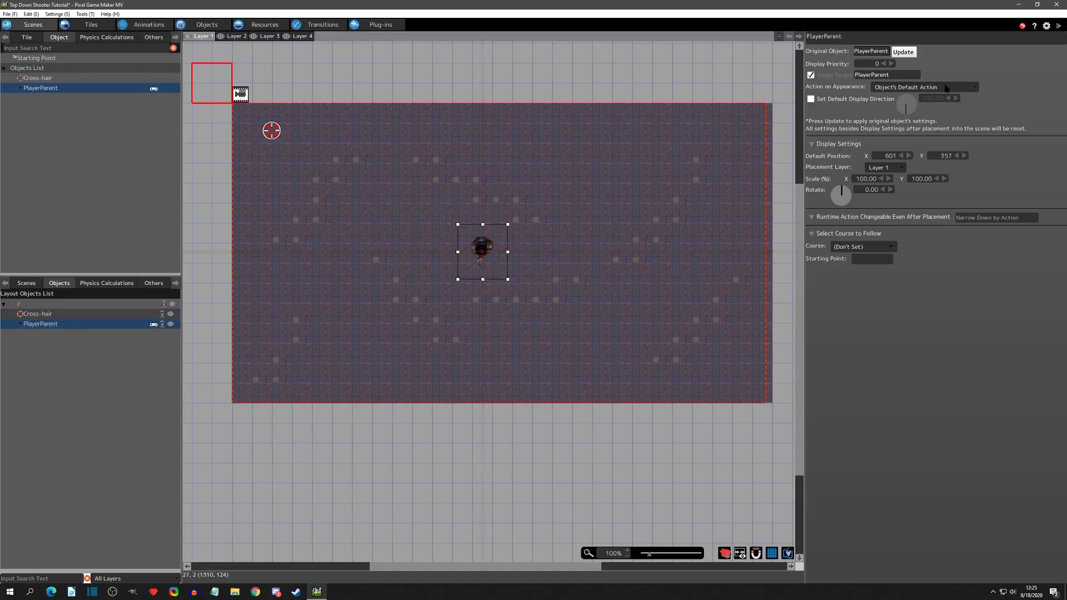
Test-play the game, walking the player around the Sandbox scene in all directions, and close the game window.
click(1059, 28)
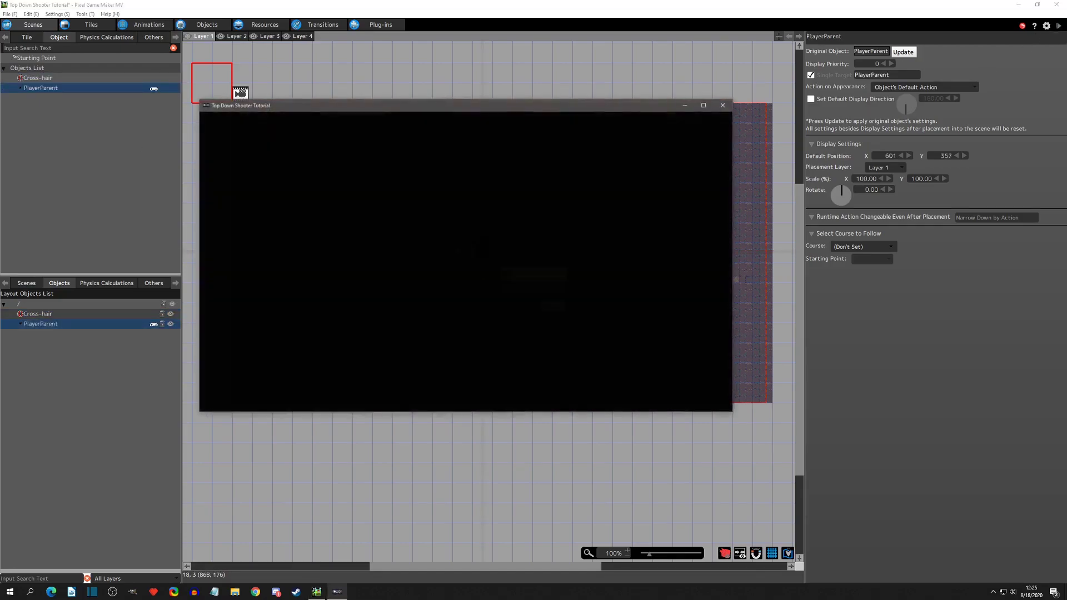
key(s)
key(d)
key(w)
key(a)
key(s)
key(a)
key(w)
key(d)
key(s)
key(a)
key(w)
key(d)
key(s)
key(a)
key(w)
key(d)
key(a)
key(s)
key(w)
key(d)
key(s)
key(a)
key(d)
key(w)
key(a)
key(d)
key(w)
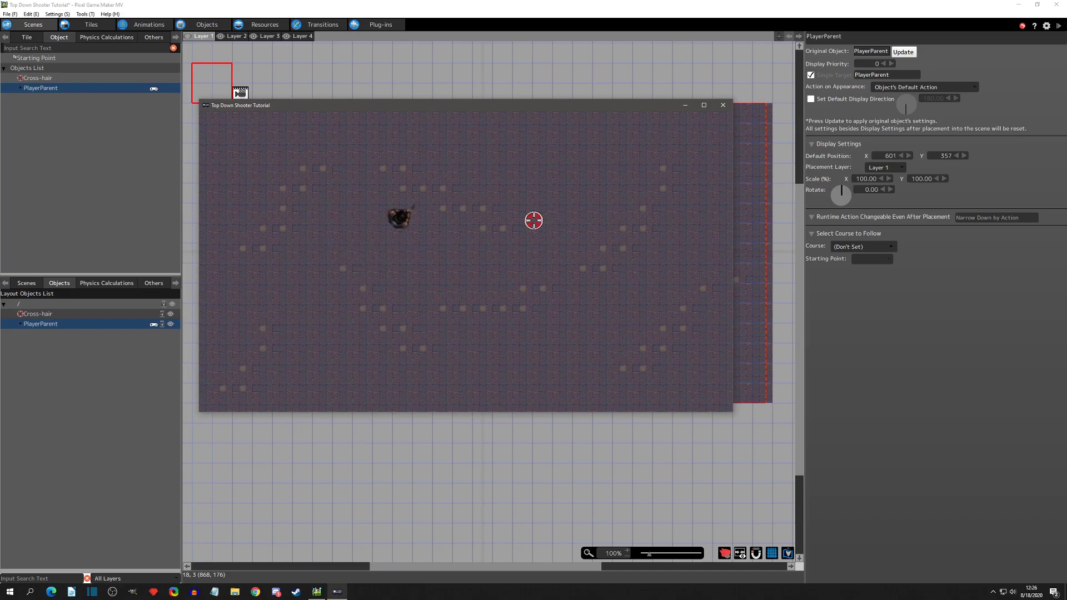
key(s)
key(a)
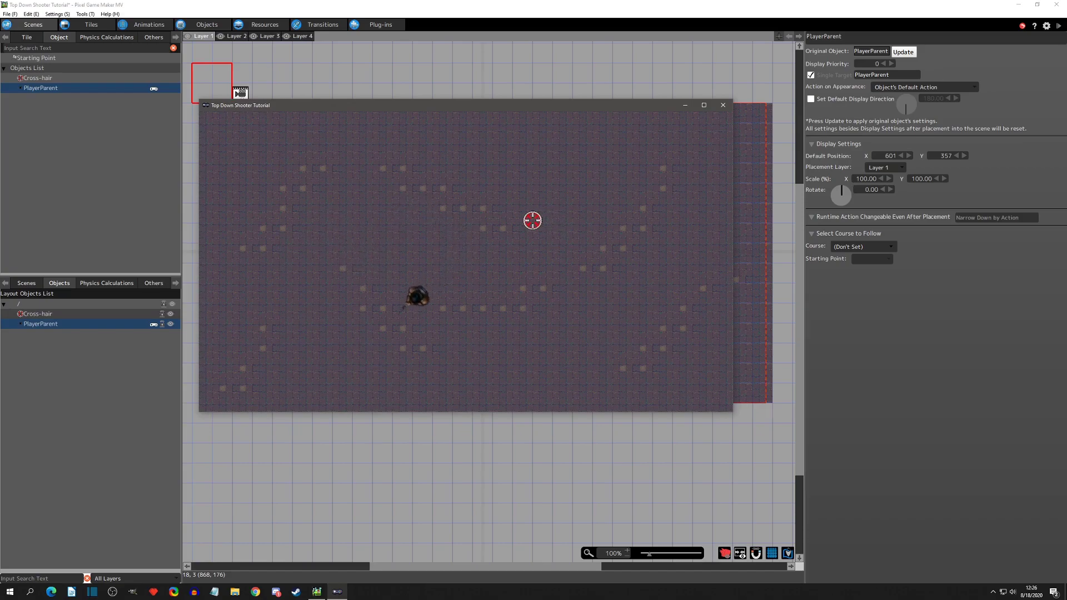
key(w)
key(d)
key(s)
key(w)
key(d)
key(s)
key(a)
key(w)
key(d)
key(s)
click(723, 107)
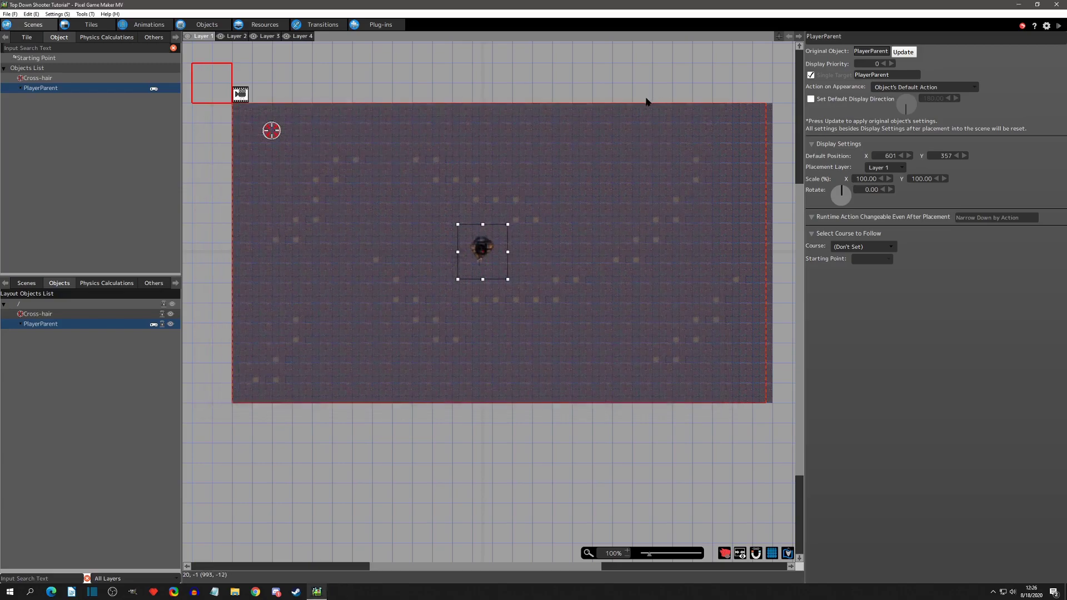
Bring up PlayerParent's action program and test-play the game again, comparing the player's facing direction with the cross-hair while moving.
click(214, 26)
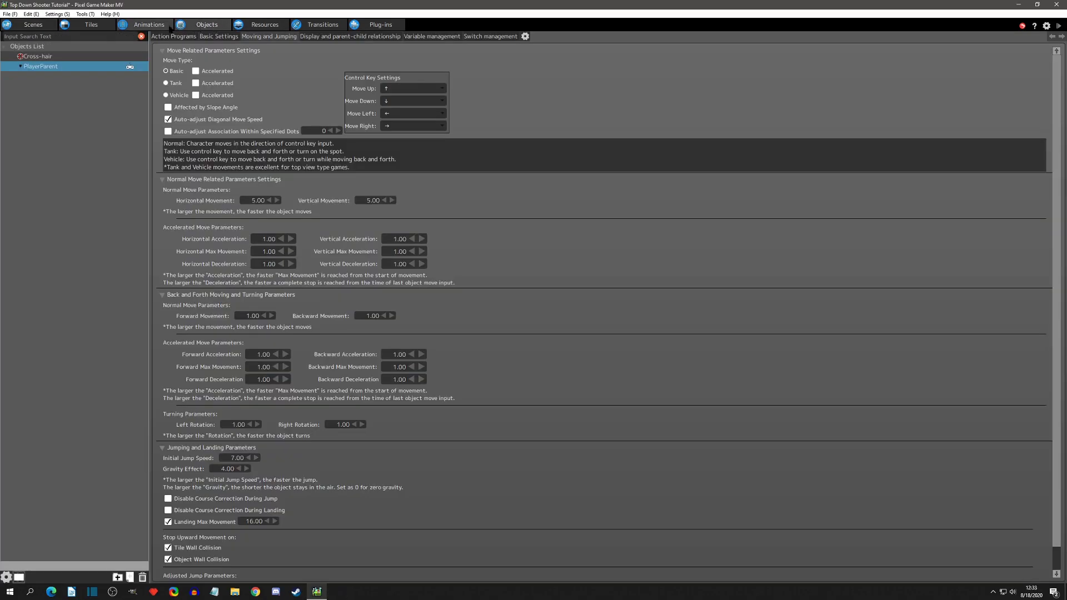
click(161, 36)
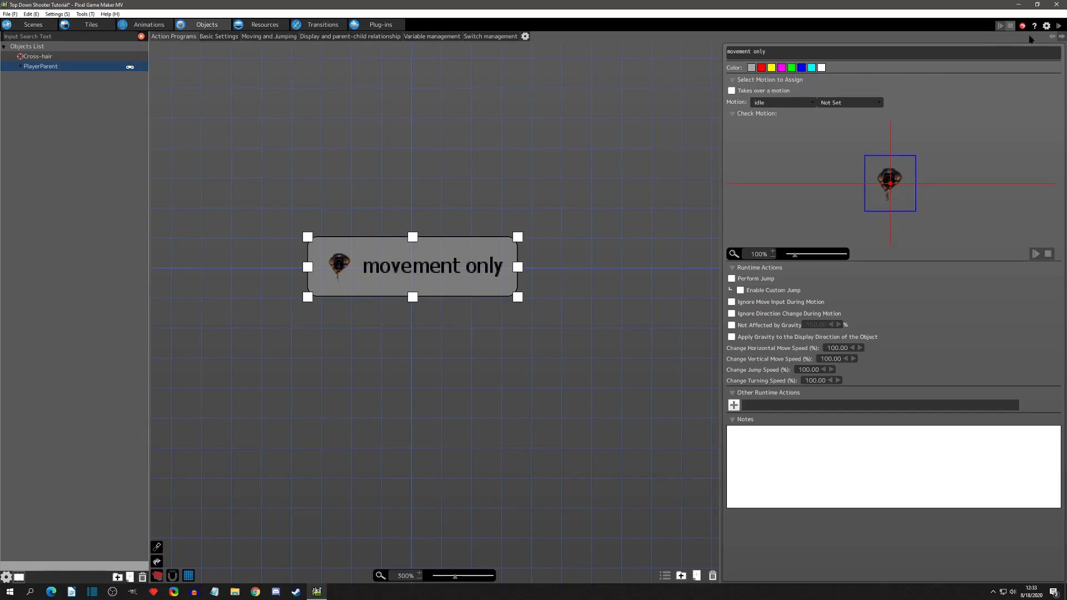
click(1060, 27)
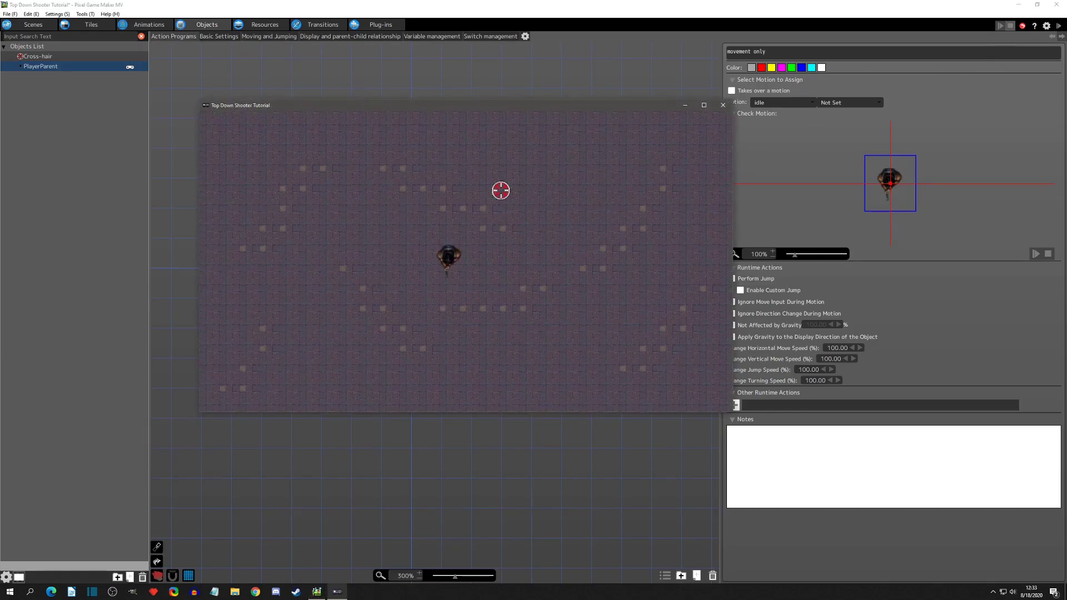
key(s)
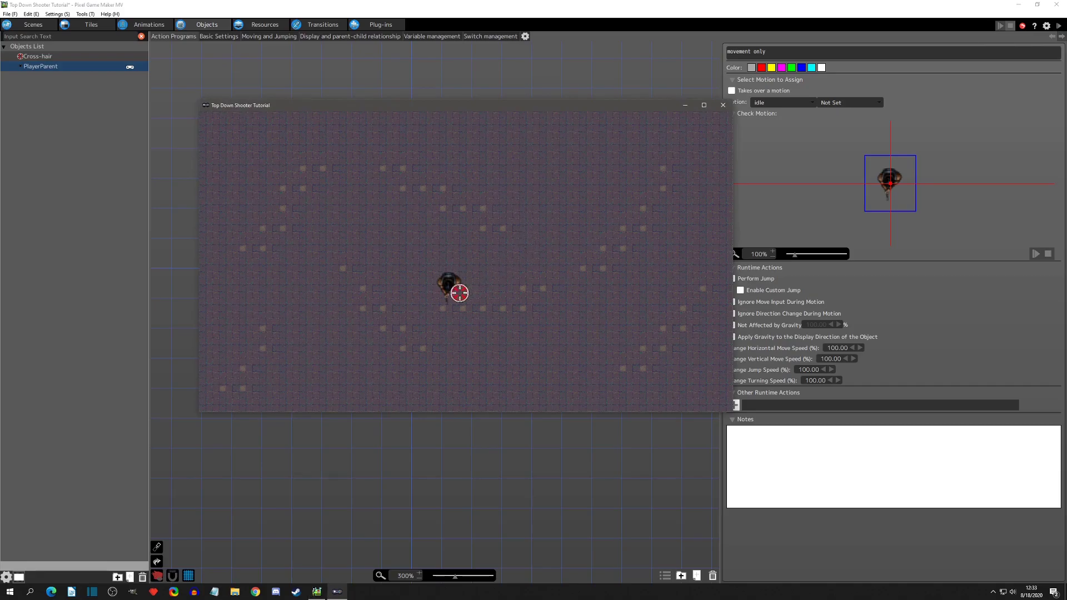
key(d)
key(w)
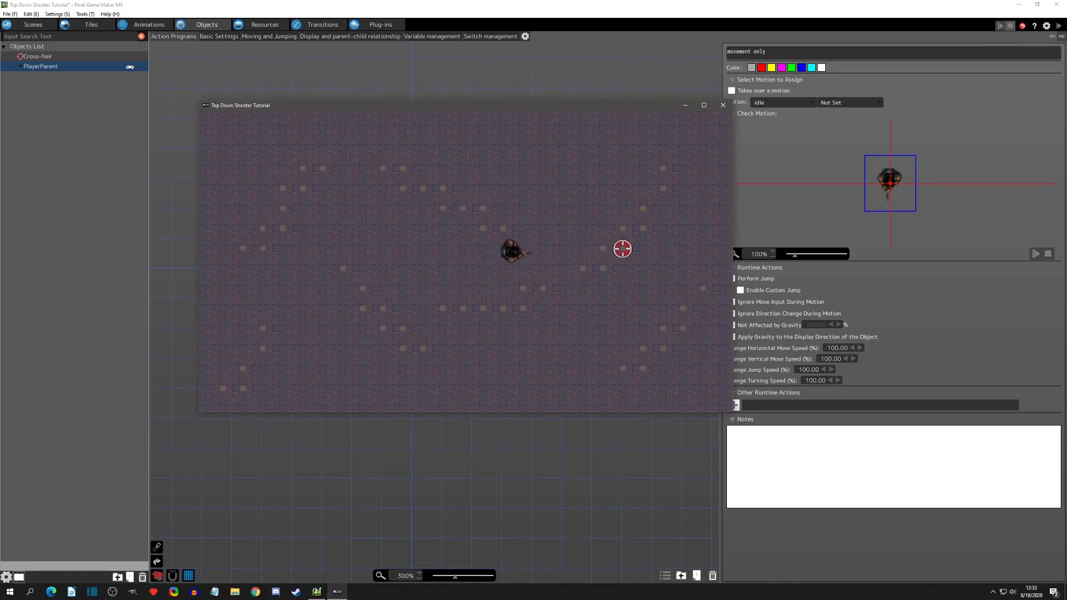
key(a)
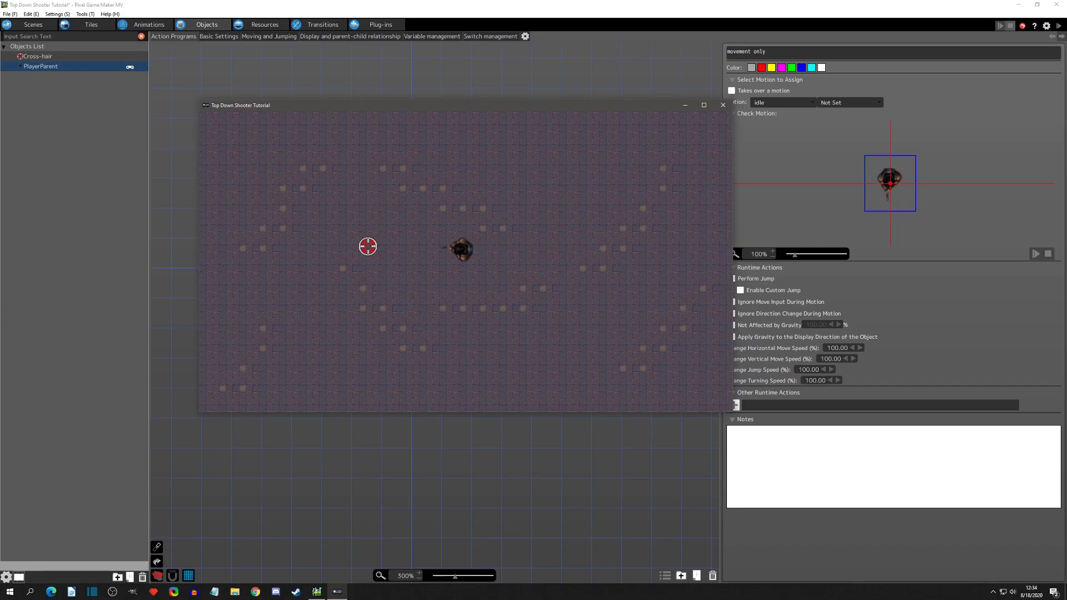
drag(425, 107, 748, 154)
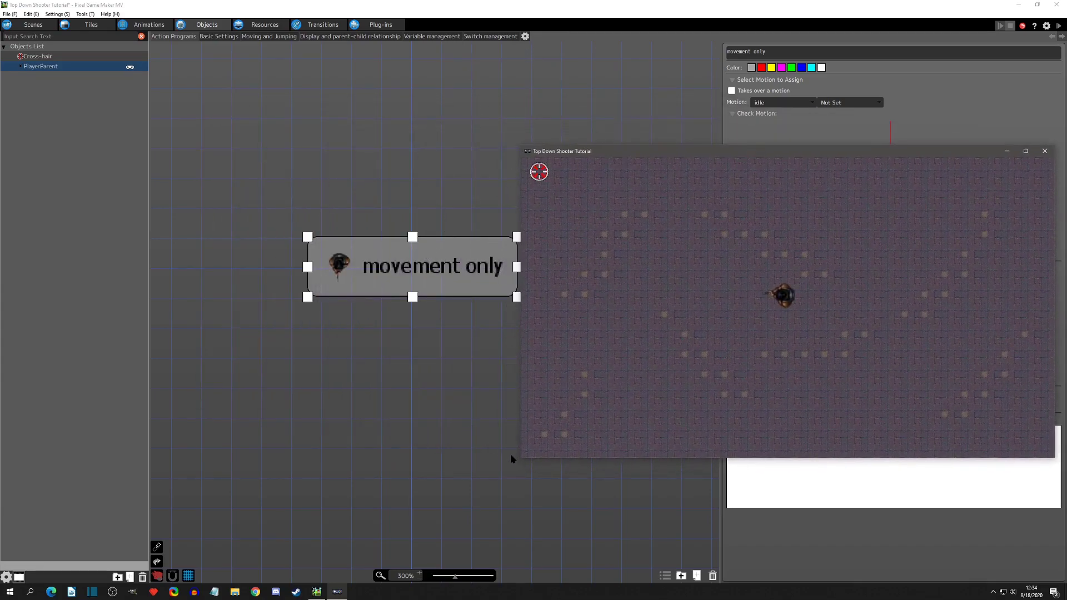
key(a)
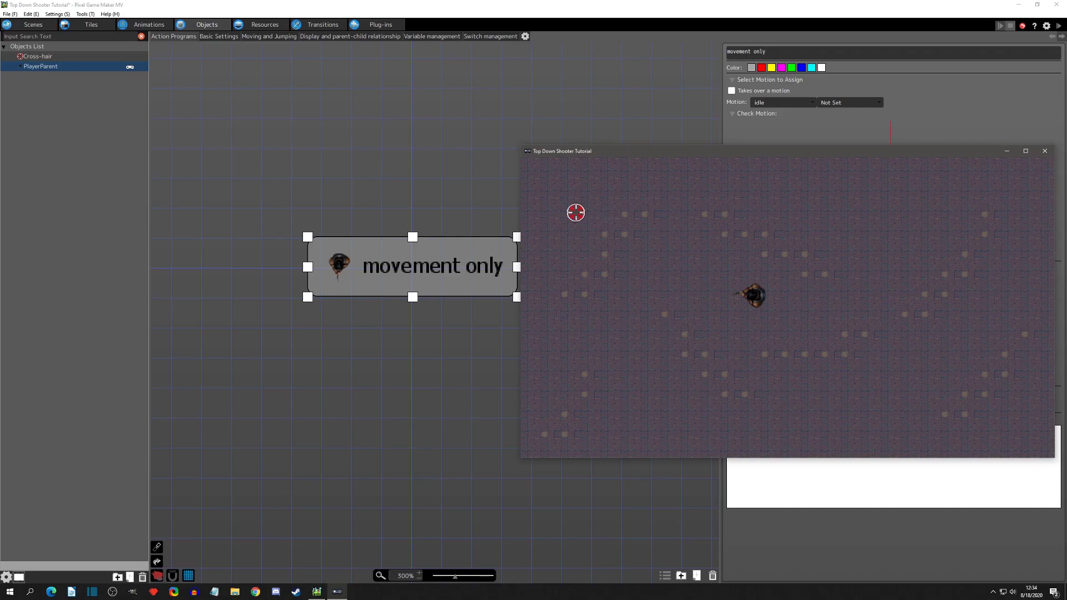
key(Left)
key(Down)
key(Right)
key(Up)
key(Left)
key(Down)
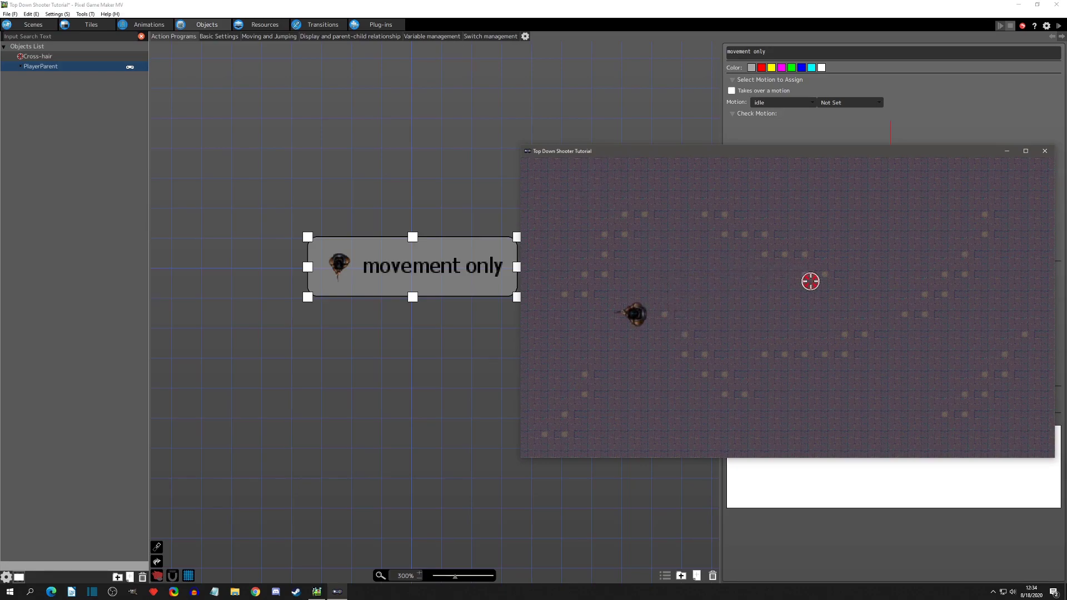
drag(794, 152, 448, 123)
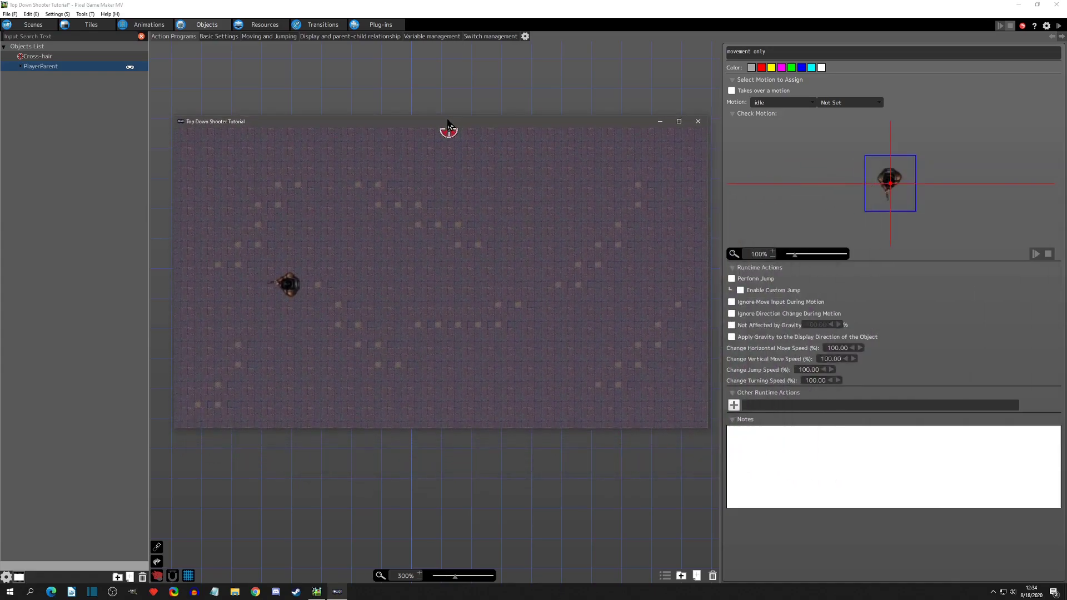
click(698, 121)
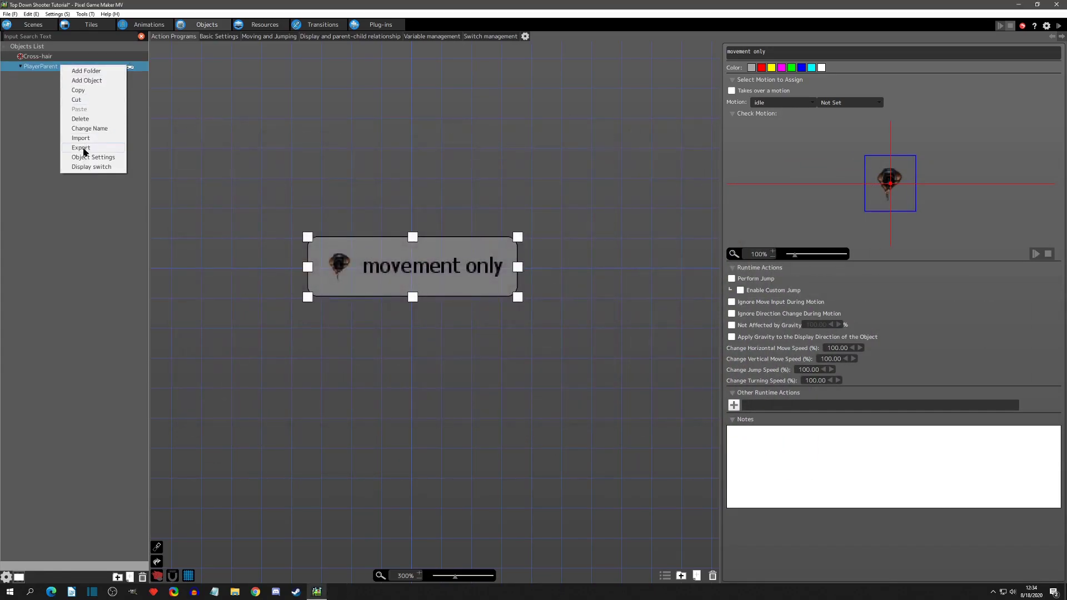
Rename the PlayerParent object as "PlayerParent(MovementOnly)".
click(87, 129)
key(End)
text((MovementOnly))
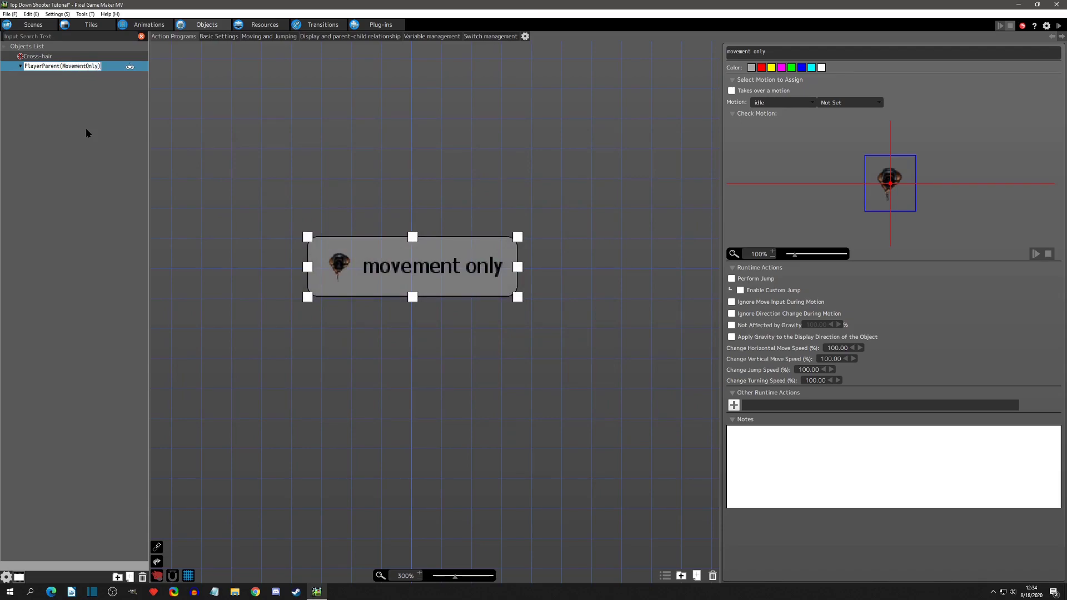
key(Return)
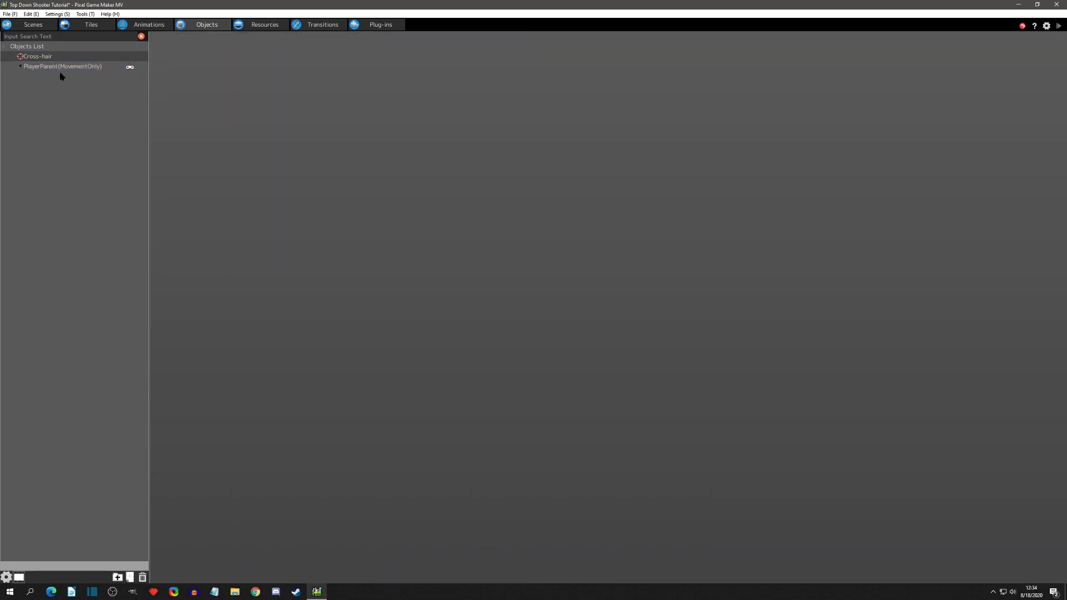
click(59, 68)
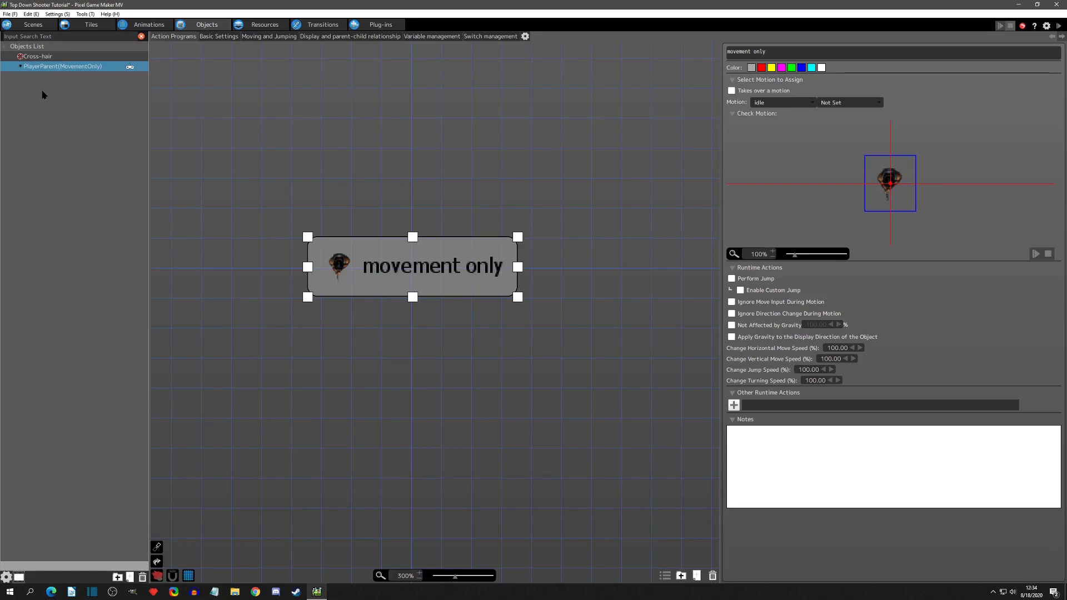
Create a new object in the Objects List named "_PlayerChild(EverythingElse)".
click(42, 92)
right_click(41, 91)
click(62, 107)
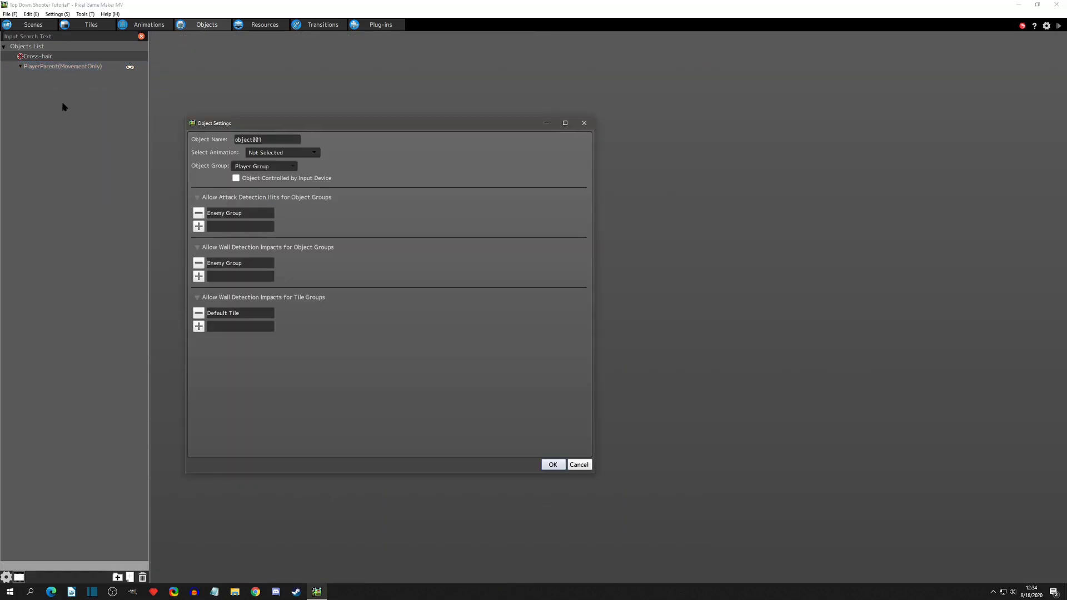
key(BackSpace)
text(_PlayerChild)
text((EverythingElse)
text())
drag(258, 140, 304, 142)
click(299, 141)
Give the new object the Player animation, keep it in Player Group without input device control, and confirm its settings.
click(317, 153)
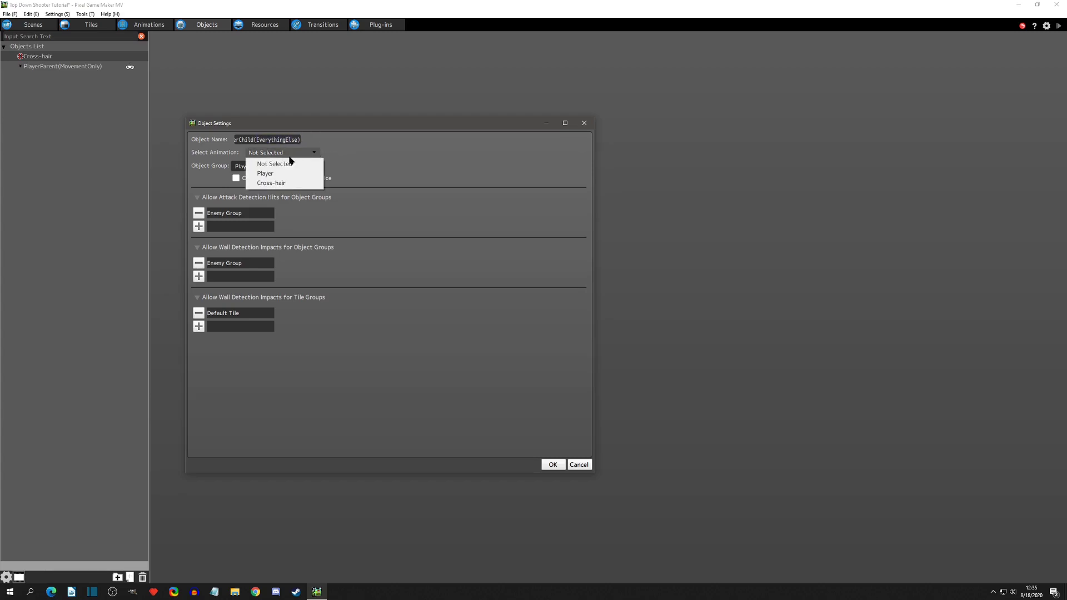
click(275, 173)
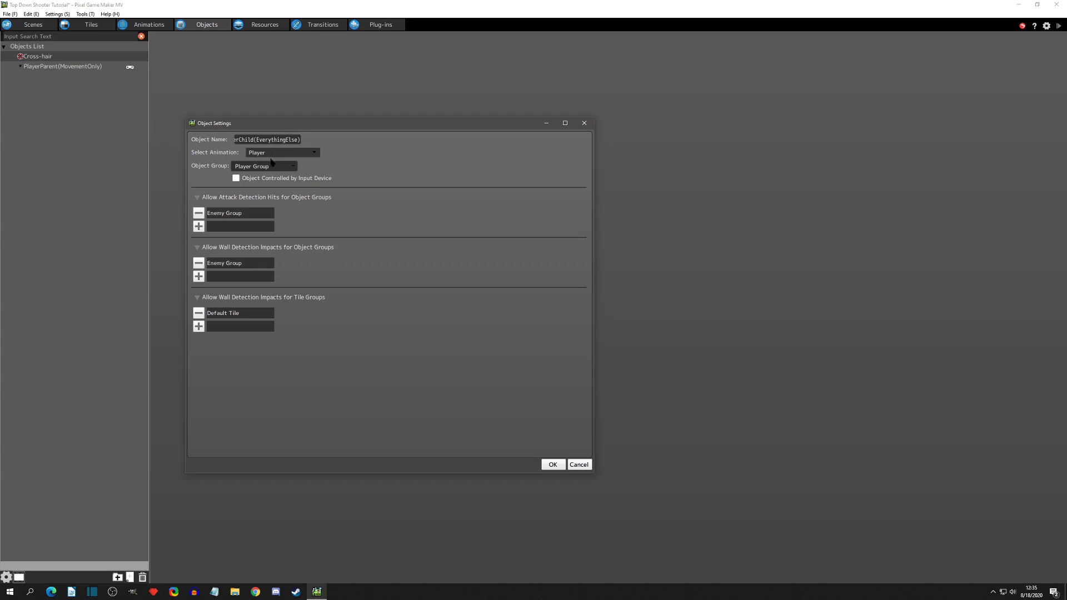
click(244, 168)
click(254, 177)
click(553, 464)
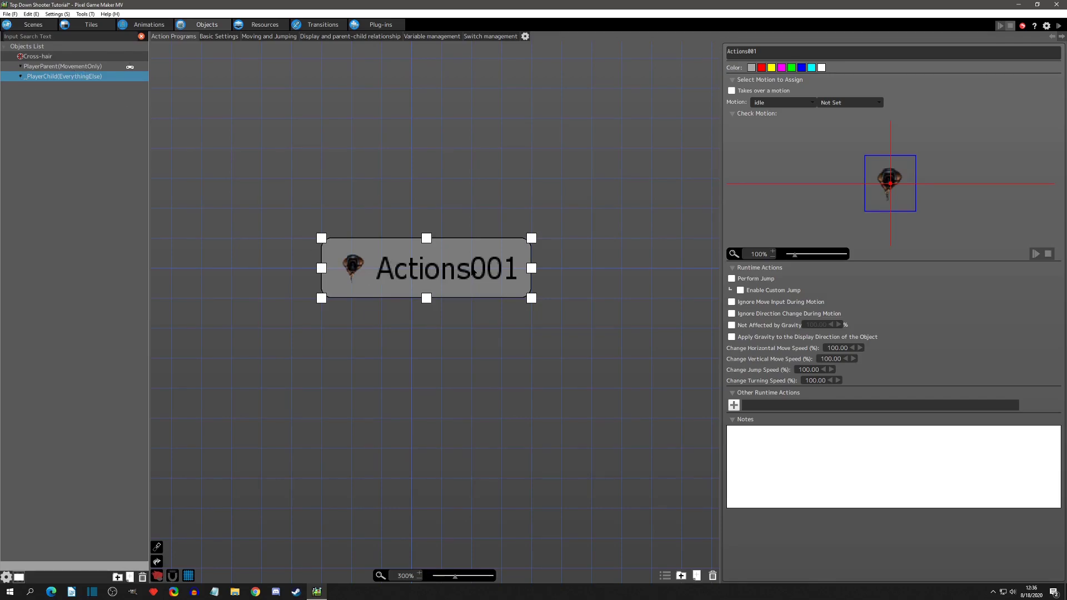
Add the Connect Object settings item to PlayerParent(MovementOnly).
scroll(392, 265, down, 5)
scroll(435, 265, up, 2)
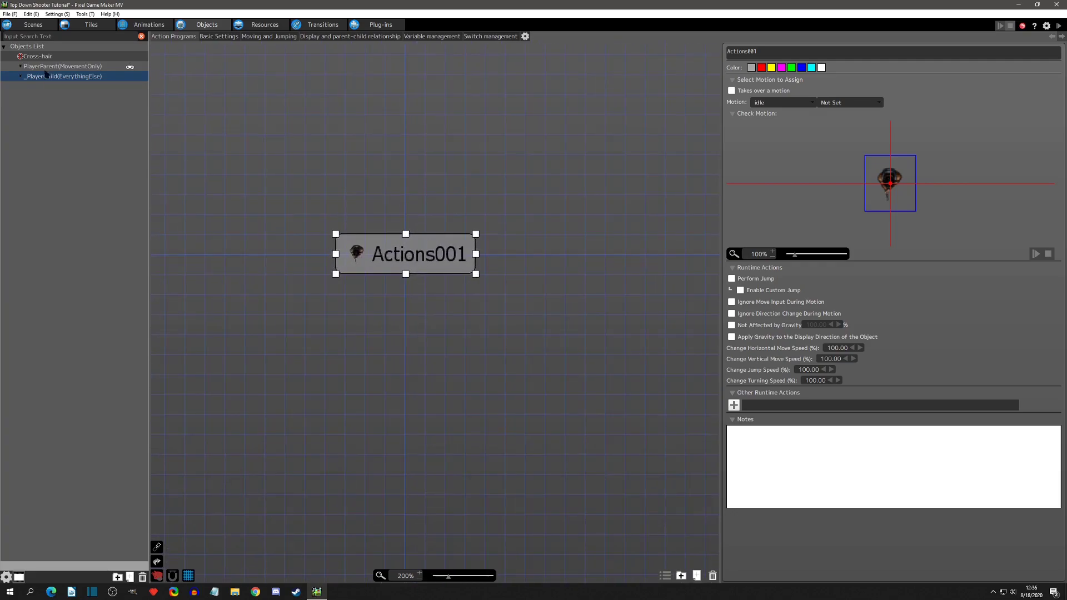
mouse_move(411, 259)
mouse_down()
mouse_move(392, 235)
mouse_move(410, 258)
mouse_up()
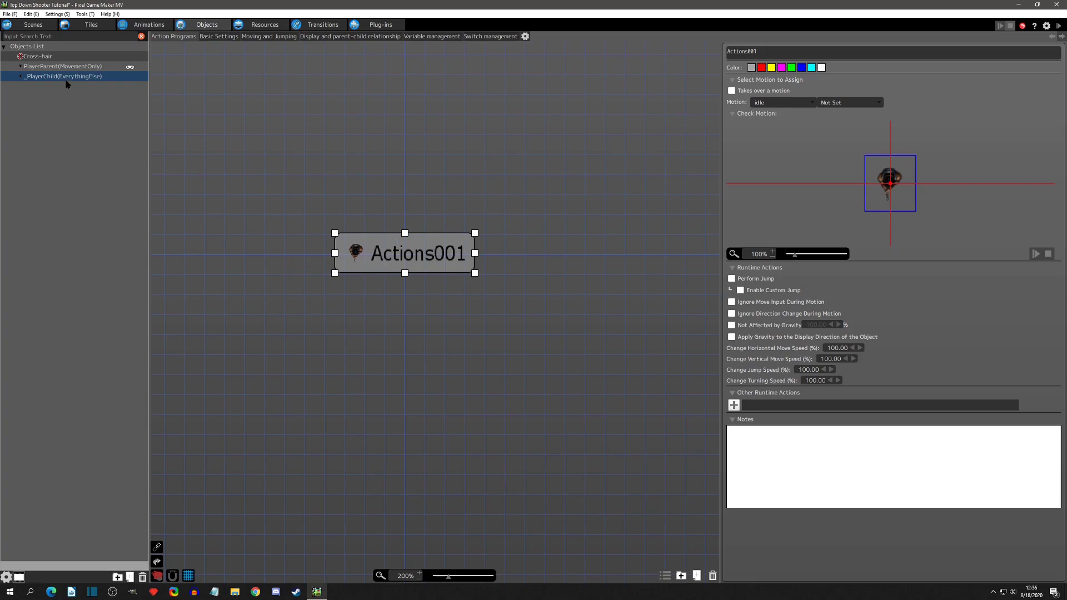
click(81, 67)
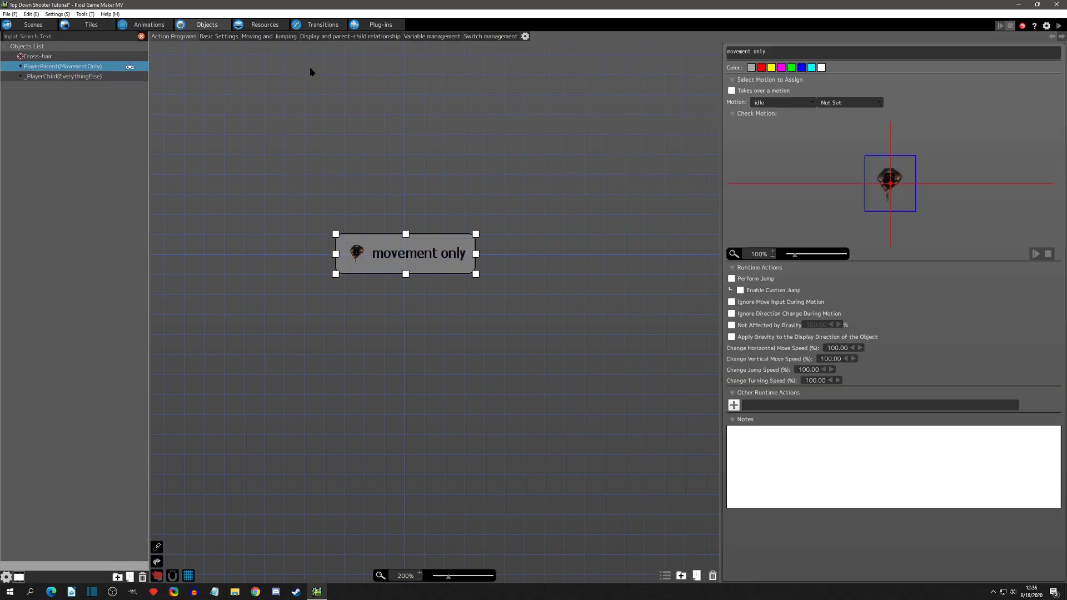
click(525, 37)
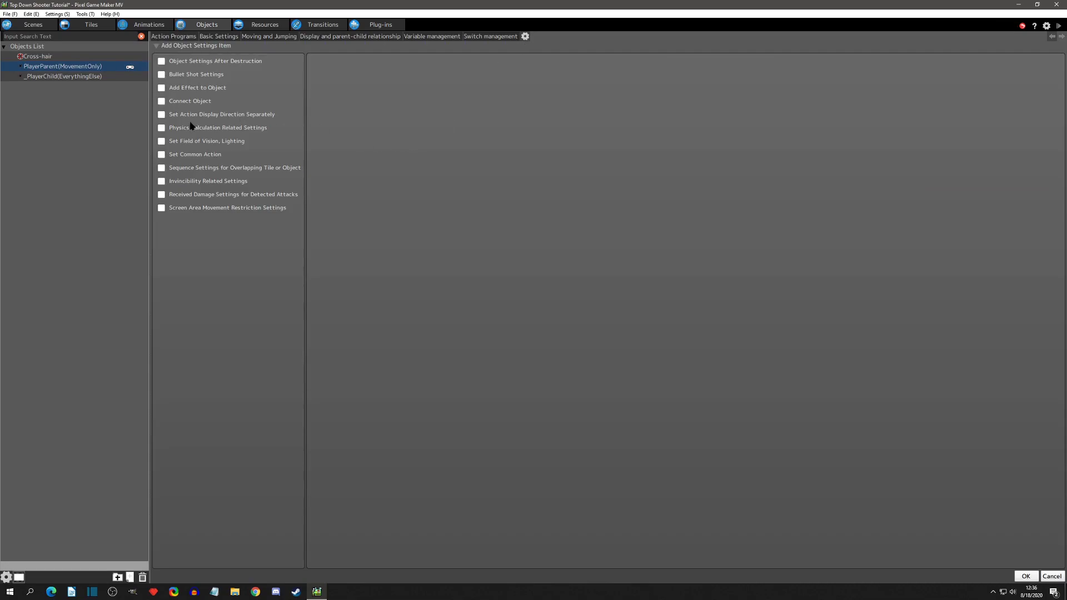
click(163, 103)
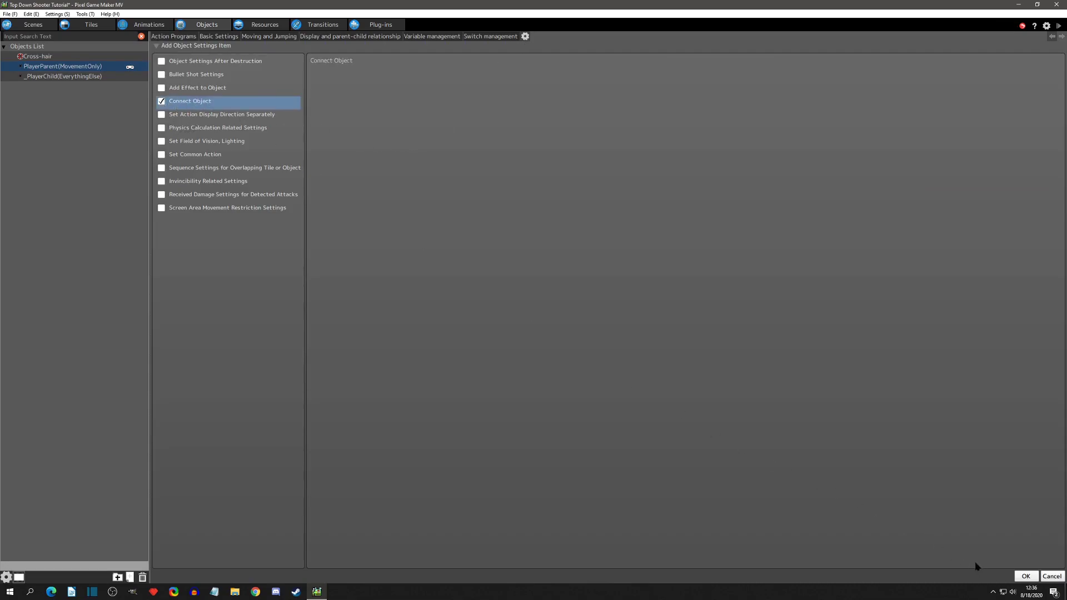
click(1026, 576)
Add an object connection named "PlayerChild(EverythingElse)" to PlayerParent(MovementOnly) and set its object to connect to _PlayerChild(EverythingElse).
click(534, 37)
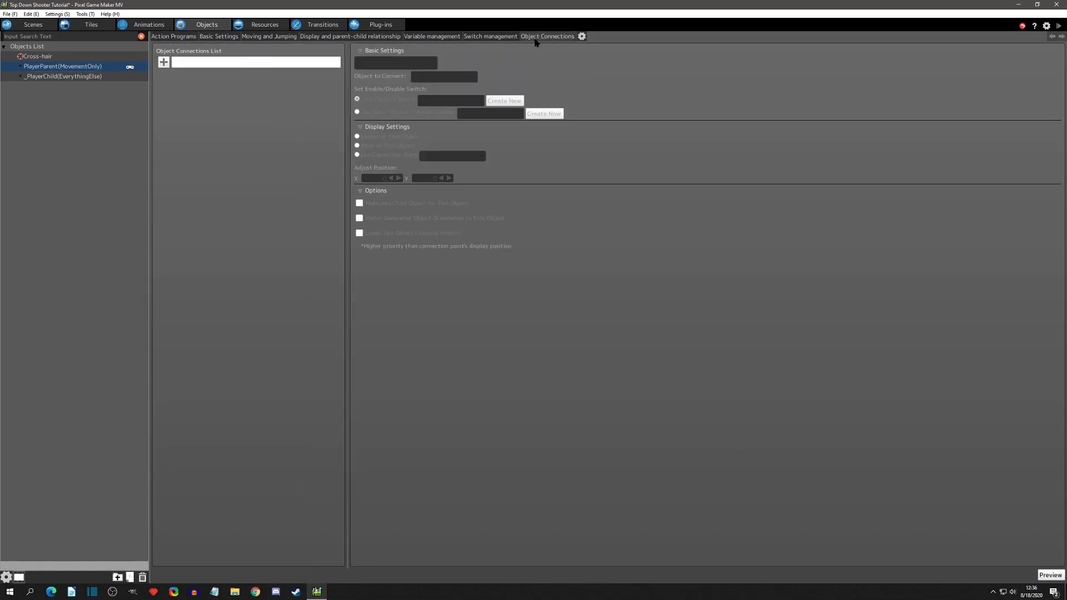
click(163, 63)
click(231, 64)
click(416, 63)
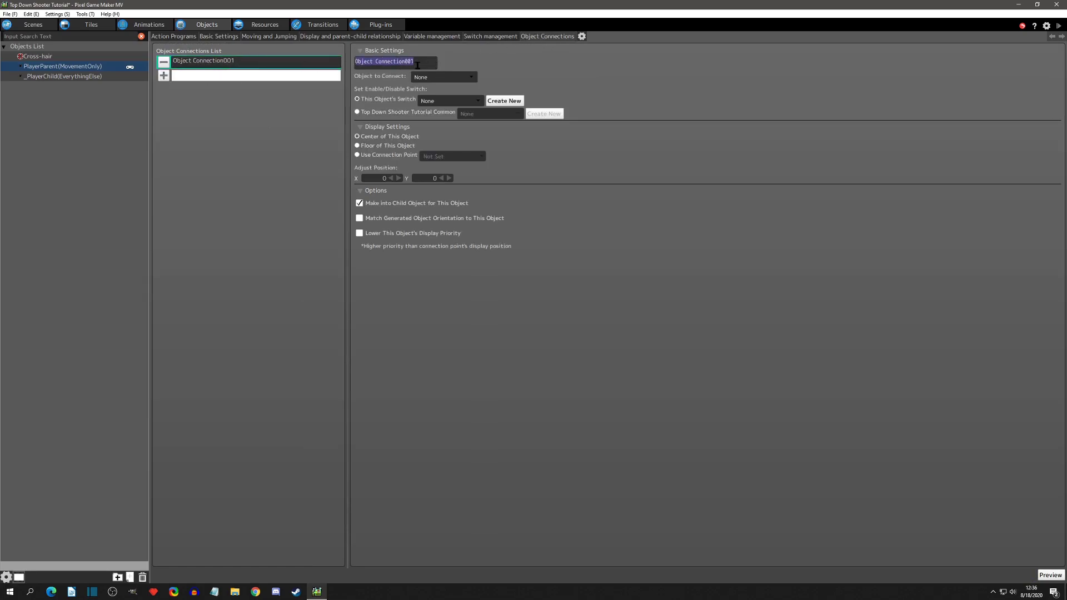
text(PlayerChild)
click(425, 76)
click(415, 65)
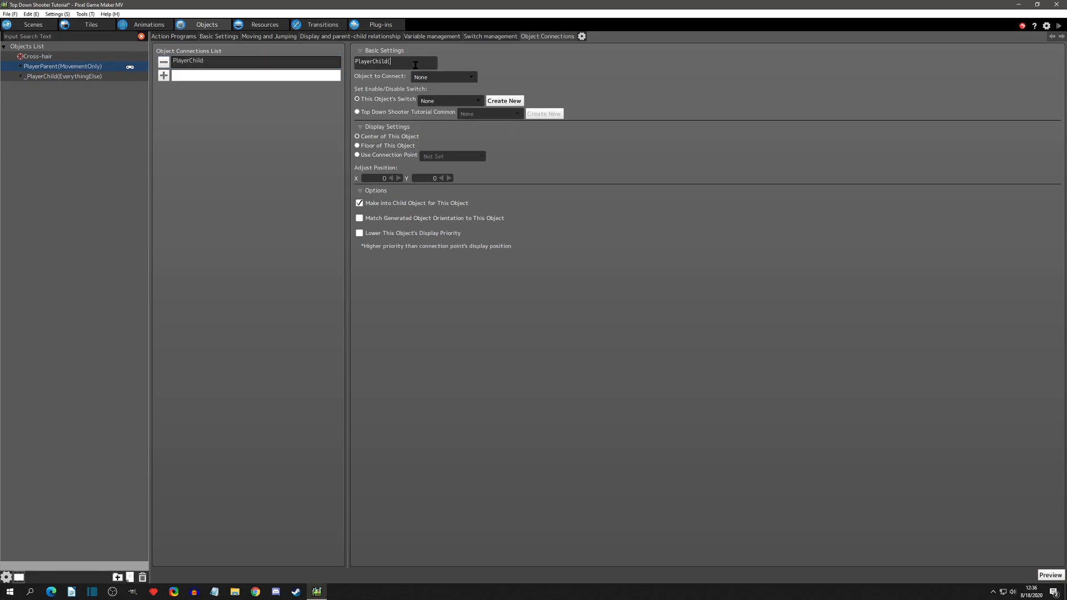
text((EverythingElse))
key(Return)
click(441, 77)
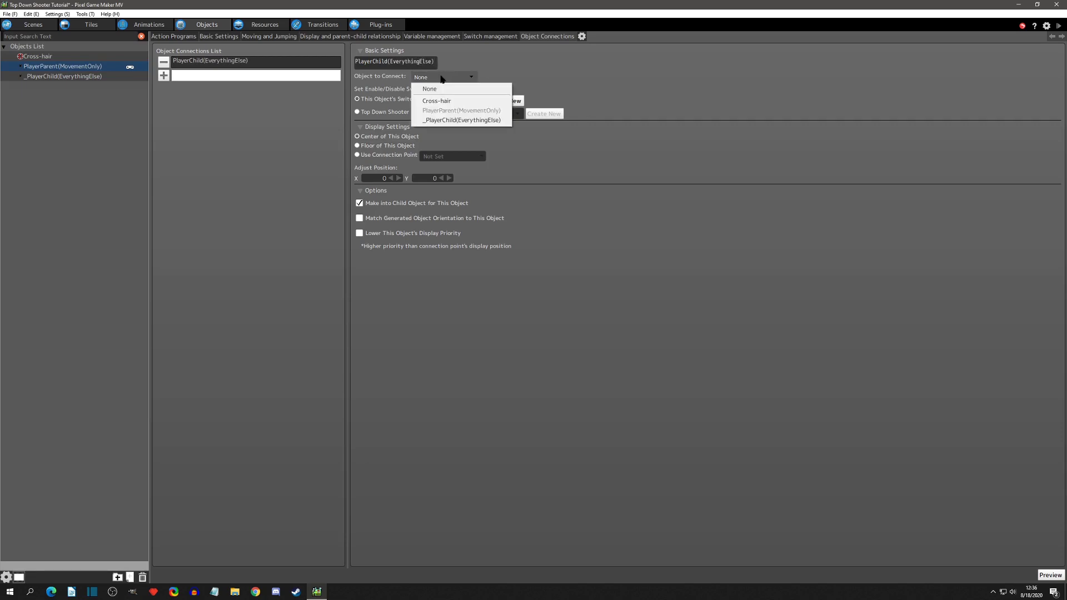
click(456, 121)
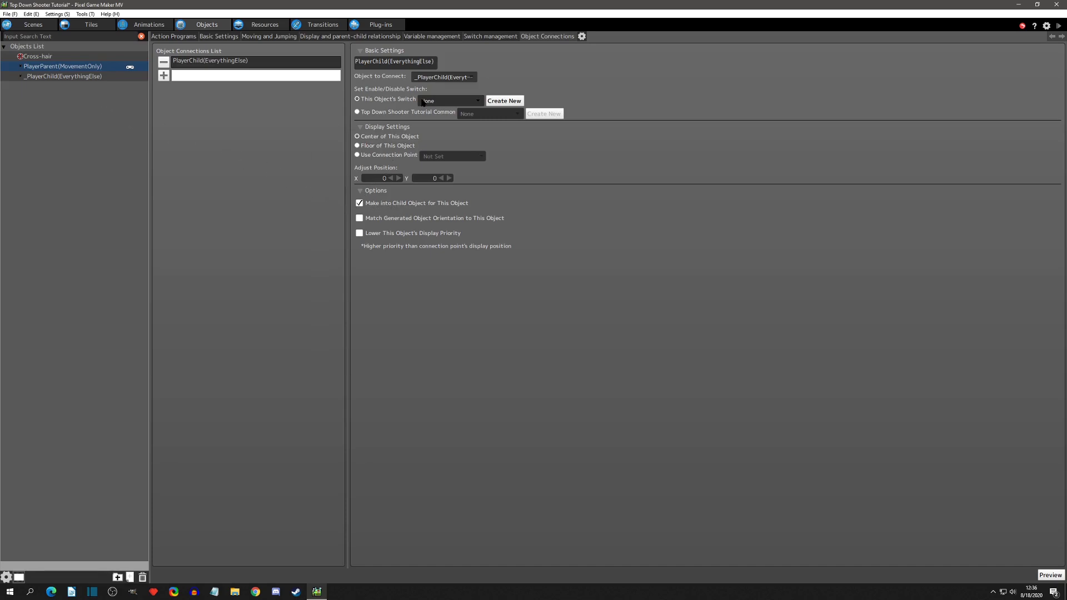
Turn off _PlayerChild(EverythingElse)'s inheritance of the parent's direction, angle, scale and filter effects, and disable Don't Detect as Attack on Parent.
click(59, 78)
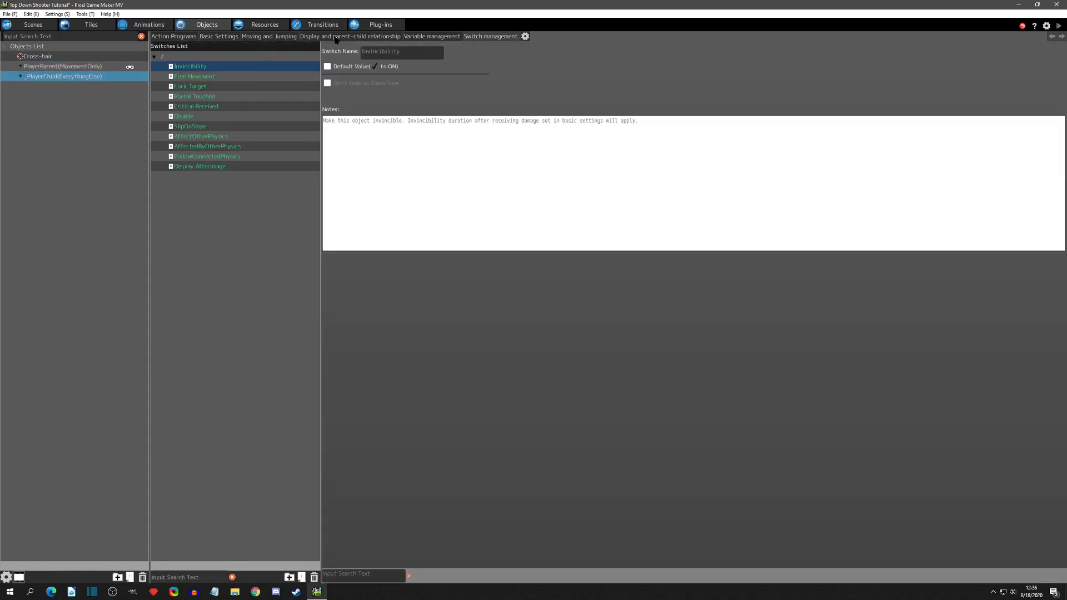
click(372, 38)
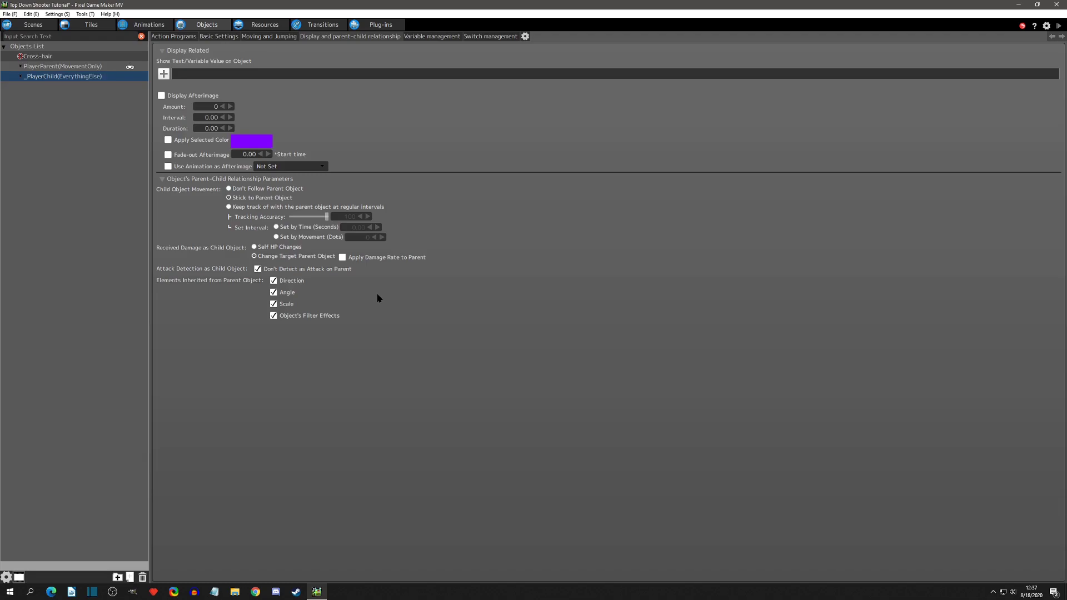
click(254, 247)
click(255, 256)
click(273, 280)
click(272, 292)
click(272, 304)
click(273, 316)
click(258, 269)
click(49, 67)
click(48, 67)
click(170, 36)
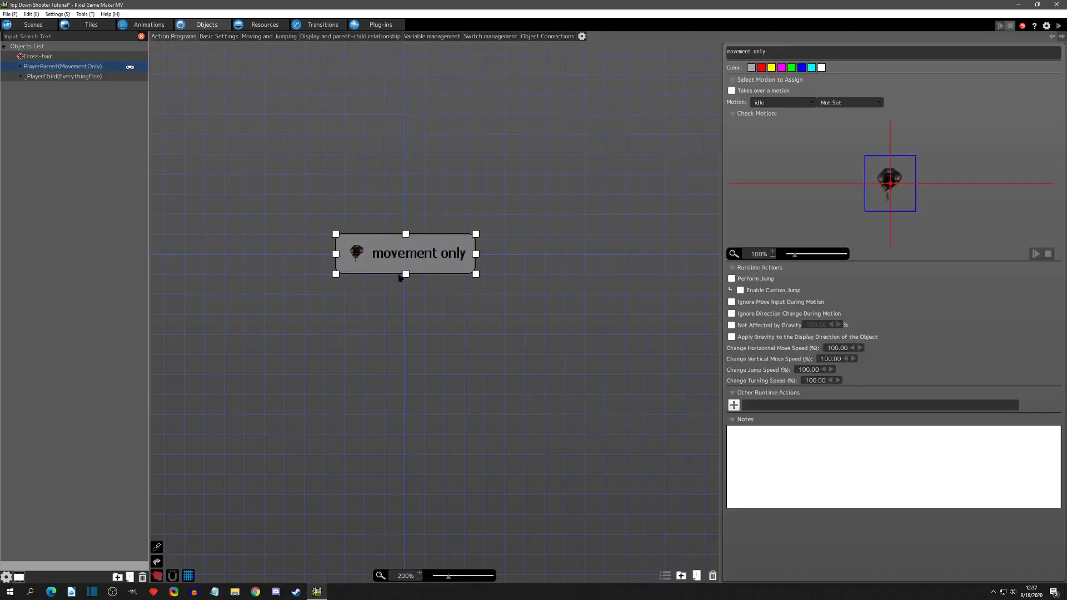
click(784, 105)
click(784, 112)
click(782, 105)
click(781, 124)
Duplicate the idle motion of the Player animation and rename the copy "idle_transparent".
click(143, 27)
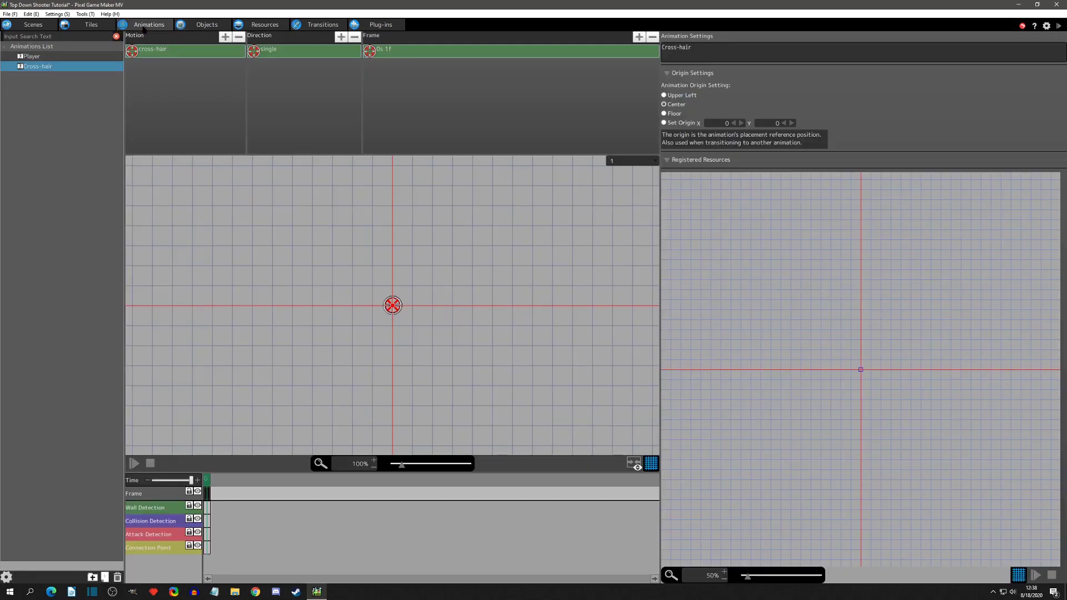
click(31, 56)
click(169, 54)
click(168, 64)
double_click(168, 65)
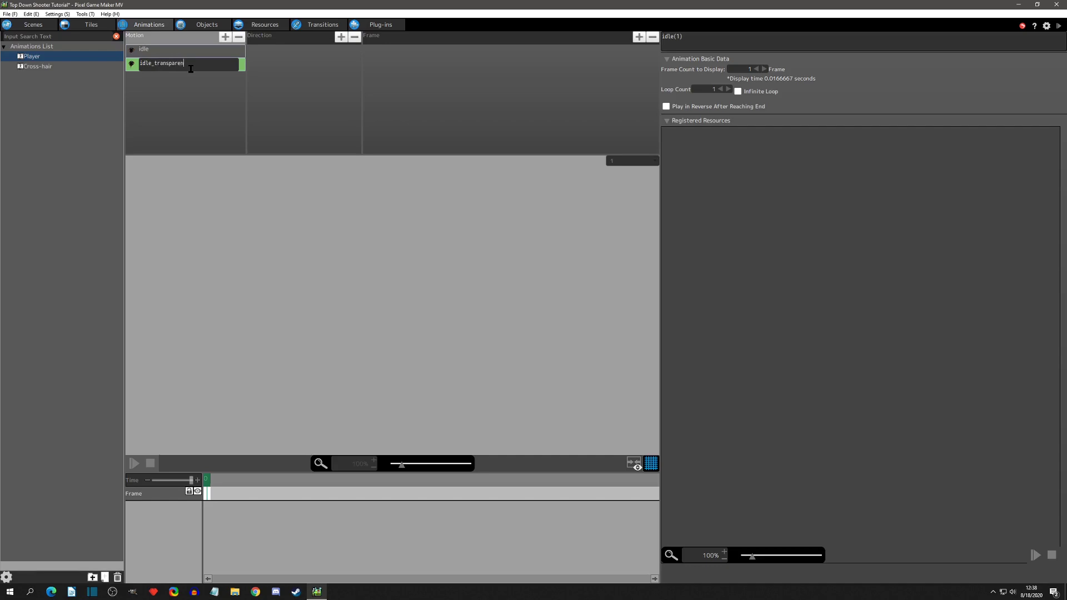
text(idle_transparent)
key(Return)
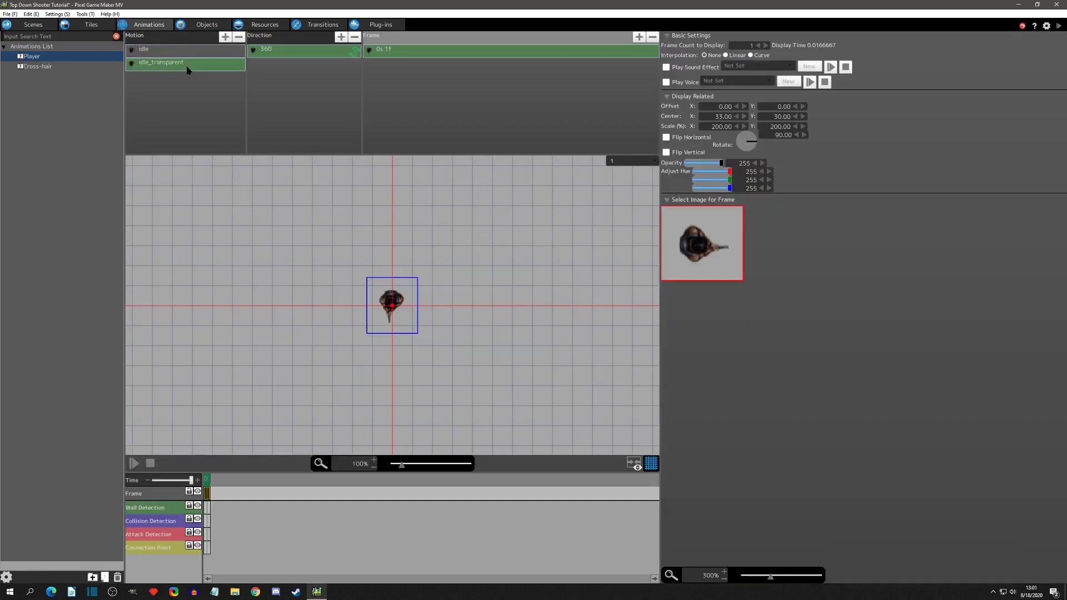
Set the opacity of the idle_transparent motion's 360 direction frame to 0.
click(271, 58)
click(393, 57)
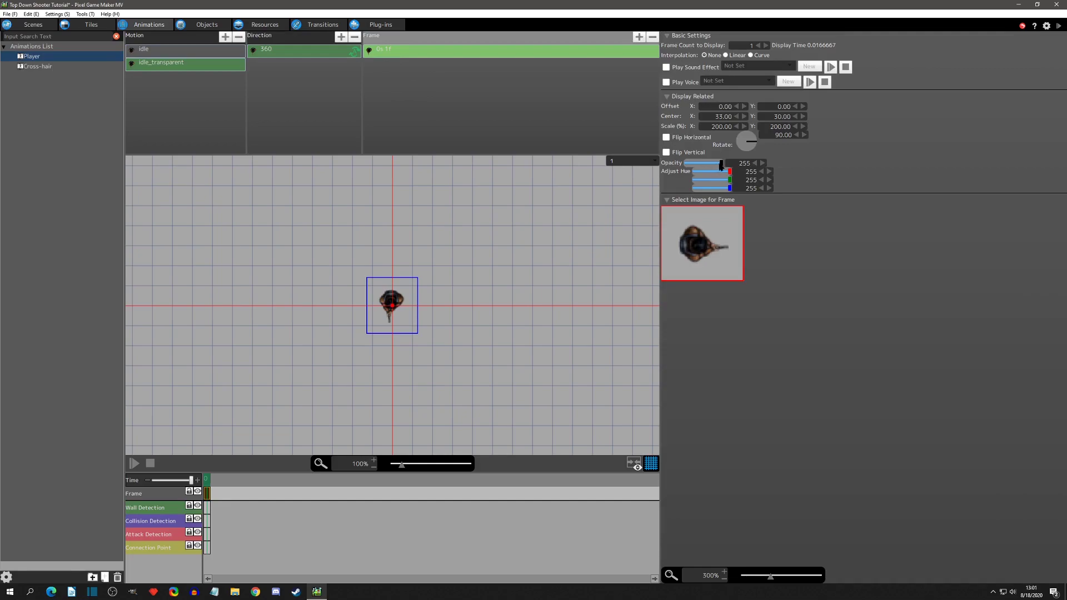
drag(721, 163, 685, 164)
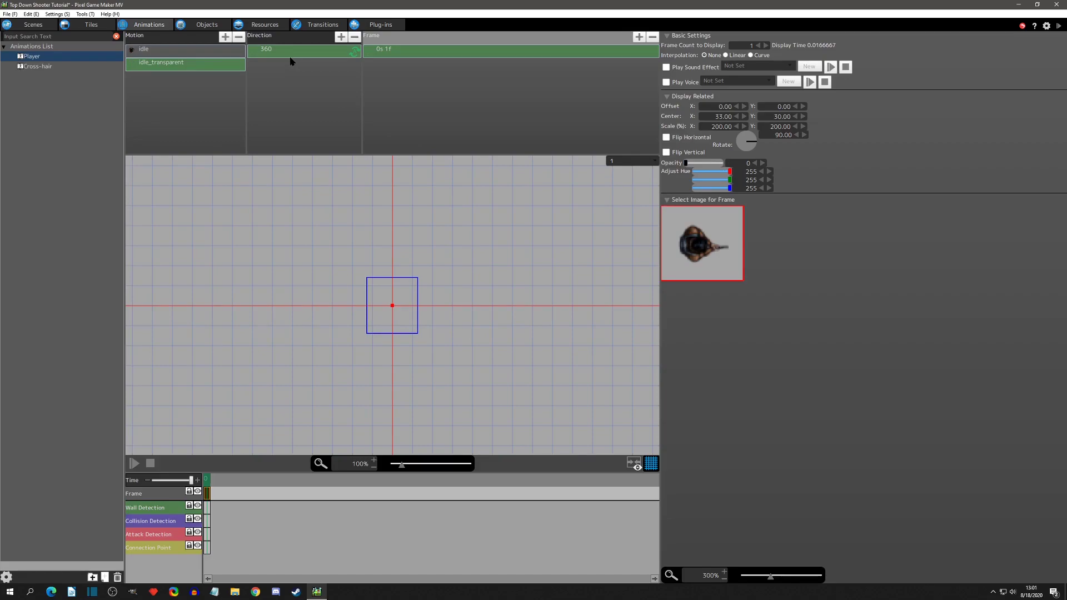
Assign the idle_transparent motion to PlayerParent(MovementOnly)'s "movement only" action and check its object connection.
click(207, 25)
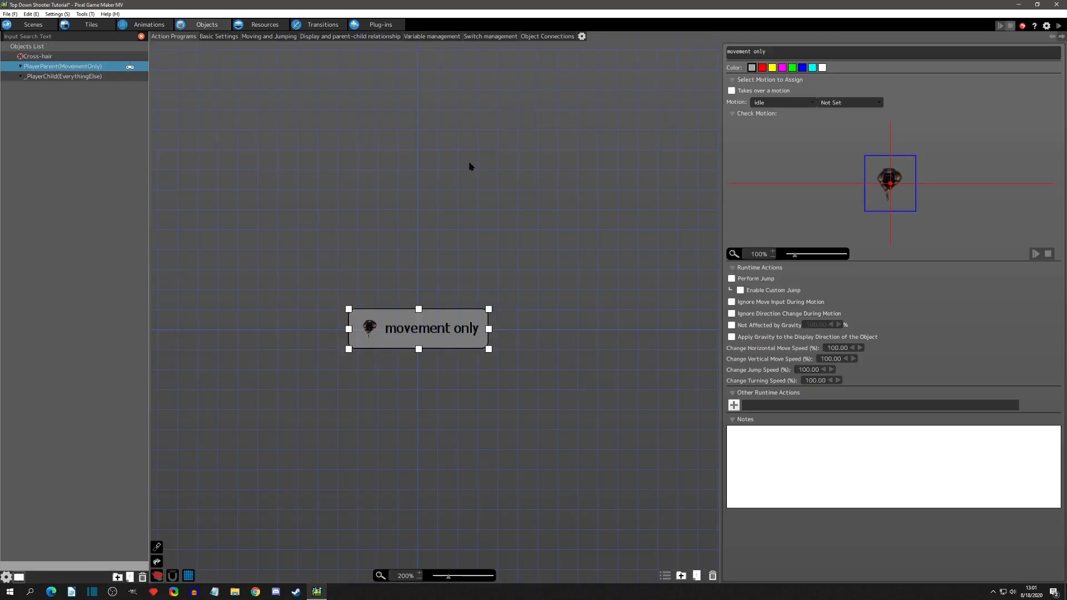
click(801, 103)
click(800, 116)
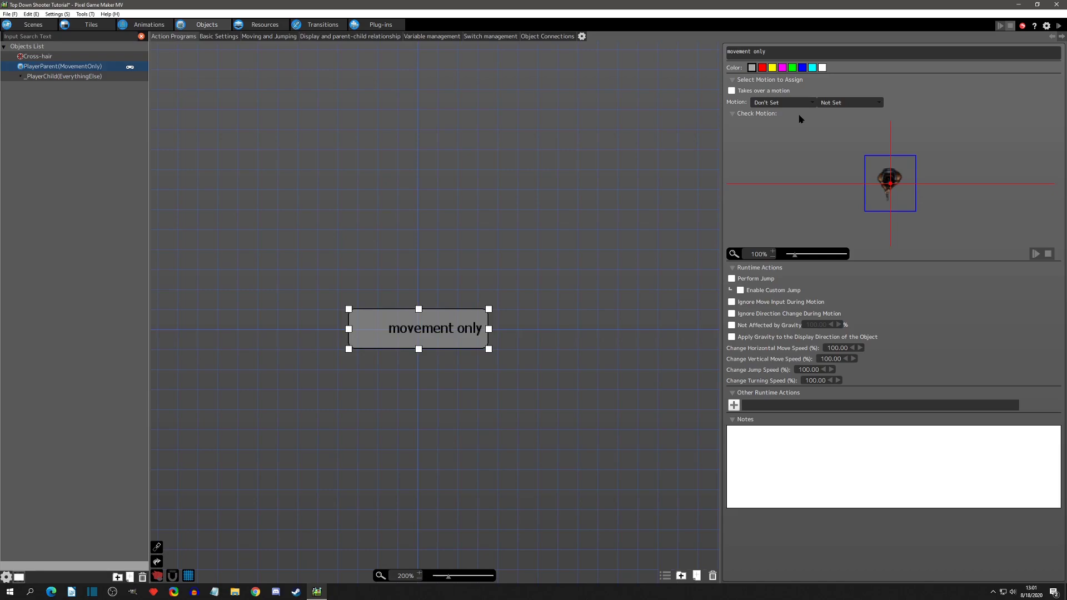
click(780, 102)
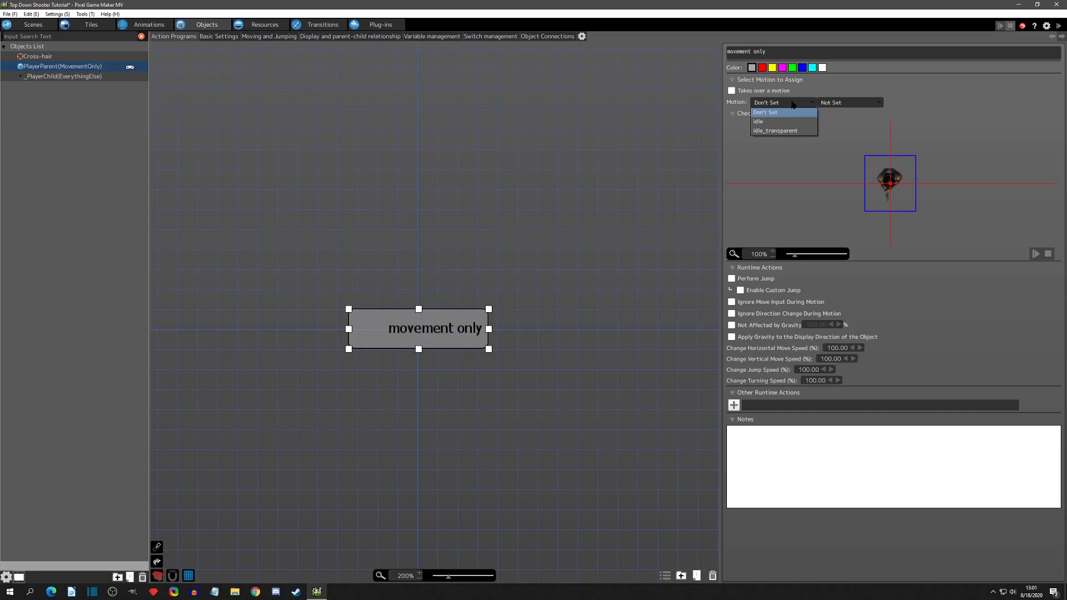
click(783, 132)
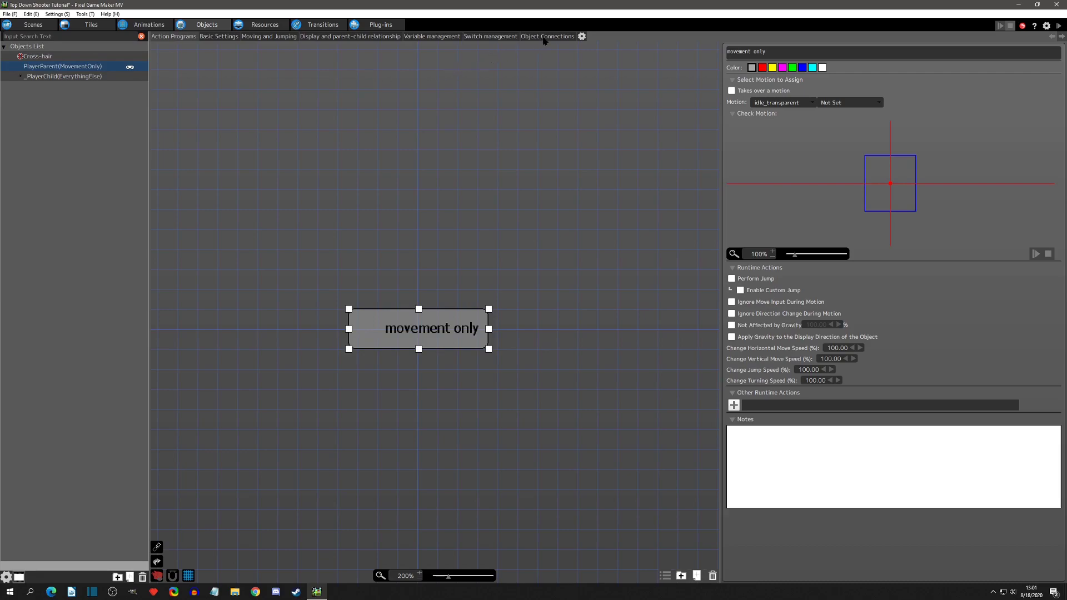
click(543, 37)
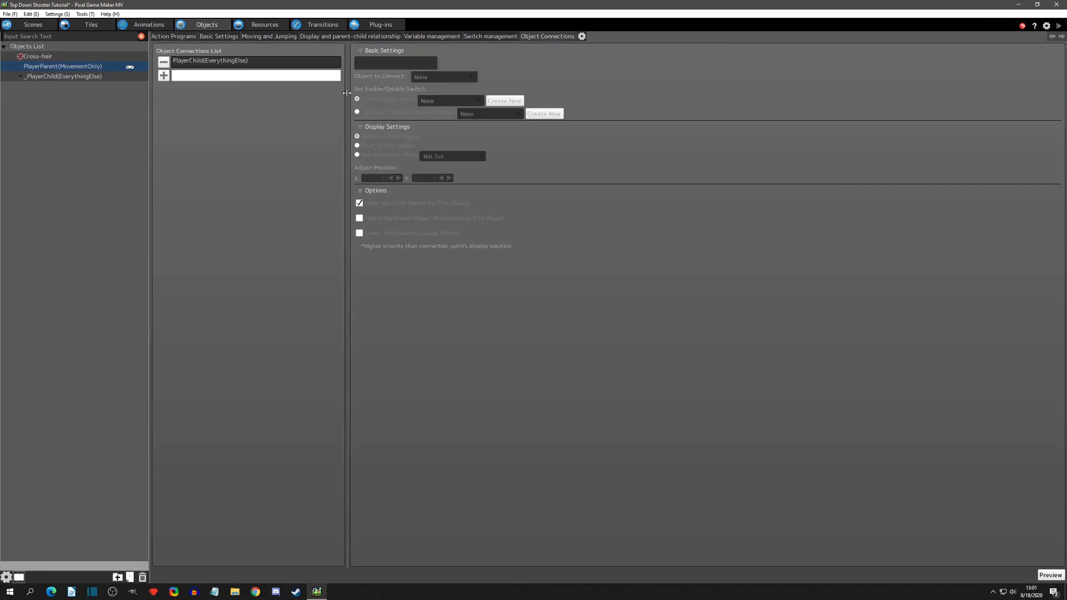
click(172, 36)
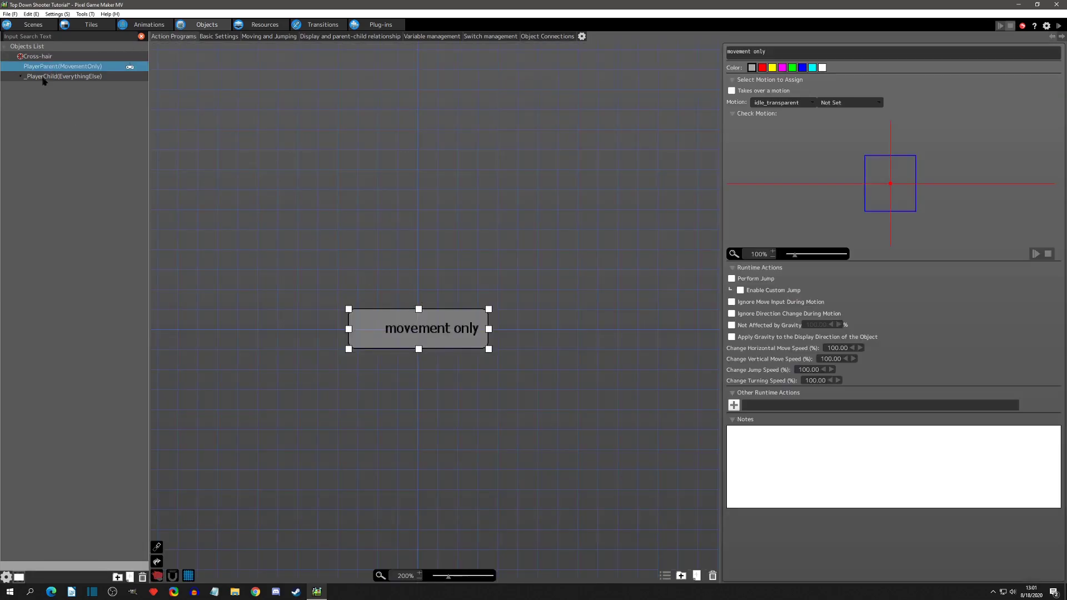
Test-play the game, walking the player around in all directions to check the connected child object, and close the game window.
click(44, 76)
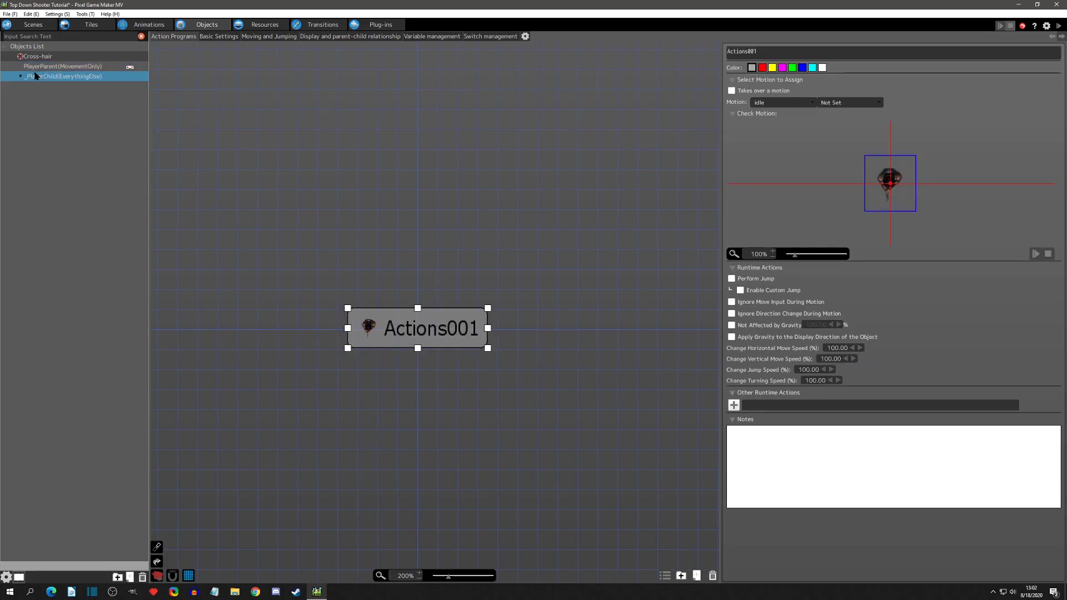
click(1059, 27)
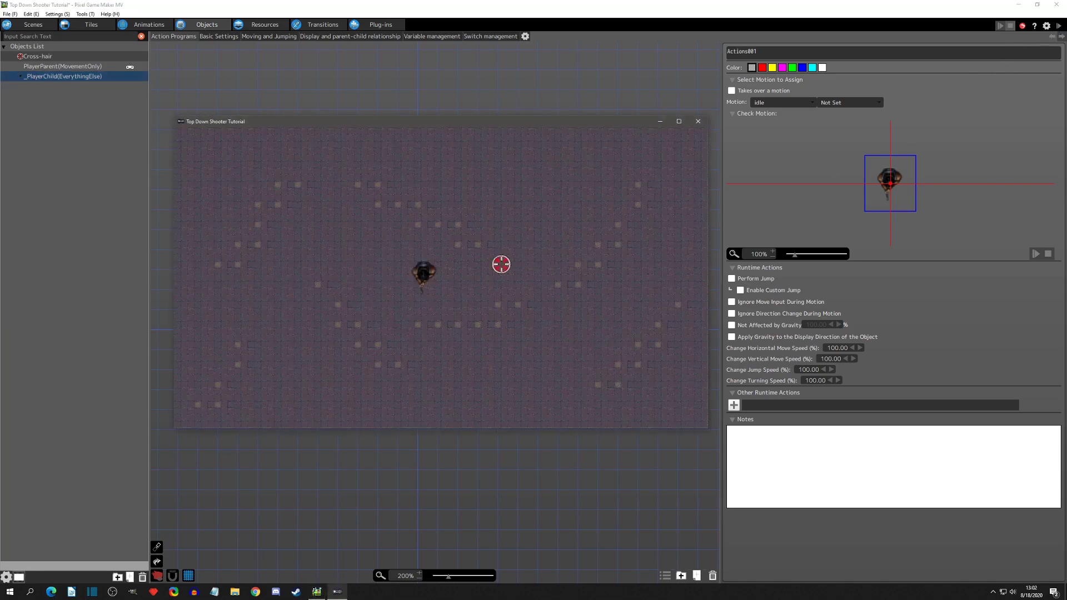
key(a)
key(s)
key(d)
key(w)
key(s)
key(a)
key(w)
key(s)
key(d)
key(w)
key(s)
key(w)
key(a)
key(w)
key(s)
key(a)
key(s)
key(d)
key(w)
key(d)
key(w)
key(a)
key(s)
key(d)
key(s)
key(a)
key(w)
key(s)
key(w)
key(d)
key(s)
key(w)
key(s)
key(a)
key(w)
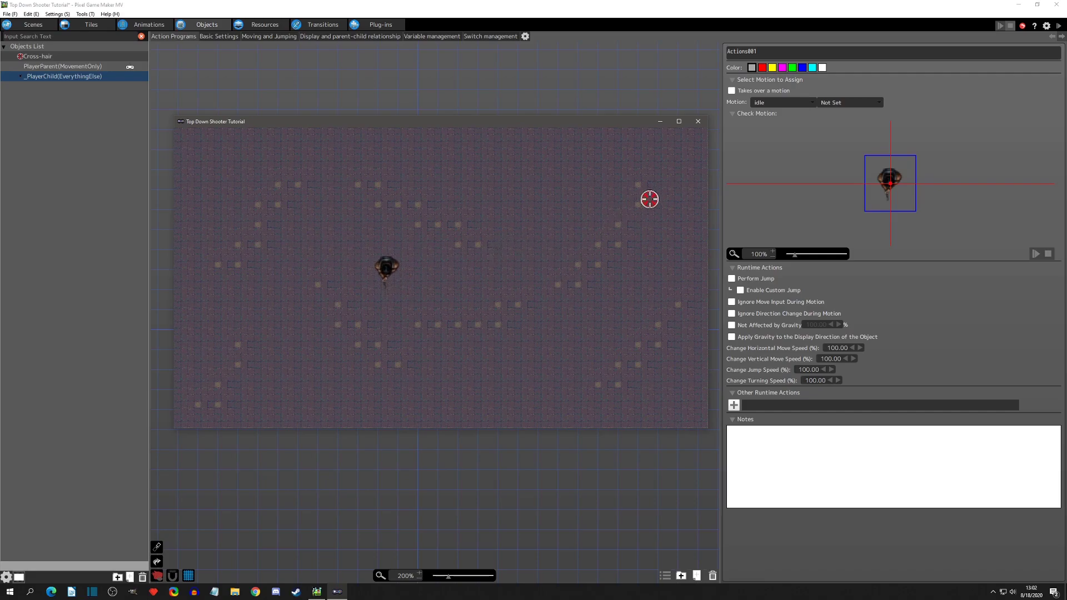
key(a)
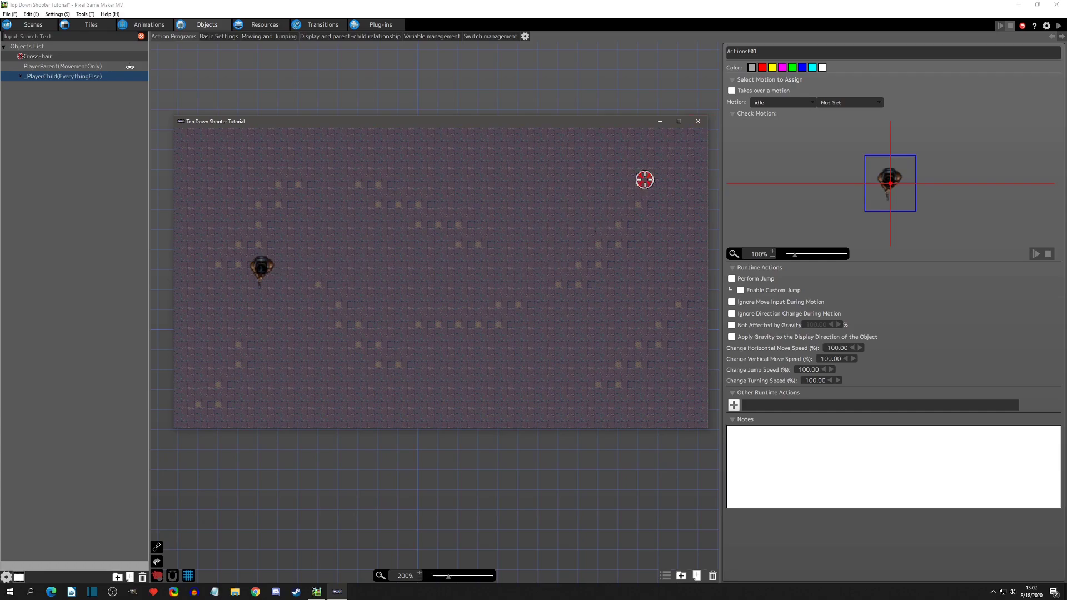
click(698, 122)
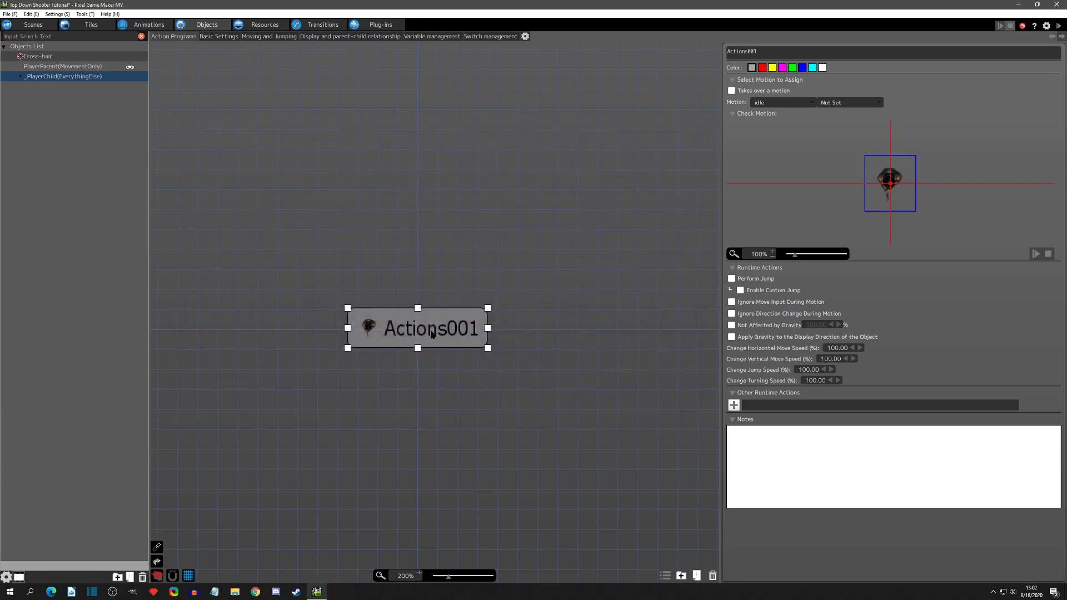
Move _PlayerChild(EverythingElse)'s only action higher on the action program canvas and rename it "initialize movement".
drag(443, 340, 443, 237)
drag(760, 52, 655, 58)
text(initial)
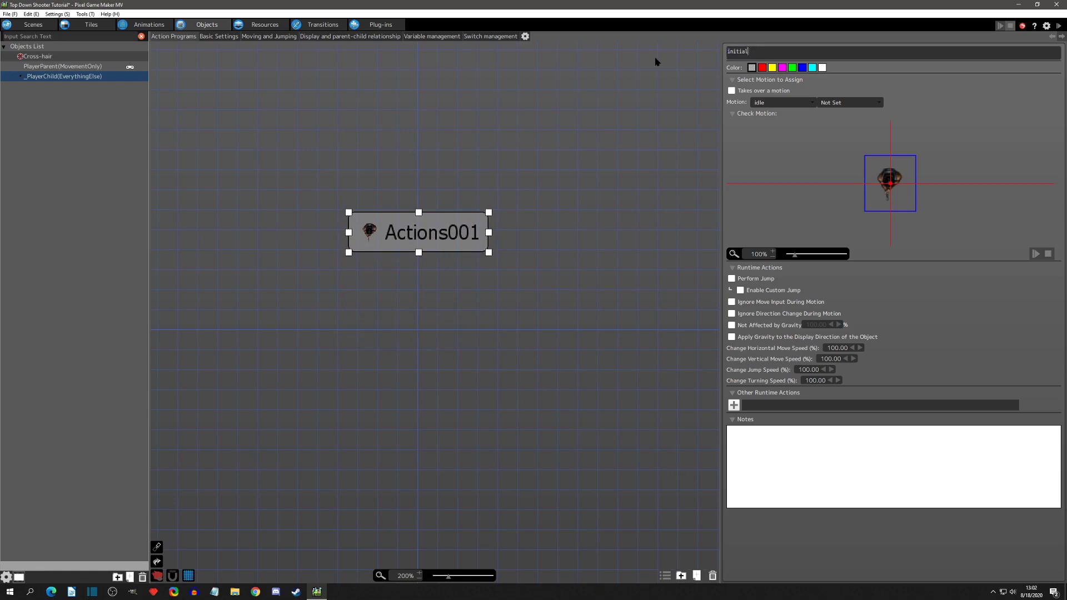
text(ize movement)
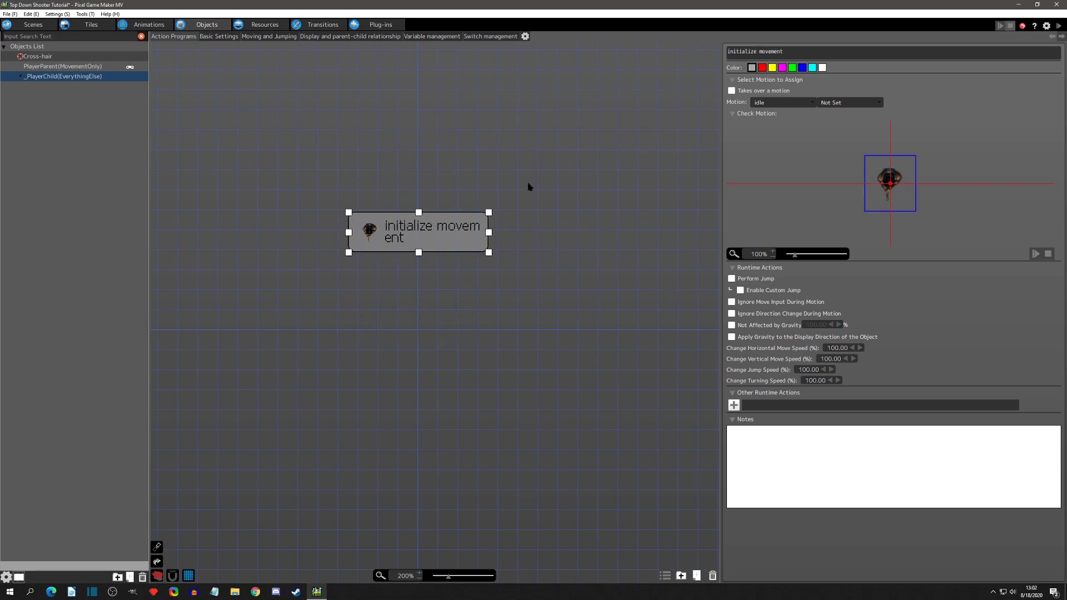
Widen the "initialize movement" action box to fit its name on one line and place a copy of it directly below.
drag(488, 231, 554, 233)
drag(516, 232, 486, 232)
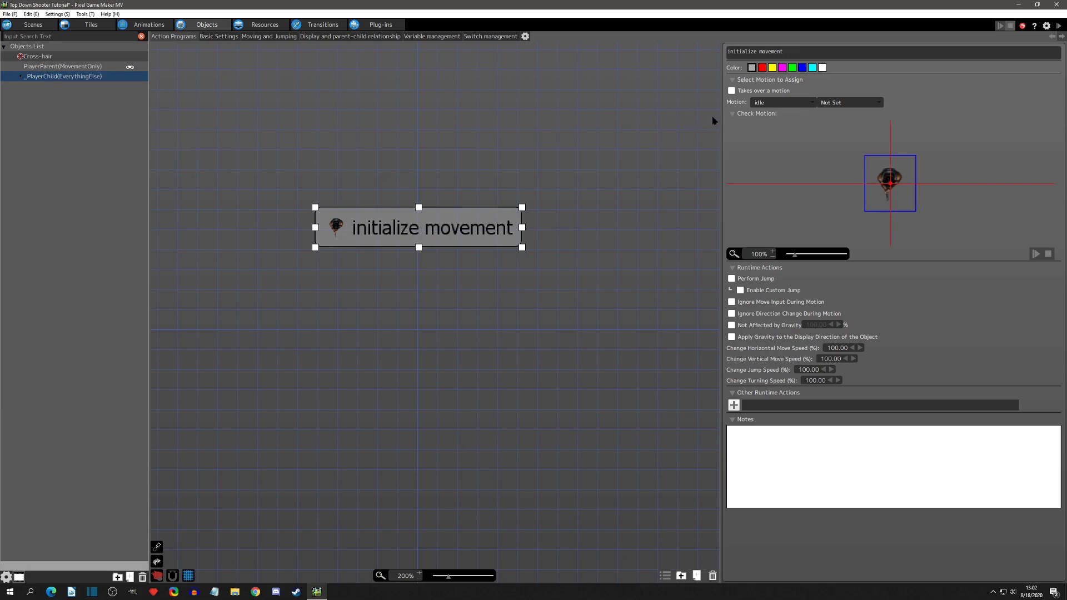
key(ctrl+c)
click(500, 291)
key(ctrl+v)
drag(499, 288, 385, 314)
Rename the copied action "idle" and narrow its box to fit the shorter name.
click(810, 54)
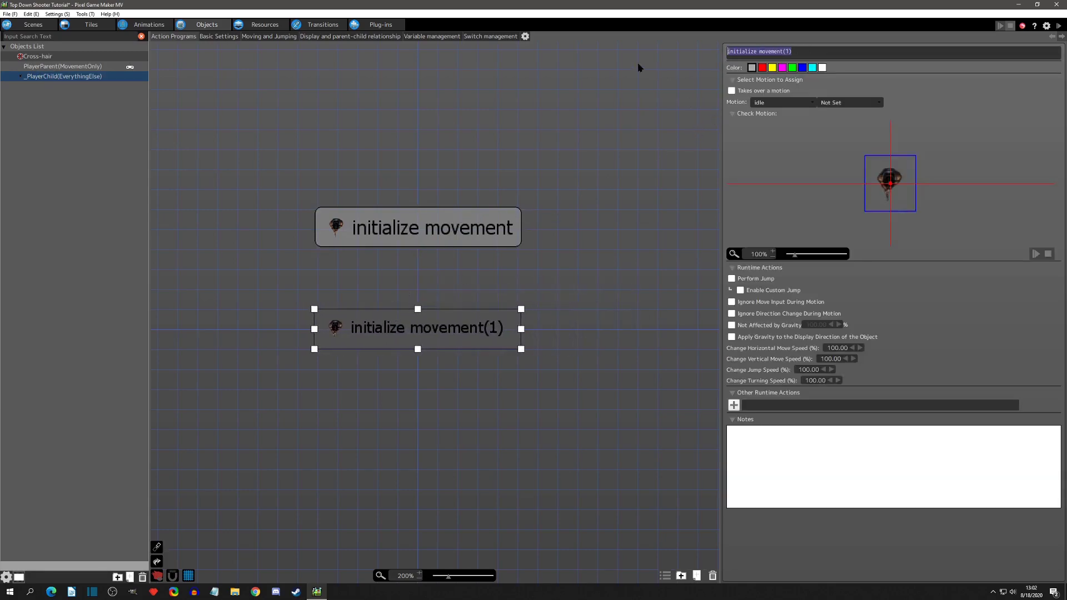
text(idle)
drag(521, 329, 435, 333)
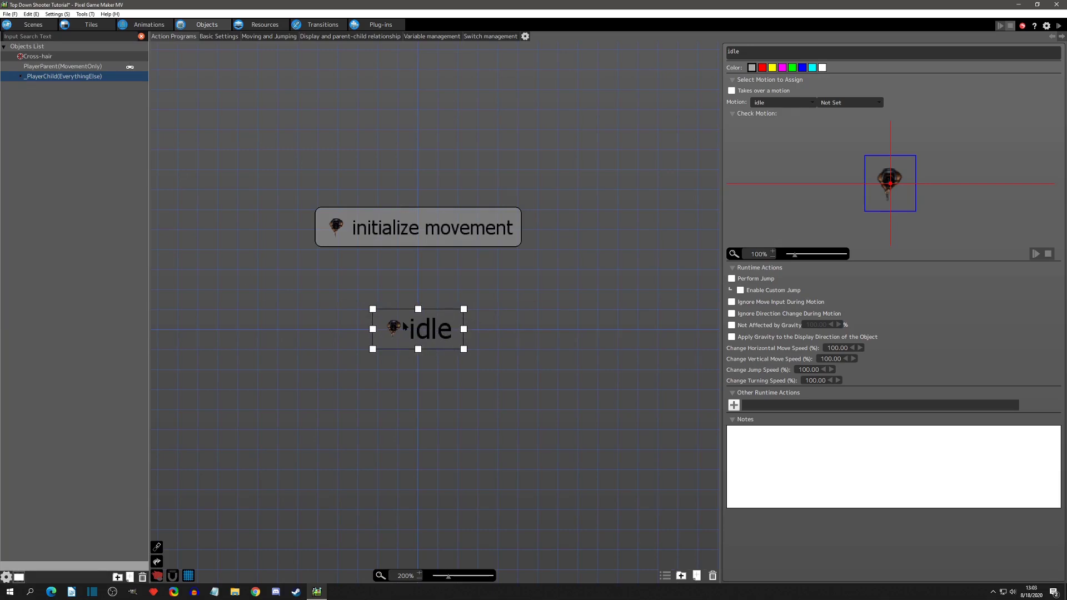
Link the "initialize movement" action to the "idle" action on the action program canvas.
click(416, 240)
right_click(421, 247)
click(425, 258)
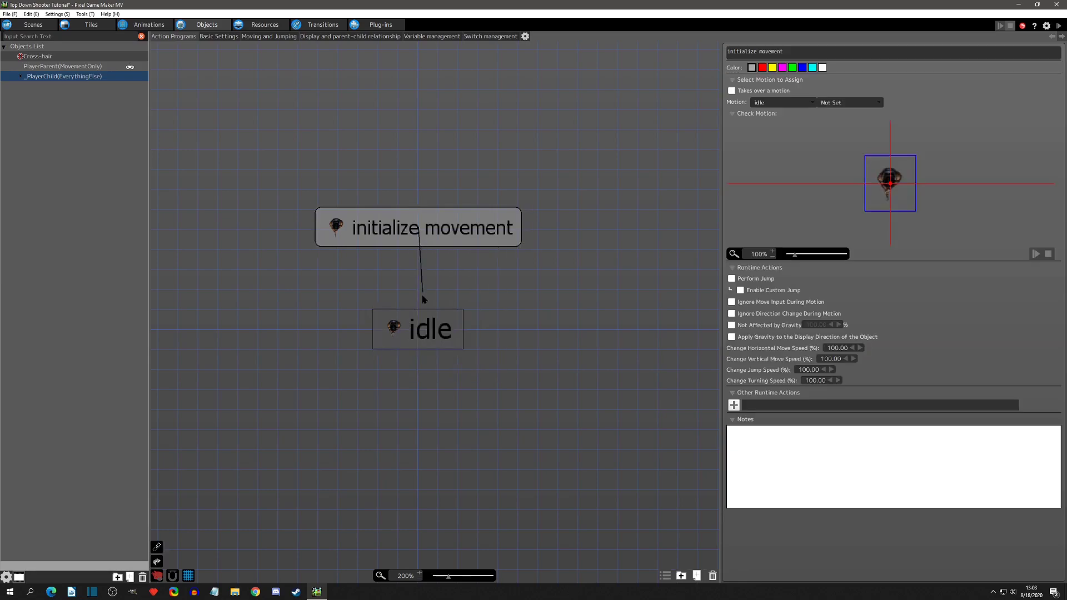
click(425, 325)
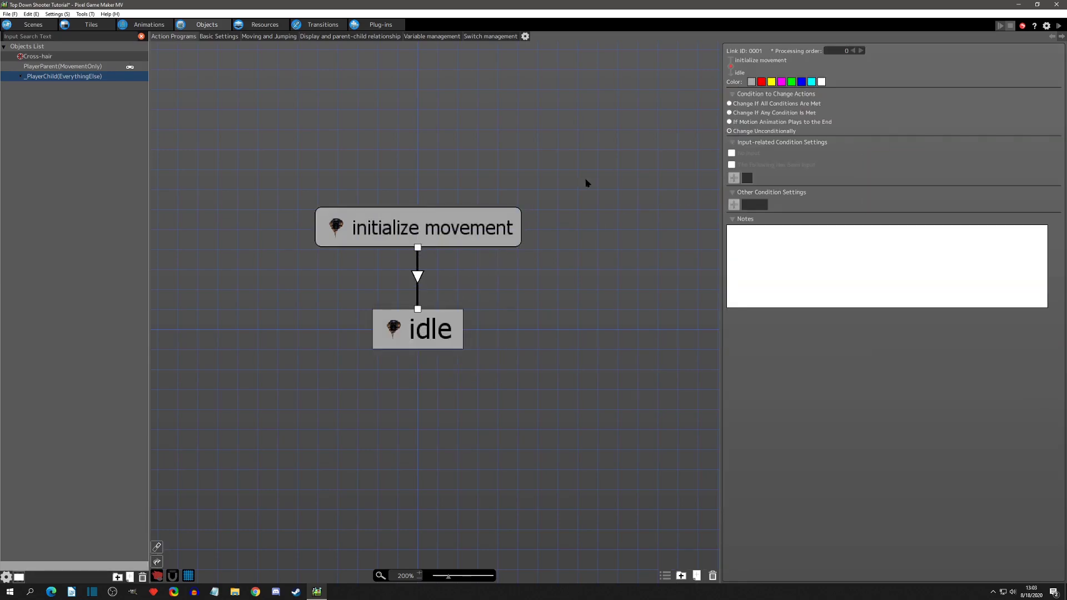
Add a Template Move Settings runtime action to "initialize movement" using the Move Towards Nearby Object option.
click(402, 242)
click(732, 406)
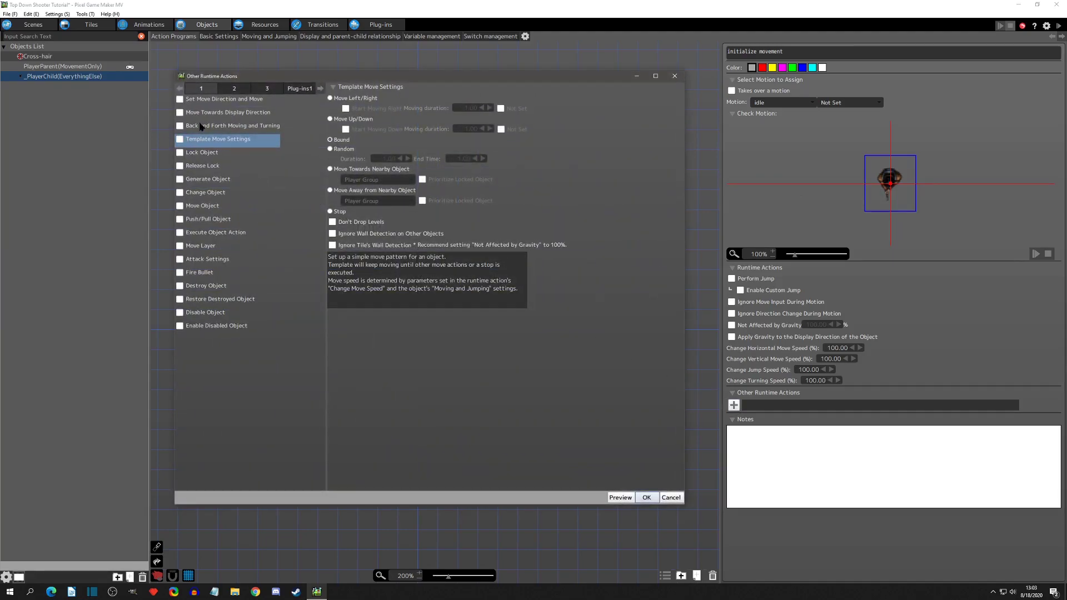
click(182, 142)
click(330, 170)
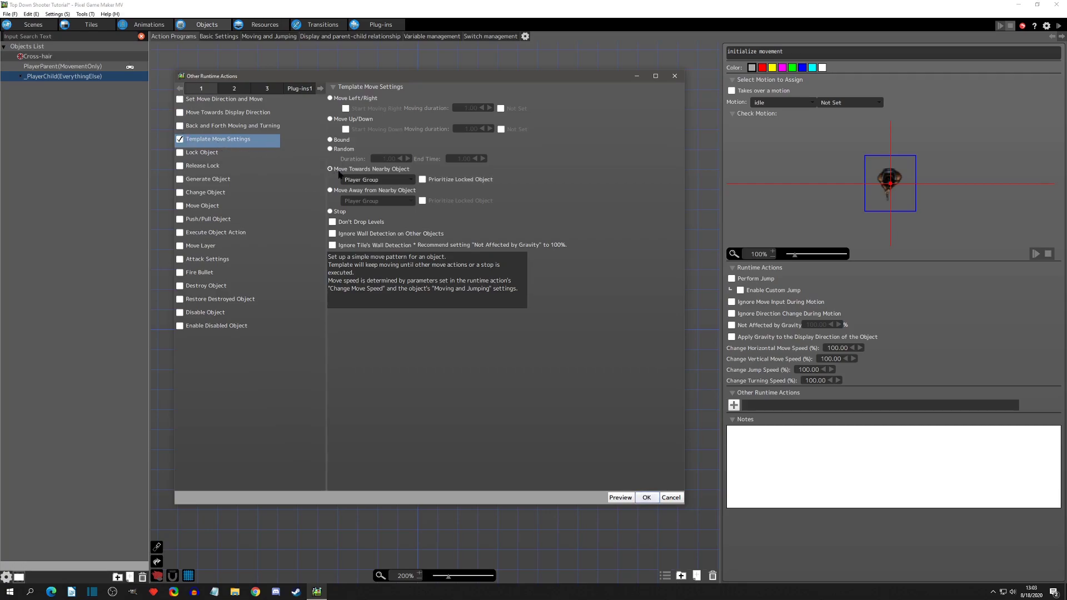
Set the template move to go towards the nearby Cross-hair object and apply it to the initialize movement action.
click(383, 180)
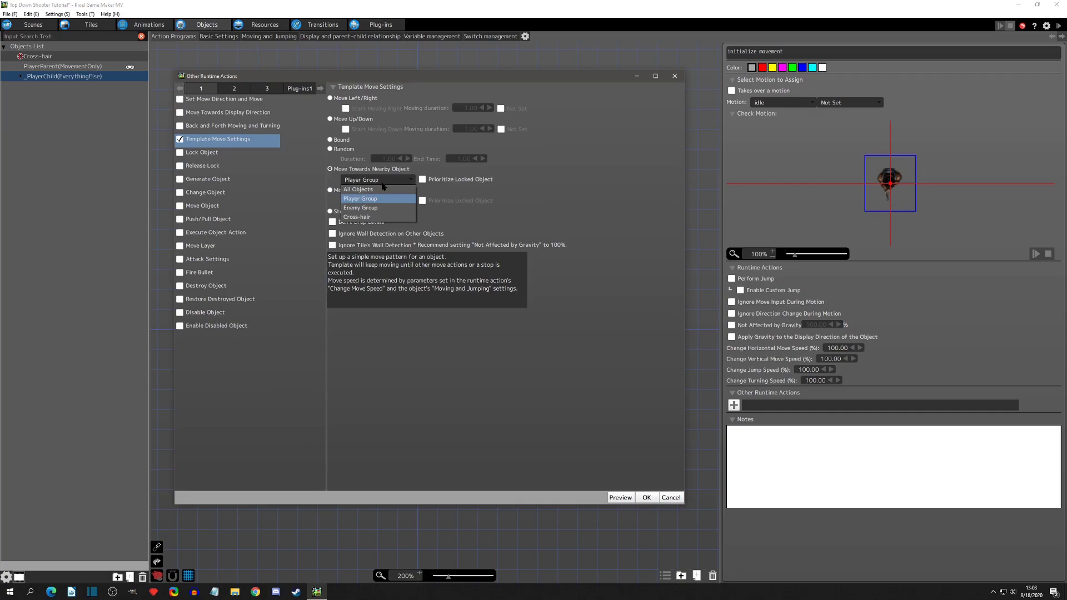
click(383, 218)
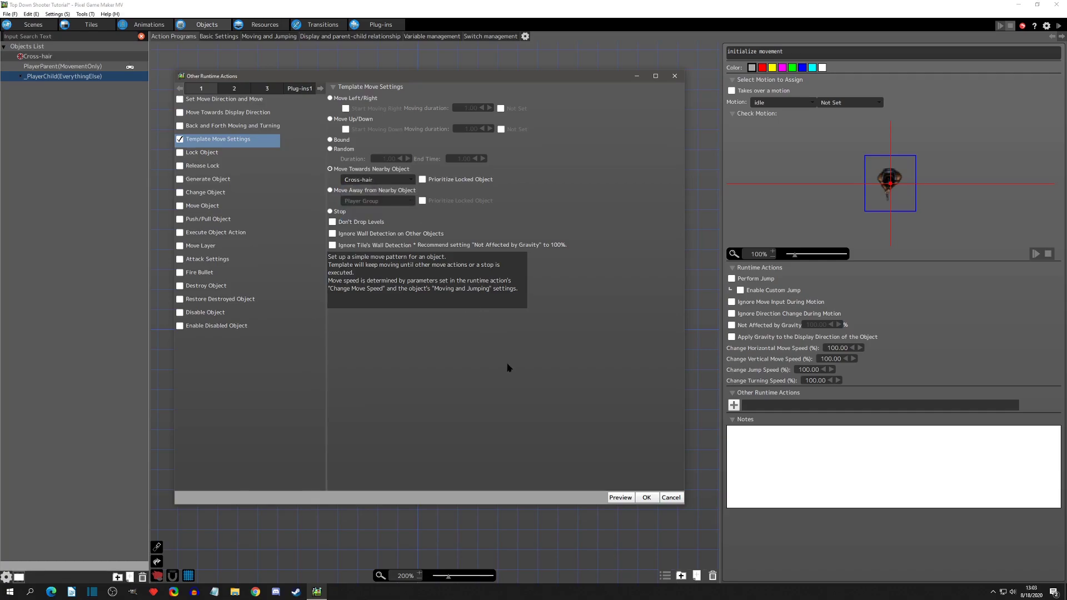
click(645, 498)
click(778, 408)
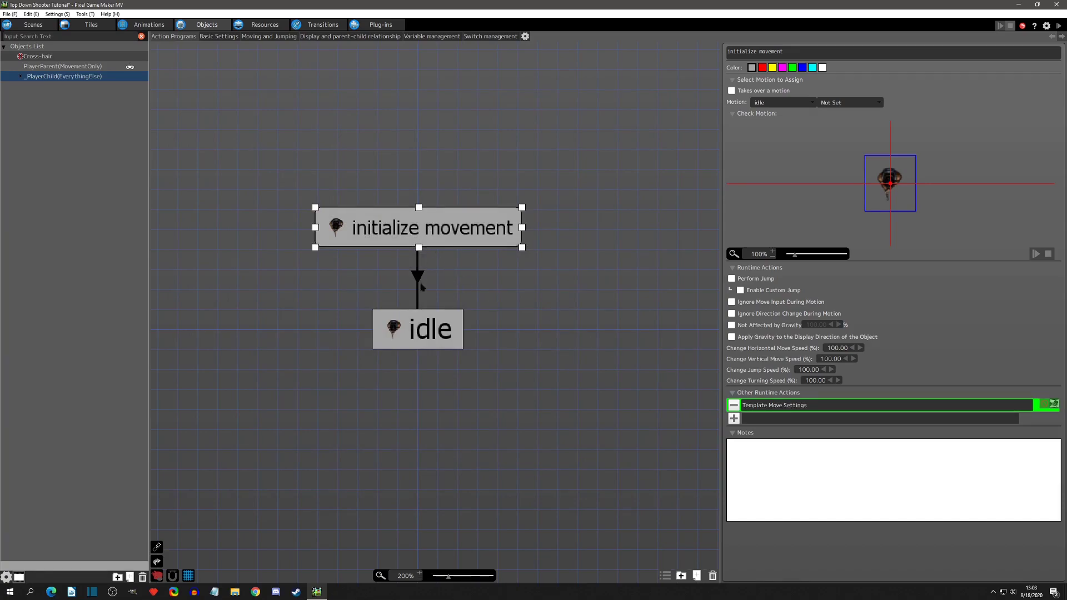
Test play the game, moving the player in all directions while aiming around it to check that it faces the cross-hair, and close the test window.
click(411, 336)
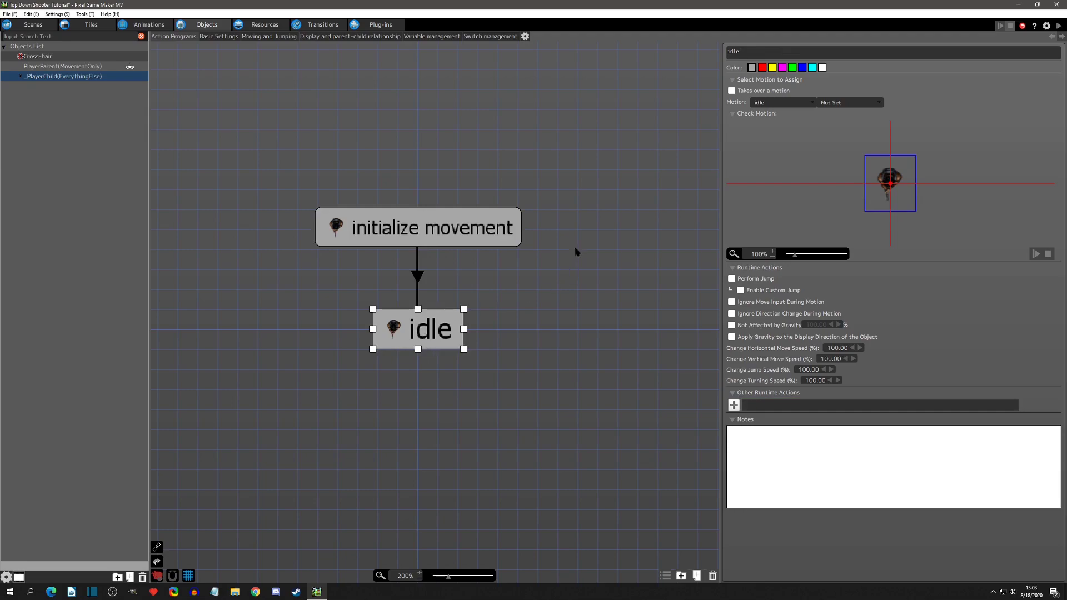
click(1059, 27)
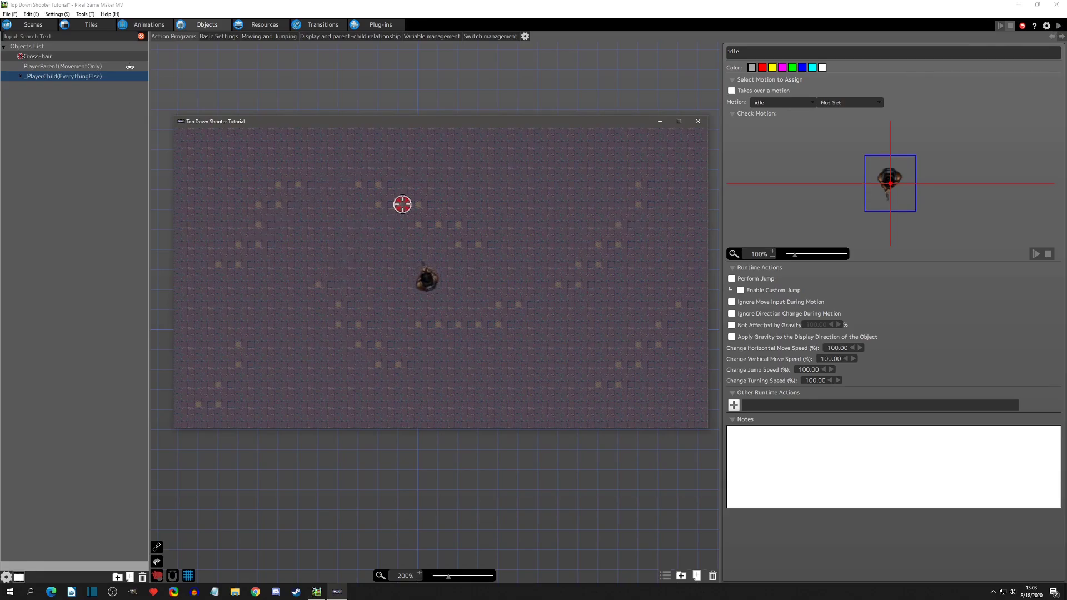
key(a)
key(w)
key(d)
key(d)
key(s)
key(a)
key(w)
key(d)
key(d)
key(s)
key(a)
key(w)
key(a)
key(s)
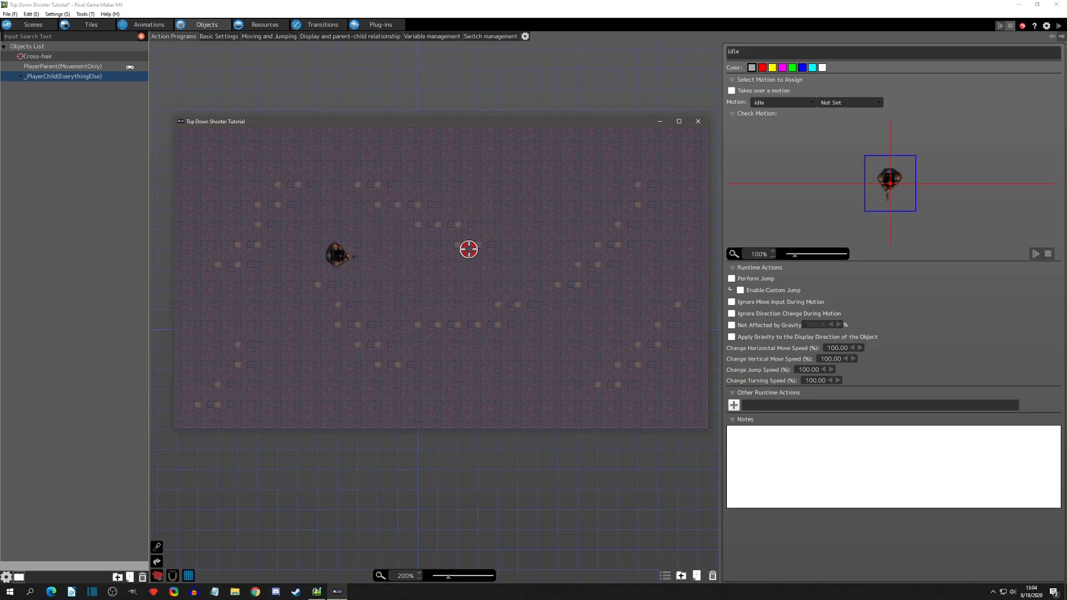
key(d)
key(a)
key(w)
key(d)
key(s)
key(a)
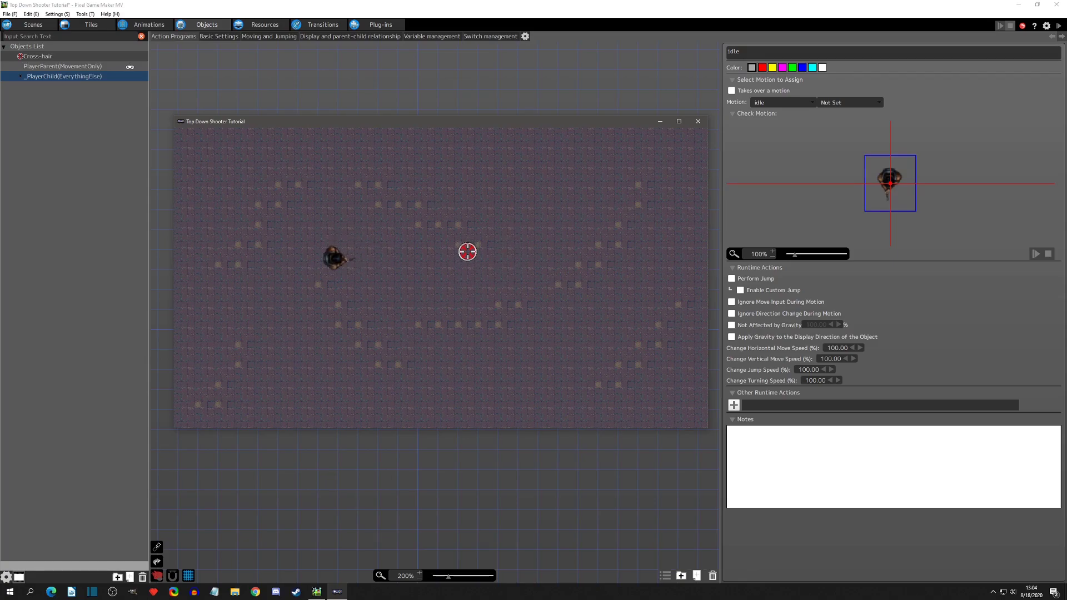
key(a)
key(w)
key(s)
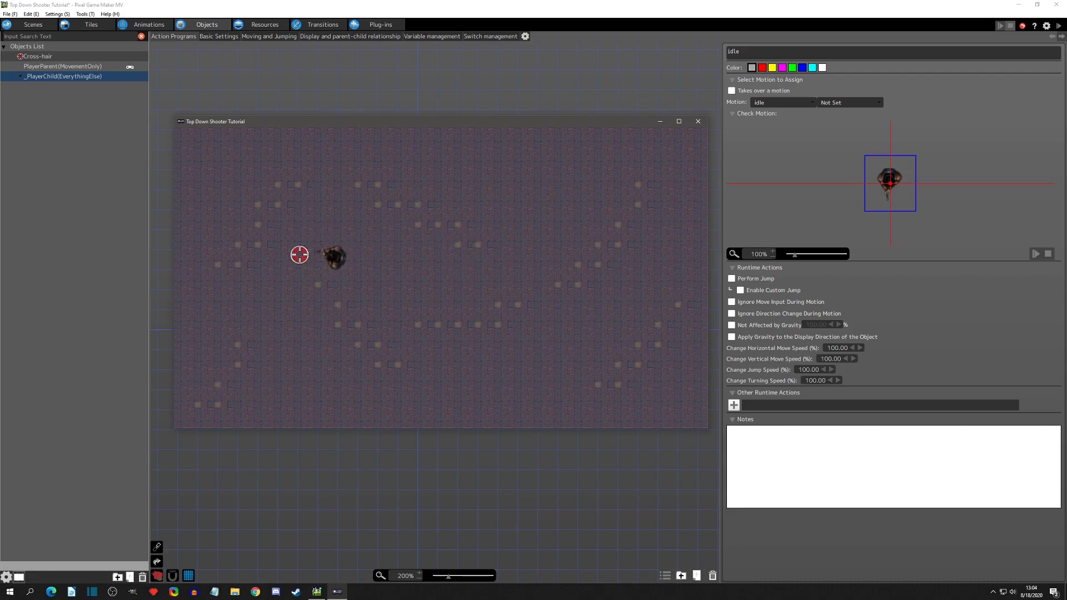
key(d)
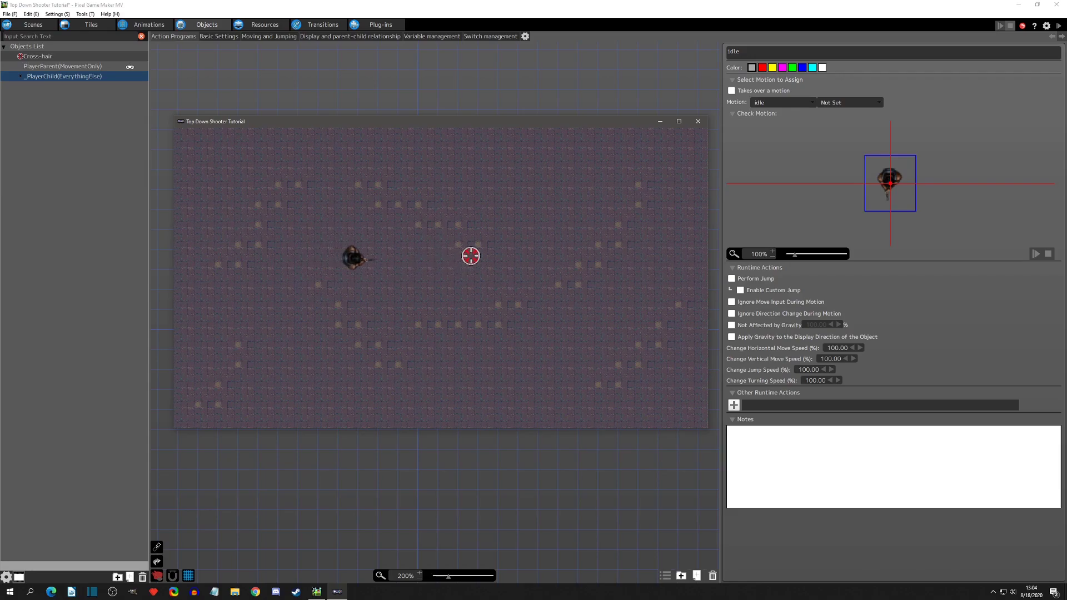
key(a)
key(d)
key(a)
key(d)
key(a)
key(d)
key(a)
key(d)
key(a)
key(d)
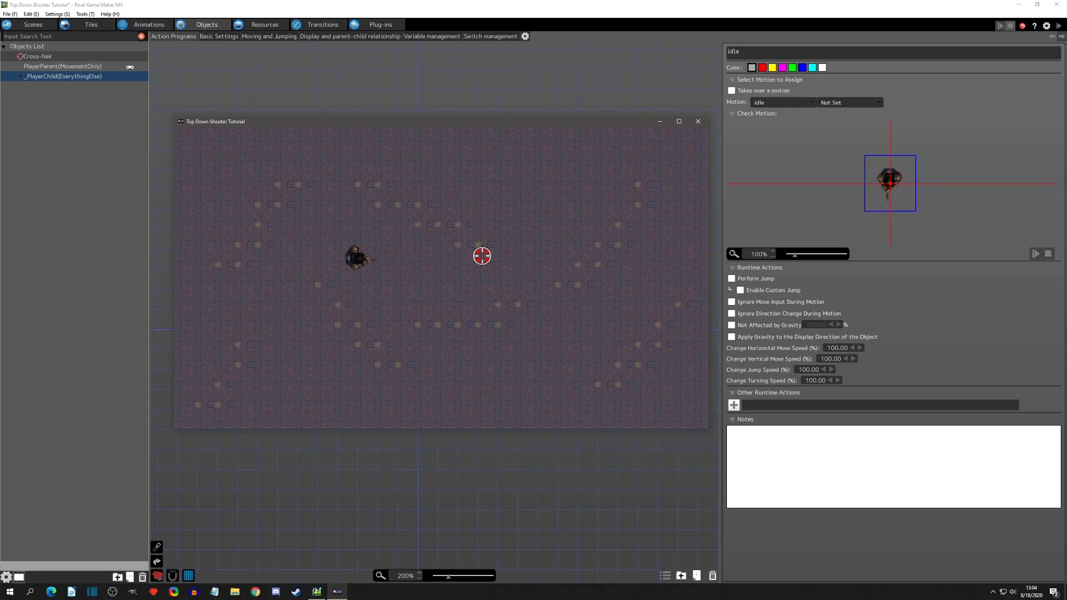
key(a)
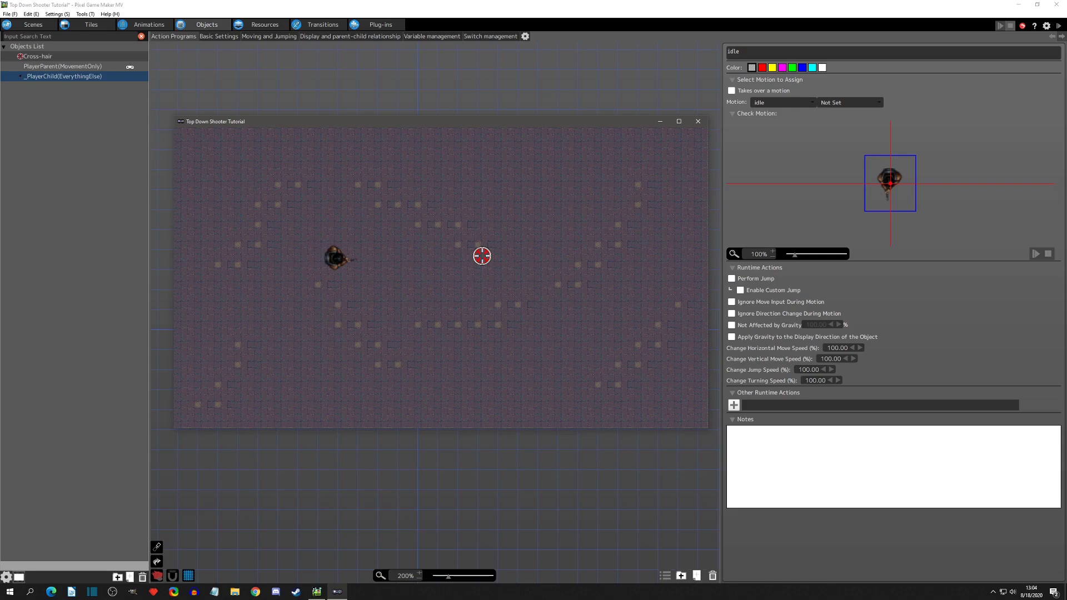
key(a)
key(d)
key(a)
key(d)
key(a)
key(d)
key(a)
key(d)
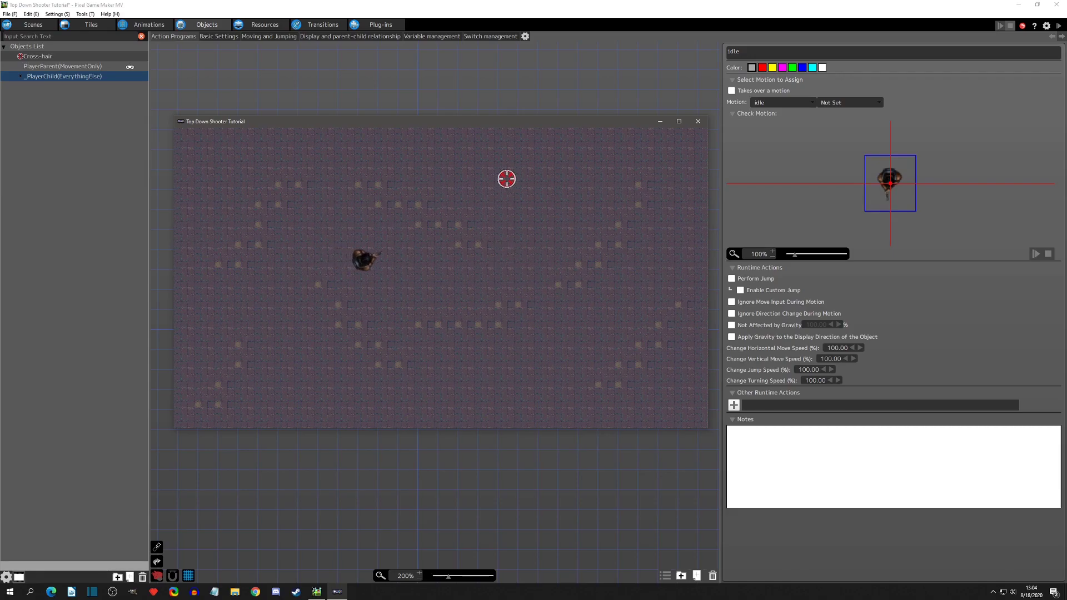
key(d)
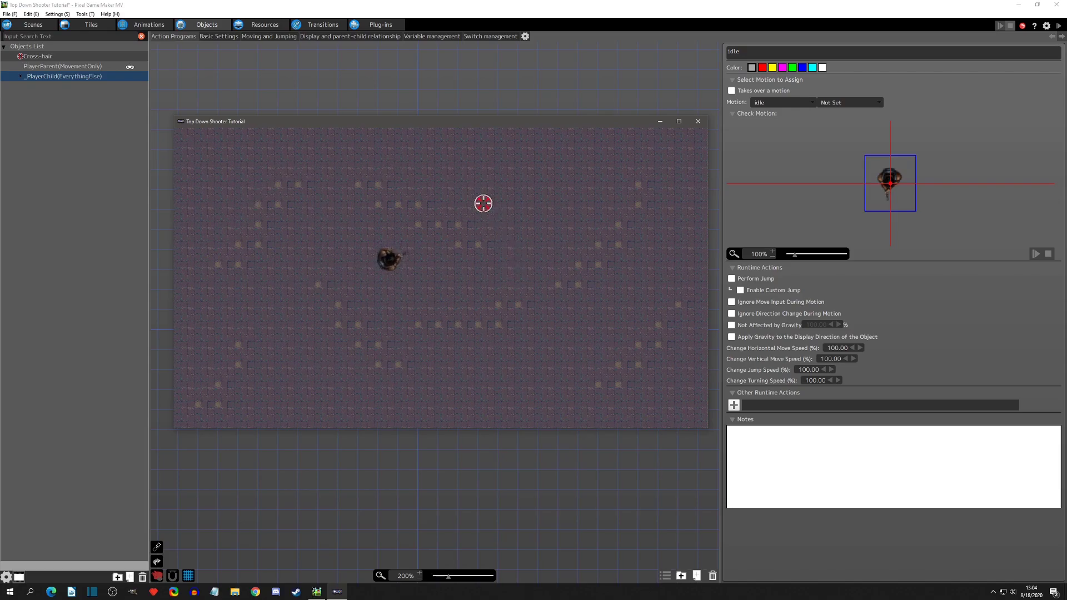
key(a)
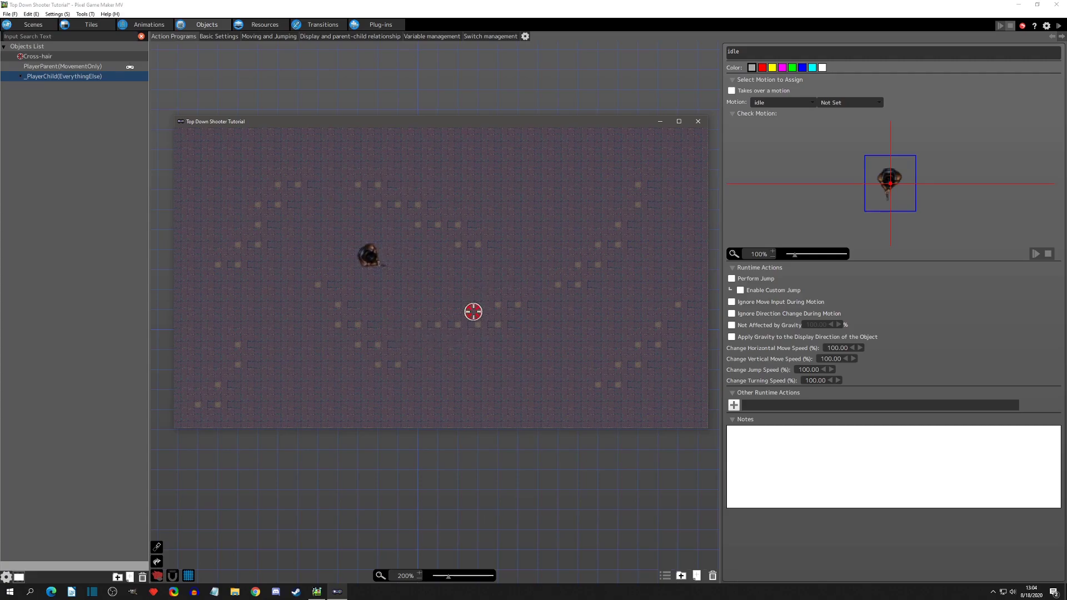
key(d)
key(s)
key(w)
key(a)
key(s)
key(d)
key(w)
key(a)
key(s)
key(d)
key(w)
key(a)
key(s)
key(d)
key(w)
key(a)
key(s)
key(d)
key(w)
key(a)
key(s)
key(d)
key(w)
key(a)
key(s)
key(d)
key(w)
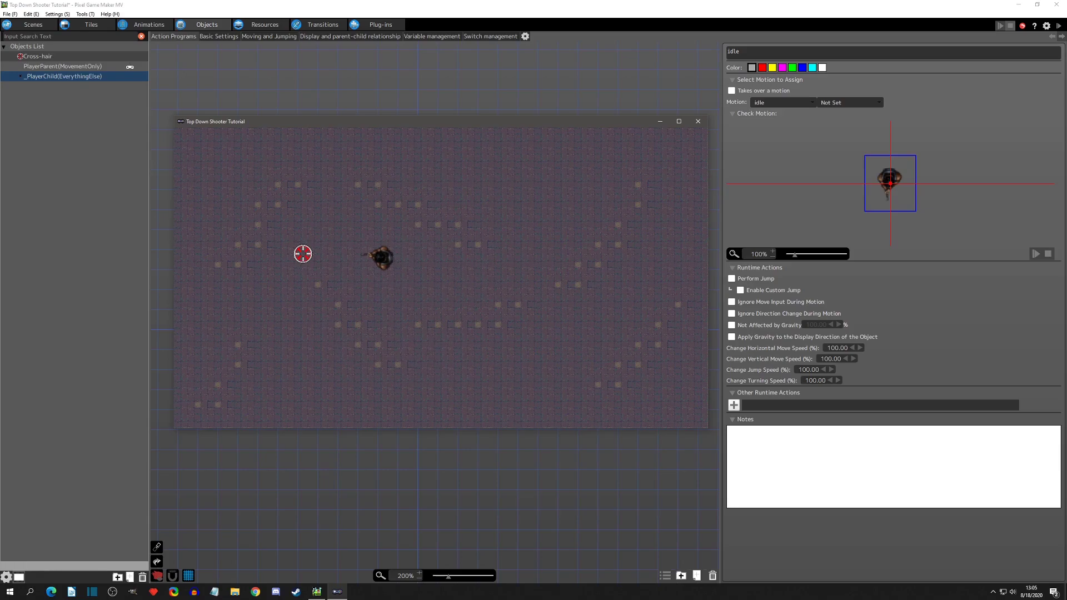
key(w)
key(a)
key(d)
key(s)
key(d)
key(a)
key(a)
key(w)
key(d)
key(s)
key(w)
key(a)
key(a)
key(s)
key(d)
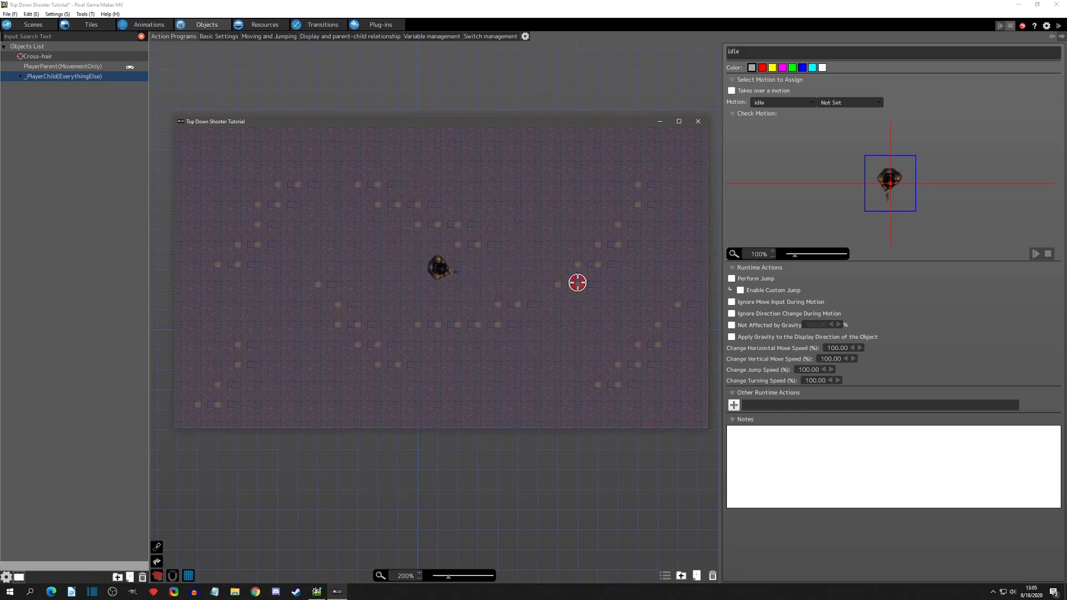
click(698, 121)
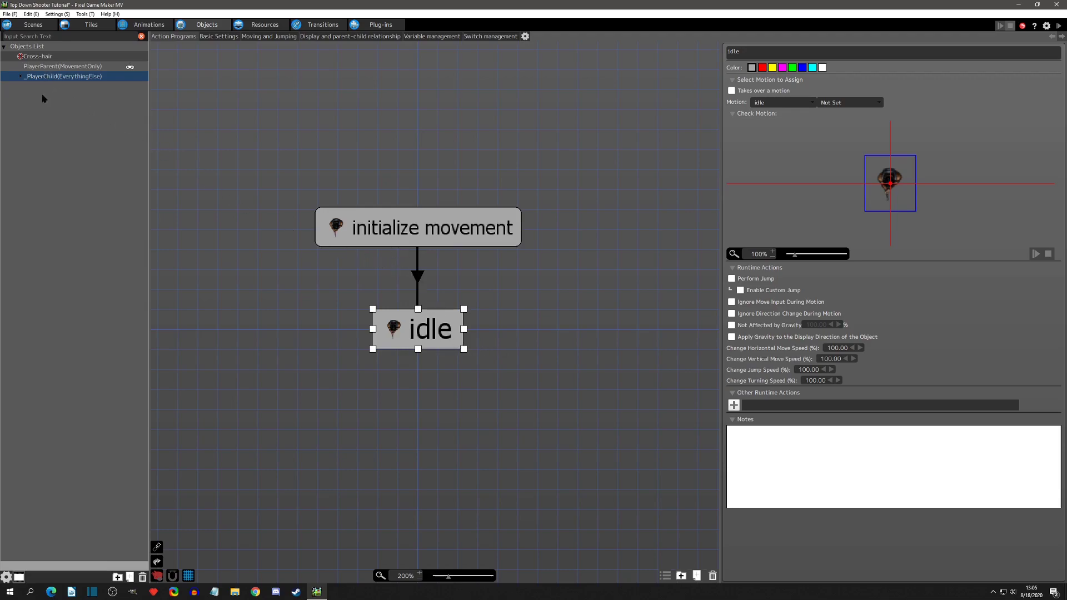
Add a folder named PlayerObject 1 to the Objects List.
right_click(34, 110)
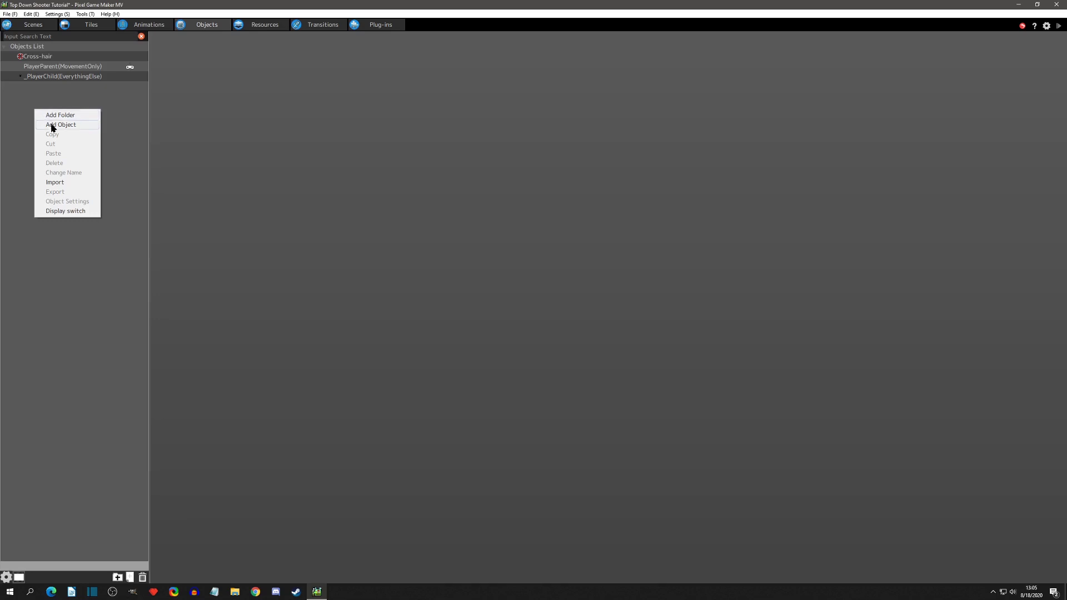
click(52, 127)
text(PlayerObject 1)
key(Return)
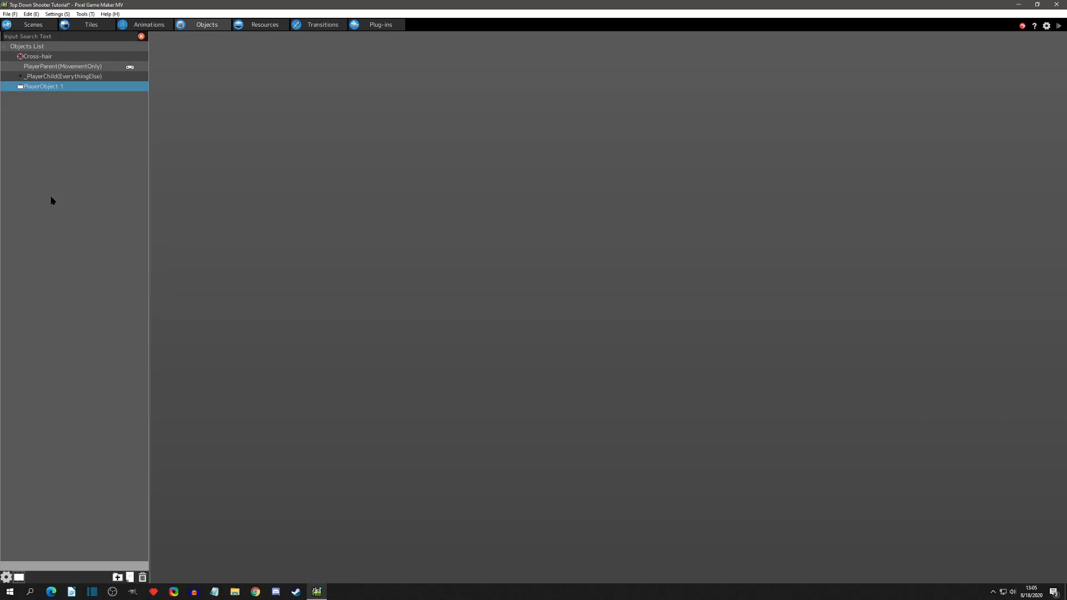
Move PlayerParent(MovementOnly) and _PlayerChild(EverythingElse) into the PlayerObject 1 folder and expand the folder.
click(71, 65)
shift+click(69, 75)
drag(69, 64, 49, 87)
click(47, 122)
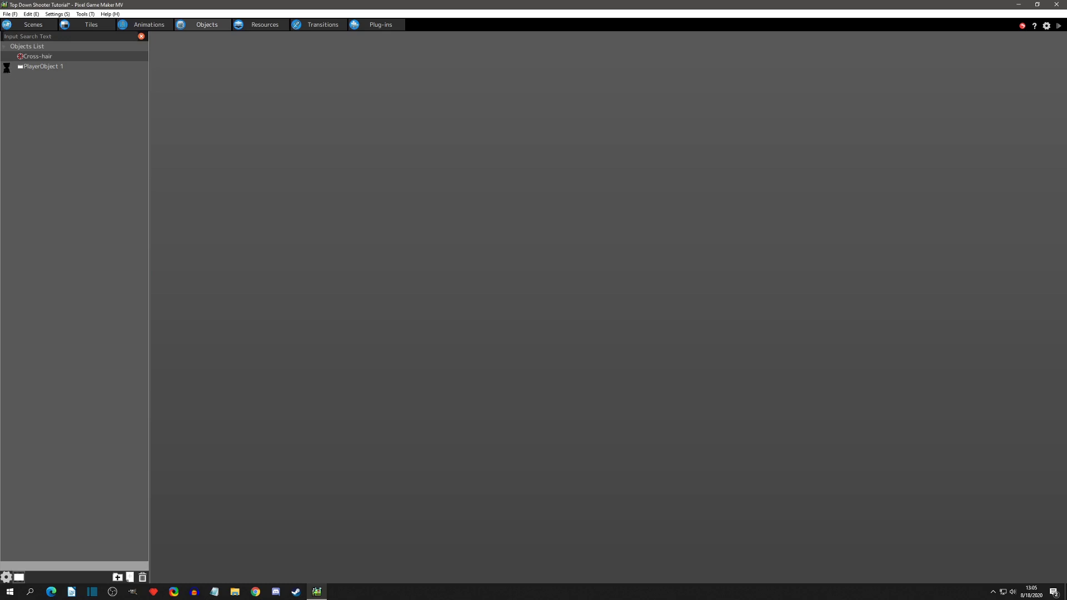
click(7, 68)
click(8, 67)
click(28, 139)
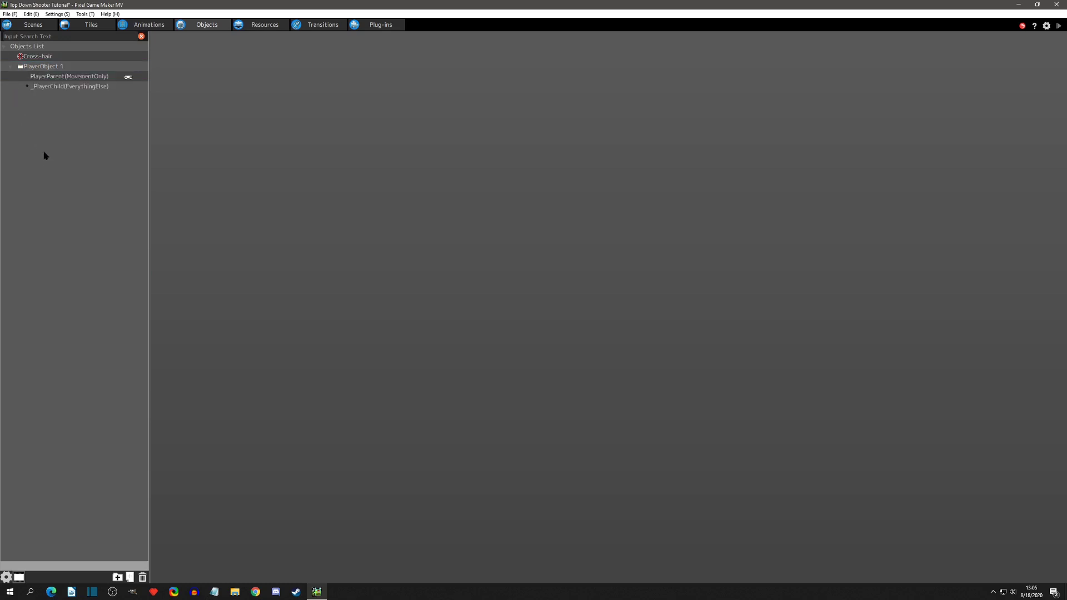
Create a motion animation named Bullet from the bullet image resource and set its origin to Center.
click(144, 25)
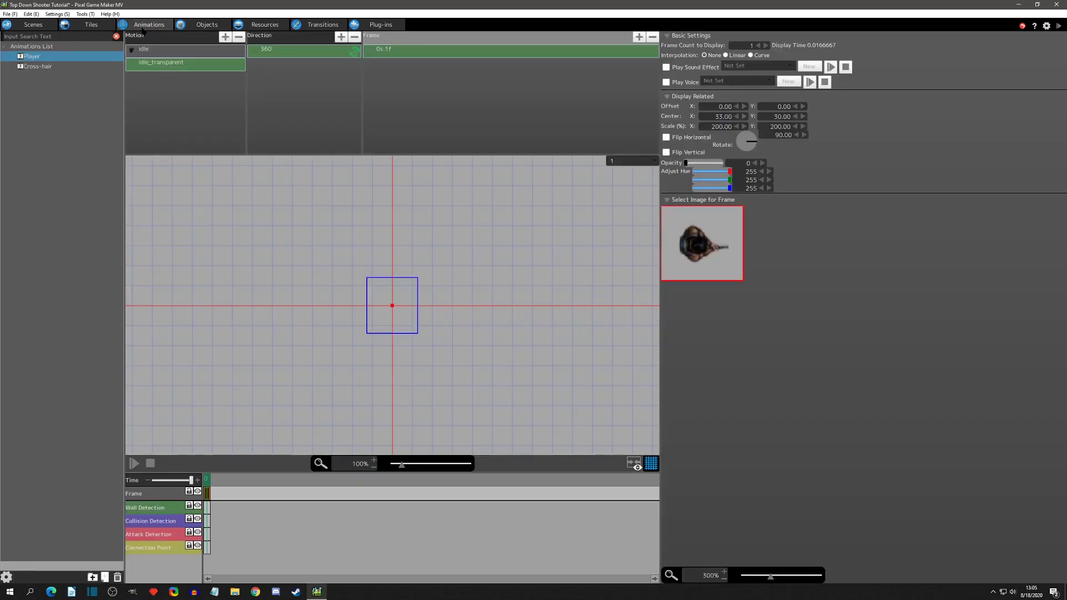
click(34, 111)
right_click(33, 111)
click(44, 119)
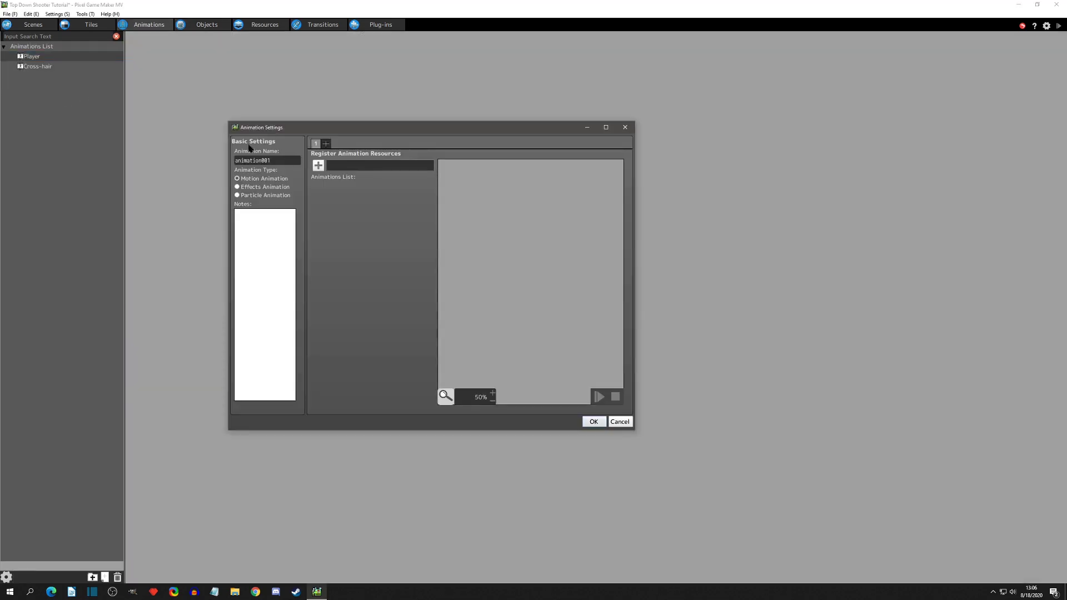
key(ctrl+a)
text(Bullet)
click(318, 165)
click(224, 35)
click(216, 115)
click(627, 350)
click(593, 422)
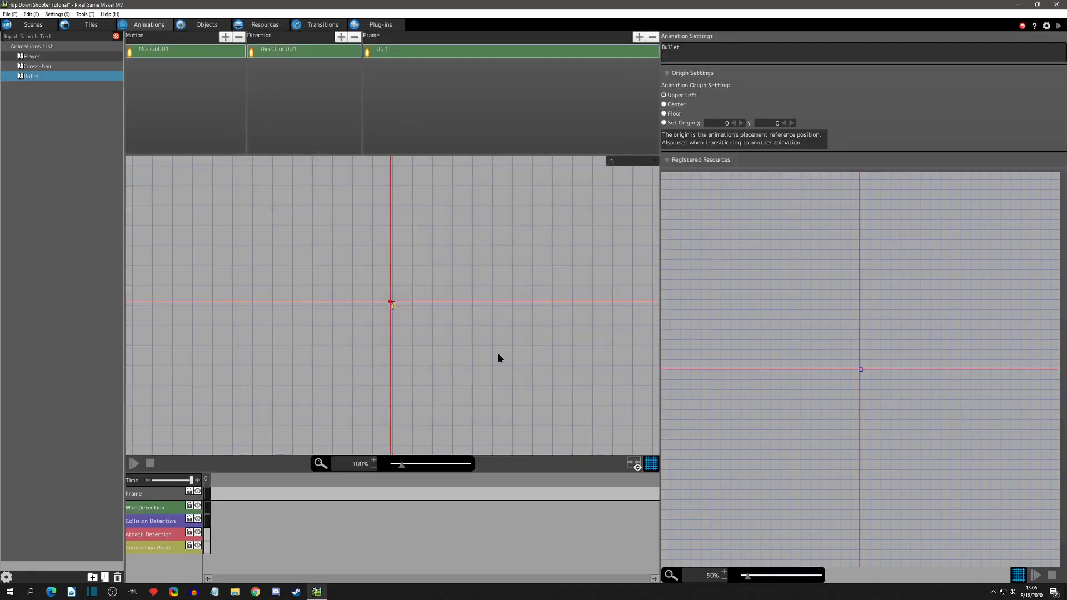
click(676, 105)
scroll(391, 306, up, 5)
Cut the wall detection and collision detection keyframes from the Bullet animation's frame.
click(208, 510)
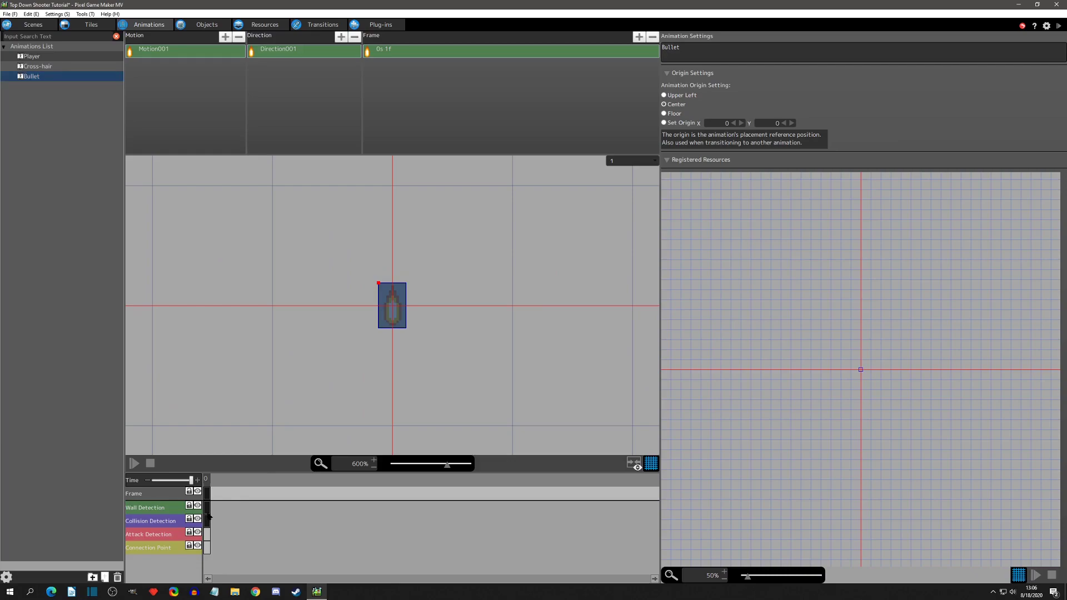
right_click(208, 510)
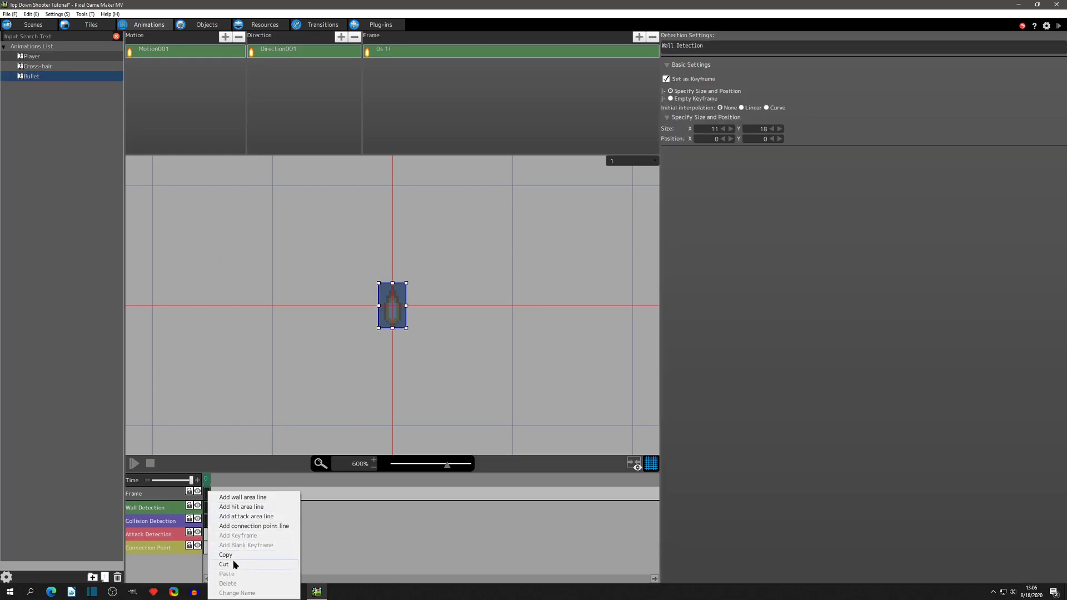
click(321, 520)
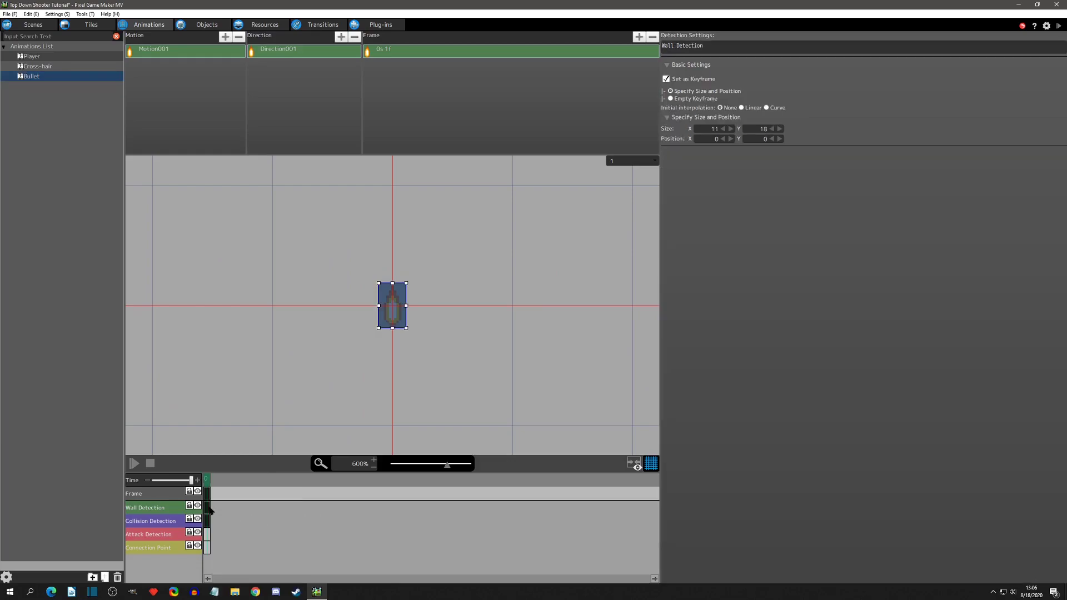
right_click(207, 507)
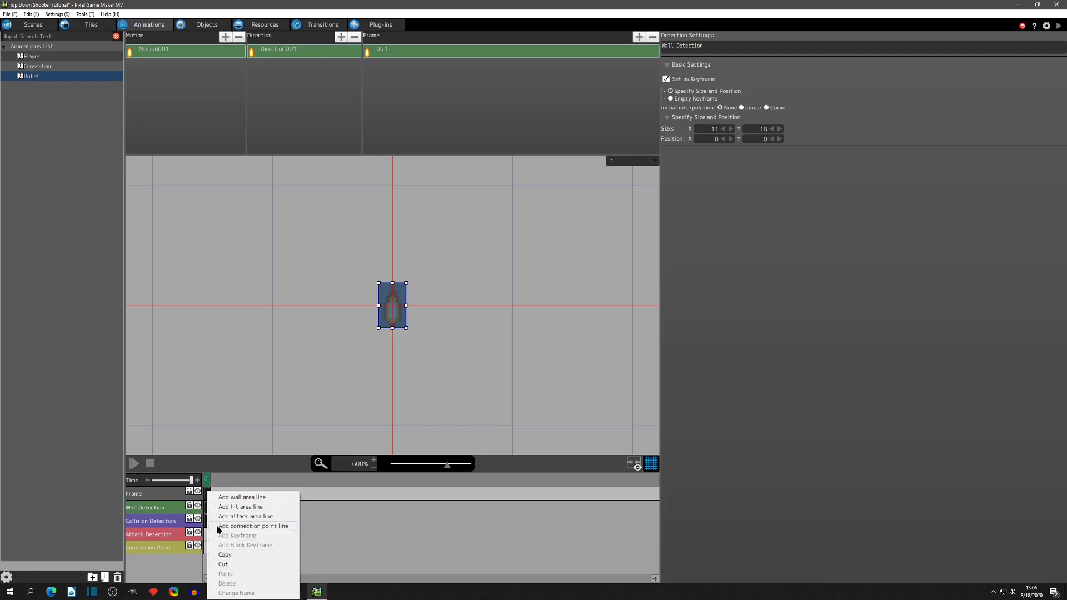
click(224, 564)
click(208, 521)
right_click(209, 525)
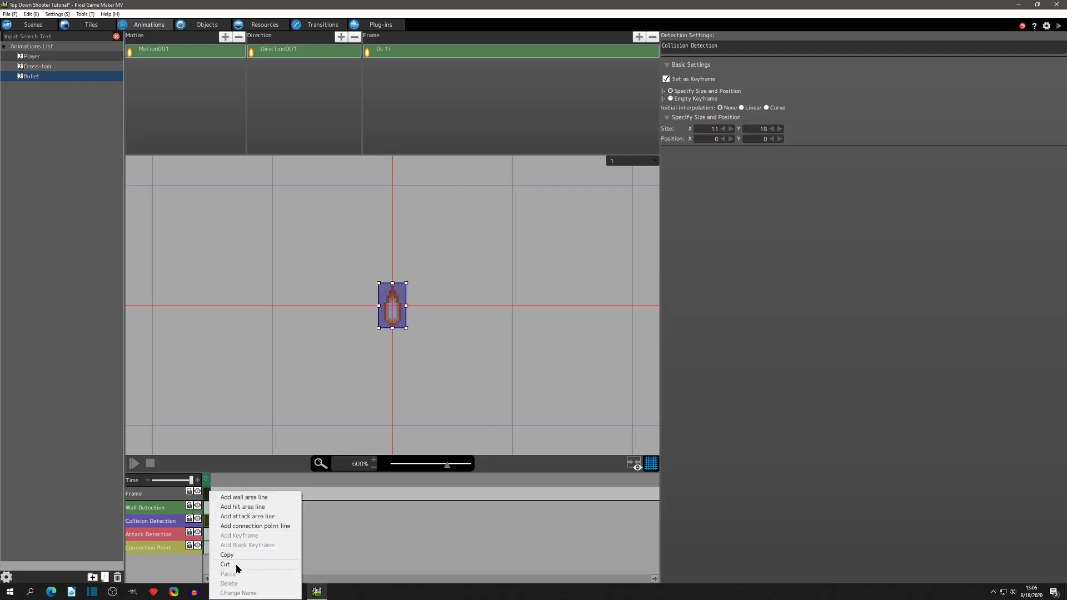
click(238, 568)
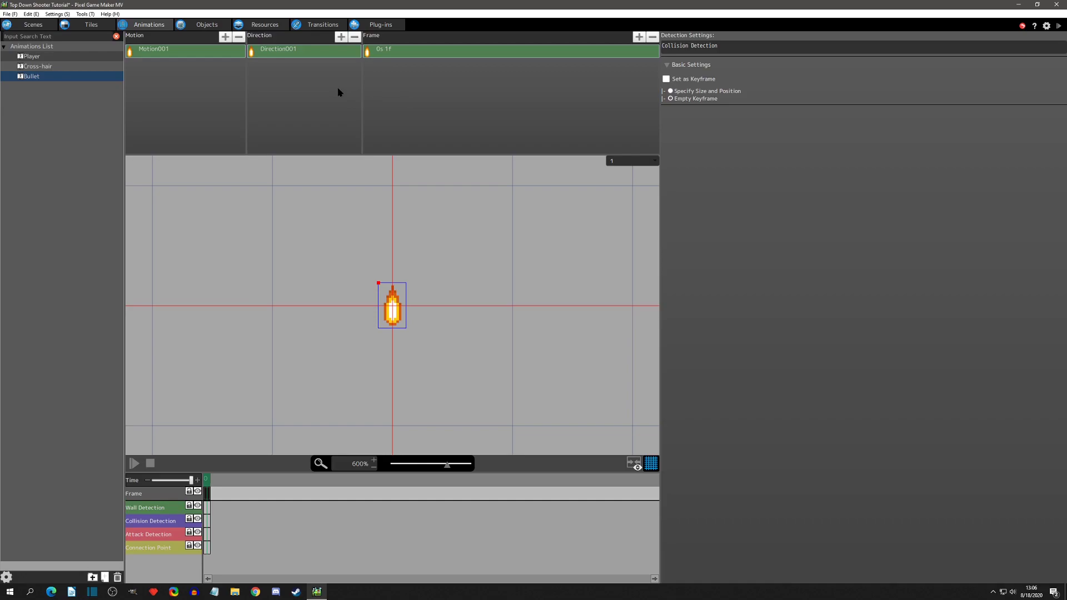
Enable Rotate and Auto-generate for the Bullet animation's direction.
click(305, 55)
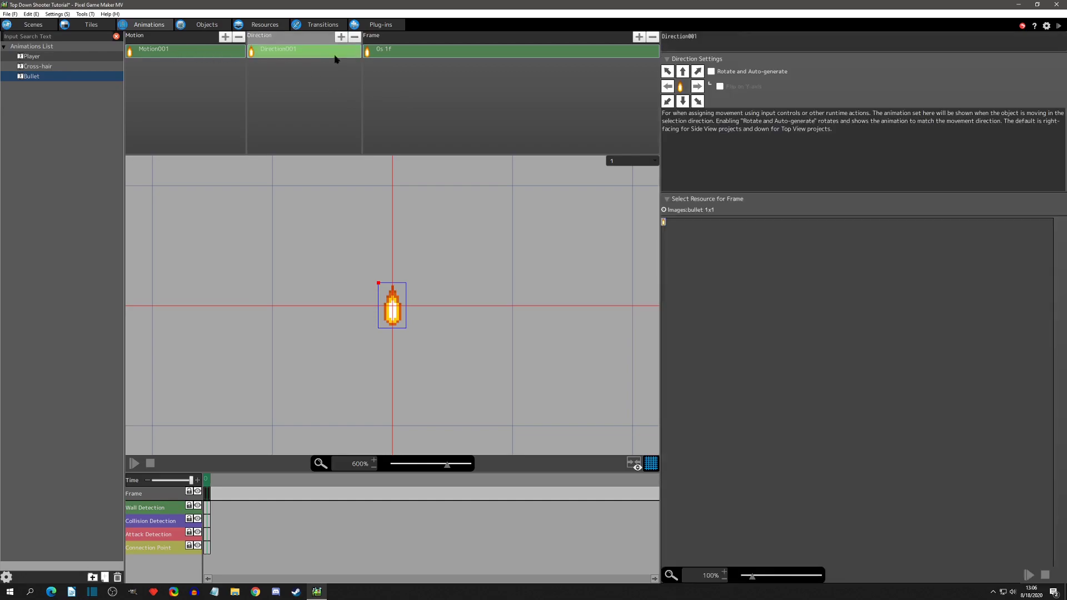
click(712, 73)
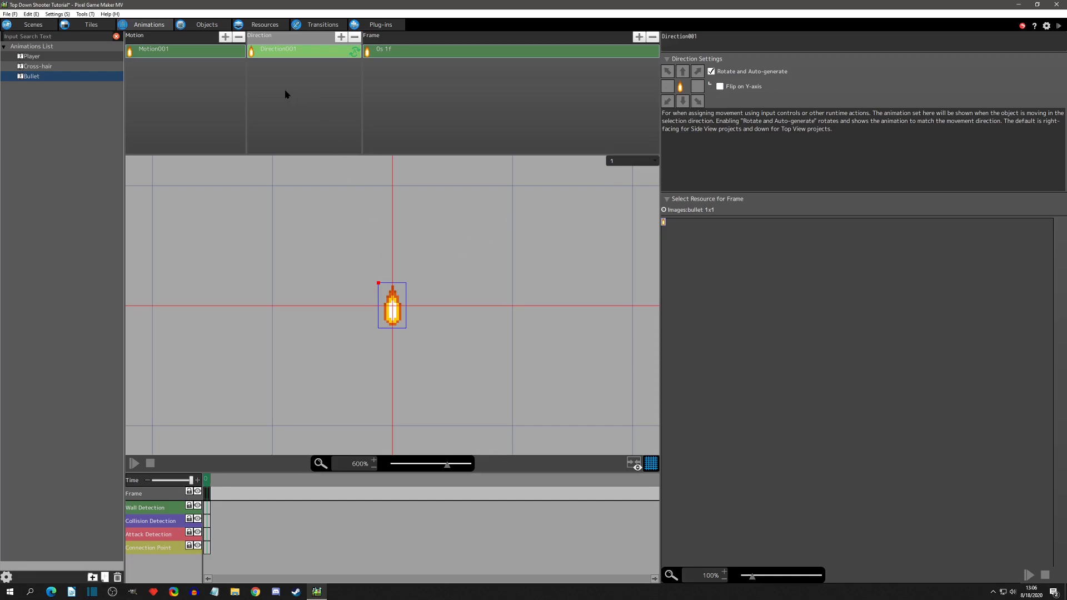
Create an object named Bullet that uses the Bullet animation and belongs to the Player Group.
click(200, 25)
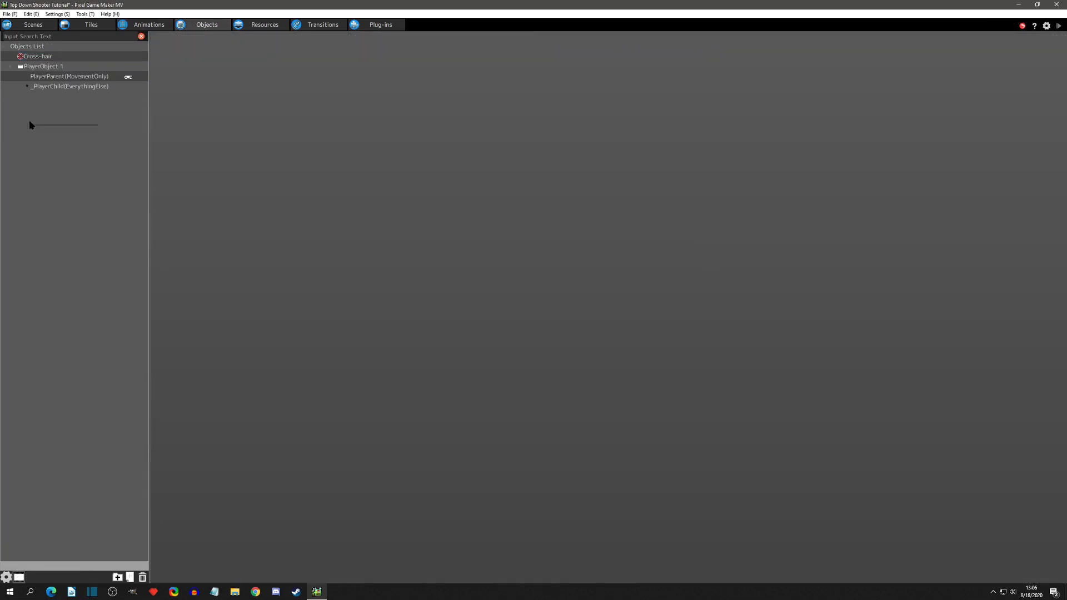
right_click(29, 121)
click(51, 139)
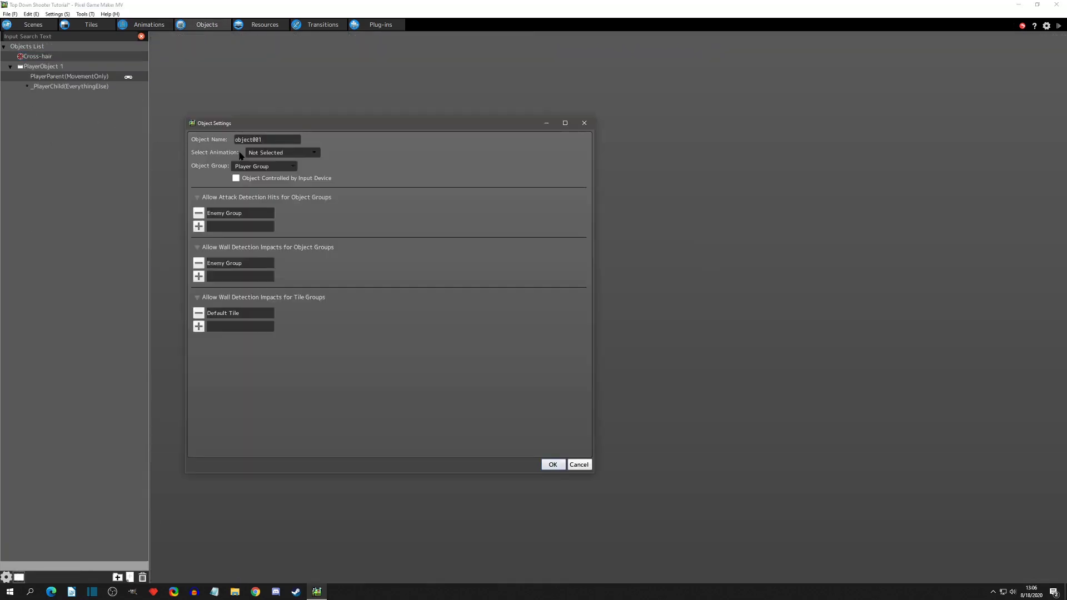
text(BBullet)
click(266, 155)
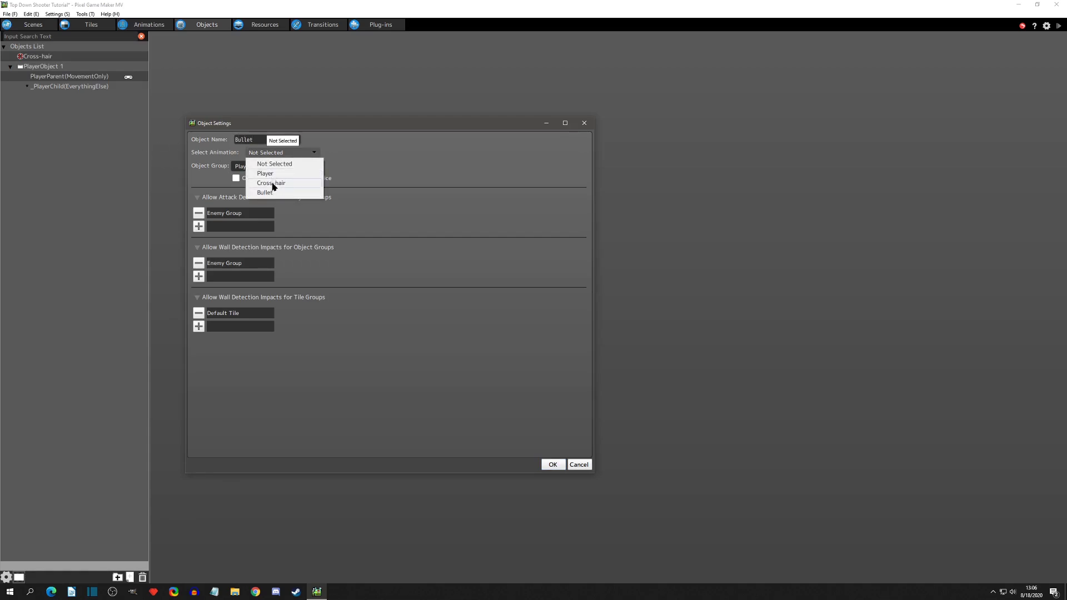
click(272, 194)
click(273, 167)
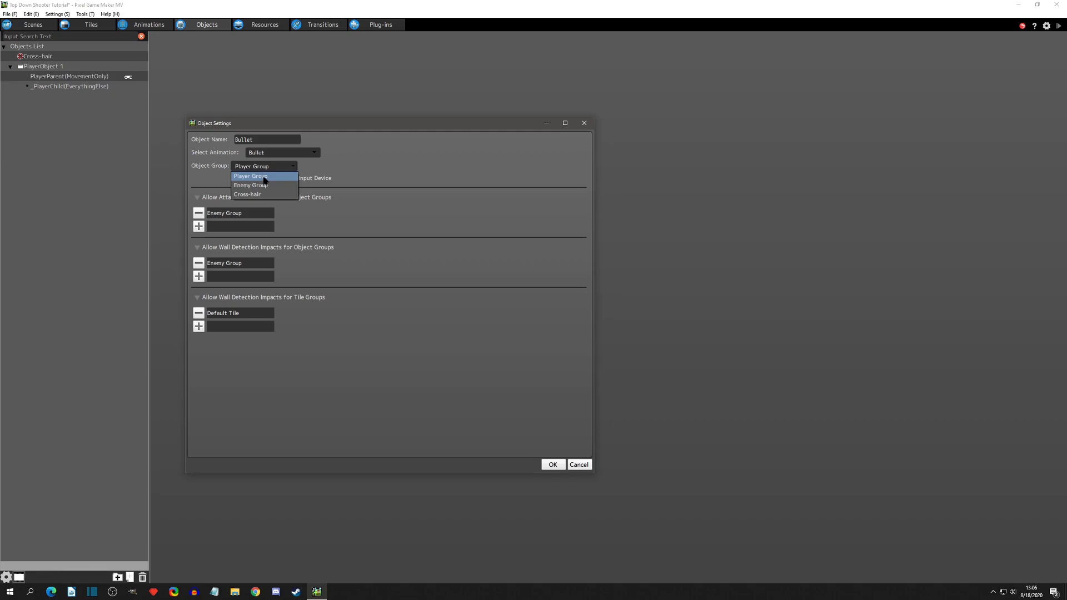
click(265, 178)
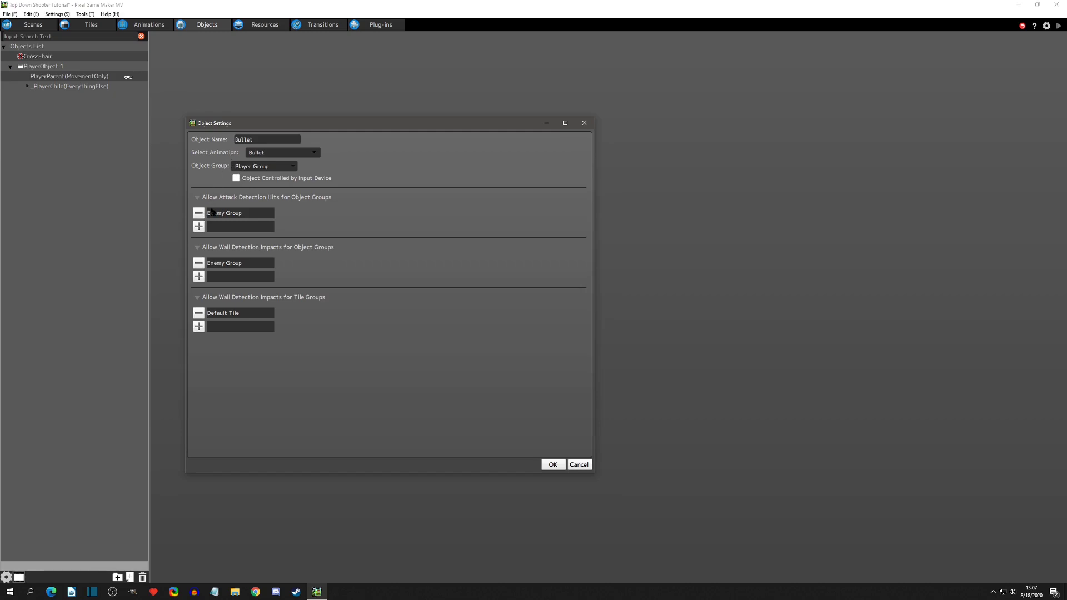
click(553, 464)
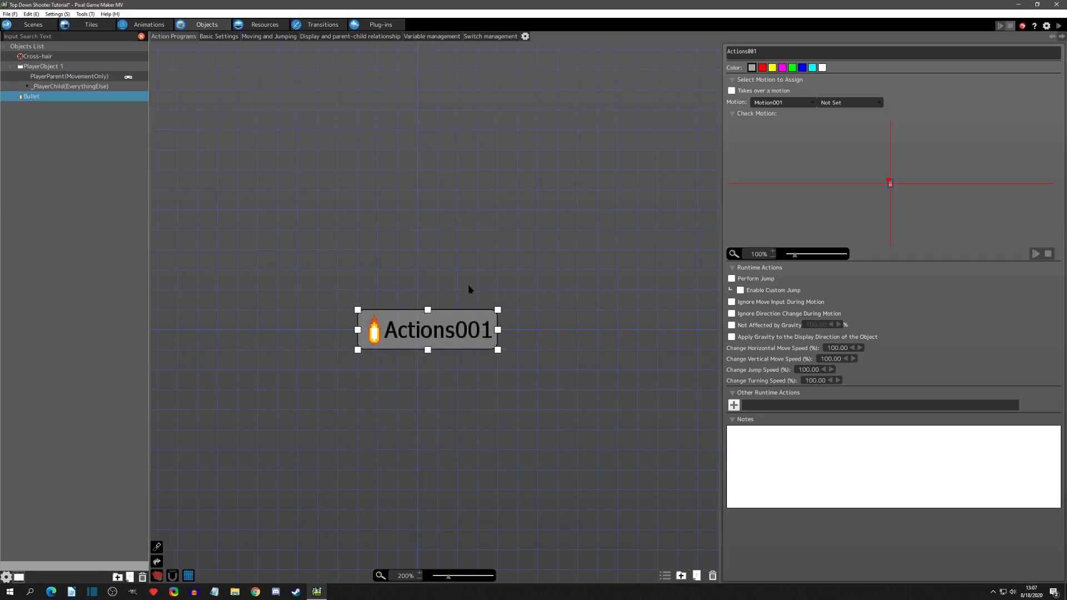
Rename the Bullet object's initial action to seek and shift its box slightly on the grid.
middle_drag(469, 287, 465, 253)
drag(777, 55, 682, 53)
text(see)
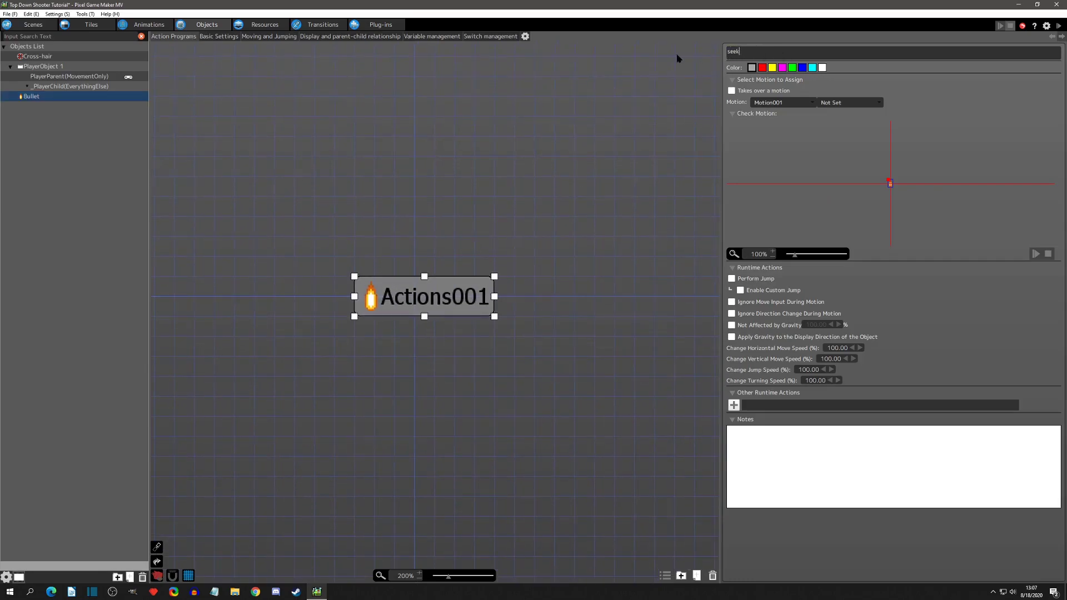
text(k)
mouse_move(457, 281)
mouse_down()
mouse_move(437, 281)
mouse_move(447, 281)
mouse_up()
Add a second action below seek and name it destroy.
right_click(379, 370)
click(392, 387)
drag(392, 387, 379, 389)
drag(769, 59, 723, 53)
text(destroy)
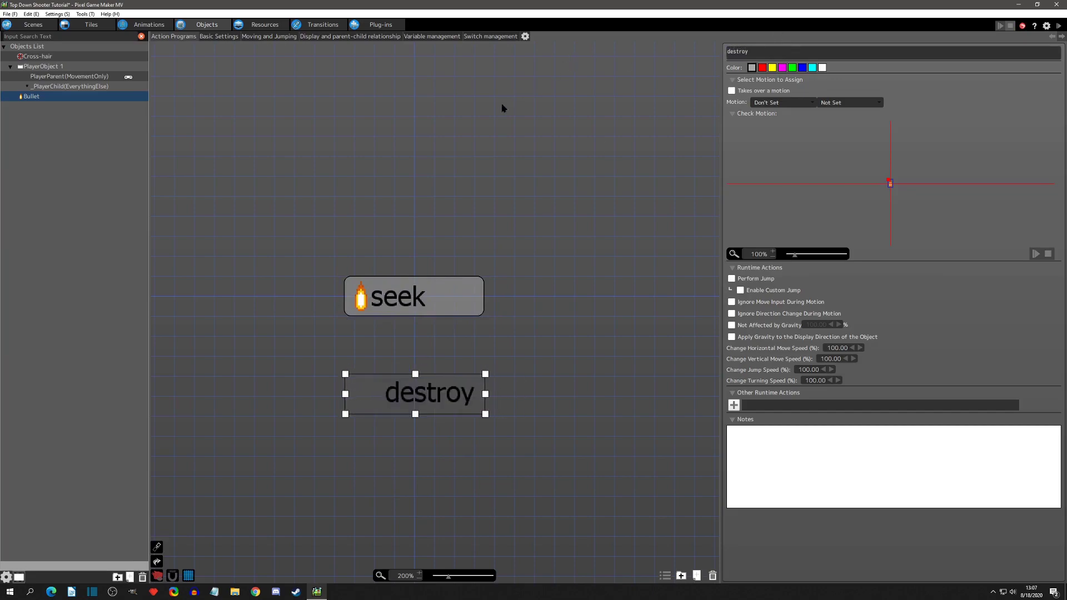
Link the seek action to the destroy action and space the destroy box further below seek.
right_click(417, 298)
click(436, 311)
click(414, 384)
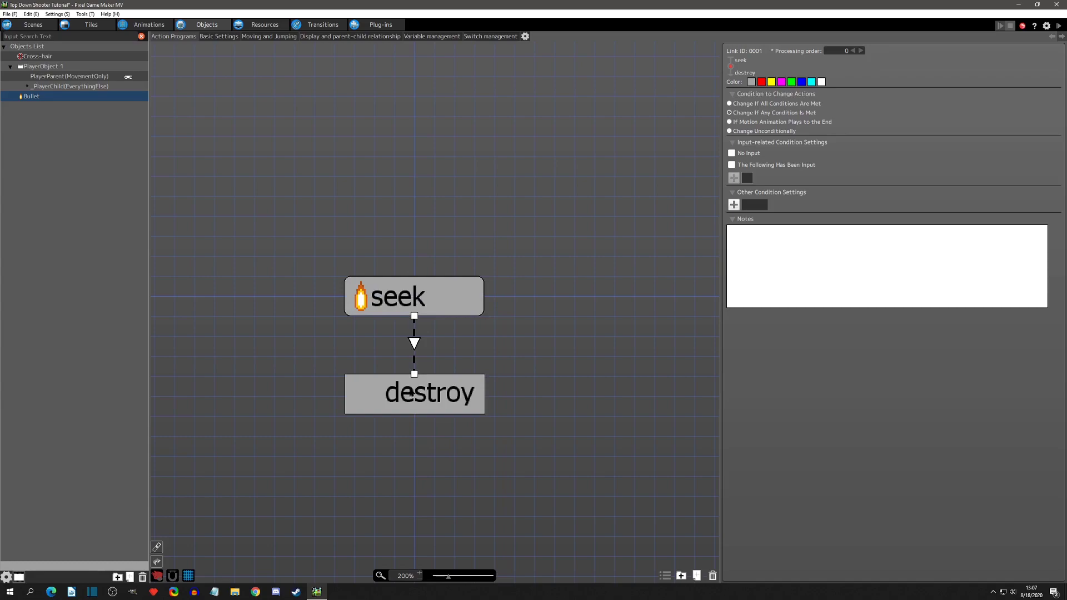
drag(415, 400, 420, 419)
click(441, 289)
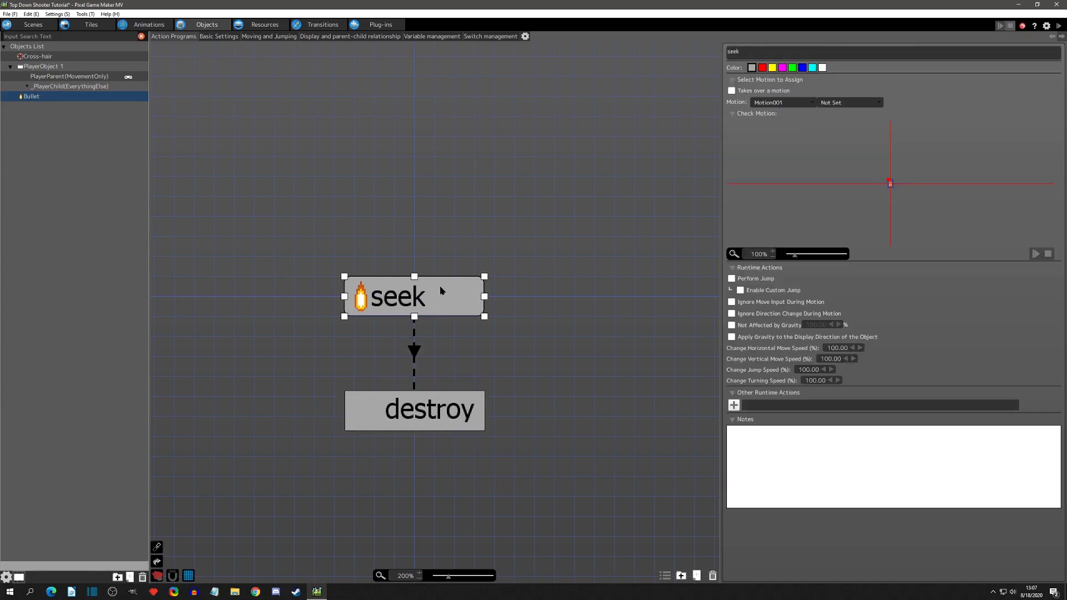
Set the Bullet object's horizontal and vertical movement to 15 and enable Auto-adjust Diagonal Move Speed.
click(261, 37)
click(257, 200)
text(15)
key(Tab)
click(504, 202)
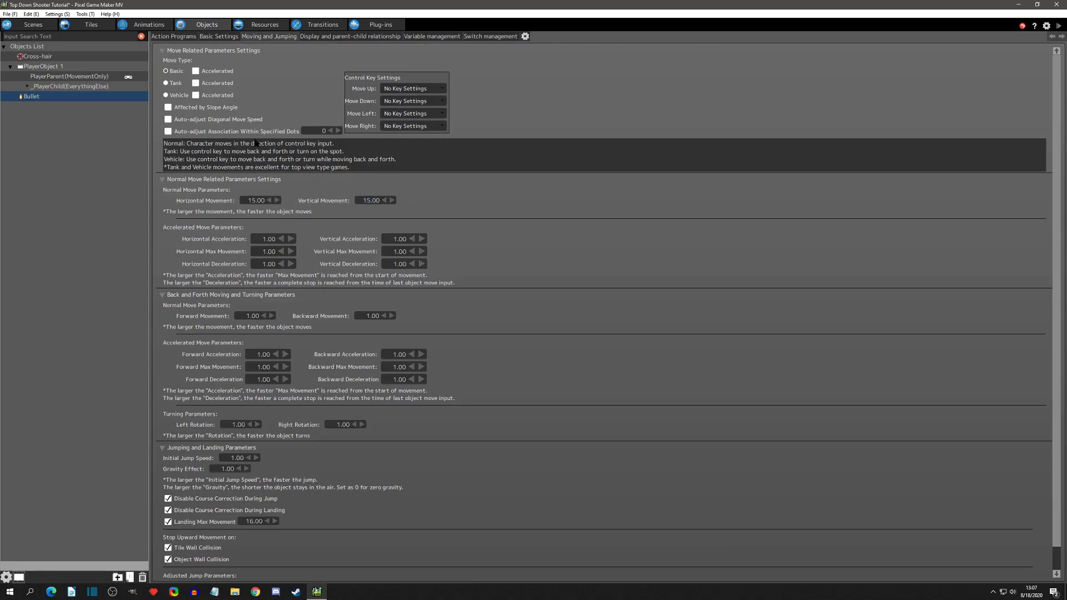
click(168, 121)
Add the Bullet Shot Settings item to the _PlayerChild(EverythingElse) object.
click(49, 87)
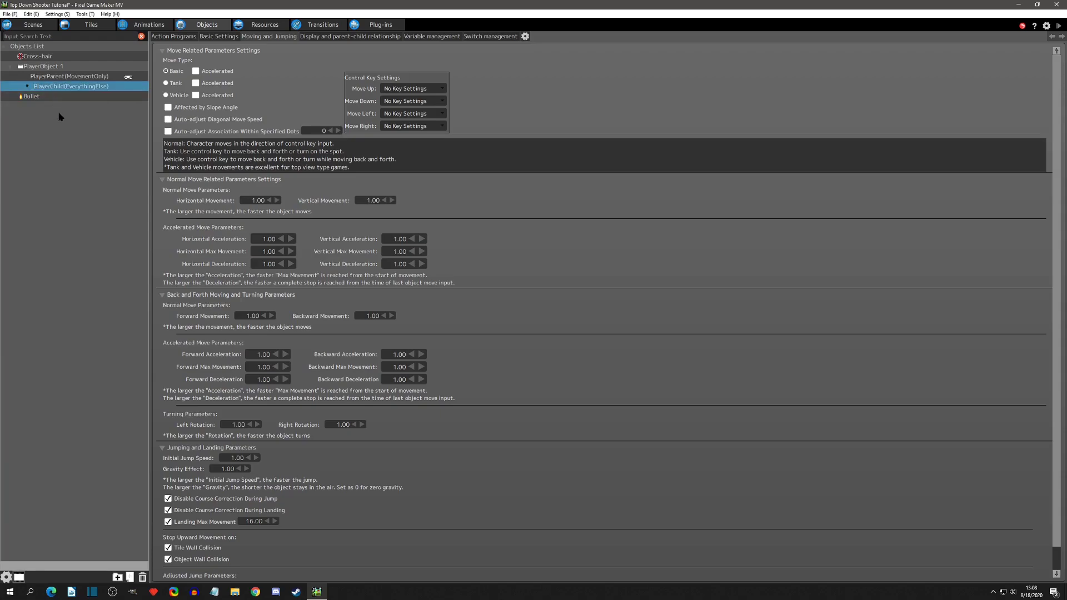
click(168, 37)
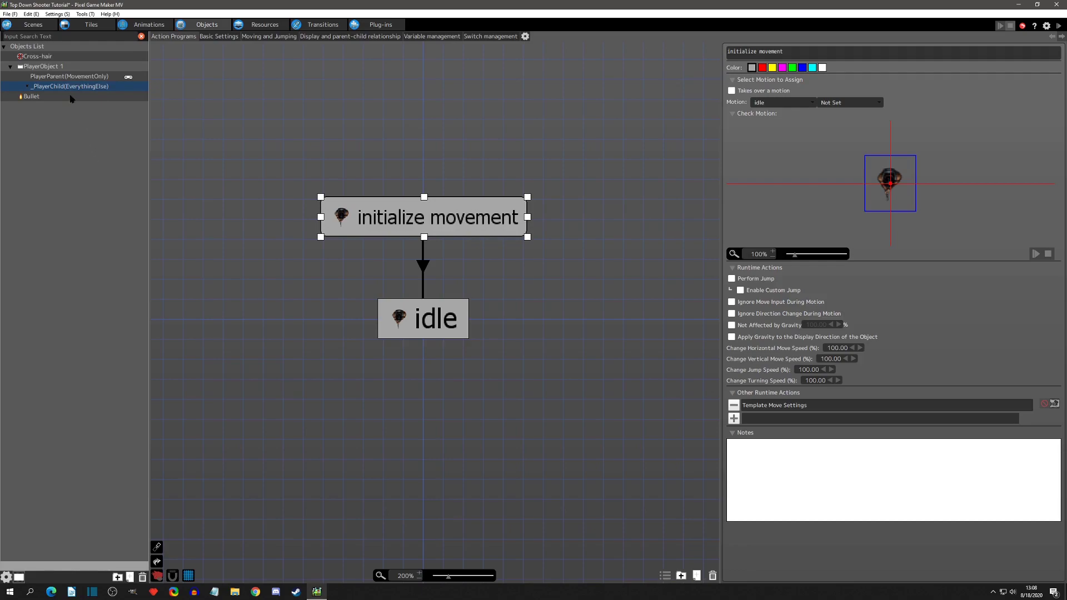
click(525, 36)
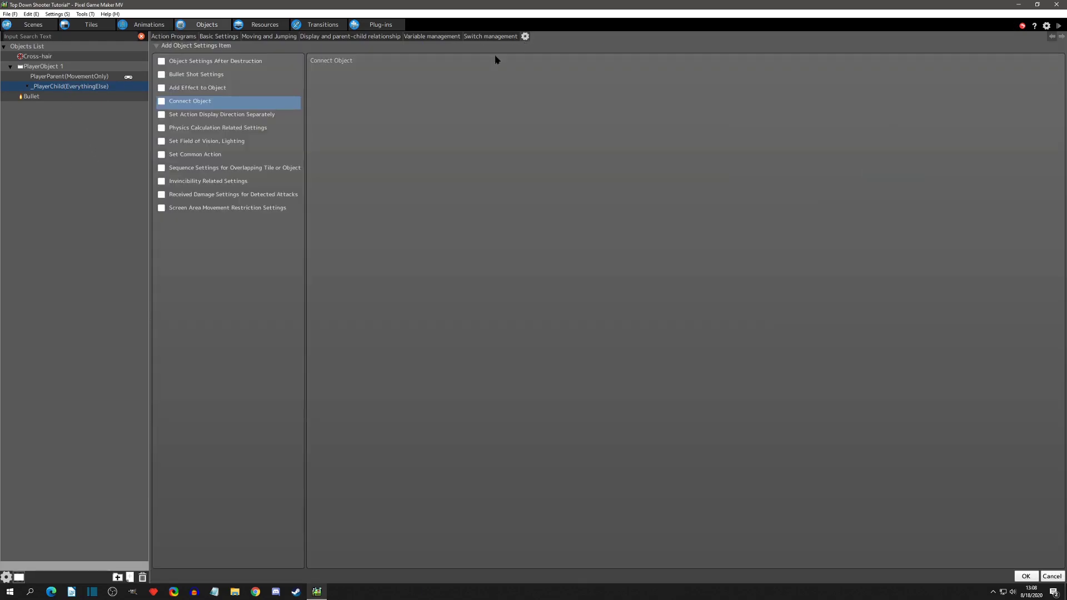
click(162, 74)
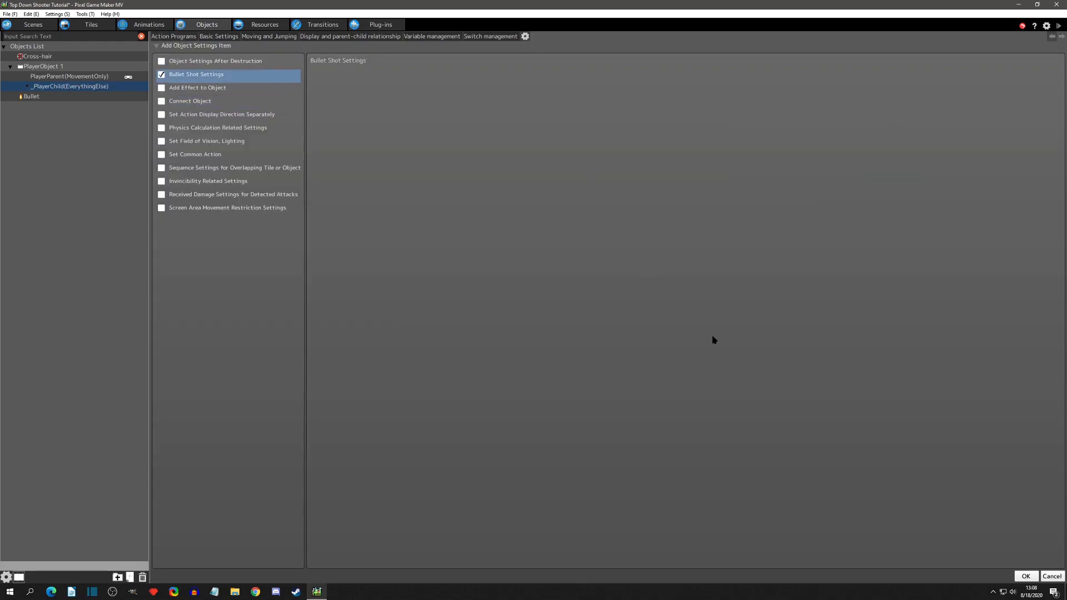
click(1026, 576)
Add a bullet entry named Bullet that uses the Bullet object, with No Limit on bullets allowed in the scene.
click(536, 38)
click(163, 63)
click(309, 60)
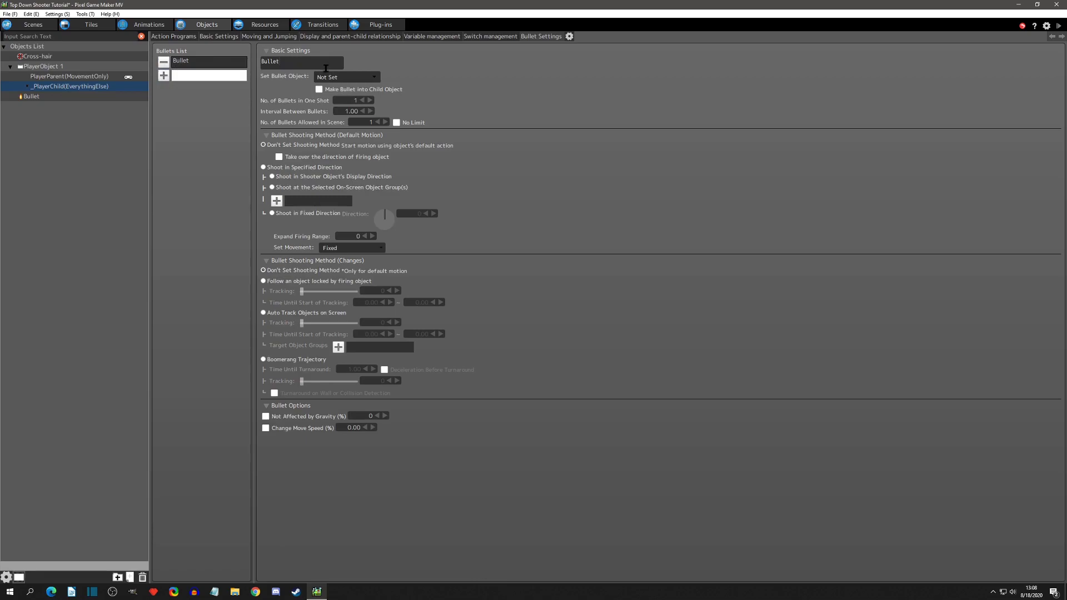
click(344, 78)
click(343, 124)
click(406, 124)
Make the bullet shoot in a specified direction, aimed at the on-screen Cross-hair object group.
click(264, 168)
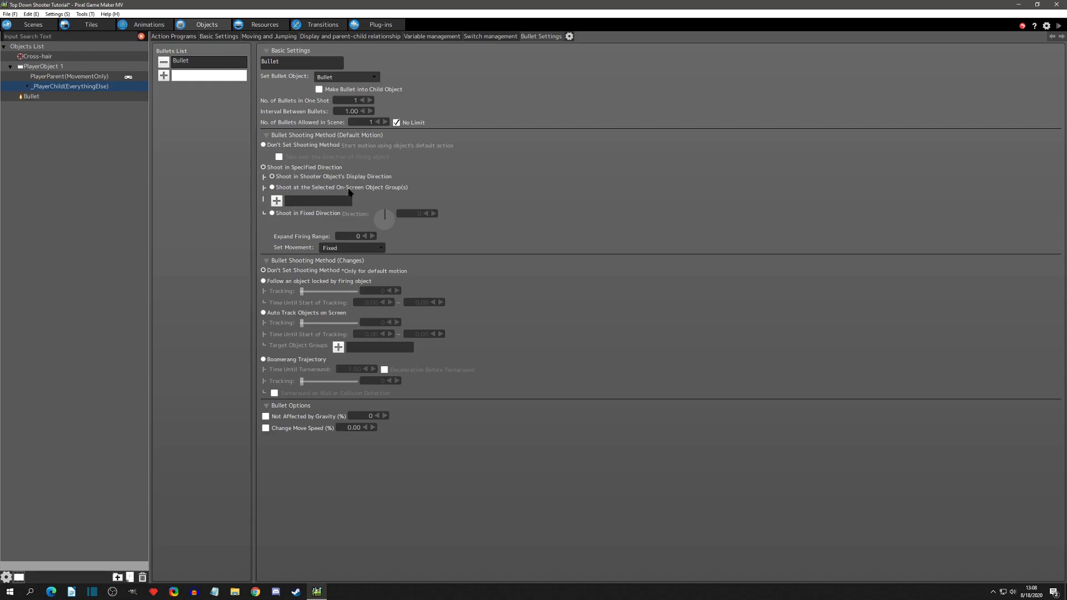
click(273, 188)
click(276, 202)
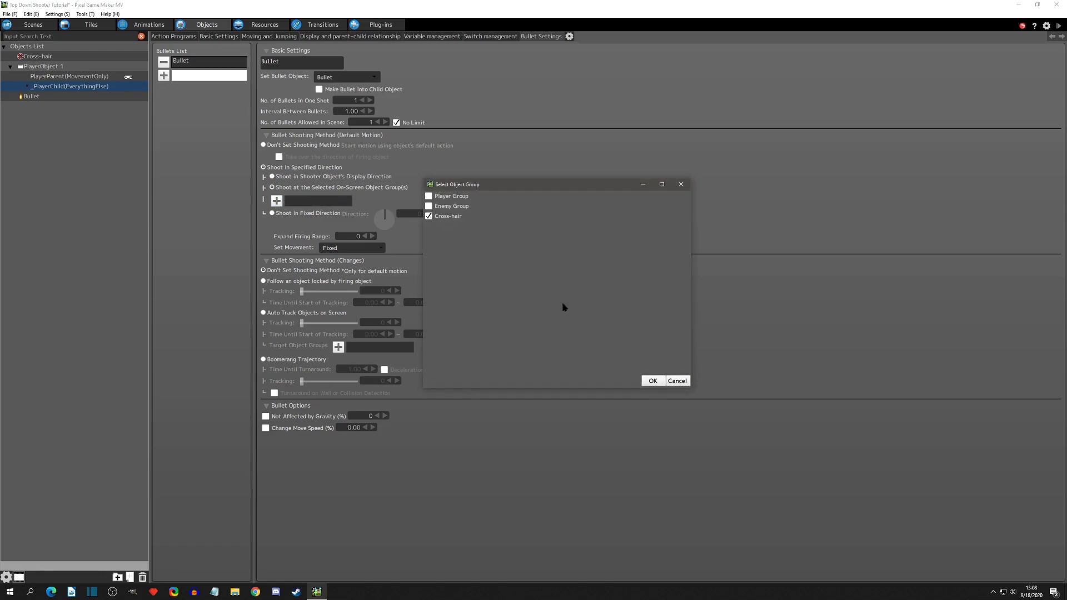
click(654, 383)
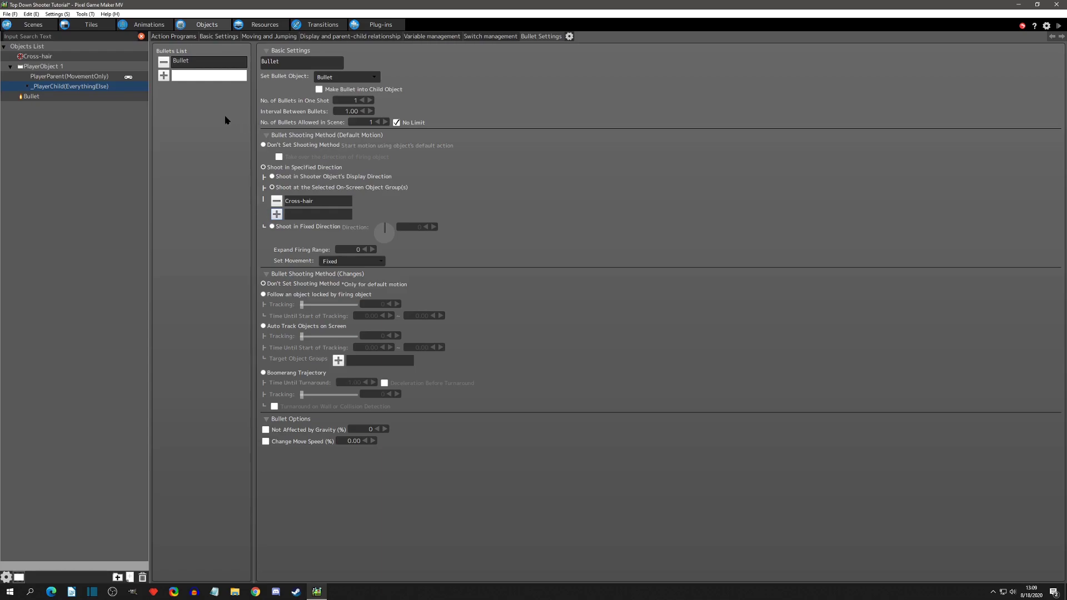
Duplicate the player child's idle action beside the original and name the copy shoot.
click(173, 37)
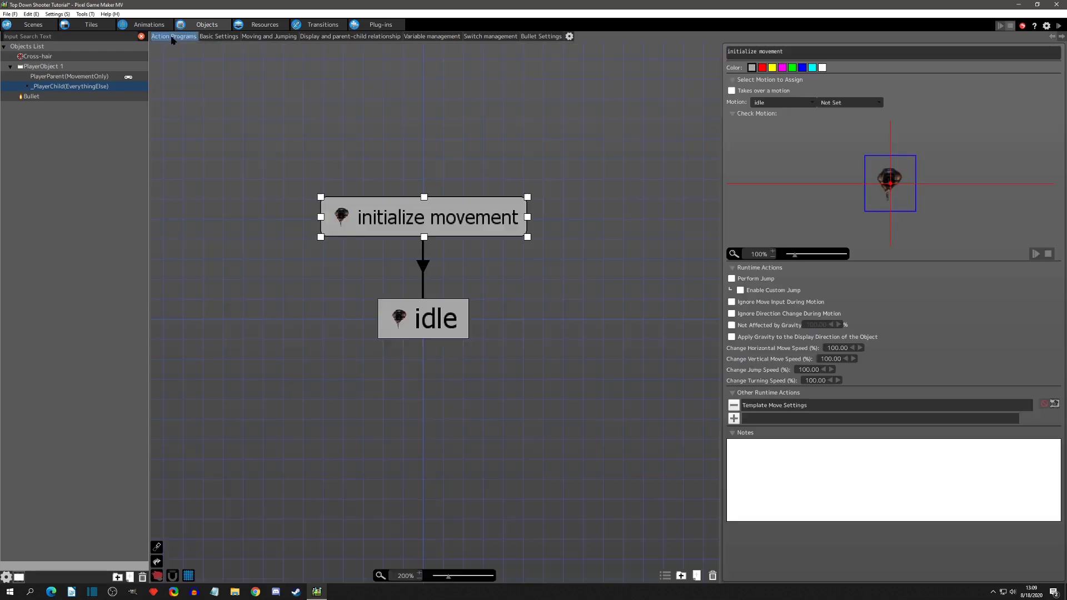
click(455, 320)
key(ctrl+c)
click(503, 331)
key(ctrl+v)
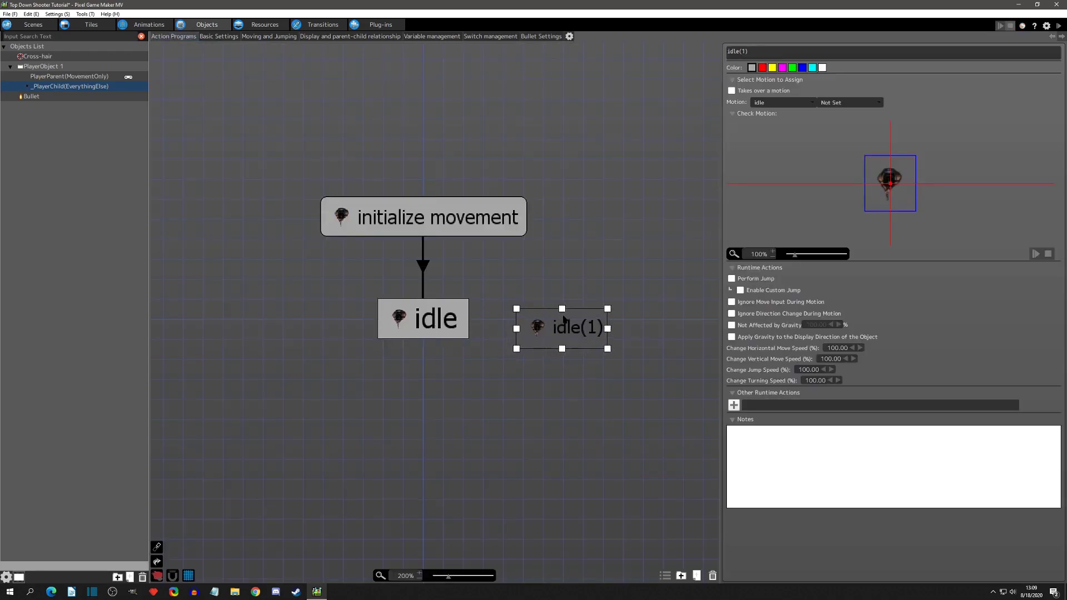
drag(749, 52, 633, 51)
text(shoot)
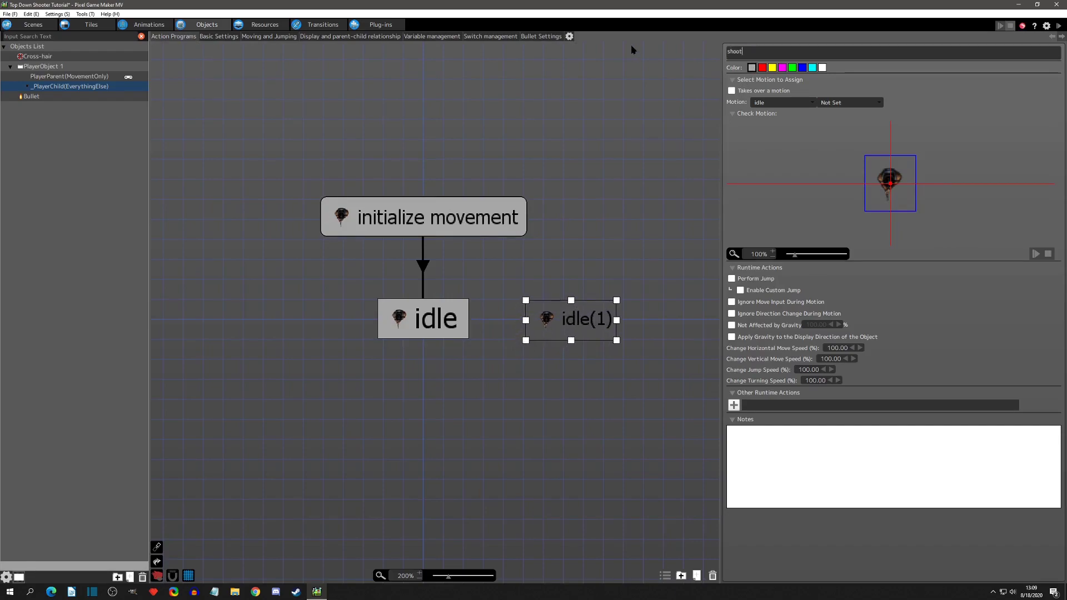
Link the idle action to the shoot action with control key A and trigger type On Press as its input condition.
right_click(448, 321)
click(464, 329)
click(542, 324)
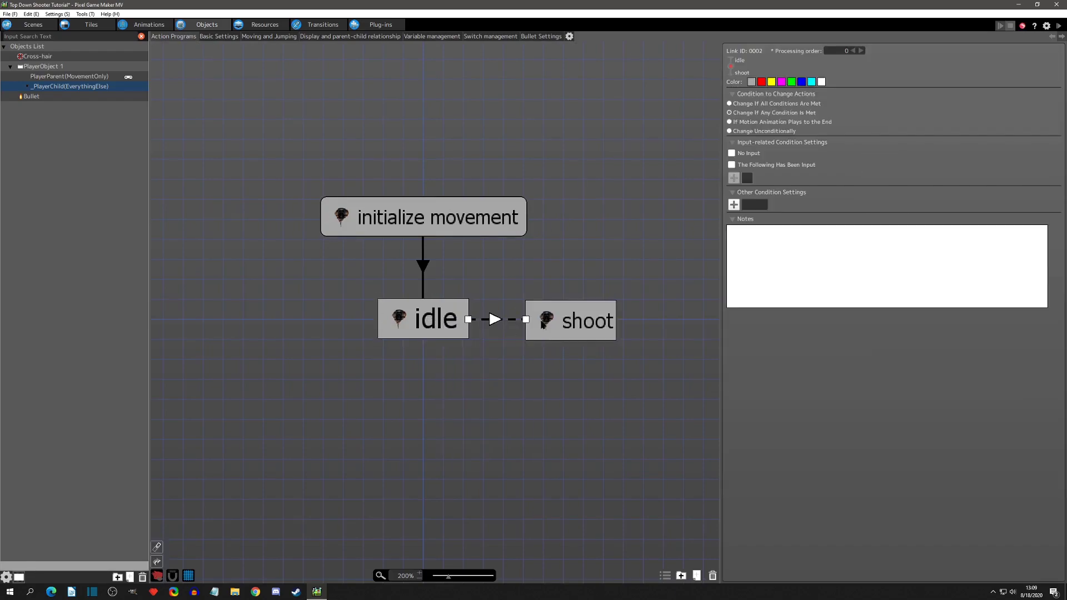
click(734, 178)
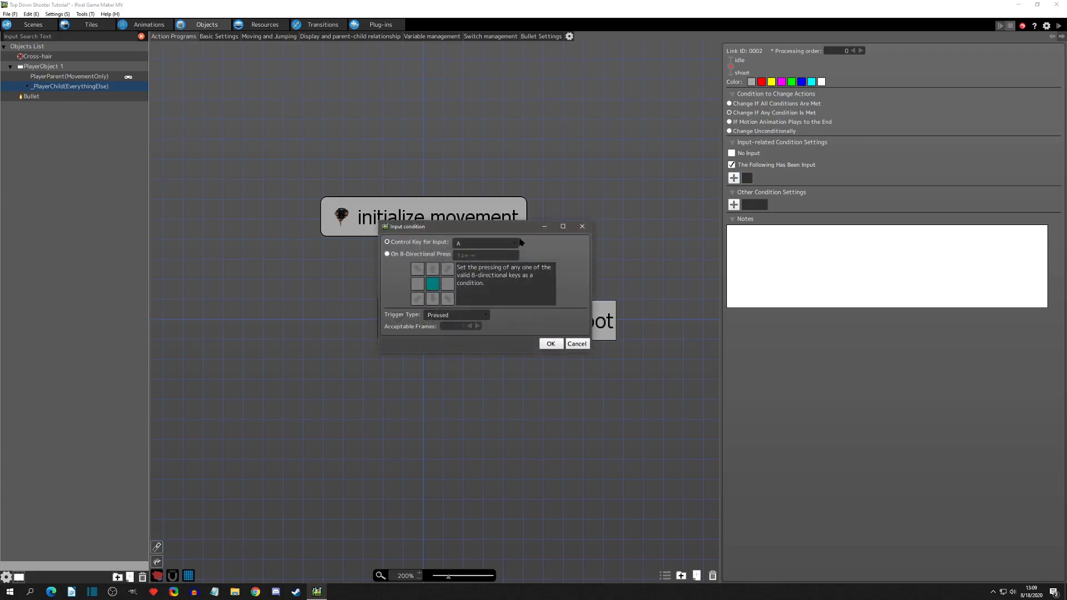
click(471, 246)
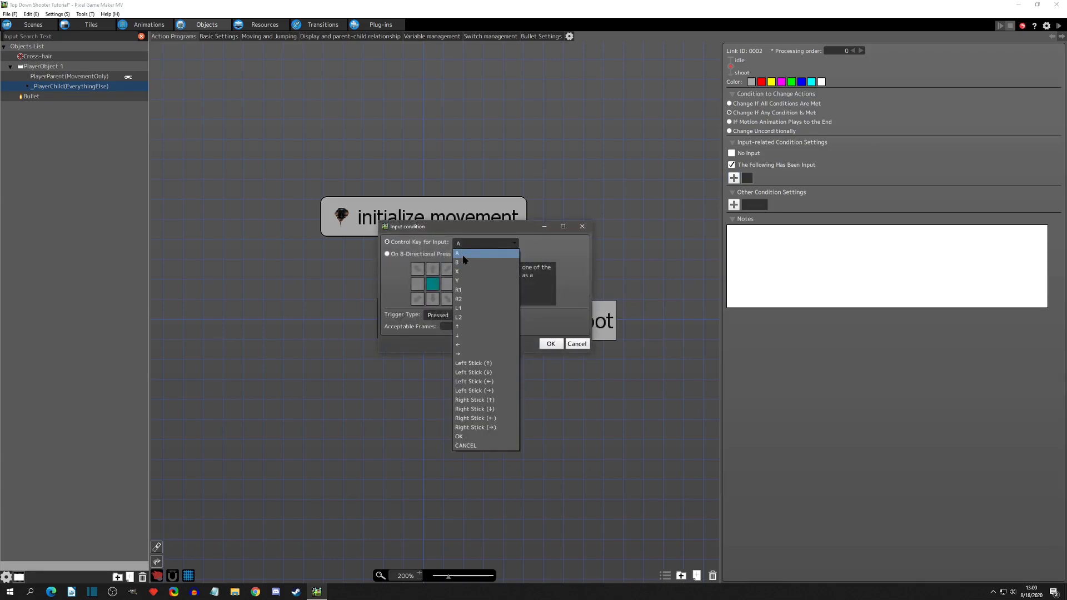
click(462, 255)
click(472, 316)
click(467, 333)
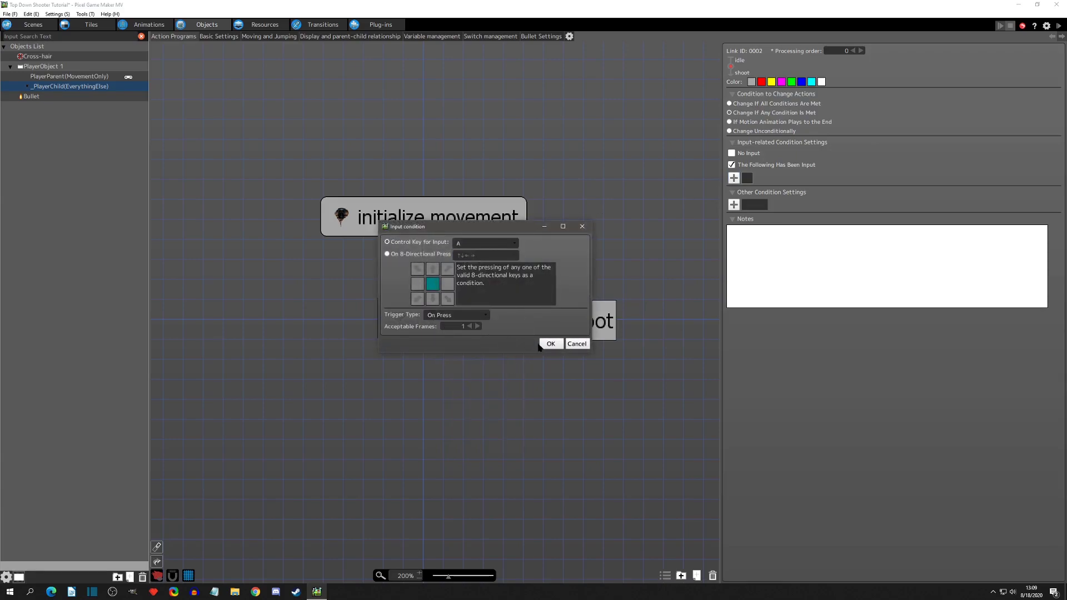
click(550, 343)
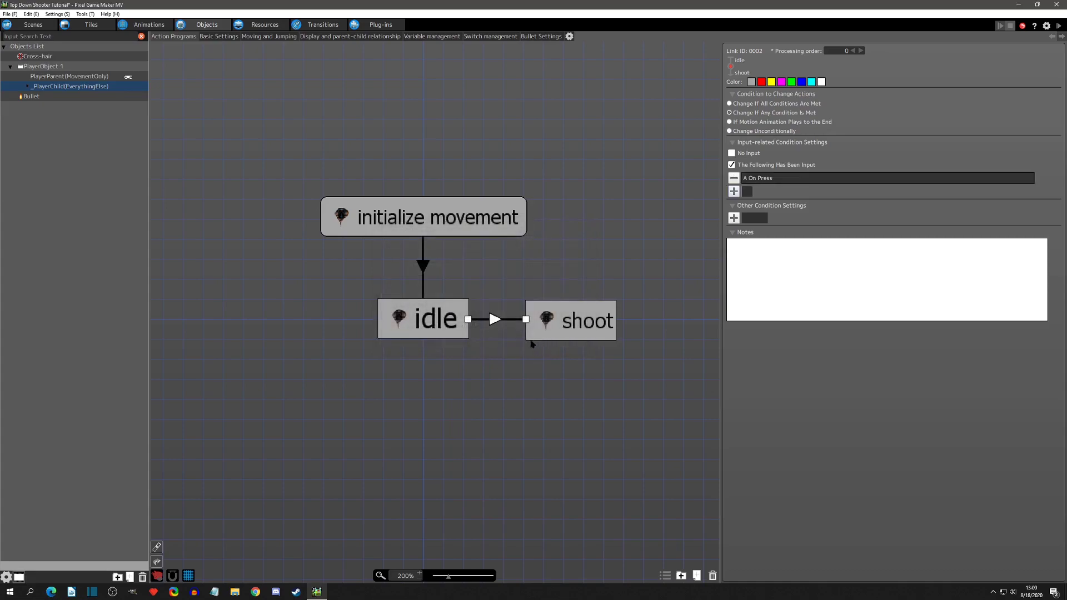
double_click(770, 181)
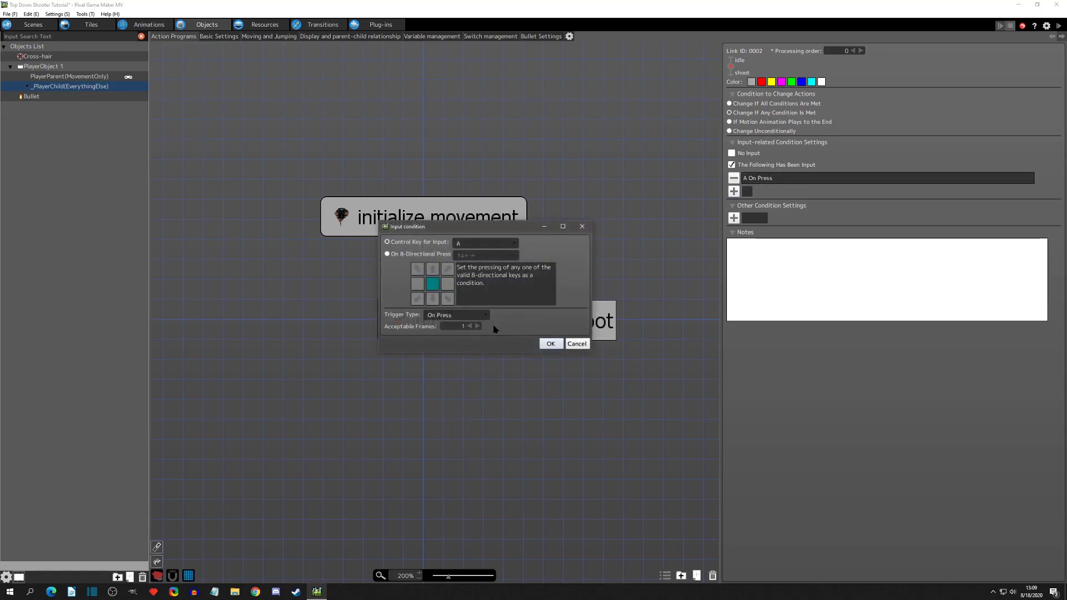
click(549, 343)
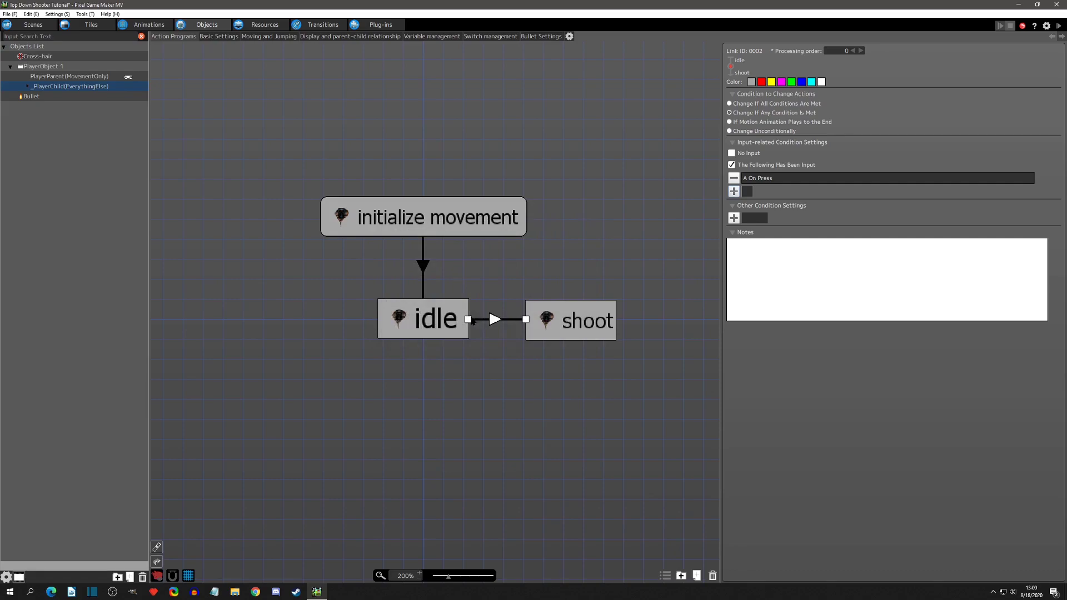
Move the idle-to-shoot link lower and add a return link from shoot to idle.
drag(470, 320, 470, 328)
click(544, 315)
right_click(543, 314)
click(557, 326)
click(472, 319)
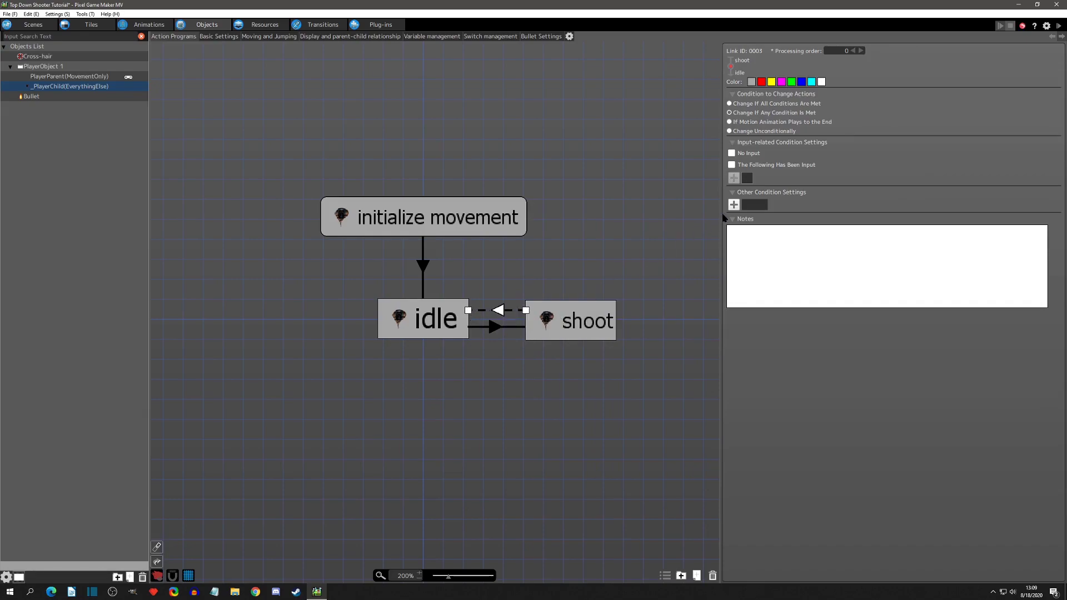
Give the shoot-to-idle link the condition After Certain Time Passes with a time of 0.10 seconds.
click(734, 205)
click(228, 124)
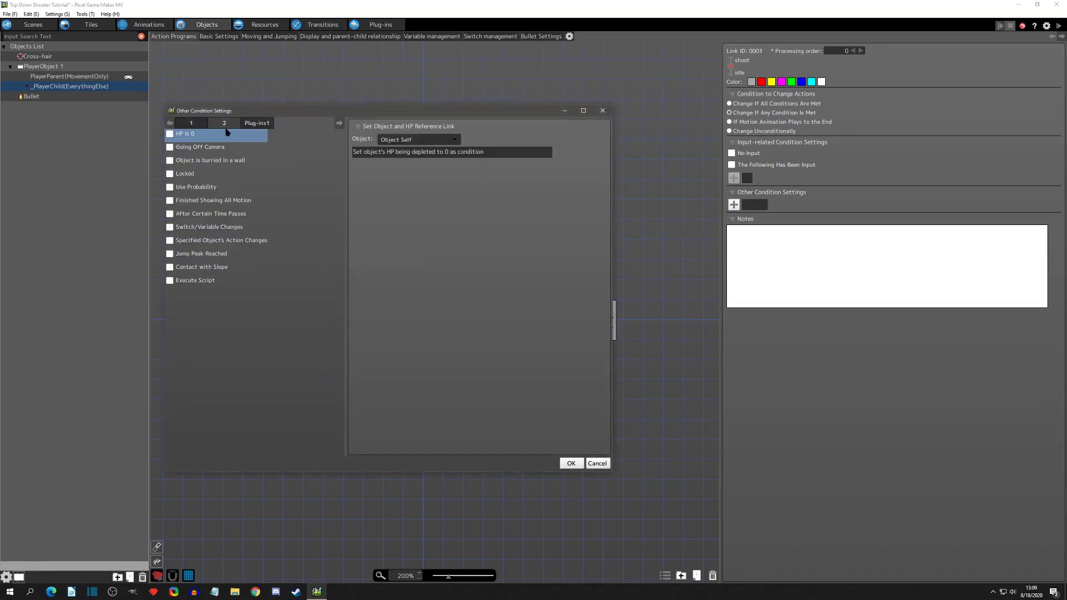
click(170, 214)
key(Up)
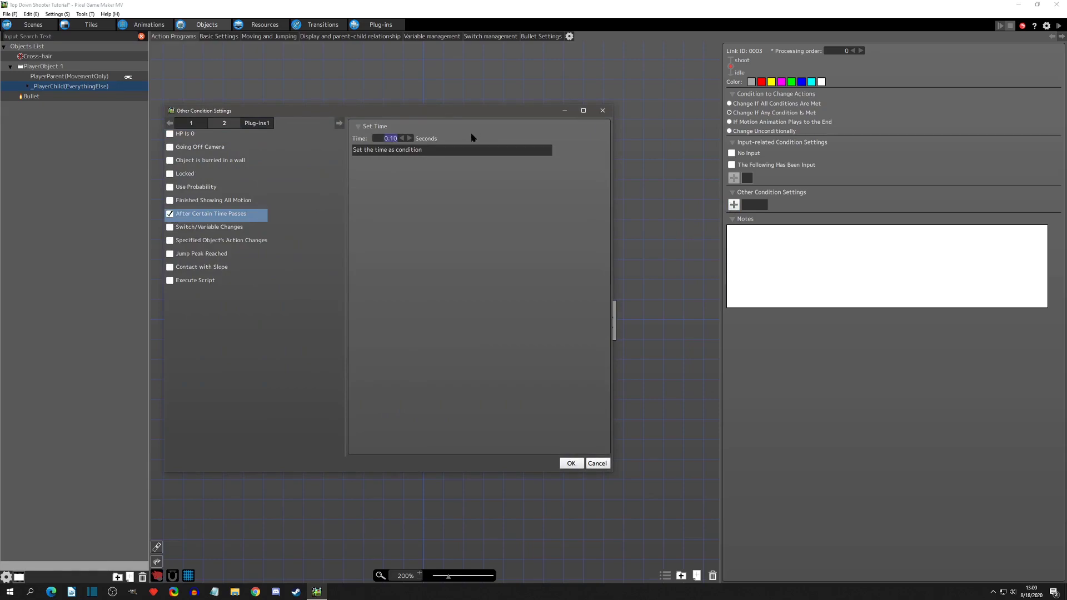
click(568, 464)
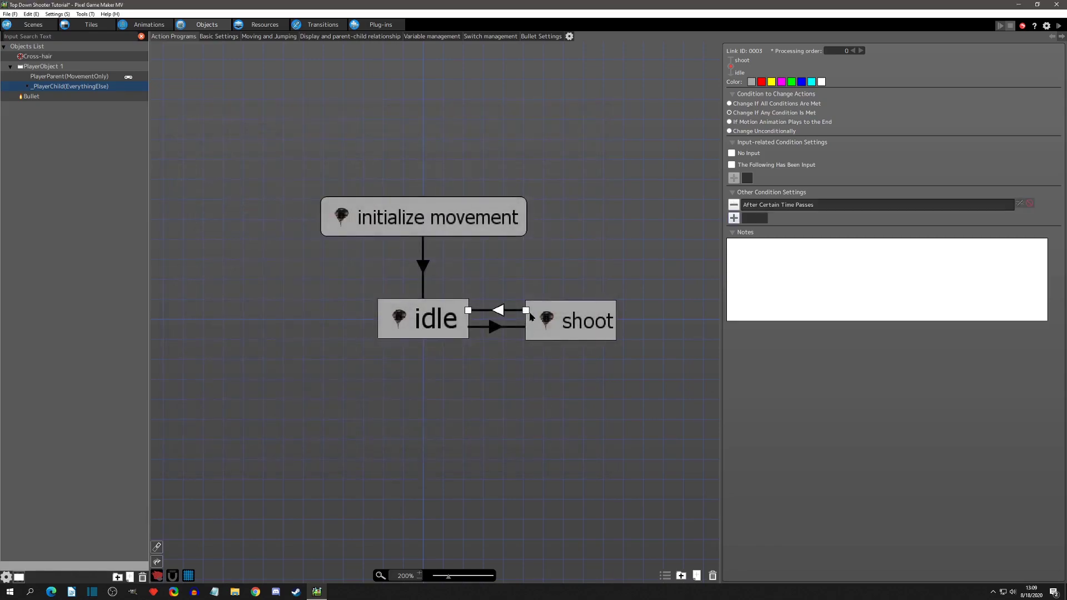
click(493, 328)
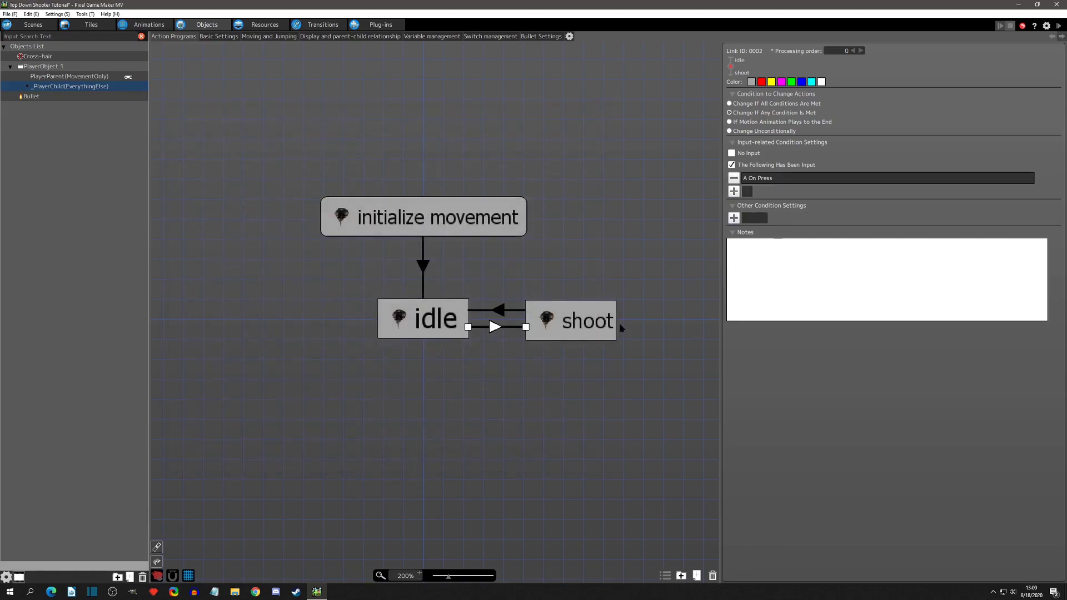
click(563, 329)
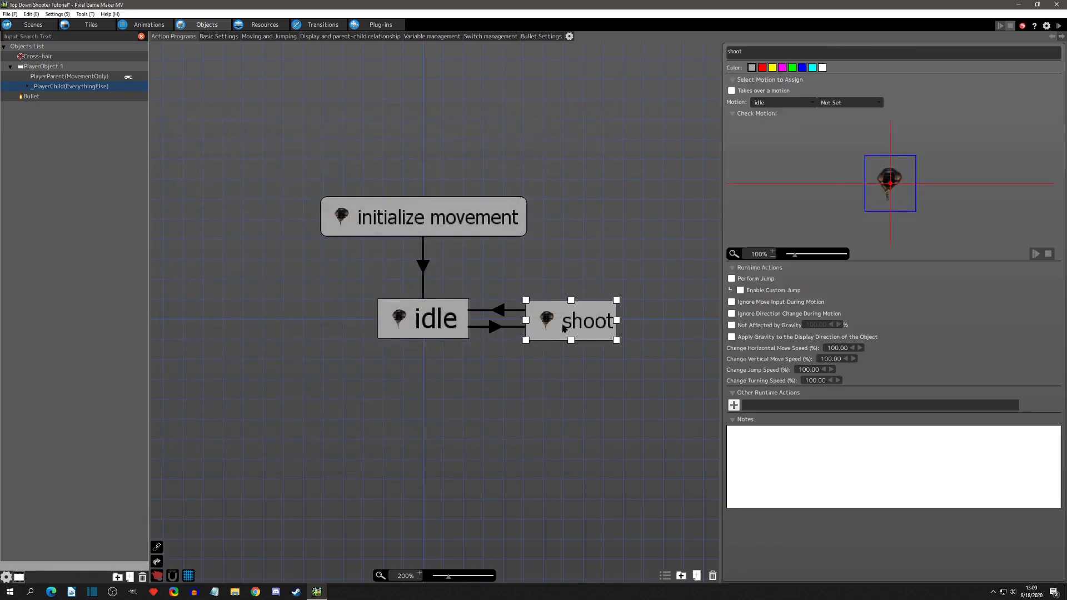
click(494, 329)
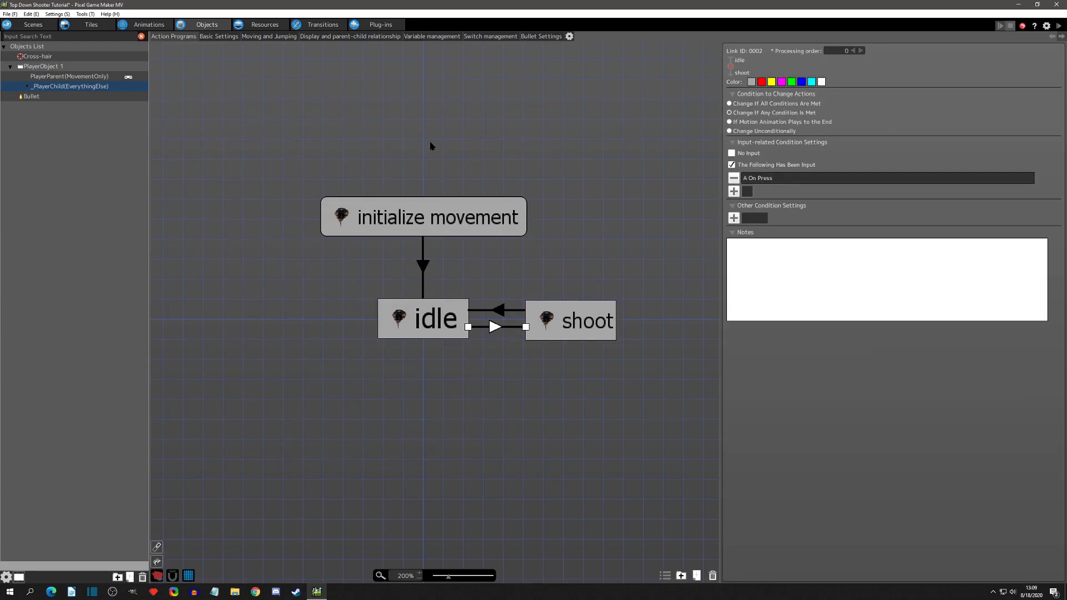
Assign Left Click as the keyboard/mouse input for control key A and briefly test-play the game.
click(60, 15)
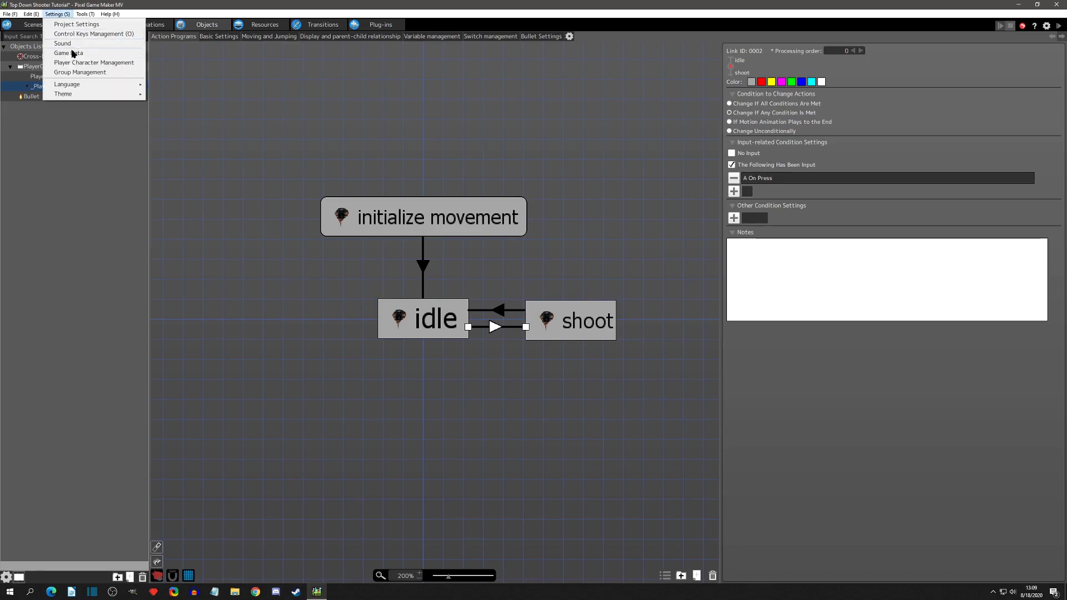
click(66, 34)
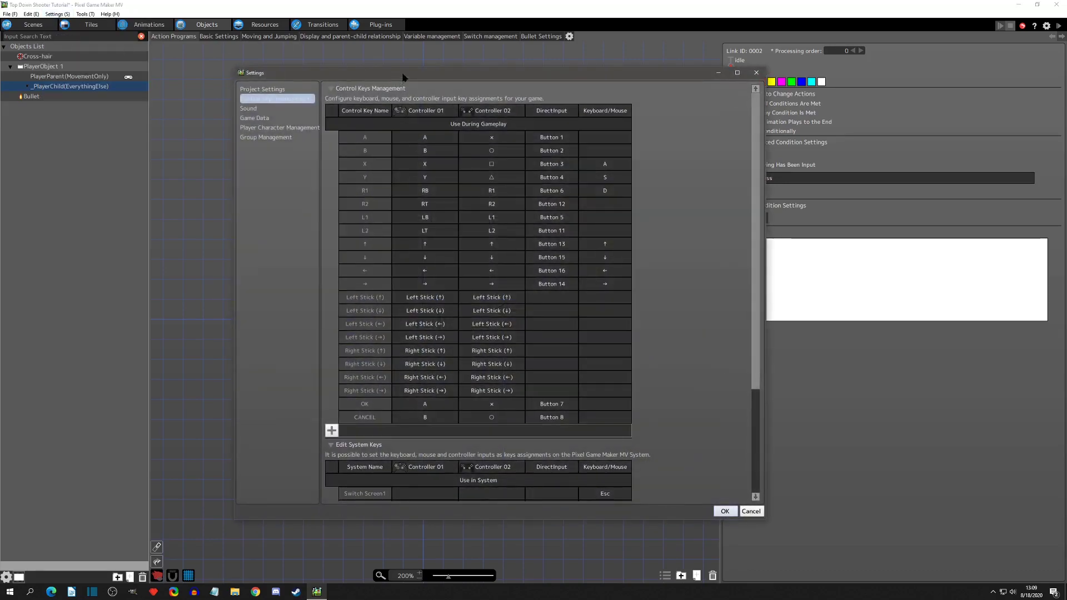
drag(400, 75, 330, 64)
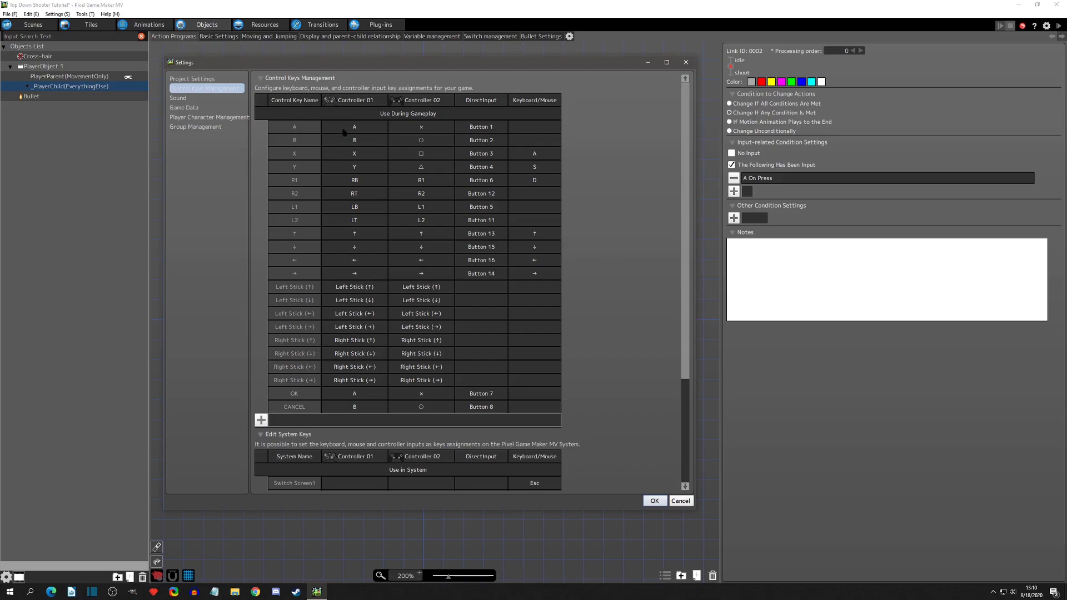
double_click(532, 128)
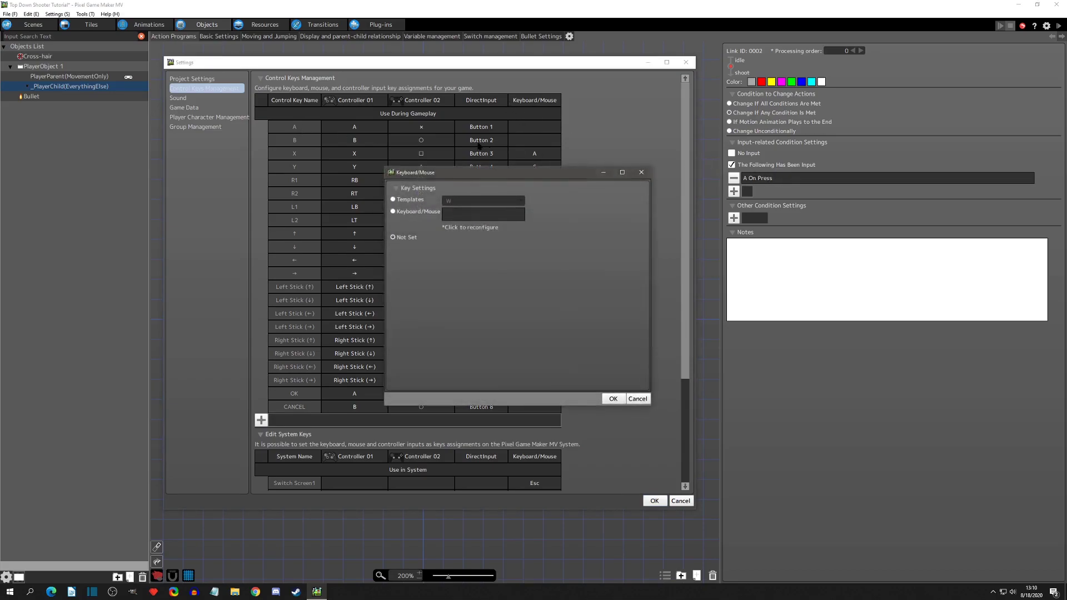
click(408, 209)
click(474, 216)
click(482, 218)
click(483, 217)
click(613, 399)
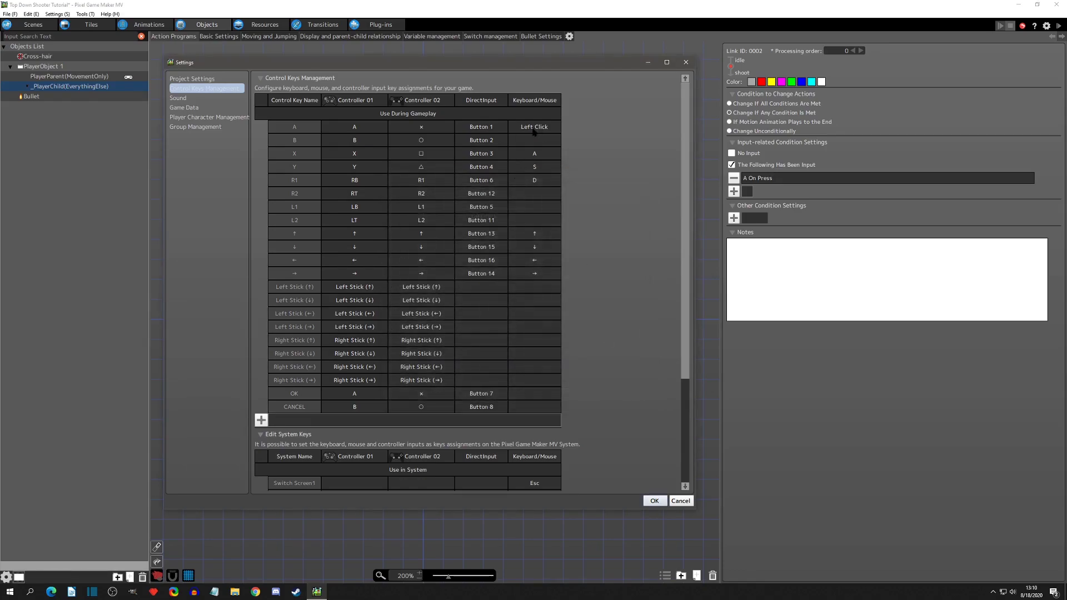
click(655, 500)
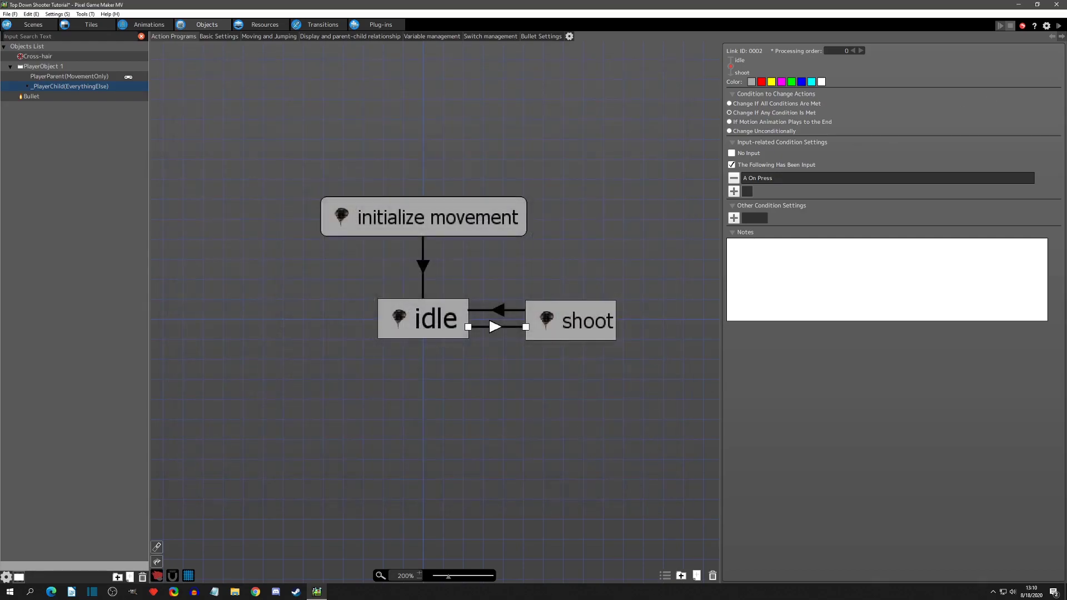
key(F5)
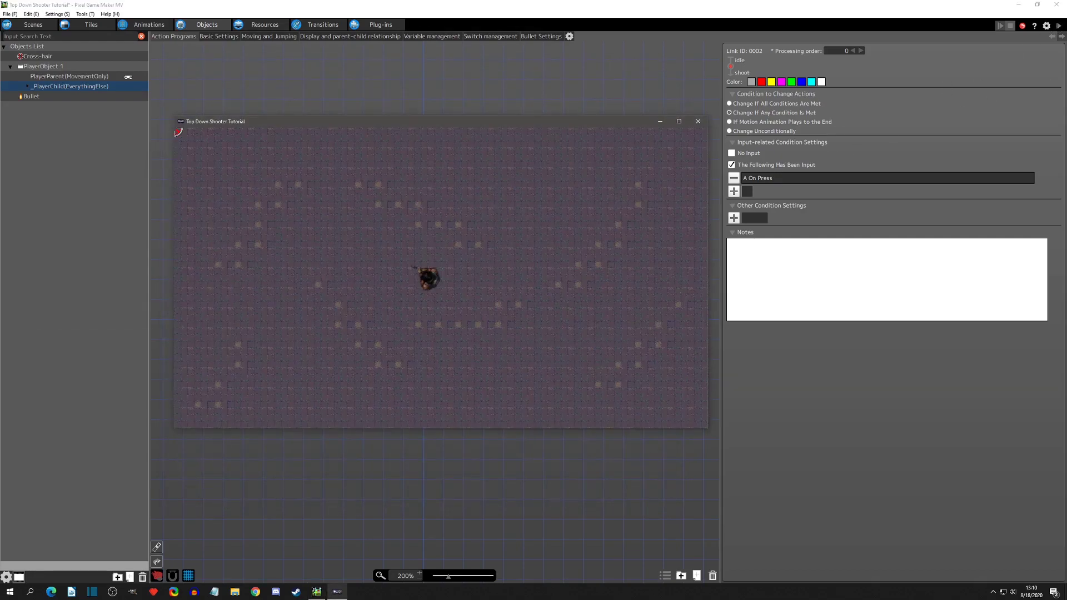
click(700, 122)
Add a Fire Bullet runtime action to the shoot action using Bullet, leaving the connection point as Not Set.
click(589, 313)
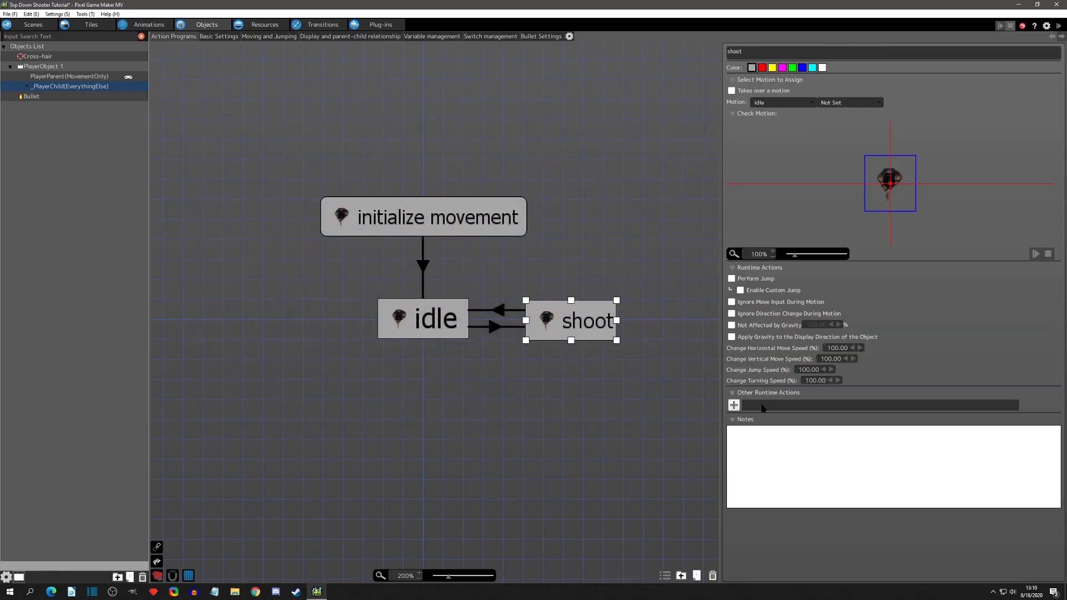
click(734, 405)
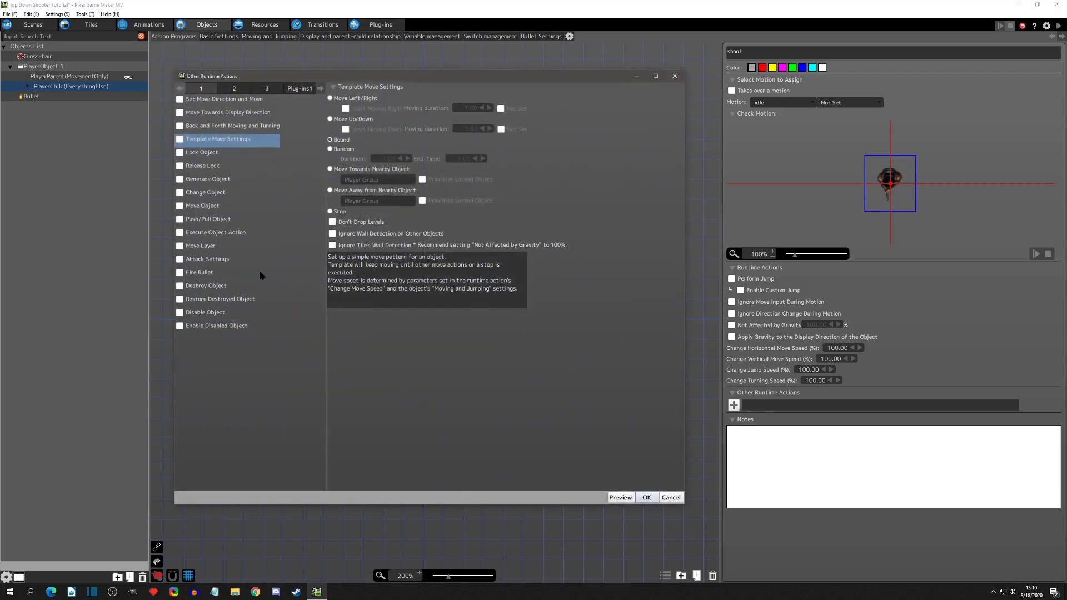
click(180, 272)
click(392, 99)
click(384, 109)
click(425, 112)
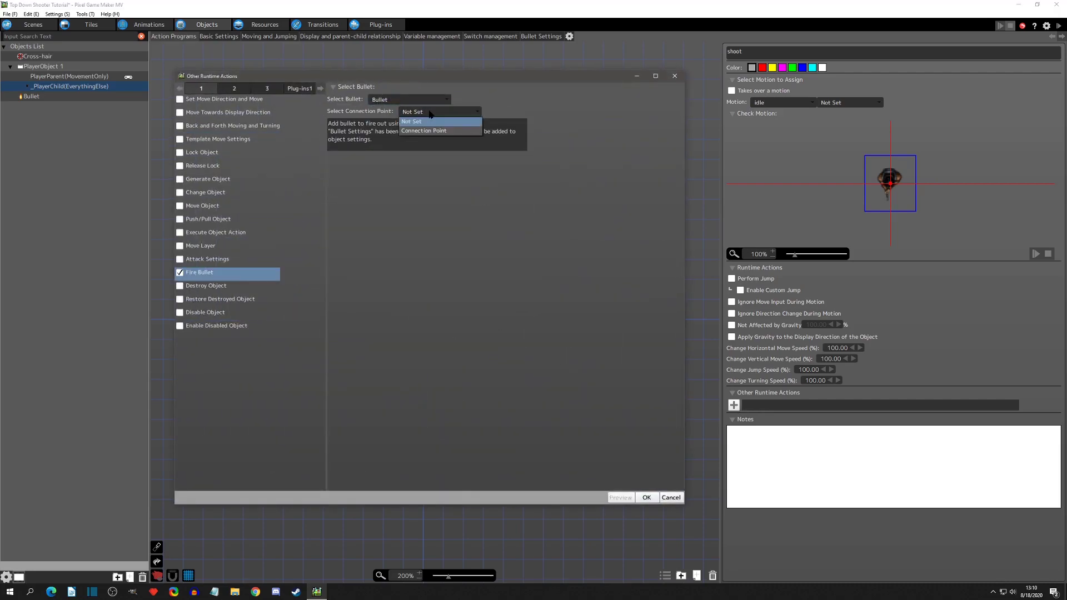
click(424, 116)
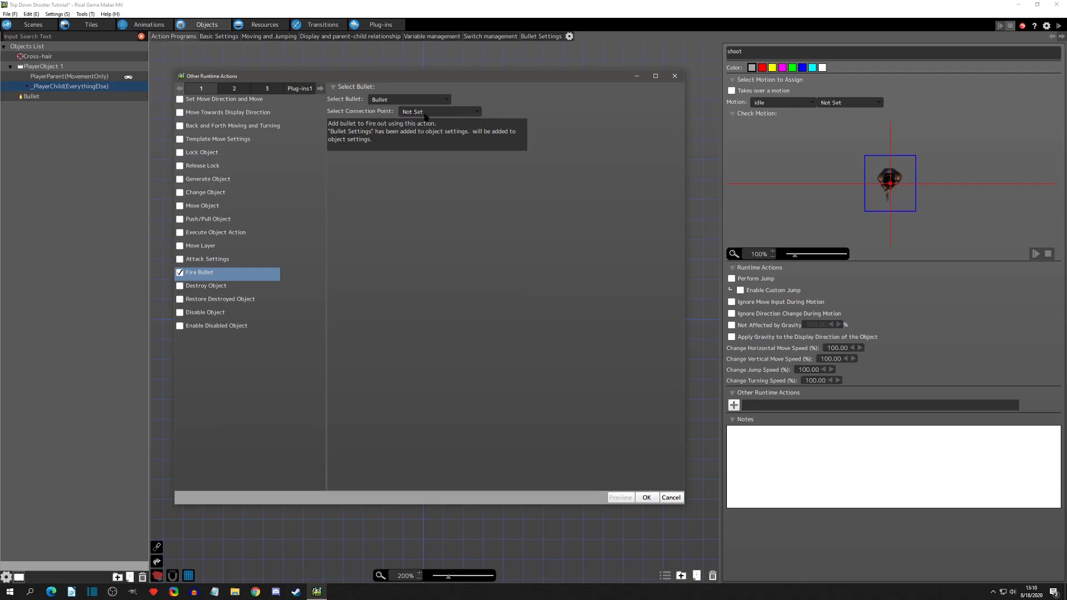
click(647, 496)
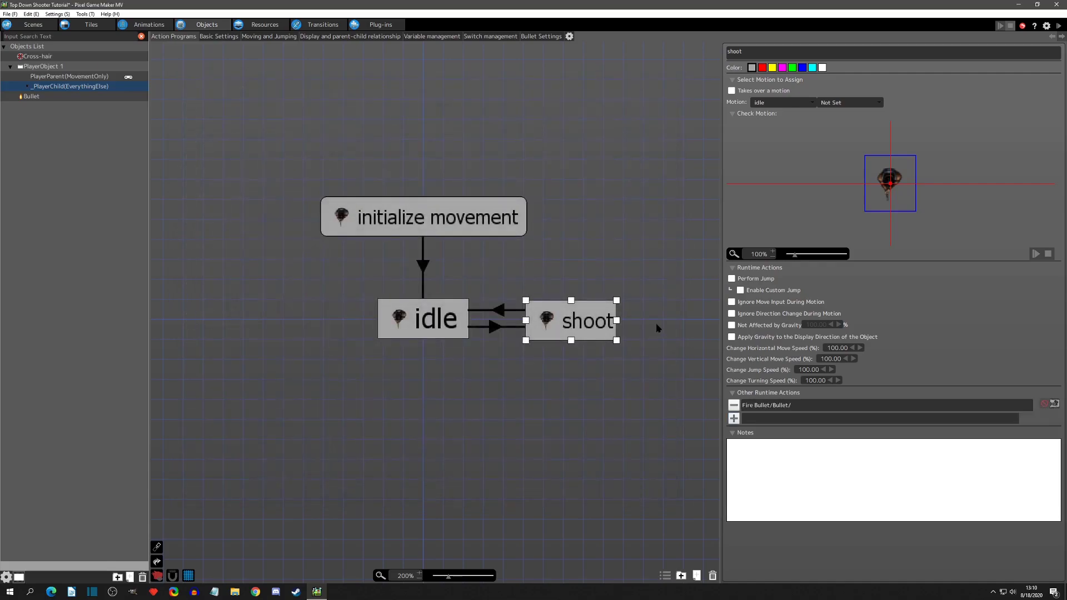
Test-play the game, moving the player around and firing bullets toward the cross-hair in several directions.
click(1059, 26)
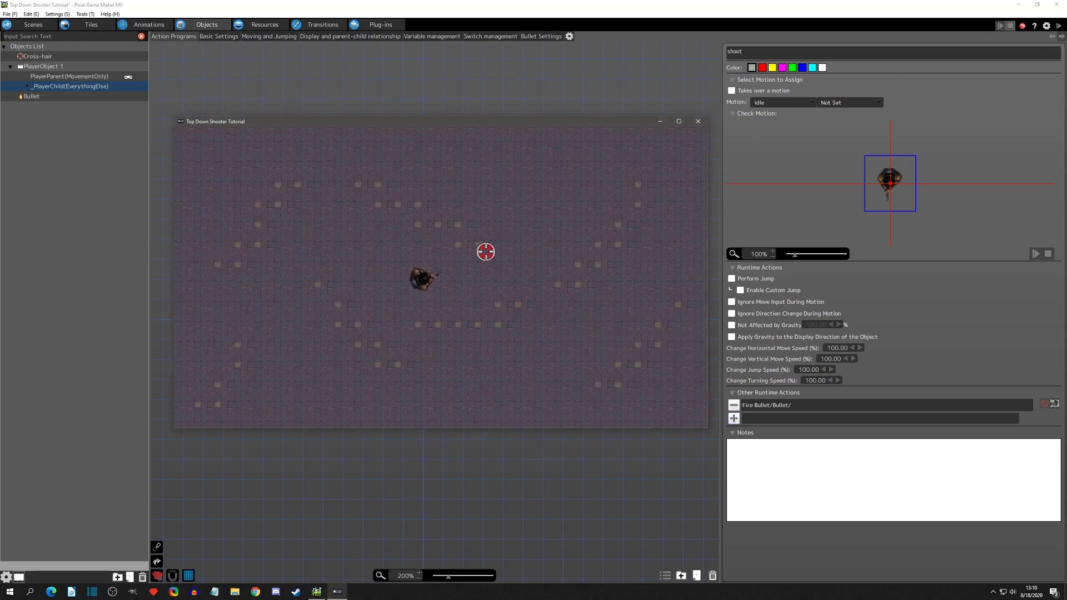
click(595, 207)
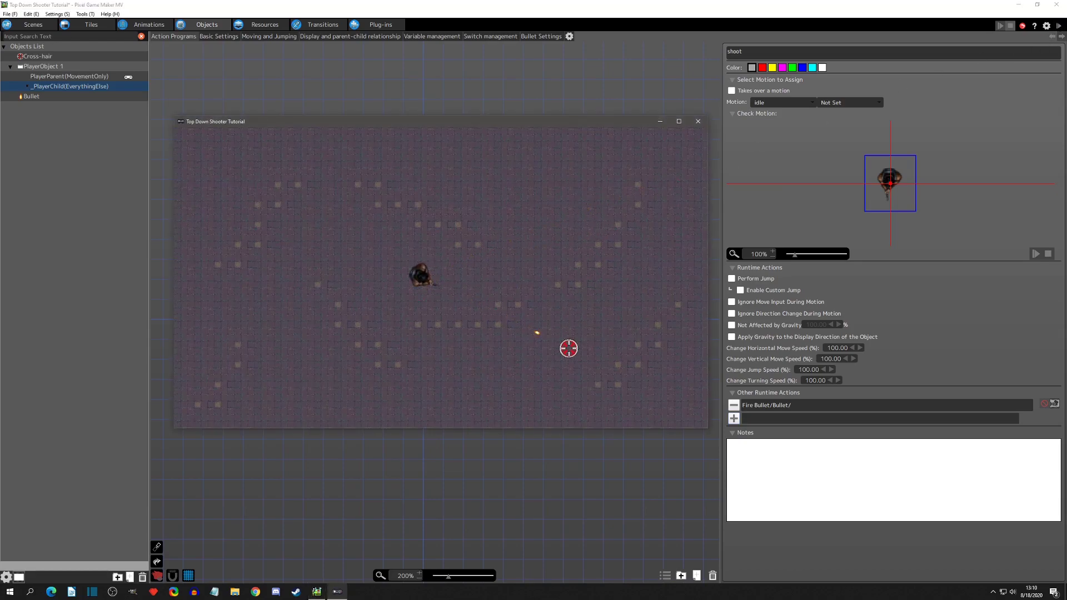
click(607, 209)
click(433, 175)
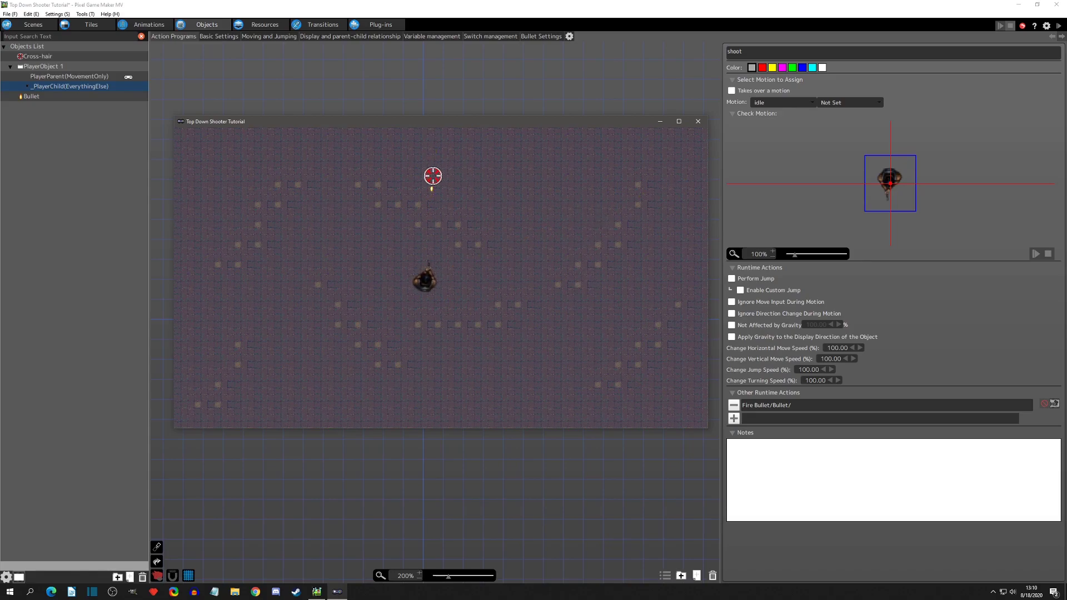
click(341, 188)
click(310, 195)
key(d)
click(309, 196)
key(s)
click(260, 303)
click(252, 305)
click(252, 305)
click(278, 216)
click(280, 210)
click(525, 194)
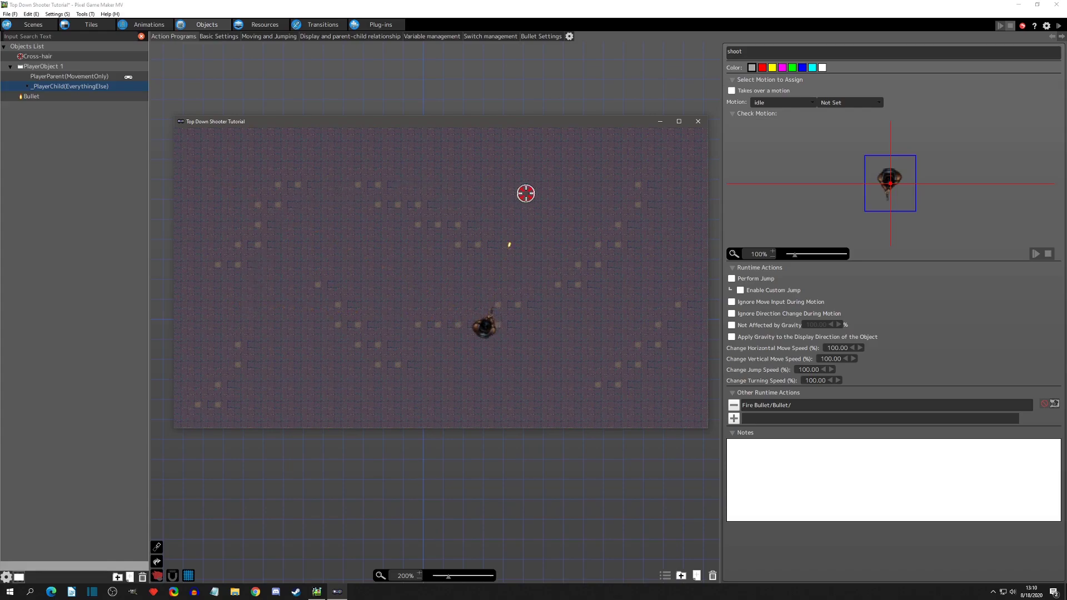
click(454, 200)
click(459, 324)
key(a)
click(377, 303)
click(378, 286)
click(398, 269)
key(w)
click(474, 307)
click(482, 335)
key(d)
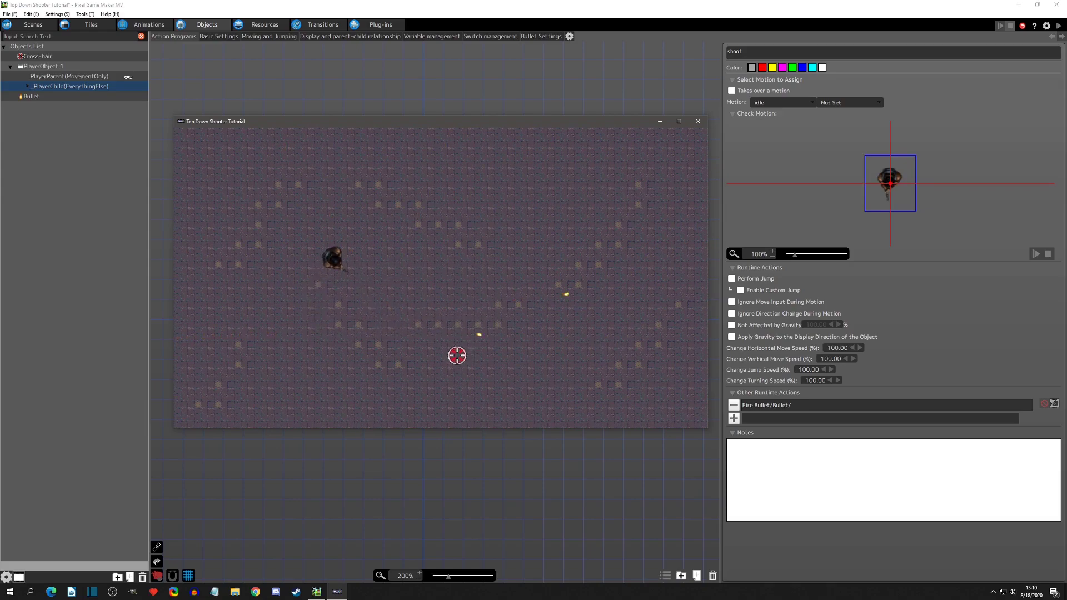
click(698, 122)
Add a connection point keyframe to the Player animation's idle motion and place the point at the gun's tip.
click(148, 25)
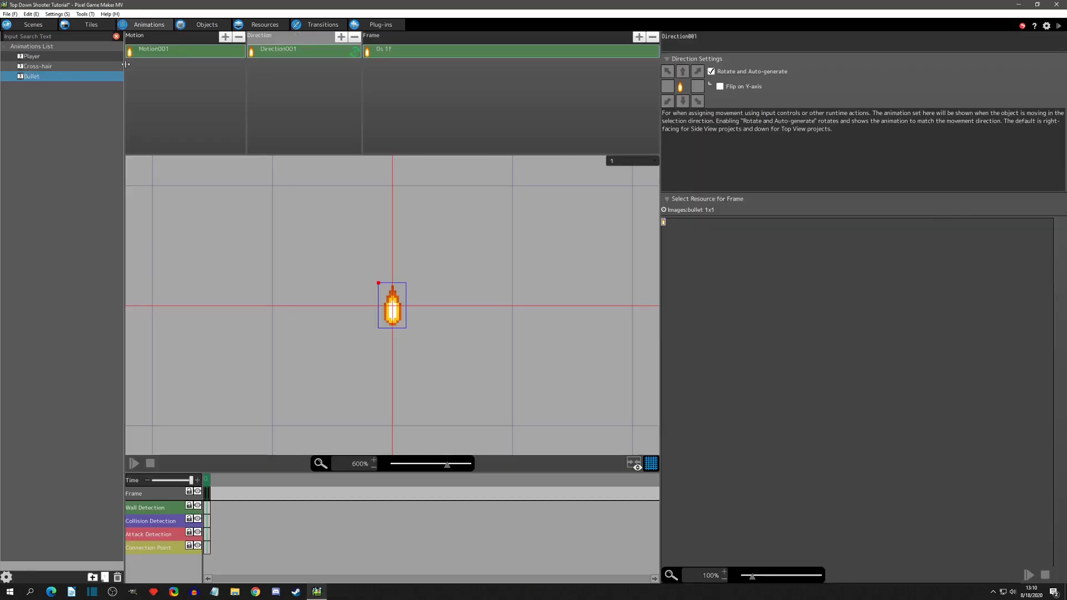
click(29, 56)
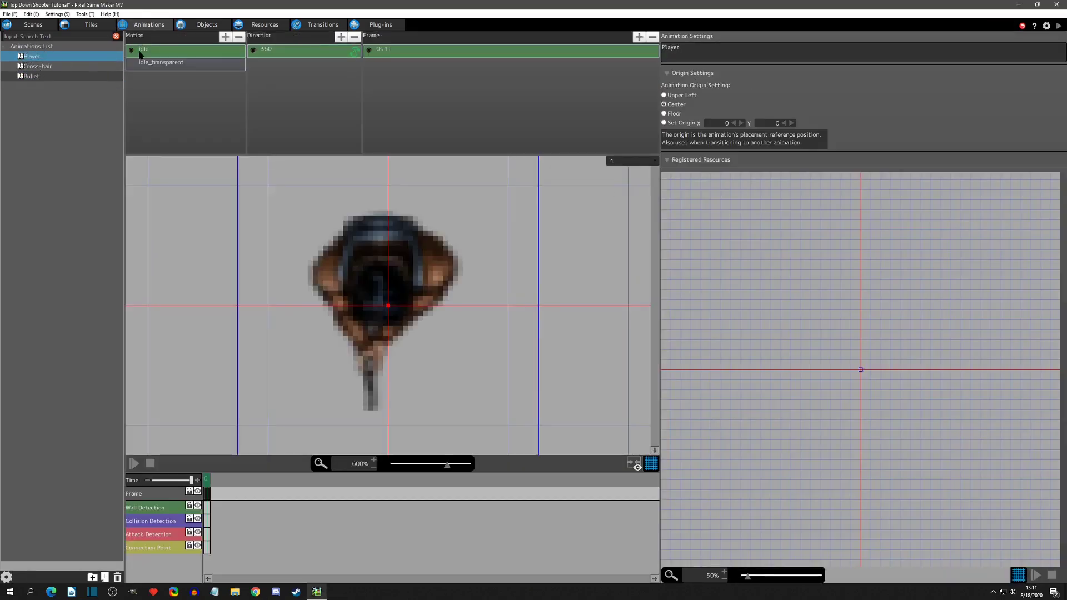
scroll(312, 269, down, 3)
scroll(378, 311, up, 2)
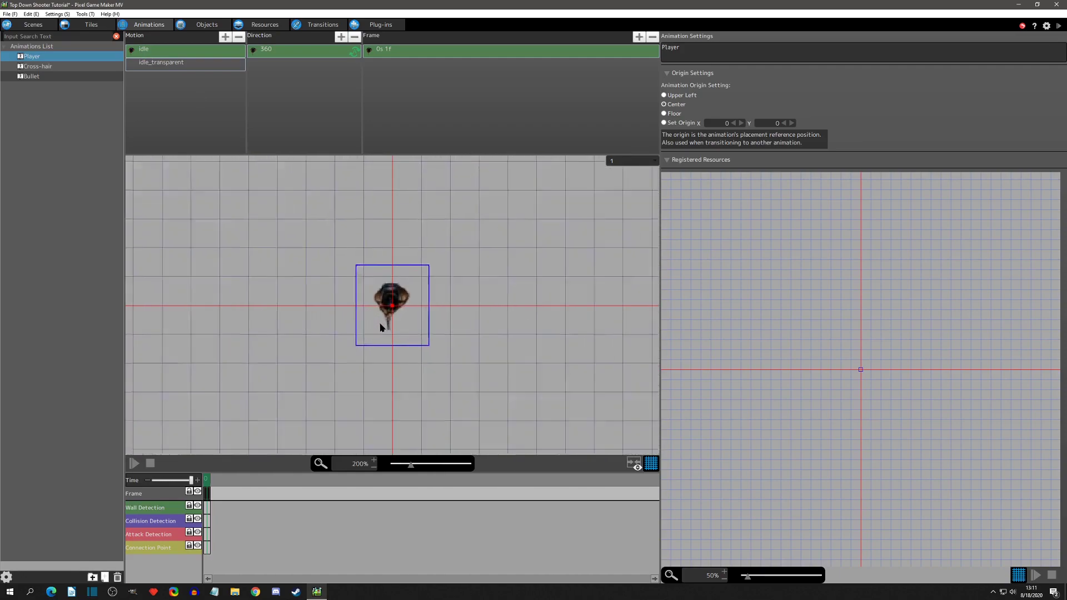
click(210, 549)
right_click(211, 550)
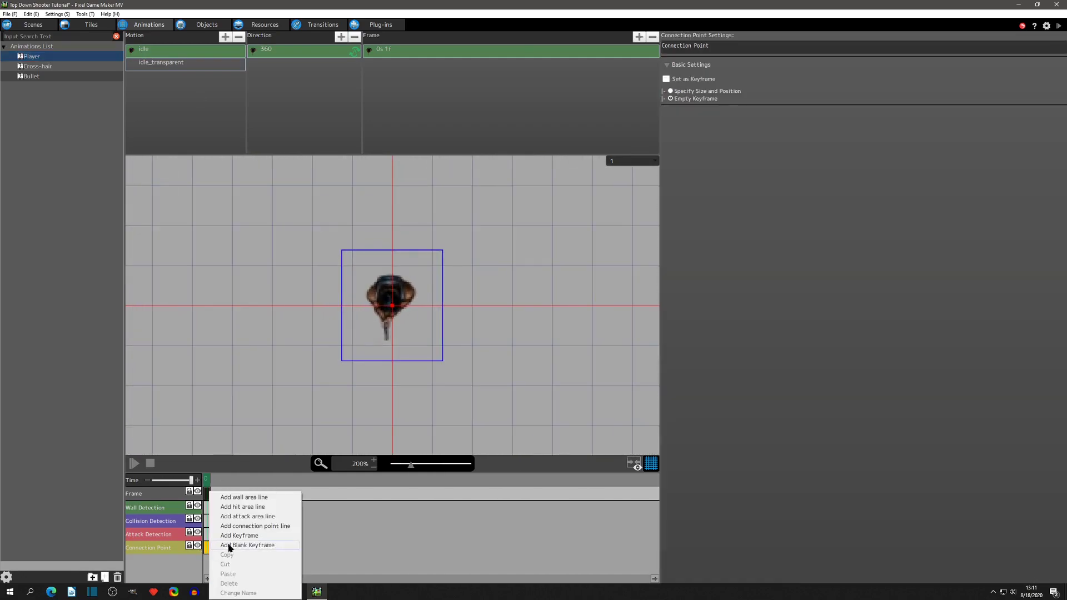
click(234, 543)
mouse_move(442, 250)
mouse_down()
mouse_move(416, 348)
mouse_move(374, 362)
mouse_move(388, 347)
mouse_up()
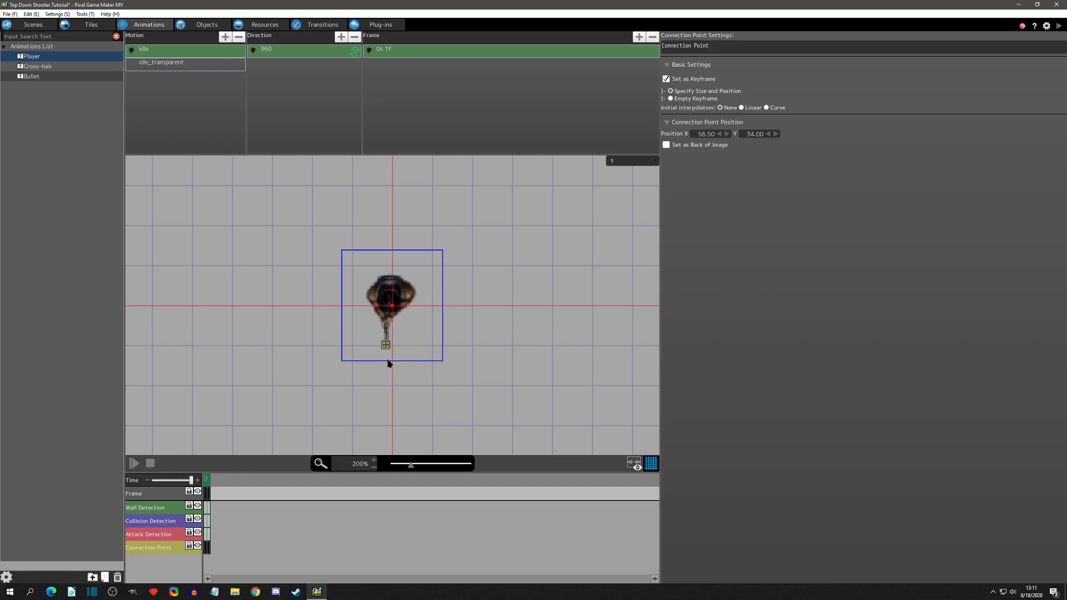
Rename the Player animation's connection point line as Gun Point.
right_click(157, 551)
click(159, 546)
right_click(158, 552)
click(168, 588)
drag(167, 550, 82, 545)
text(Gun Poin)
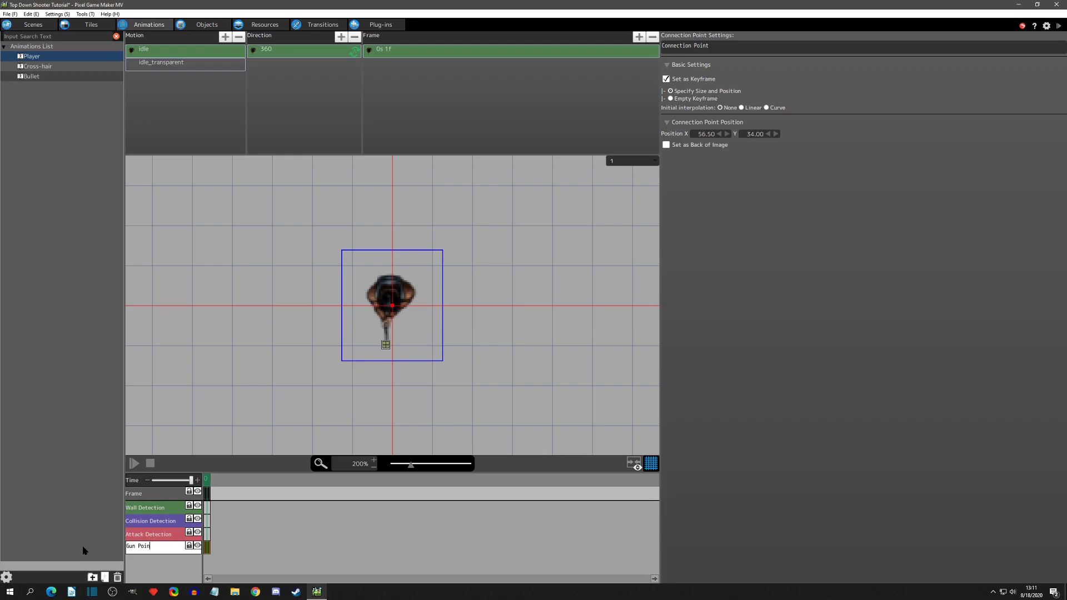
text(t)
key(Return)
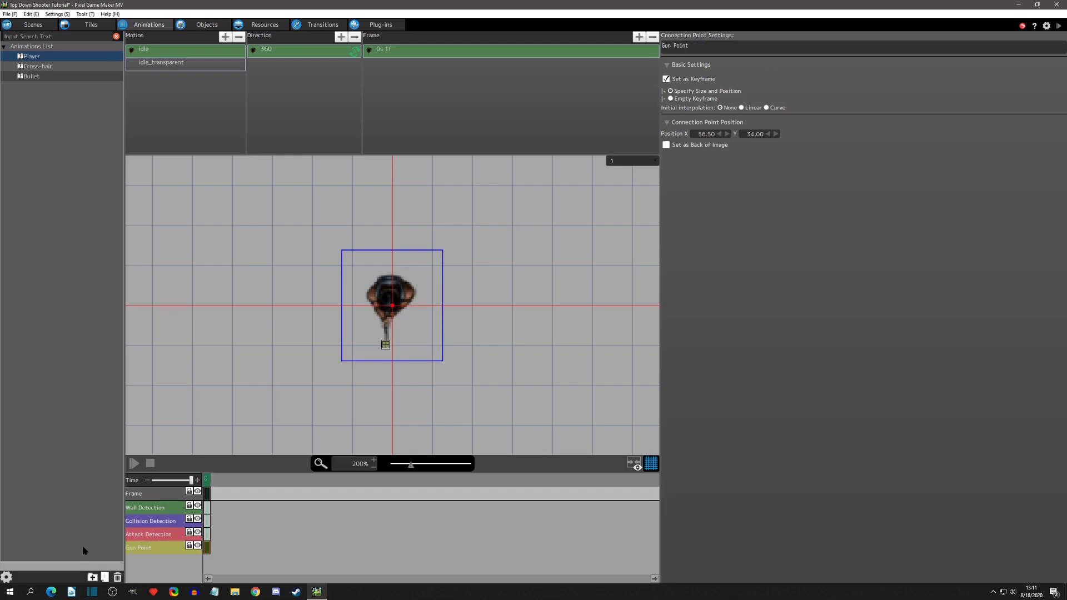
Set the connection point of the shoot action's Fire Bullet runtime action to Gun Point.
click(202, 25)
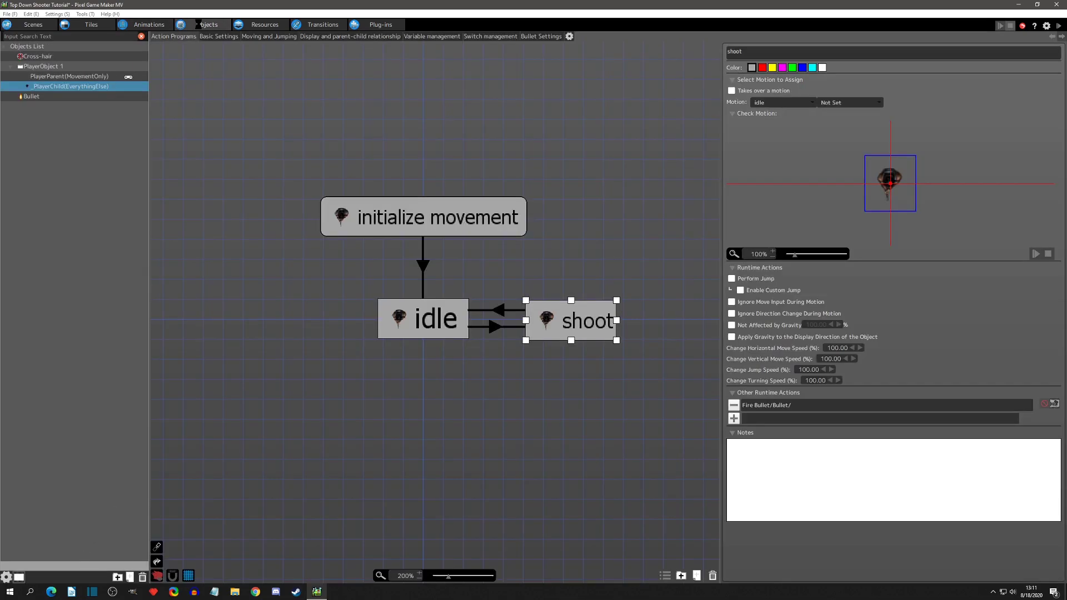
double_click(773, 407)
click(417, 113)
click(422, 130)
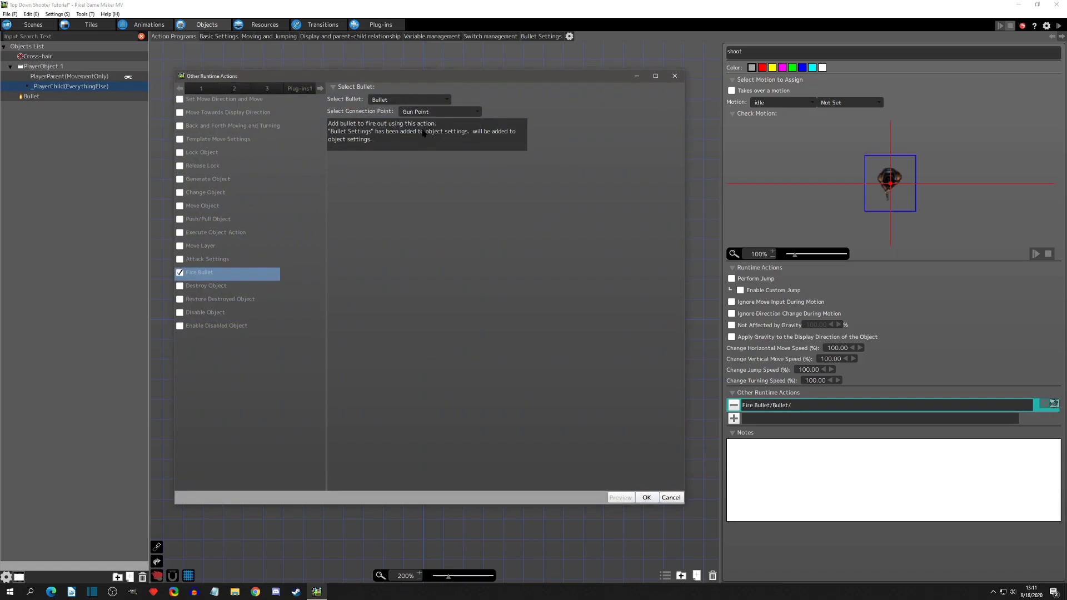
click(647, 497)
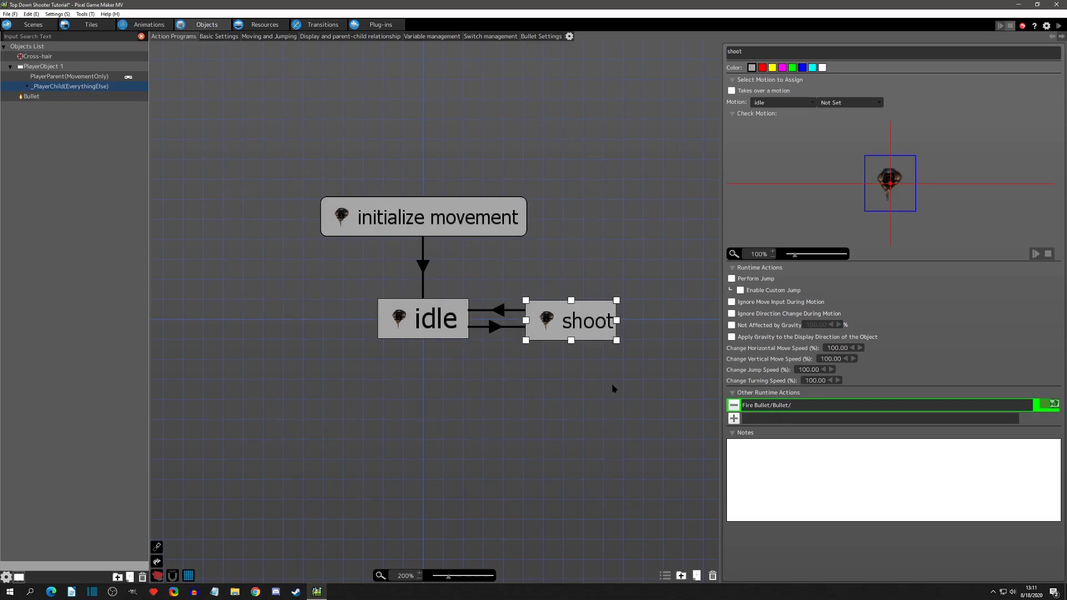
Set the Bullet object's normal horizontal and vertical movement speeds to 25.
click(47, 98)
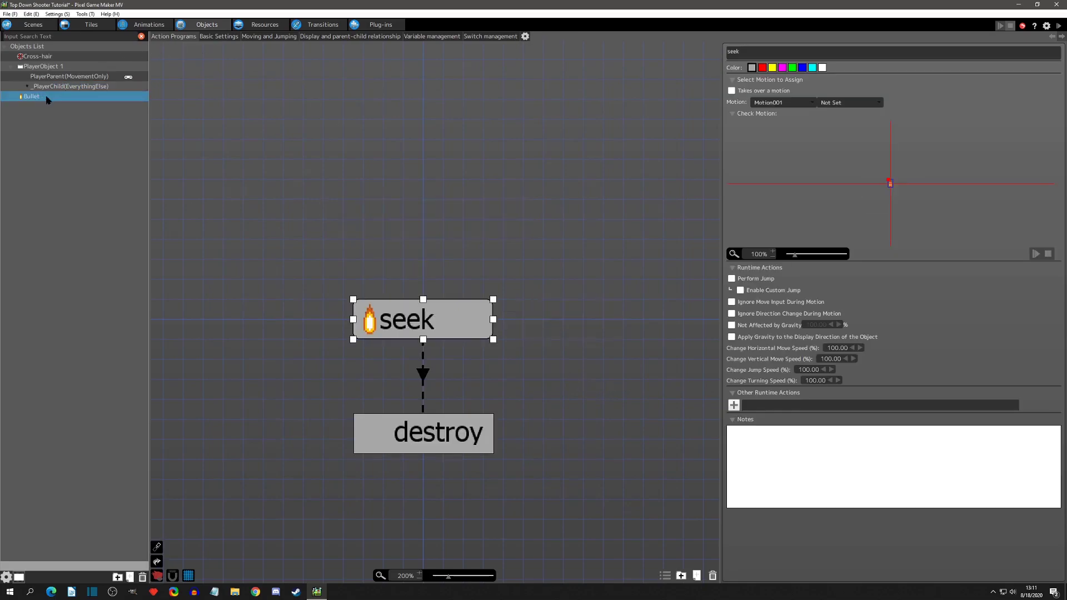
click(265, 36)
click(254, 201)
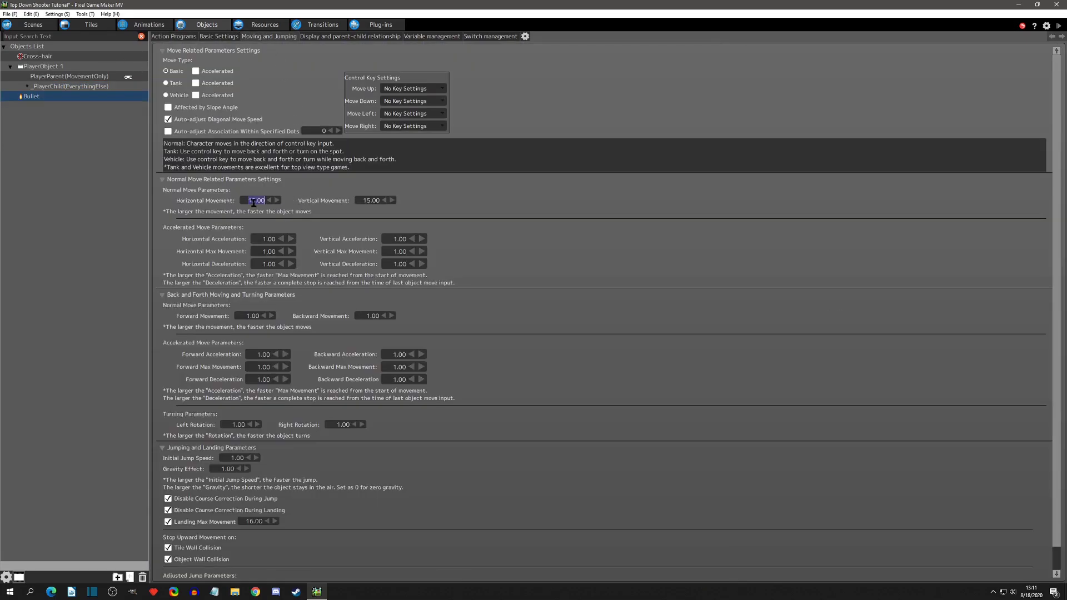
text(20)
key(BackSpace)
text(5)
key(Tab)
text(25)
key(Return)
Scale the Bullet animation's frame to 150% in both X and Y.
click(152, 25)
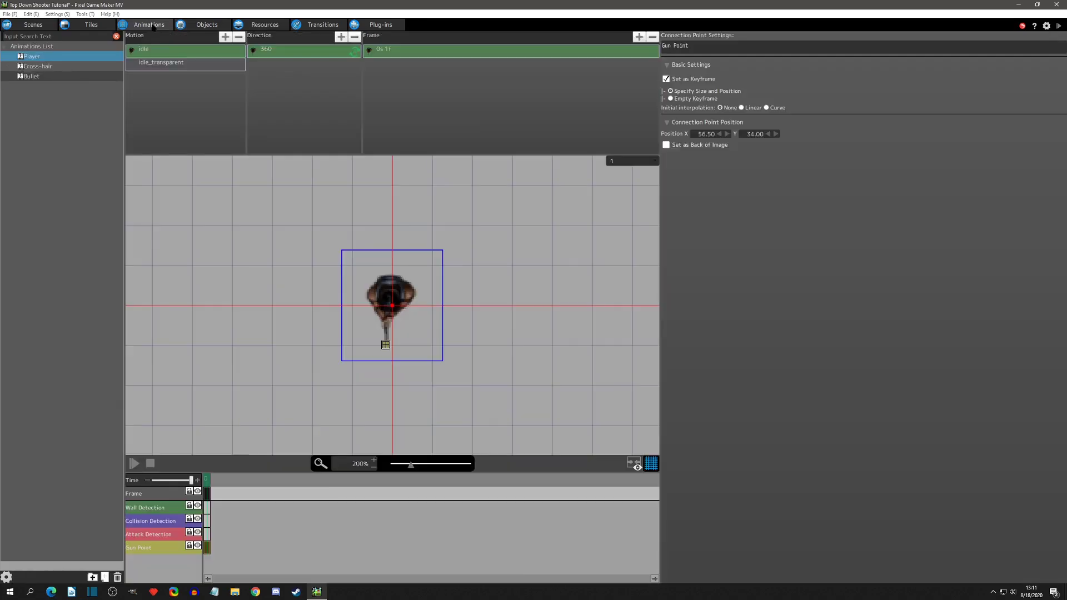
click(40, 78)
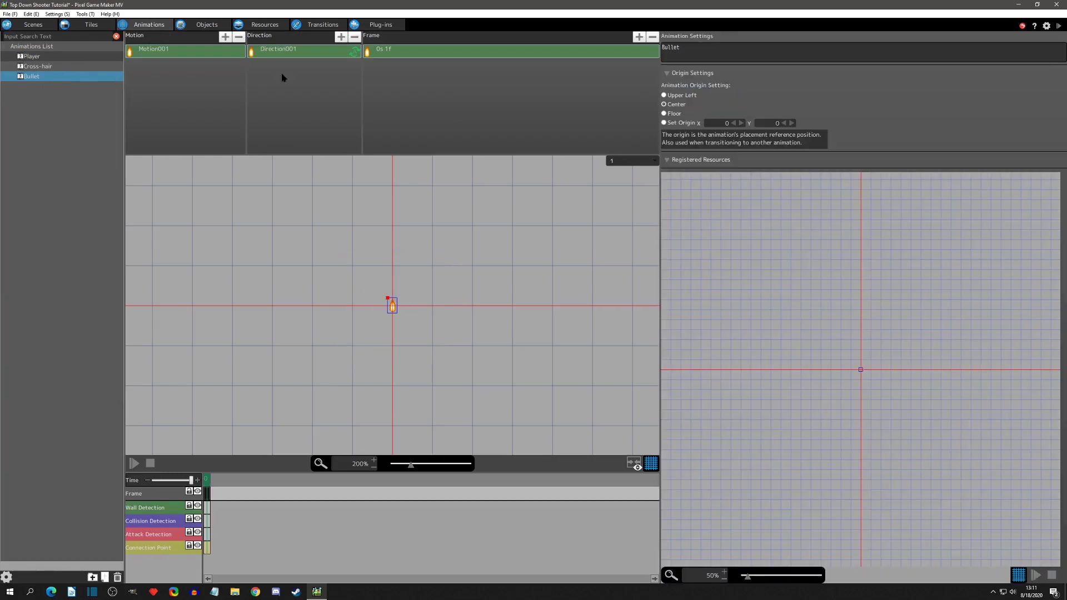
click(392, 52)
click(718, 127)
text(150)
key(Tab)
text(150)
key(Return)
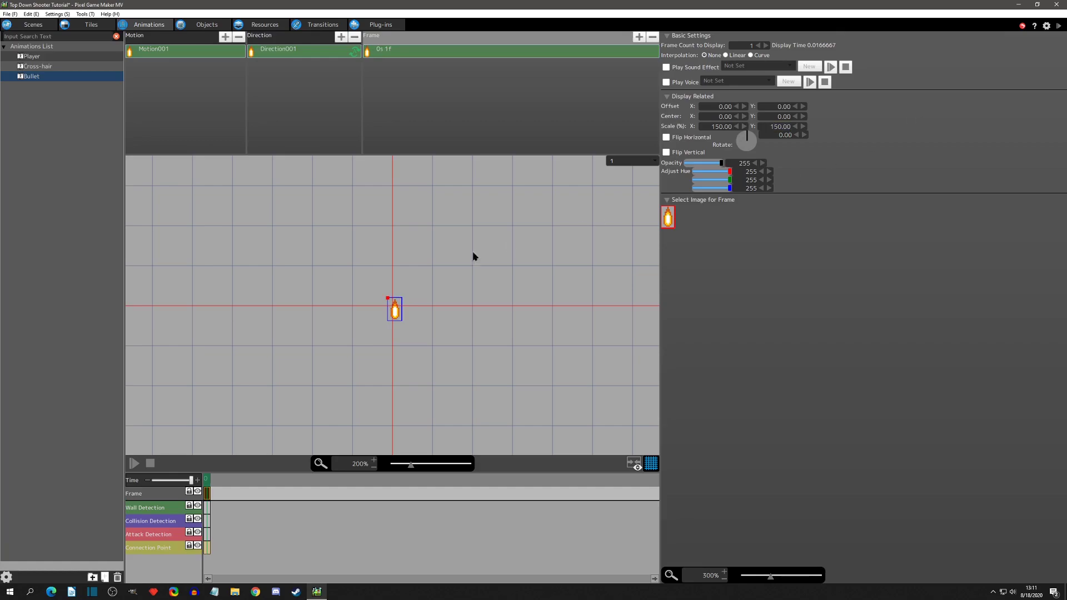
Set the Bullet frame's center to X 6 and Y 9 while at 100% scale, and return its scale to 150%.
click(731, 127)
text(1)
key(Tab)
text(100)
key(Return)
click(745, 117)
key(Tab)
key(Tab)
text(150)
key(Return)
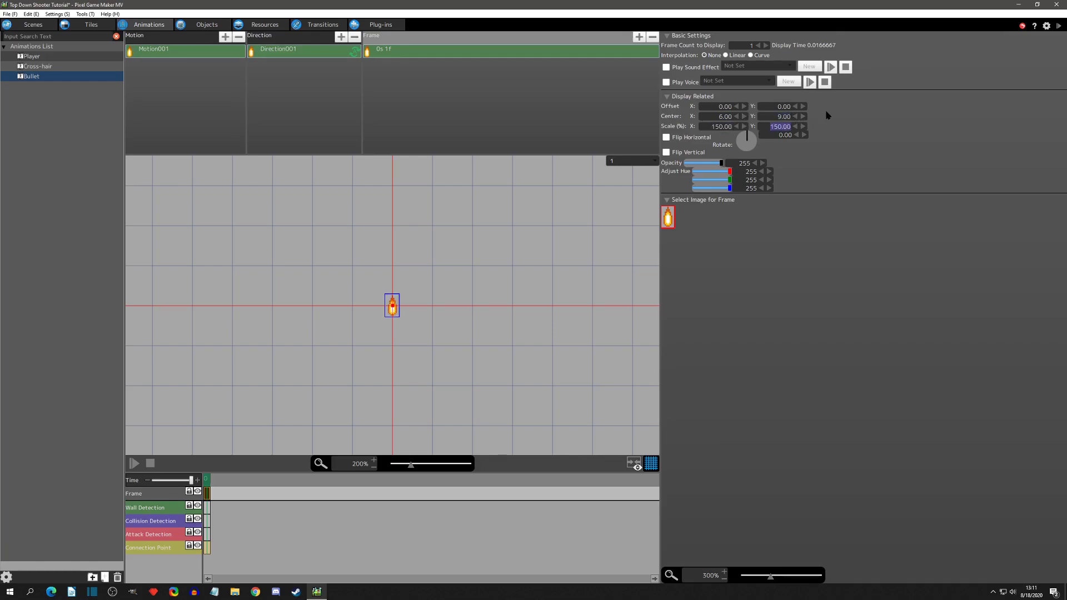
Test-play the game, moving the player around while firing bullets at the cross-hair in several directions, and close the test window.
click(1058, 26)
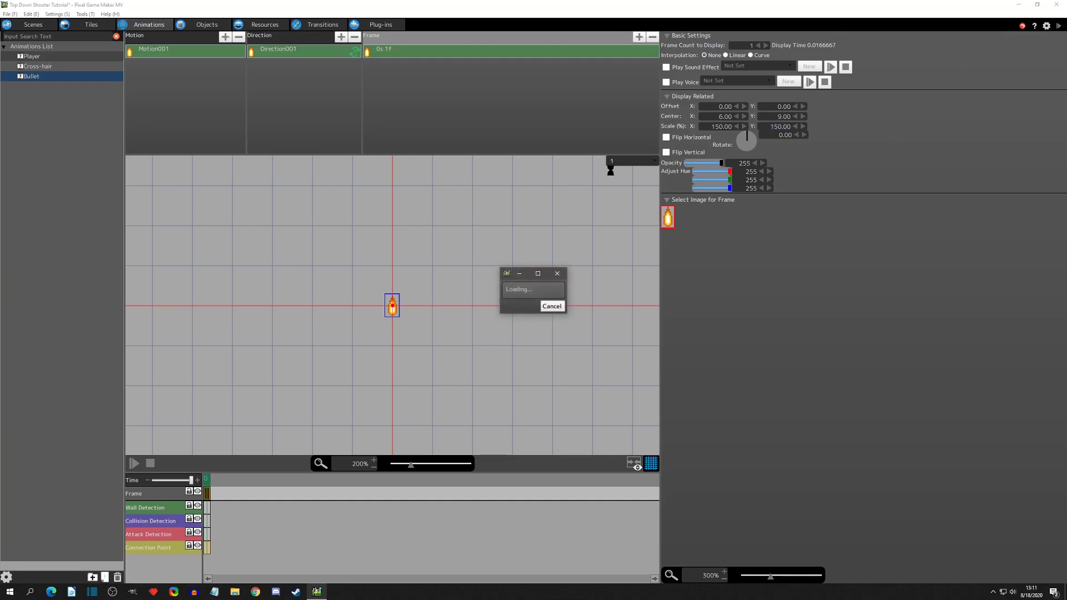
click(544, 222)
click(570, 213)
click(571, 214)
click(570, 214)
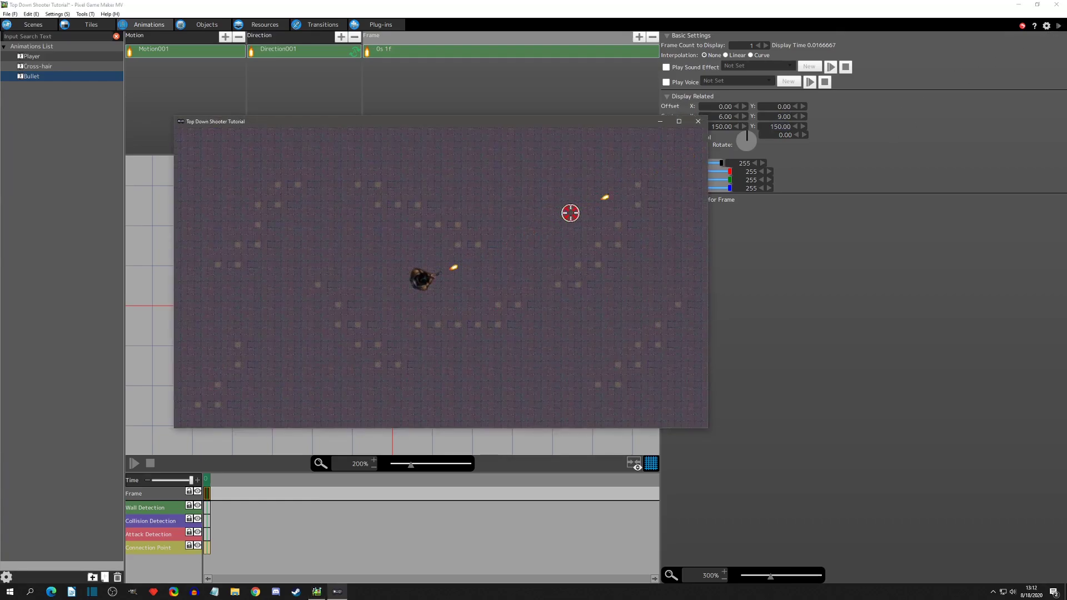
click(297, 205)
click(294, 204)
key(s)
click(596, 205)
key(a)
click(601, 205)
key(w)
click(591, 311)
click(587, 353)
click(587, 358)
click(586, 358)
key(d)
key(s)
click(589, 330)
click(593, 296)
click(601, 240)
click(603, 229)
click(609, 222)
click(612, 208)
key(d)
click(612, 205)
click(612, 205)
click(353, 208)
click(350, 207)
click(342, 211)
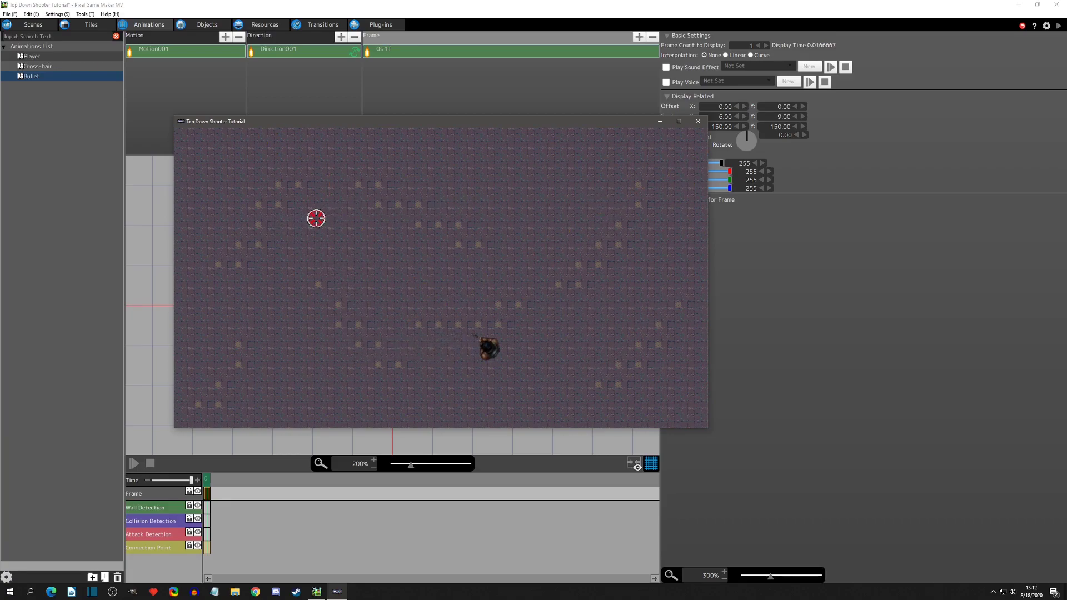
key(a)
key(w)
click(471, 222)
click(495, 221)
click(517, 201)
key(a)
click(591, 221)
key(w)
click(591, 220)
click(575, 243)
key(d)
click(553, 326)
click(553, 326)
click(553, 328)
key(s)
key(d)
key(w)
key(s)
key(w)
key(s)
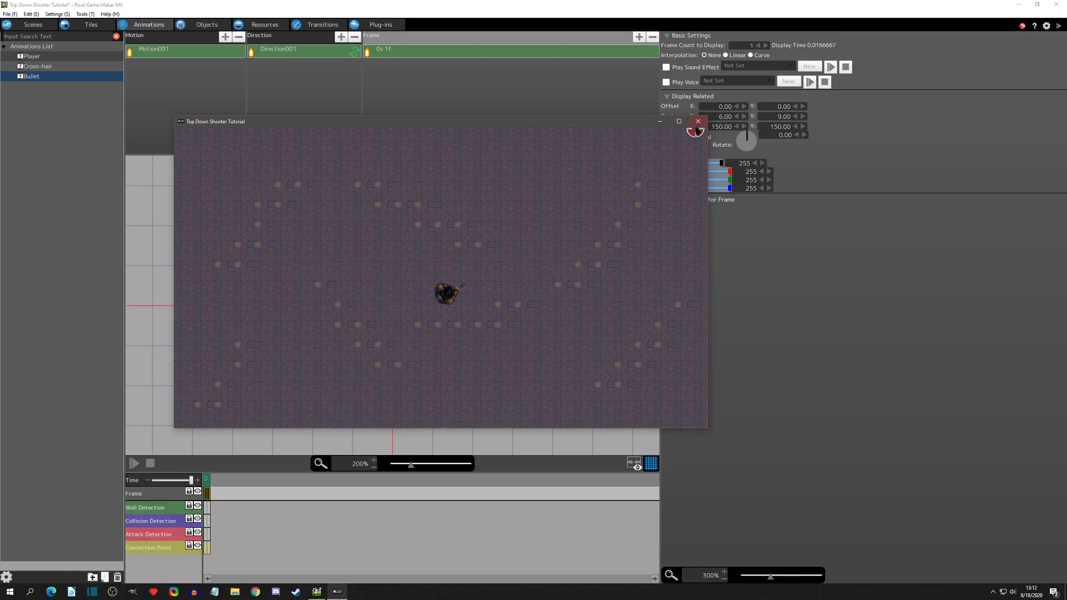
click(697, 122)
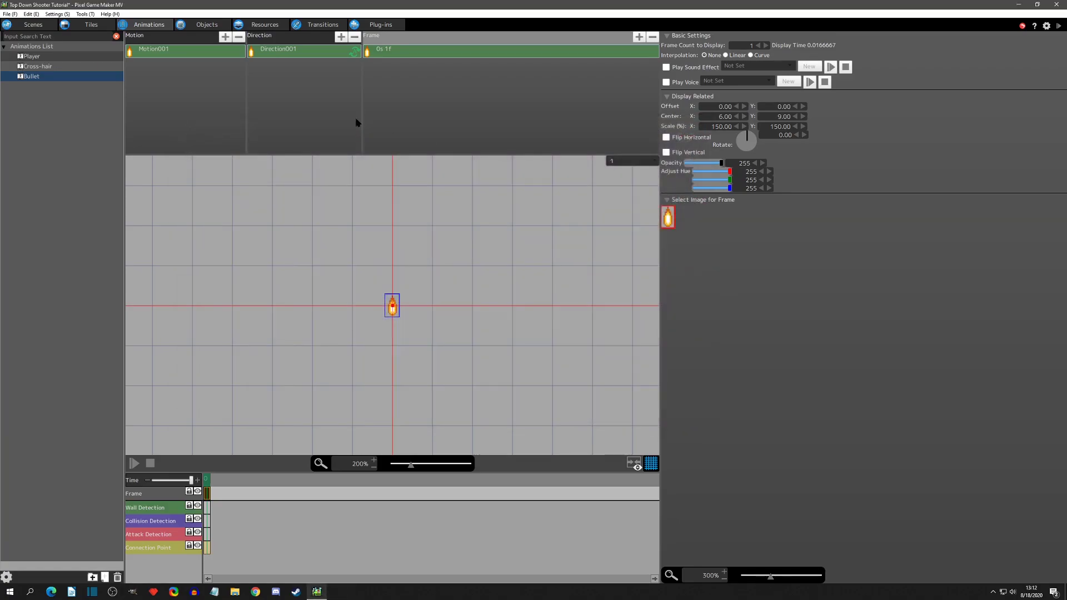
Add a gameplay entry in Control Keys Management and assign it to the existing ↑ control key.
click(58, 15)
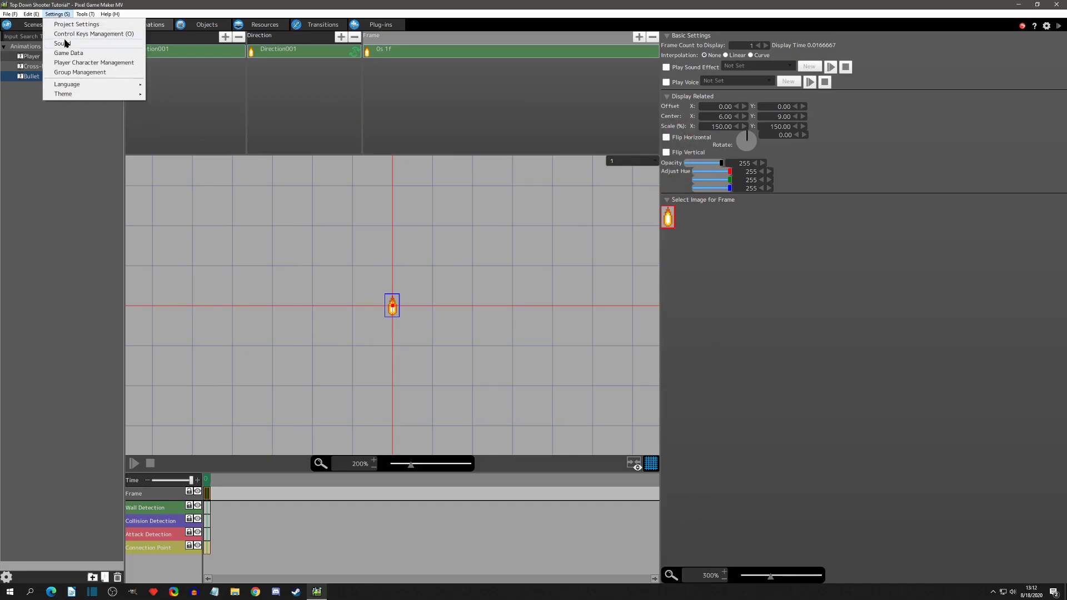
click(70, 34)
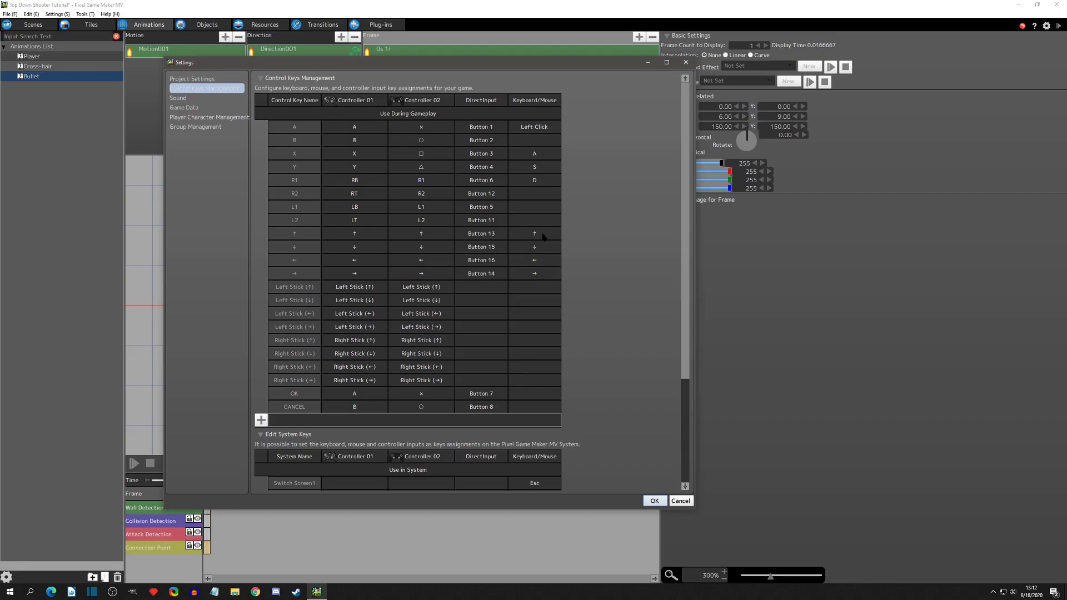
click(262, 420)
double_click(299, 421)
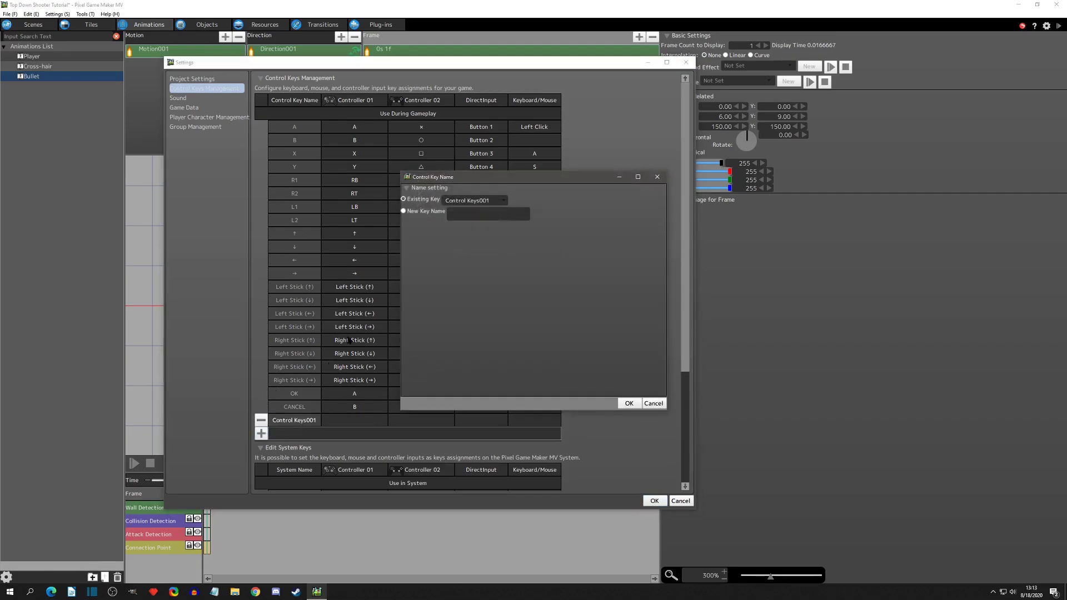
click(474, 200)
click(460, 274)
click(629, 404)
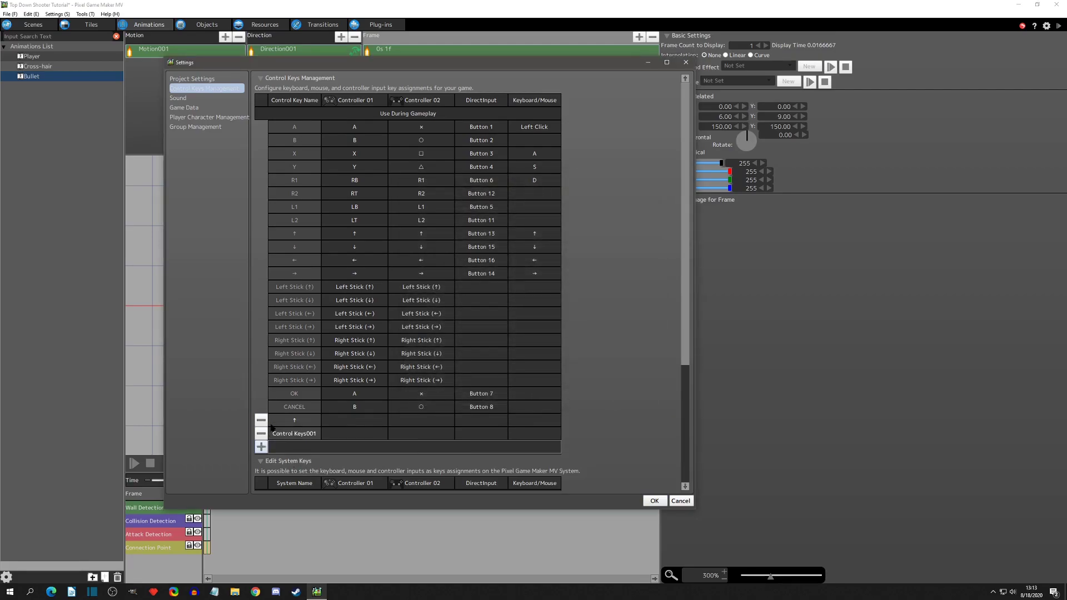
Assign the second added gameplay entry to the existing ↓ control key.
double_click(299, 434)
click(474, 200)
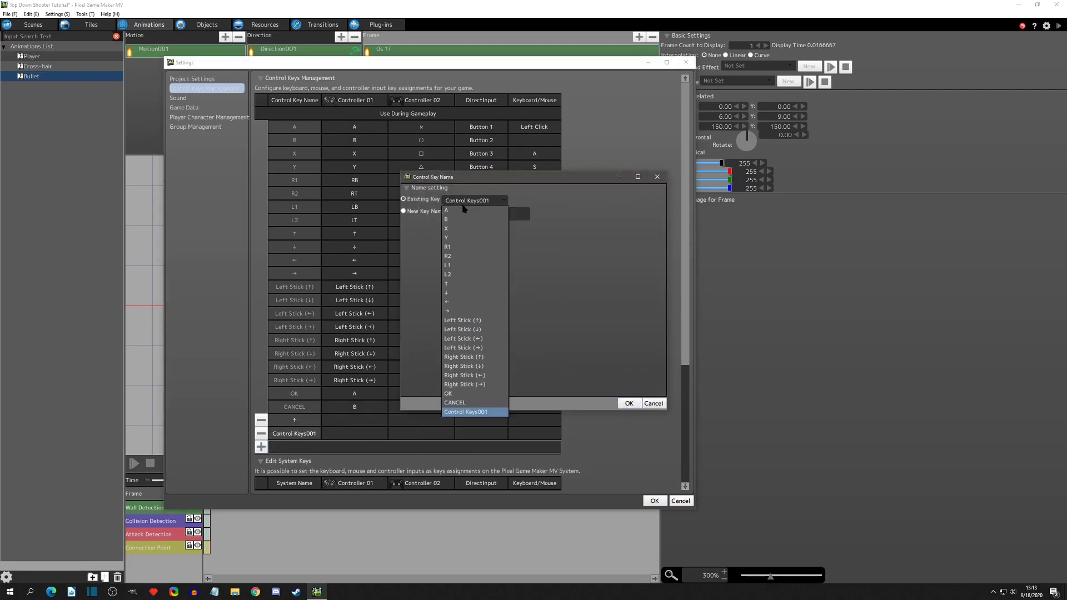
click(457, 301)
click(467, 199)
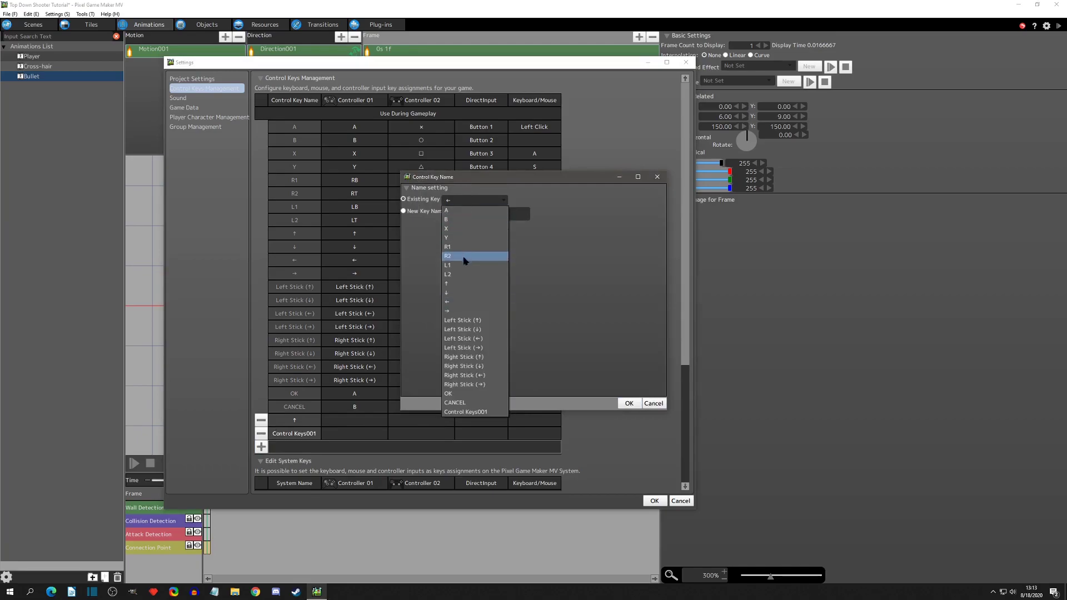
click(456, 291)
click(629, 404)
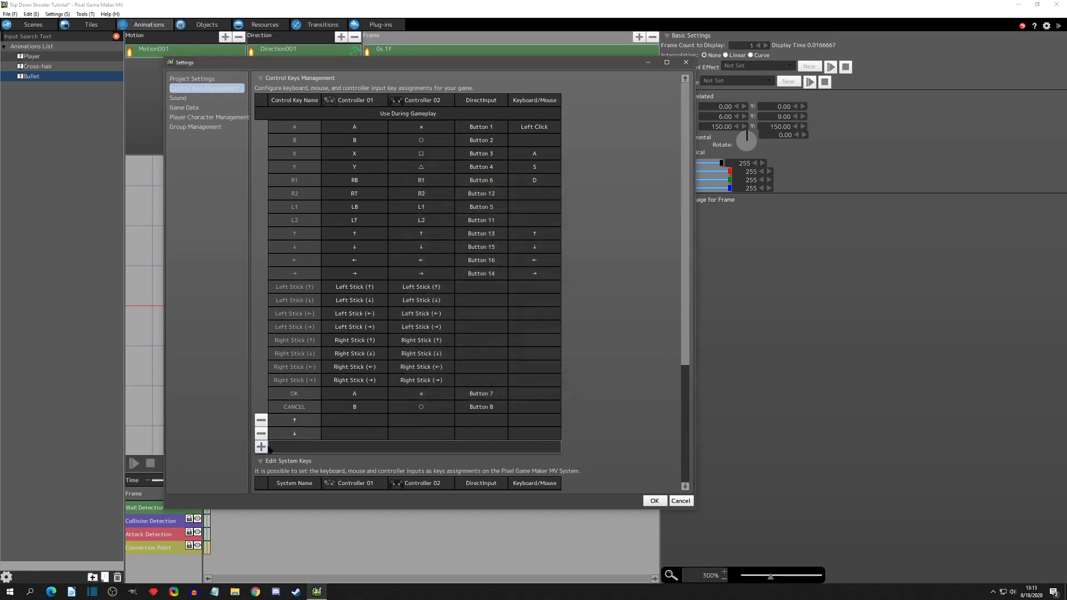
Add a third gameplay entry and assign it to the existing ← control key.
click(263, 447)
double_click(291, 446)
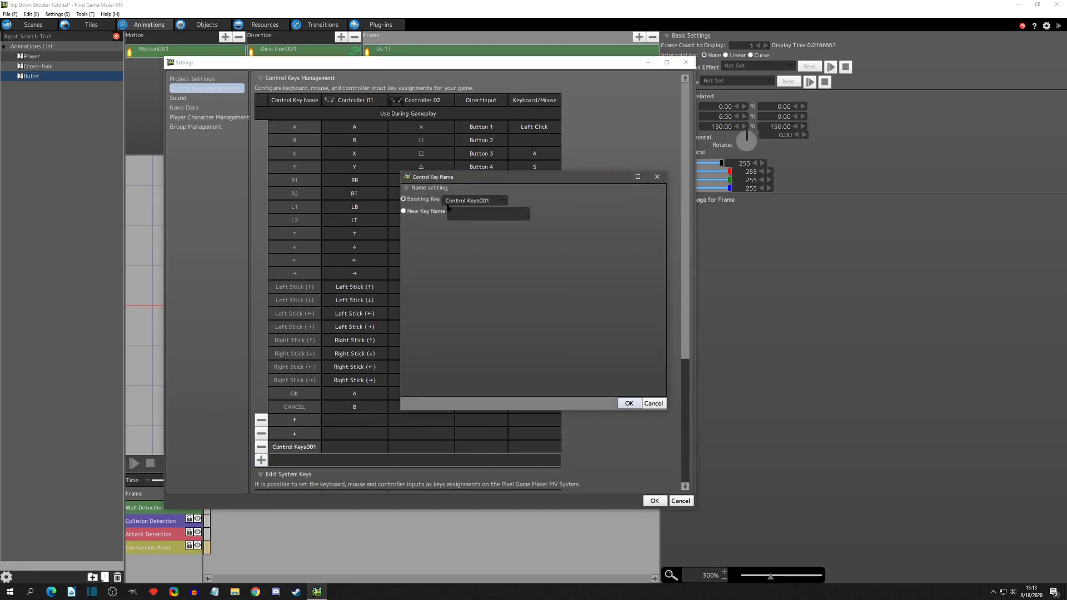
click(470, 200)
click(453, 301)
click(629, 404)
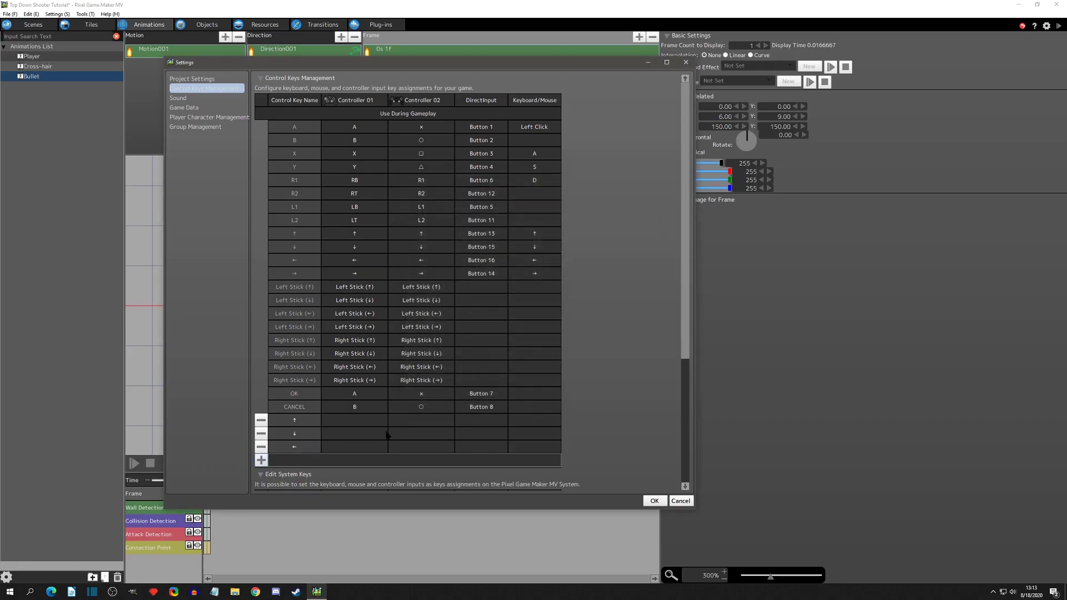
Add a fourth gameplay entry and assign it to the existing → control key.
click(261, 461)
double_click(291, 460)
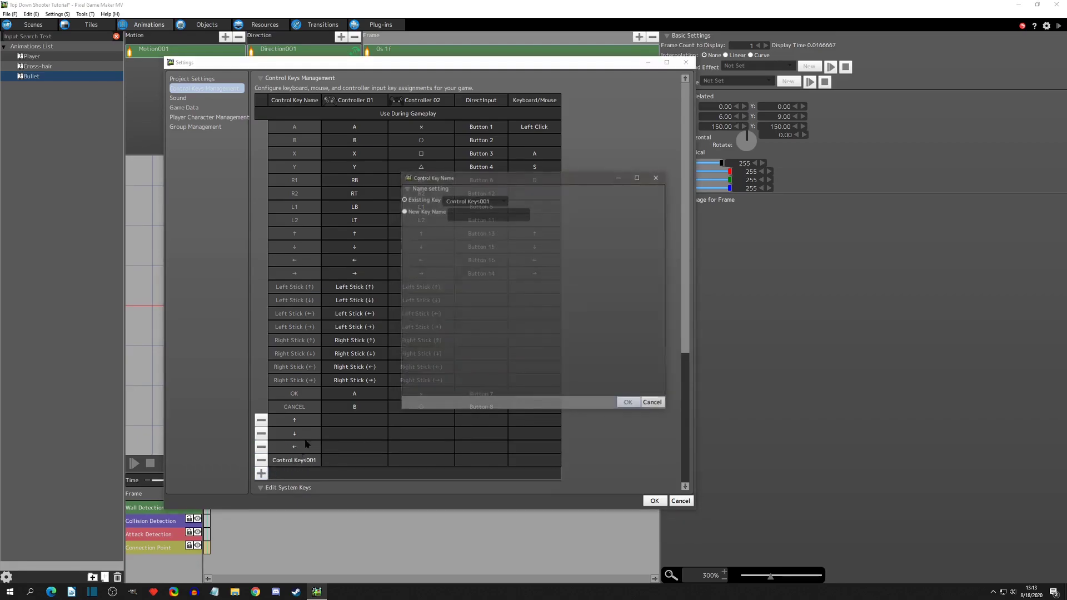
click(475, 200)
click(469, 310)
click(633, 403)
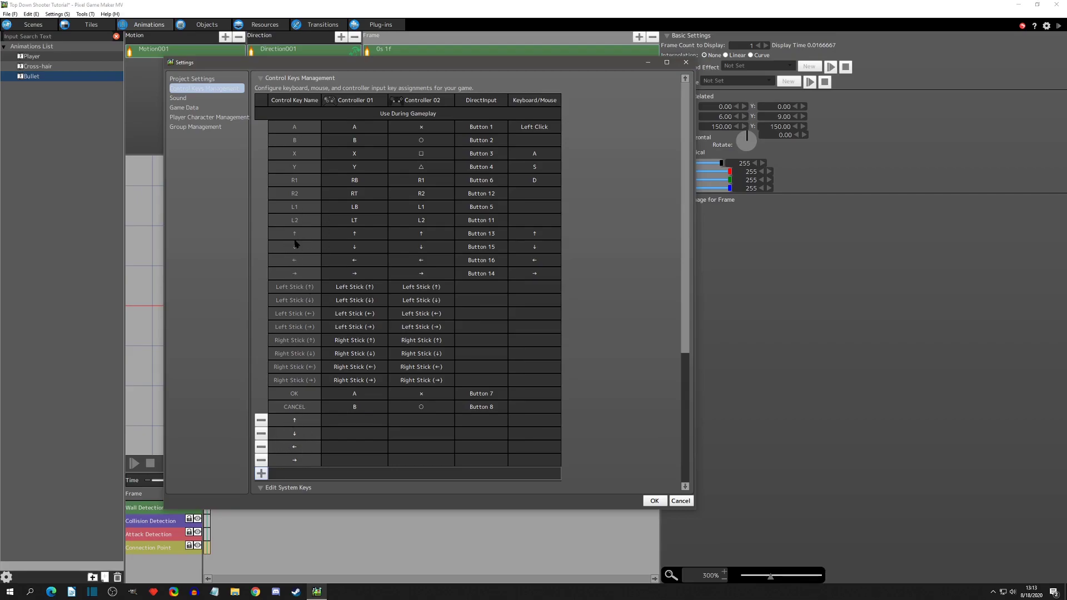
Bind the keyboard key W to the added ↑ entry and S to the added ↓ entry.
double_click(534, 424)
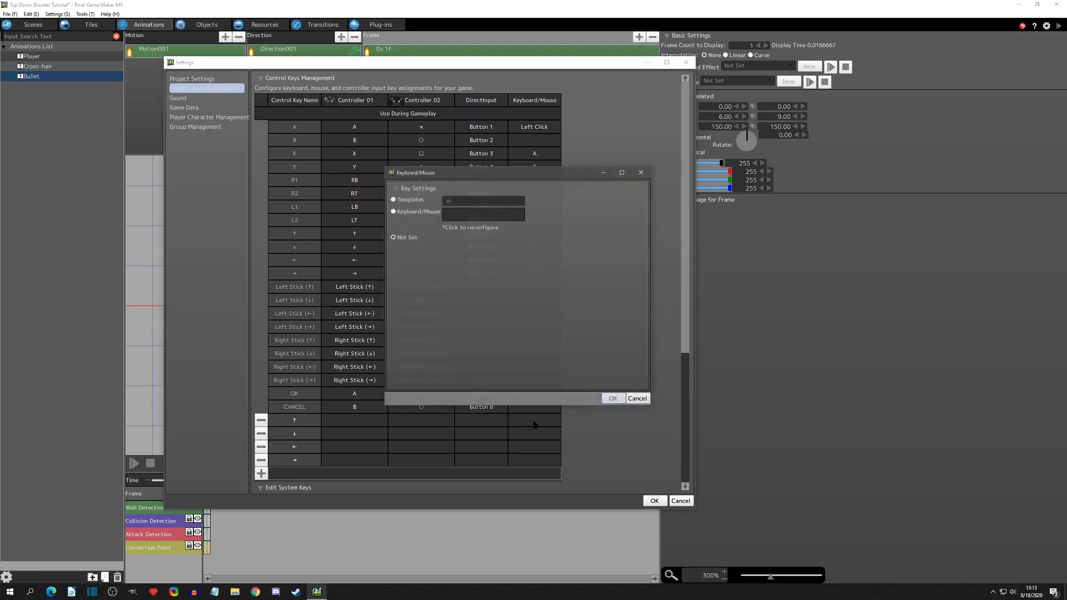
click(612, 400)
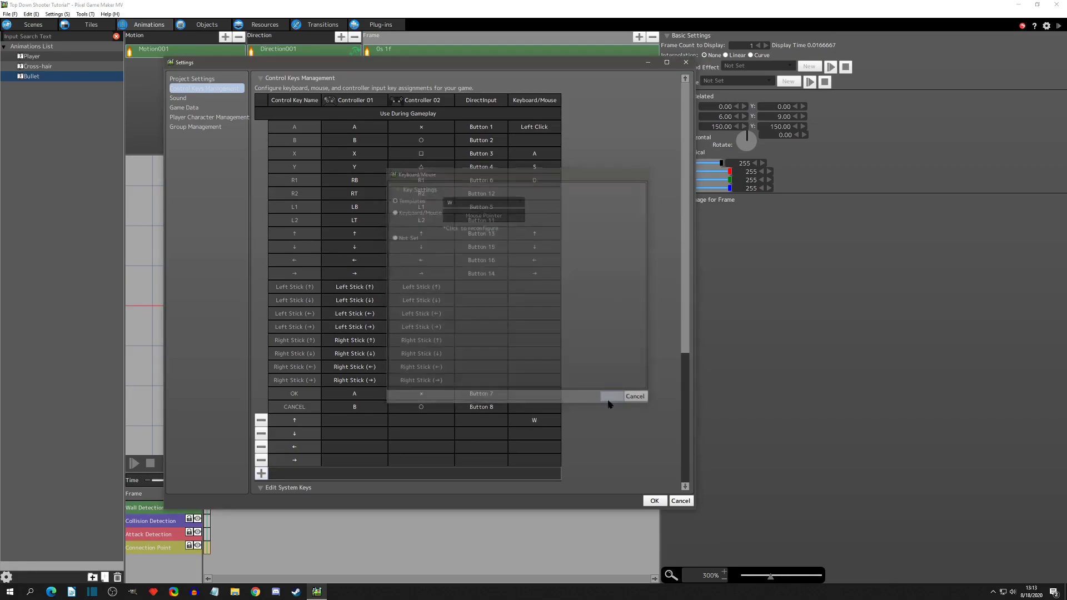
double_click(535, 436)
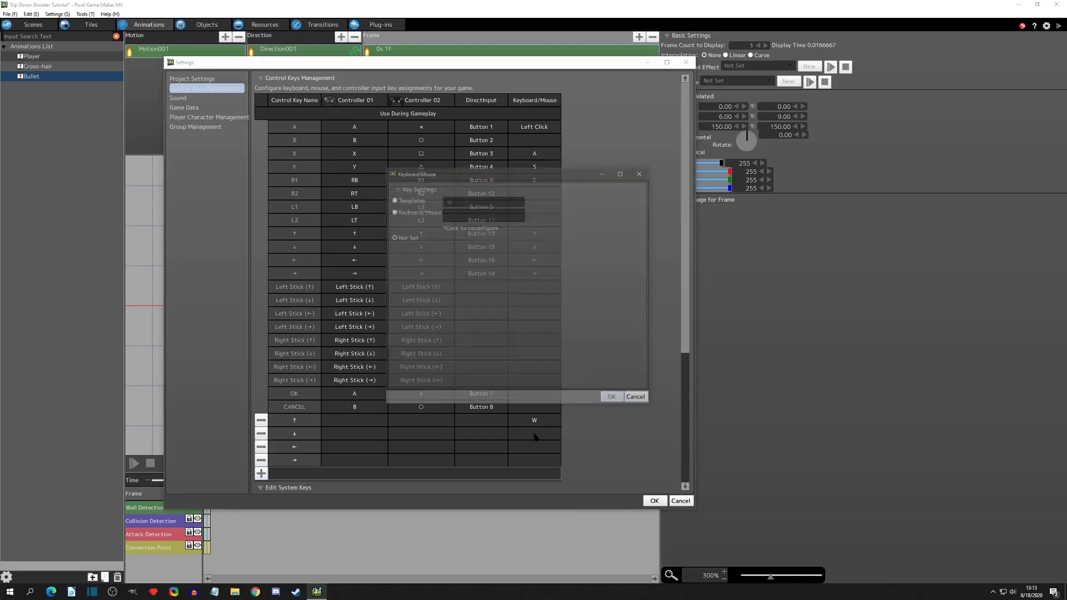
click(452, 201)
click(460, 230)
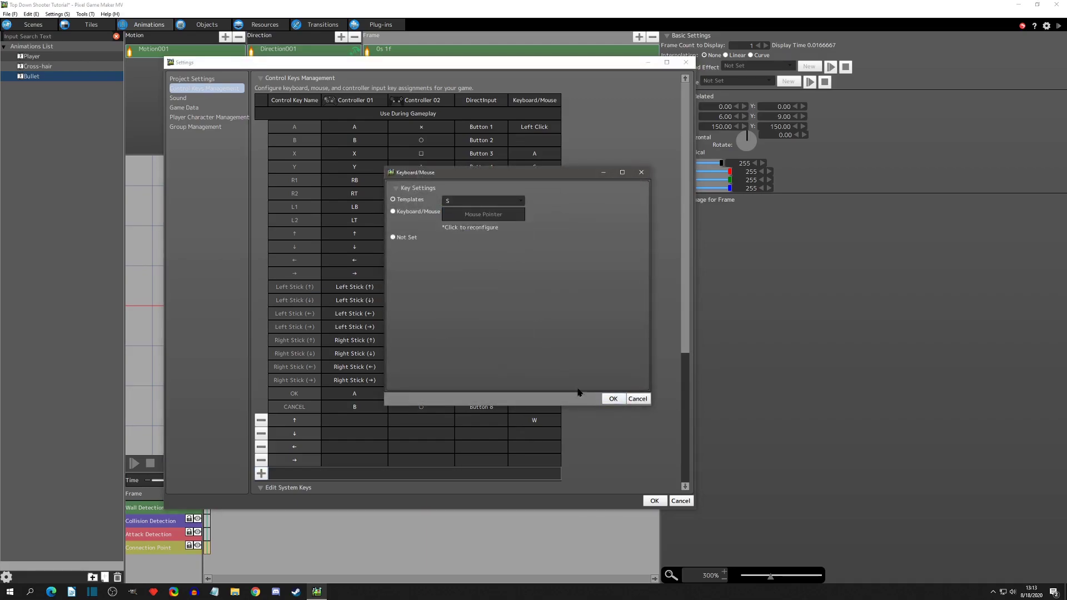
click(613, 399)
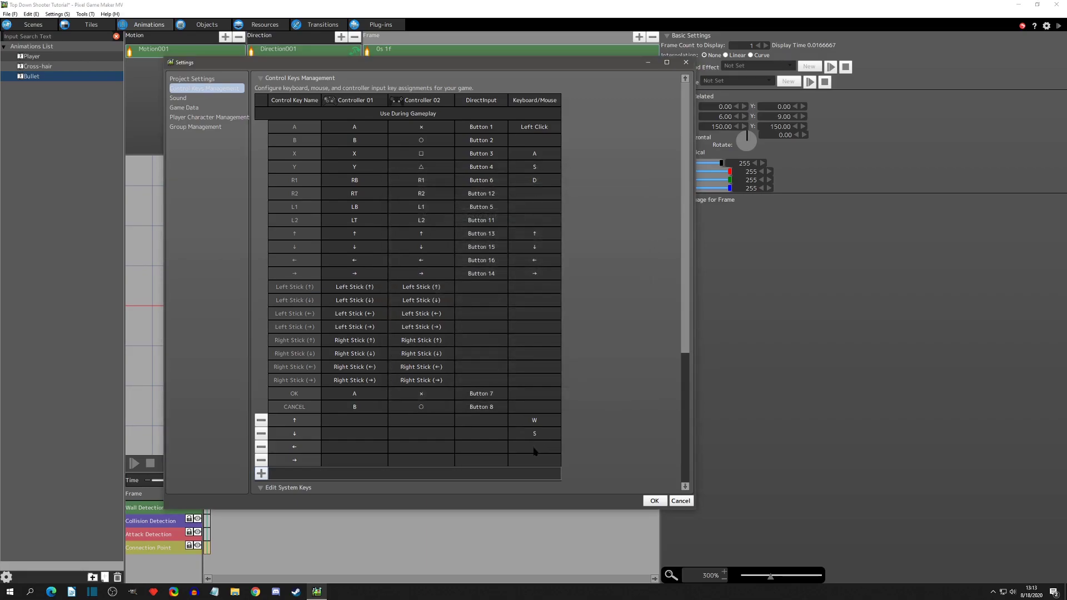
Bind the keyboard key A to the added ← entry and D to the added → entry.
double_click(534, 449)
click(470, 202)
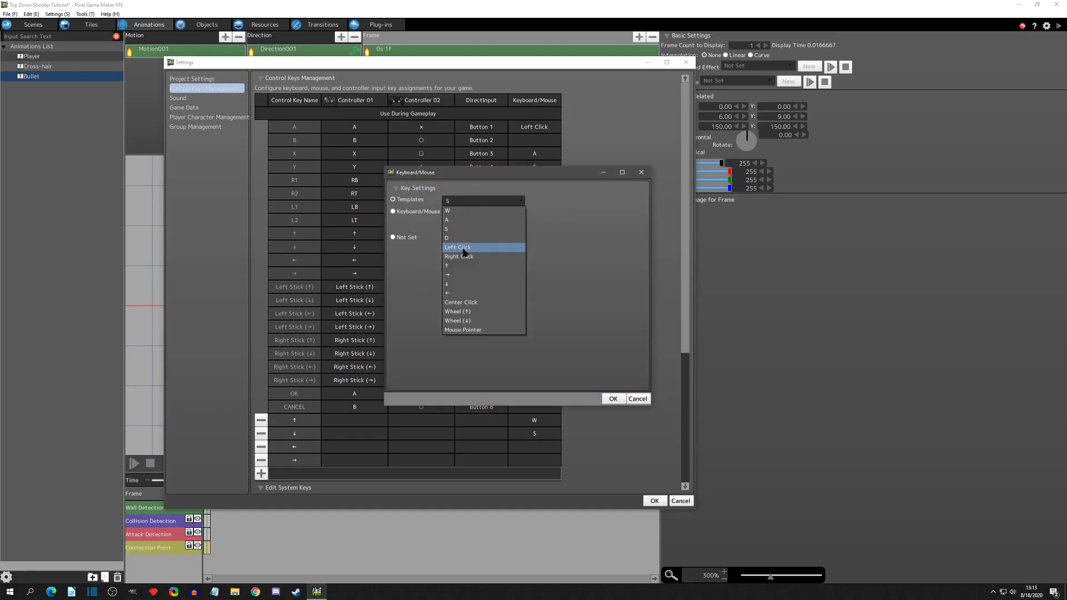
click(450, 220)
click(613, 399)
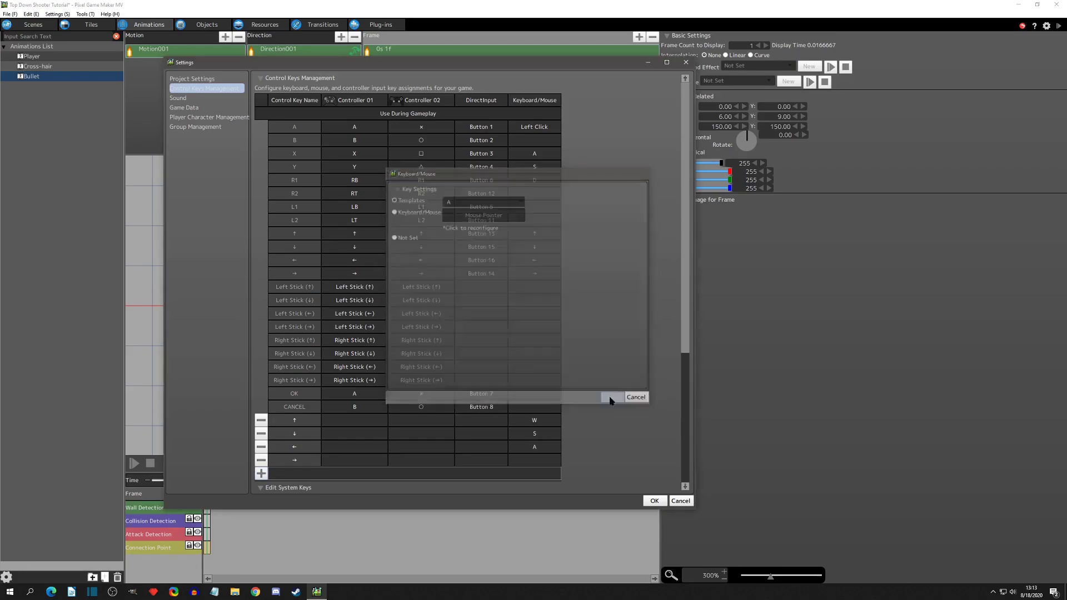
double_click(534, 461)
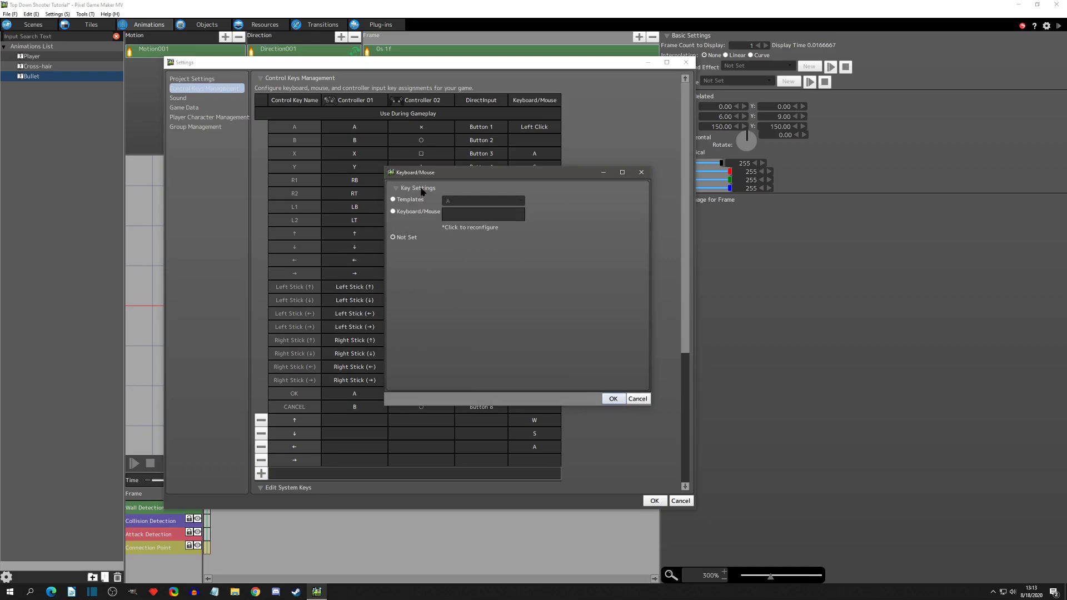
click(457, 201)
click(456, 229)
click(459, 201)
click(457, 238)
click(613, 399)
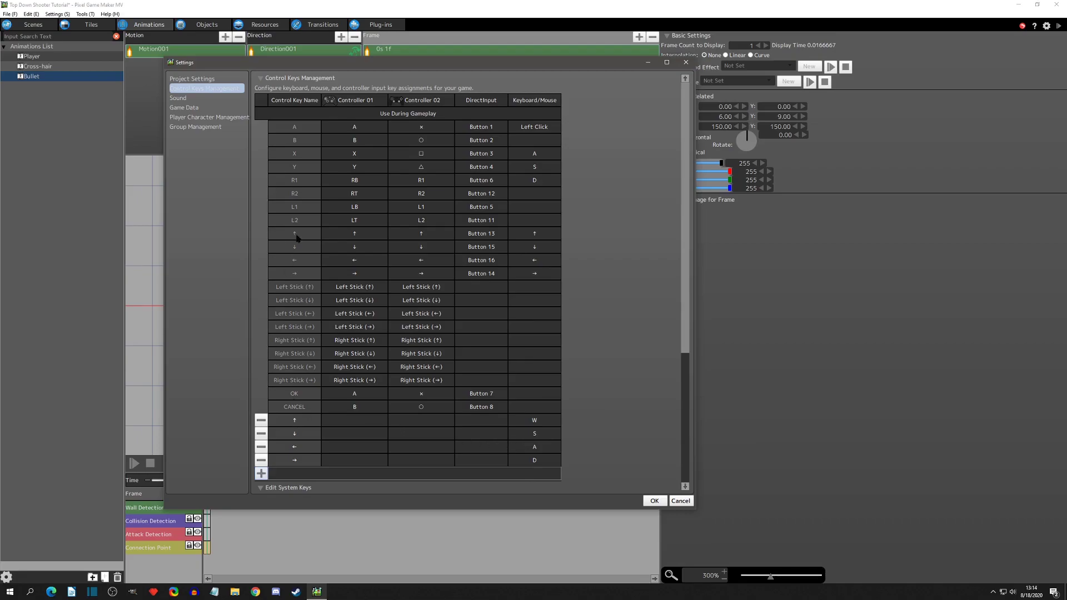
Set the keyboard/mouse assignments of the X, Y and R1 control keys to Not Set and apply the settings.
click(541, 151)
click(413, 240)
click(616, 398)
click(534, 170)
click(410, 241)
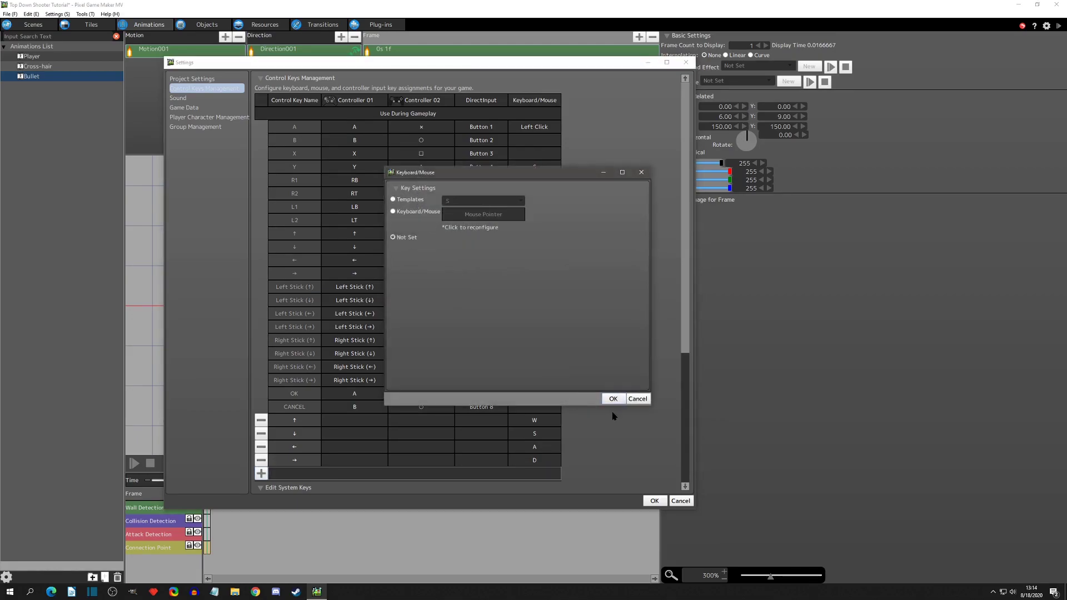
click(614, 401)
click(533, 179)
click(411, 240)
click(614, 396)
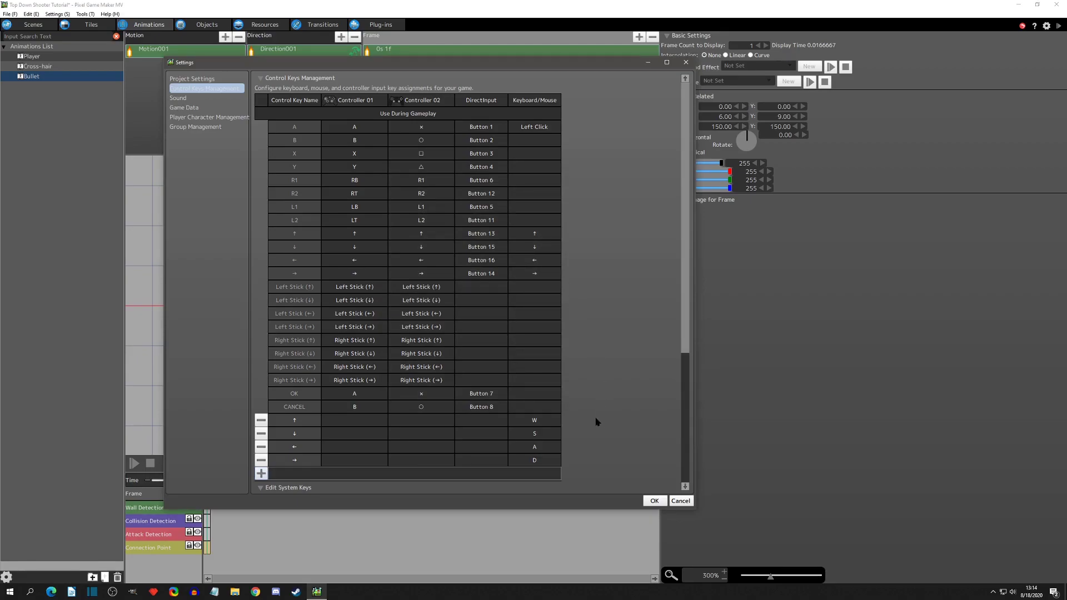
click(654, 501)
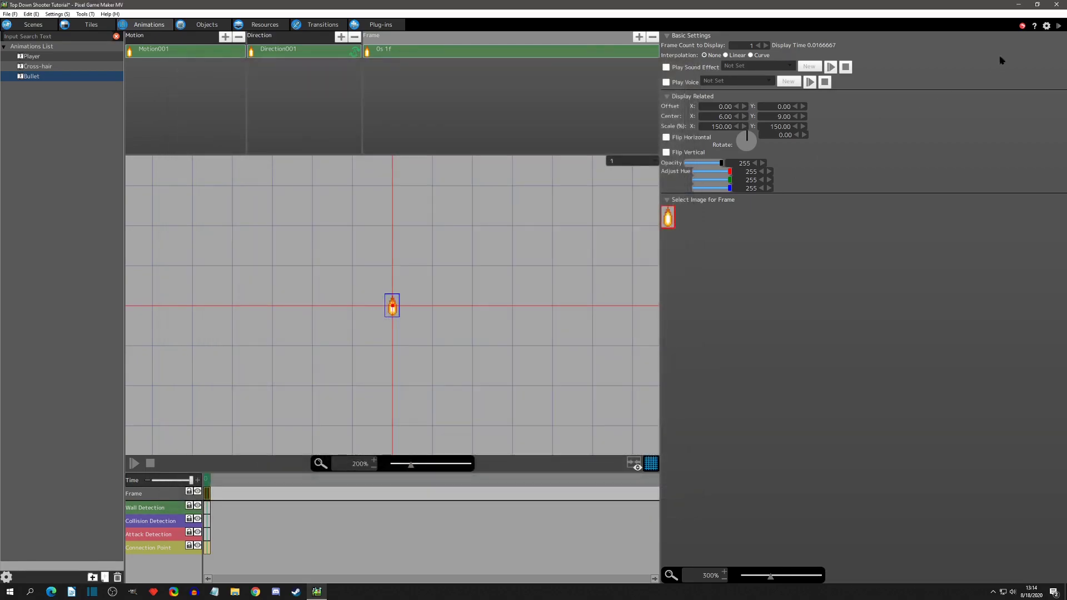
Test-play the game, moving the player in all directions with W, A, S and D, and close the test window.
click(1059, 26)
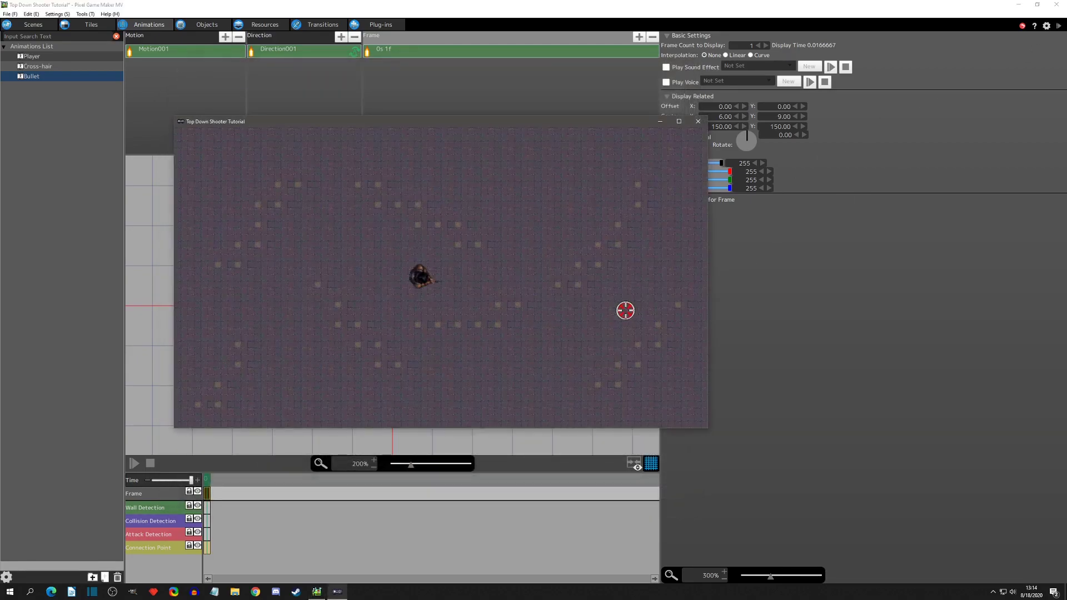
key(d)
key(s)
key(w)
key(a)
key(s)
key(w)
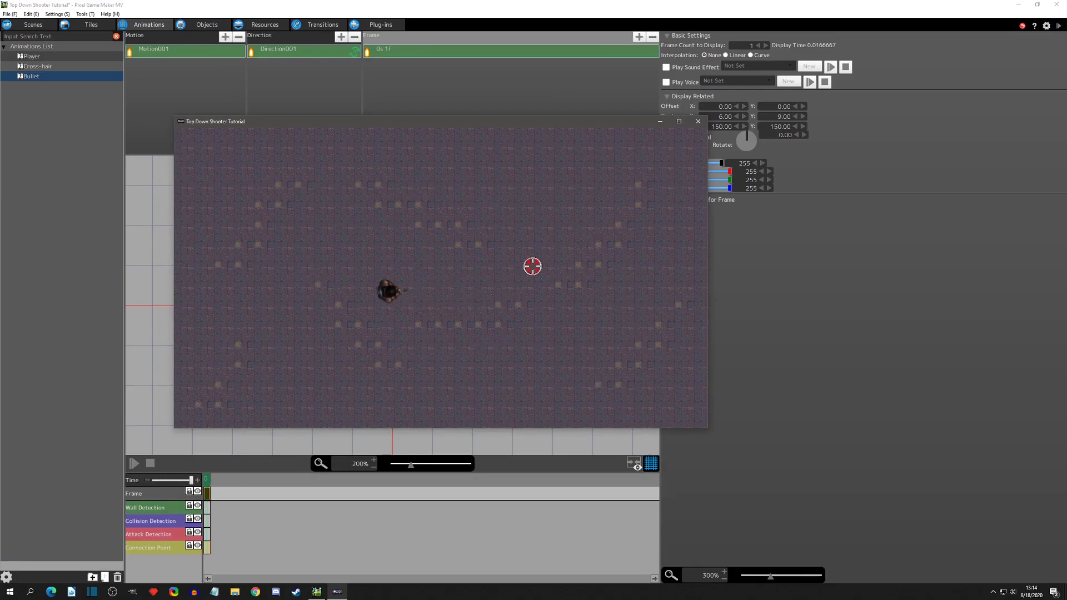
key(d)
mouse_move(525, 366)
mouse_down()
mouse_move(600, 200)
mouse_move(462, 189)
mouse_move(298, 210)
mouse_move(312, 247)
mouse_move(396, 354)
mouse_up()
key(s)
key(d)
key(d)
key(w)
key(w)
key(a)
key(s)
key(w)
key(d)
key(w)
key(s)
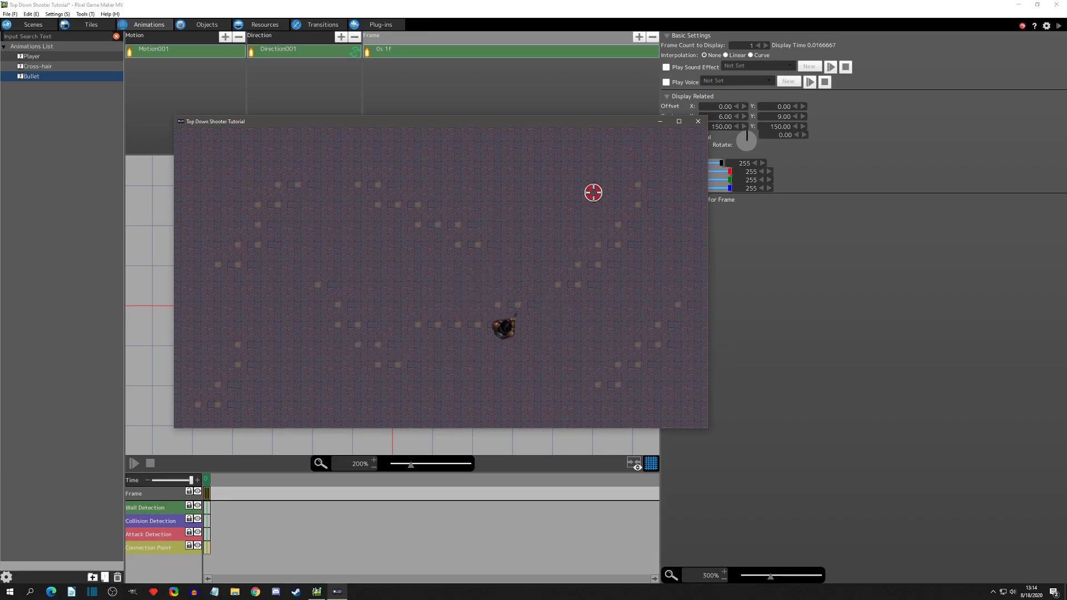
click(698, 121)
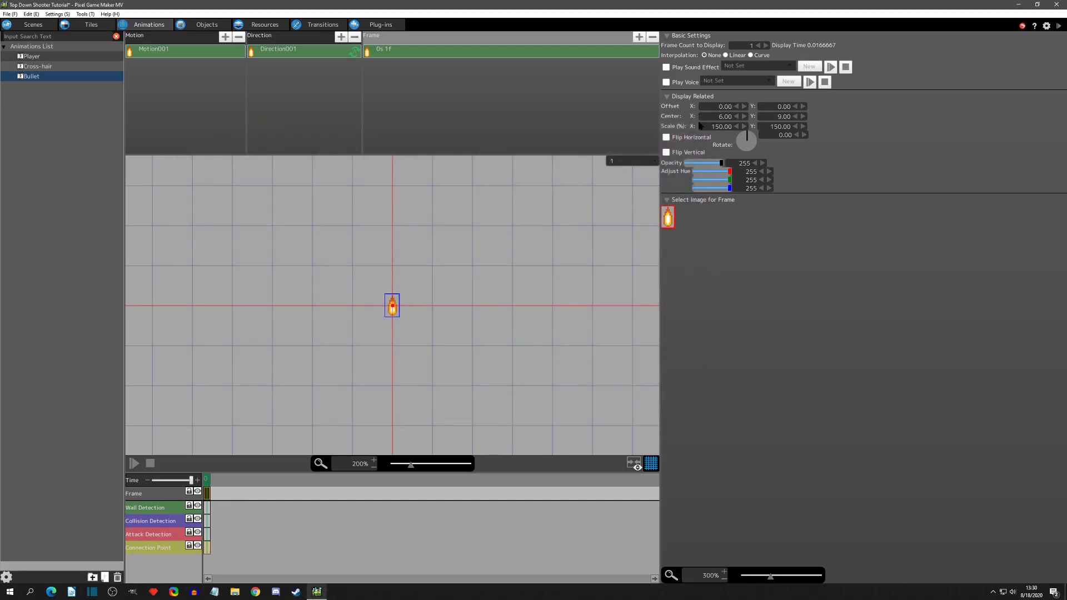
Move the PlayerObject 1 folder below the Bullet object in the objects list.
click(207, 24)
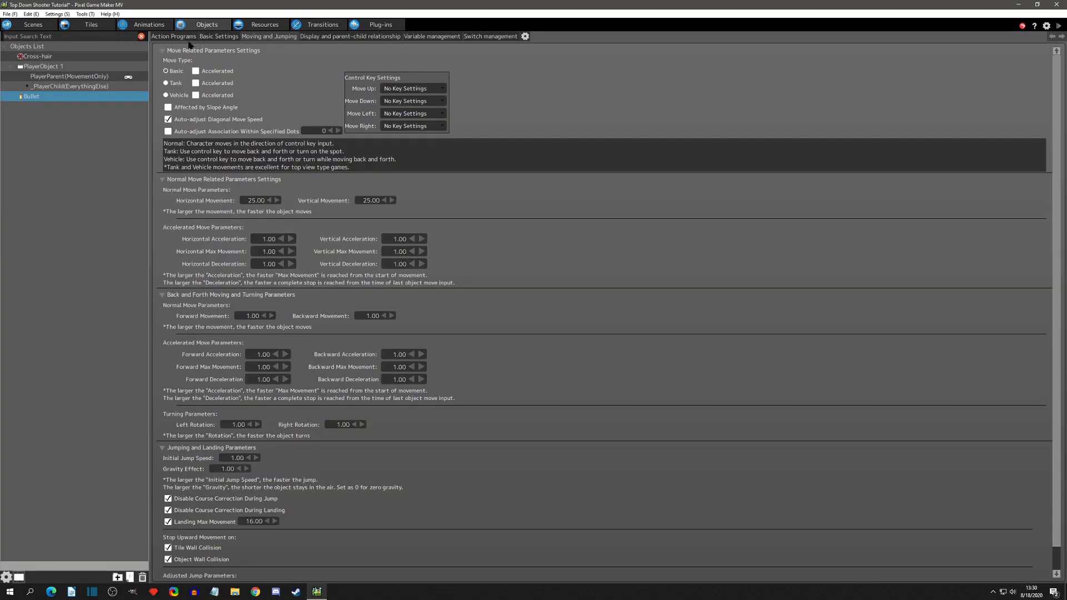
click(172, 37)
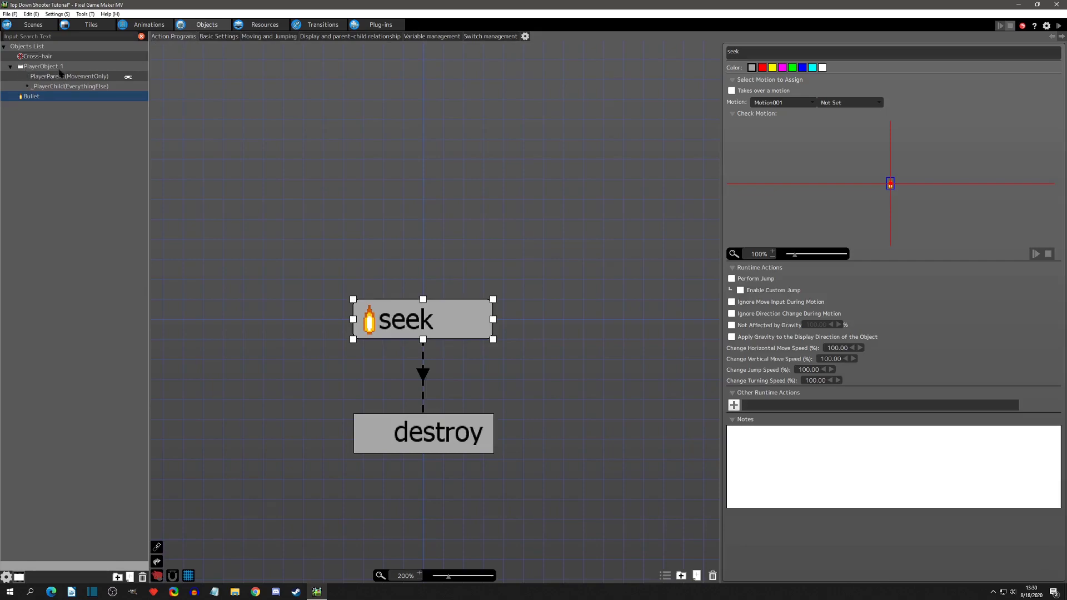
click(33, 117)
drag(31, 68, 39, 104)
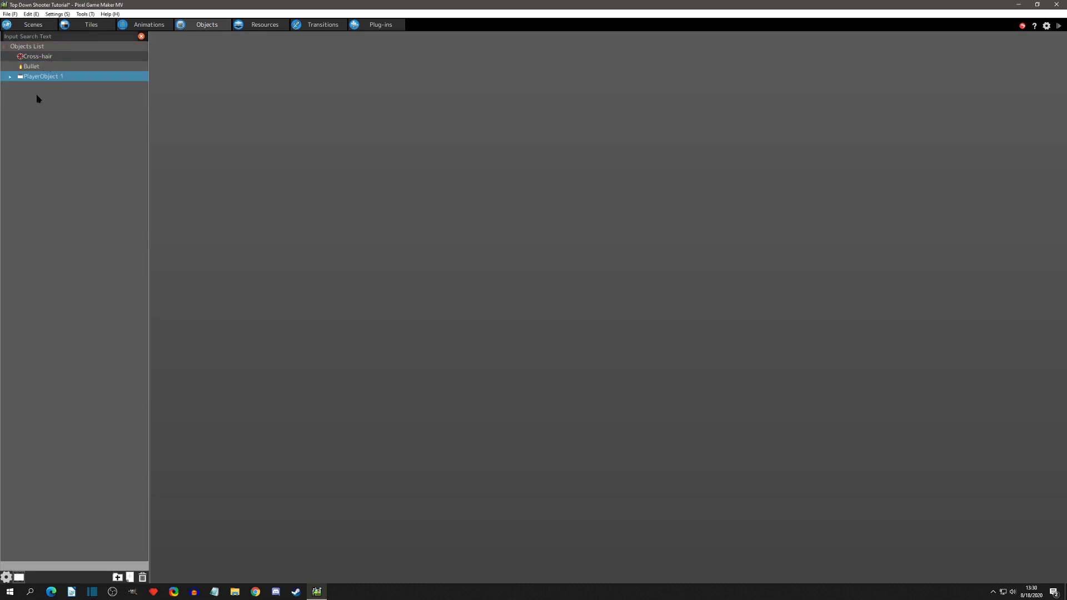
click(38, 124)
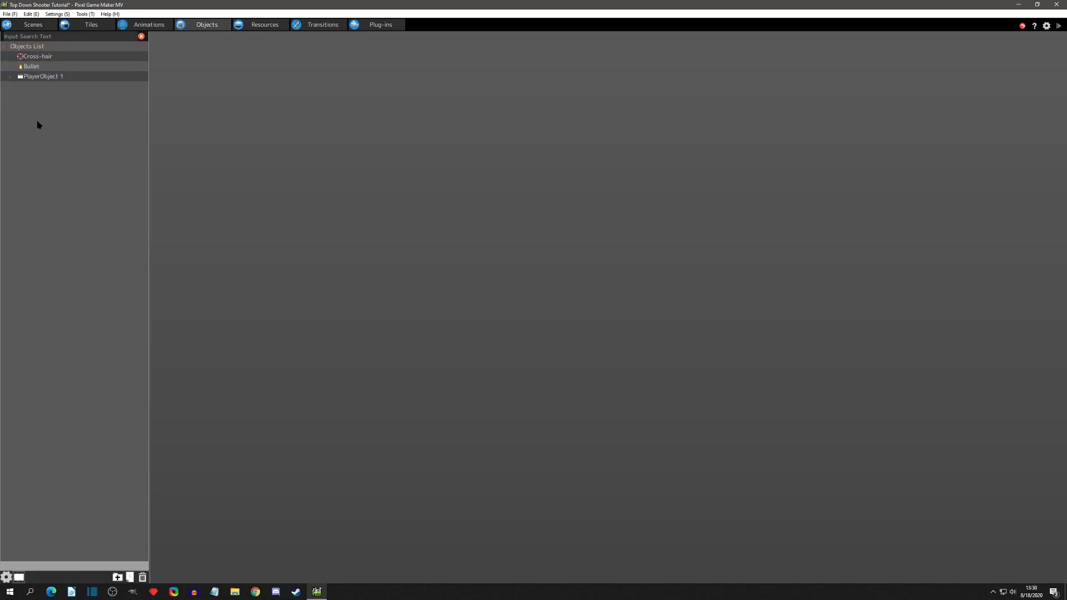
Duplicate PlayerParent(MovementOnly) and _PlayerChild(EverythingElse) outside the PlayerObject 1 folder and collapse the folder.
click(12, 76)
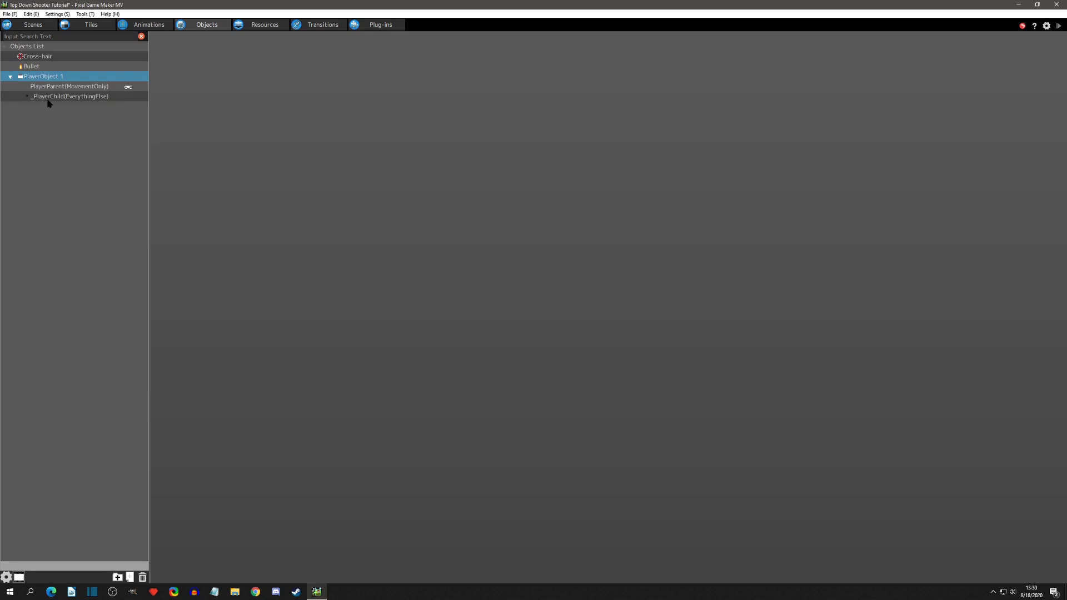
click(50, 86)
shift+click(54, 96)
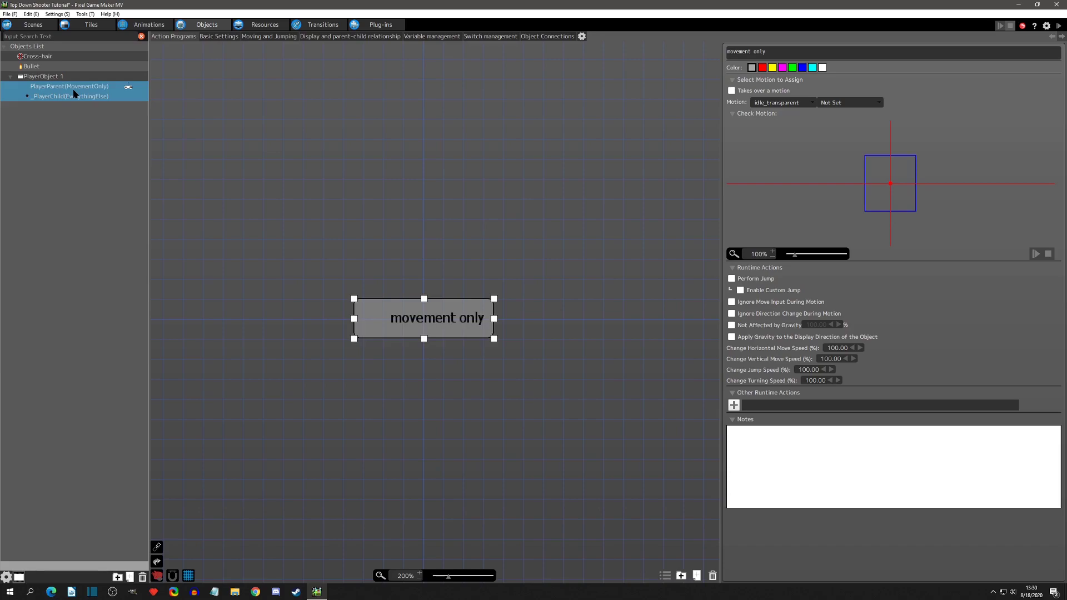
key(ctrl+v)
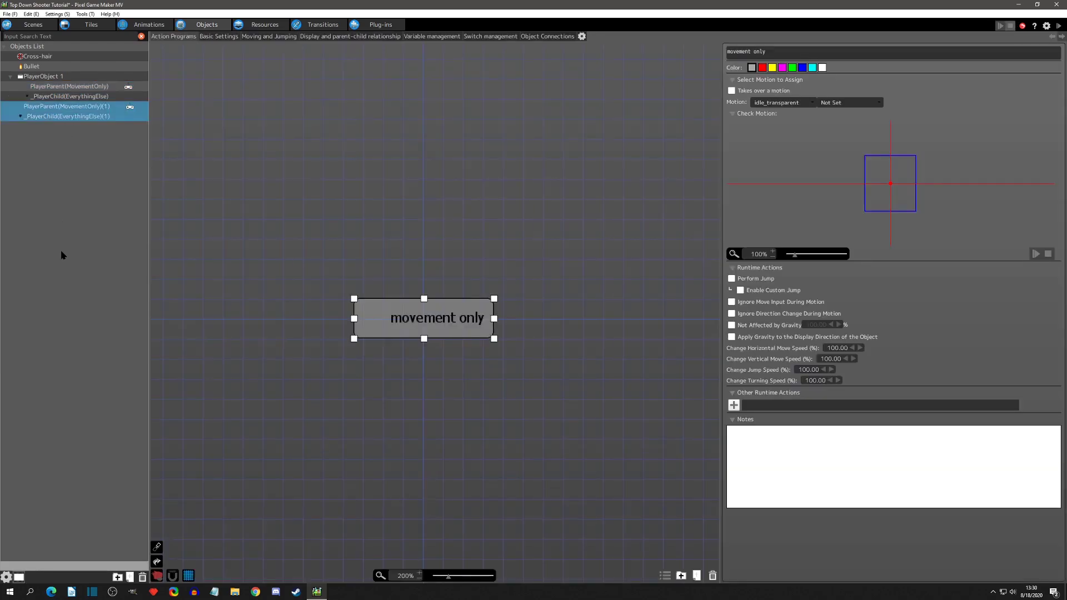
click(10, 77)
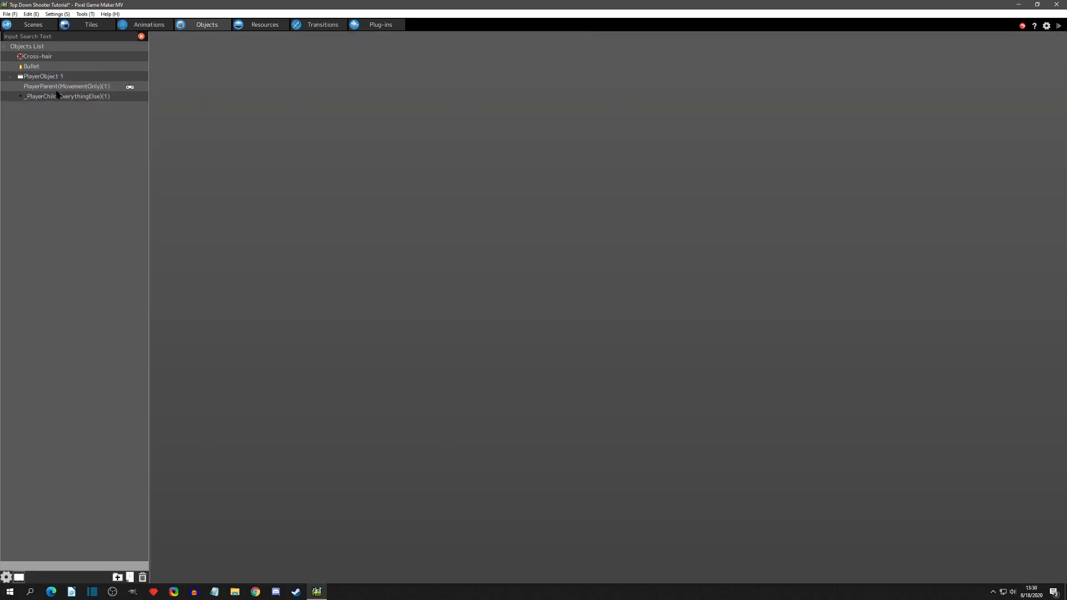
Rename the copied child object as _PlayerChild(DirectionOnly)(1).
click(56, 86)
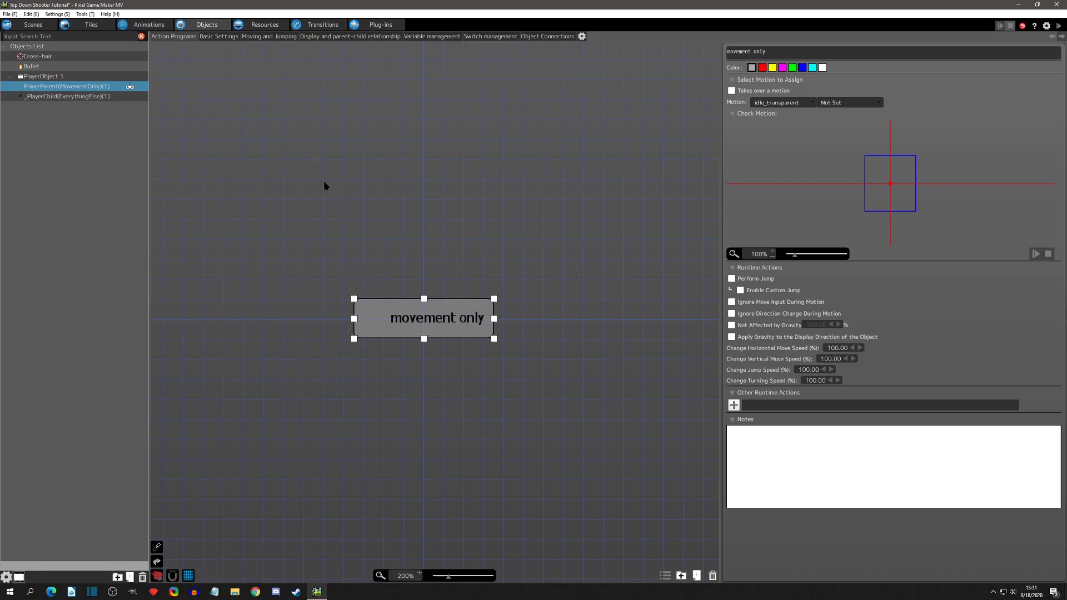
click(60, 98)
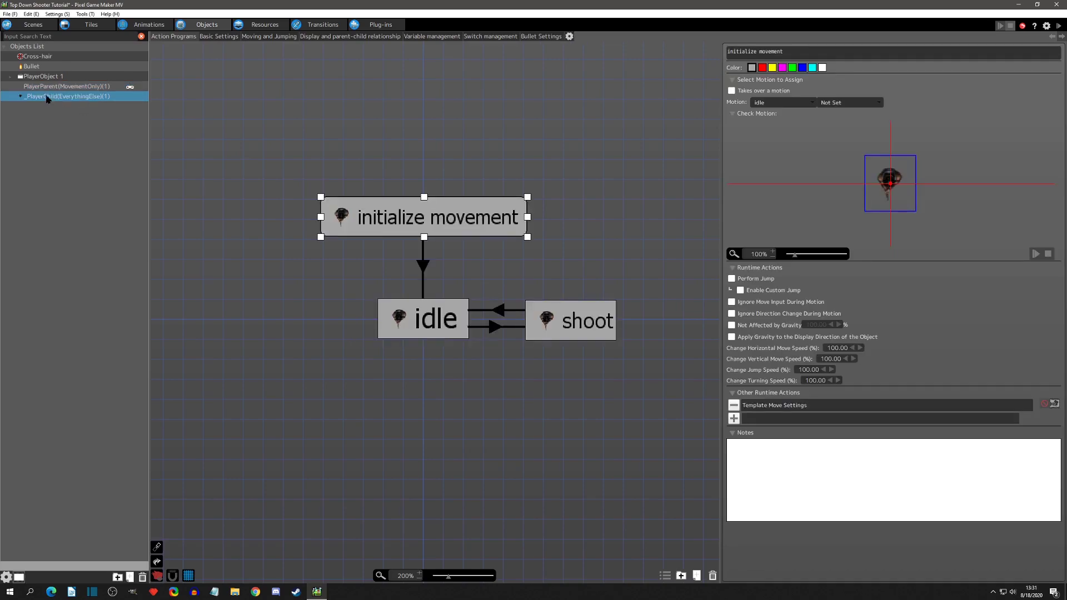
click(60, 98)
drag(104, 95, 61, 97)
text(DirectionOnly)
key(Return)
click(418, 322)
Duplicate the _PlayerChild(DirectionOnly)(1) object.
click(58, 88)
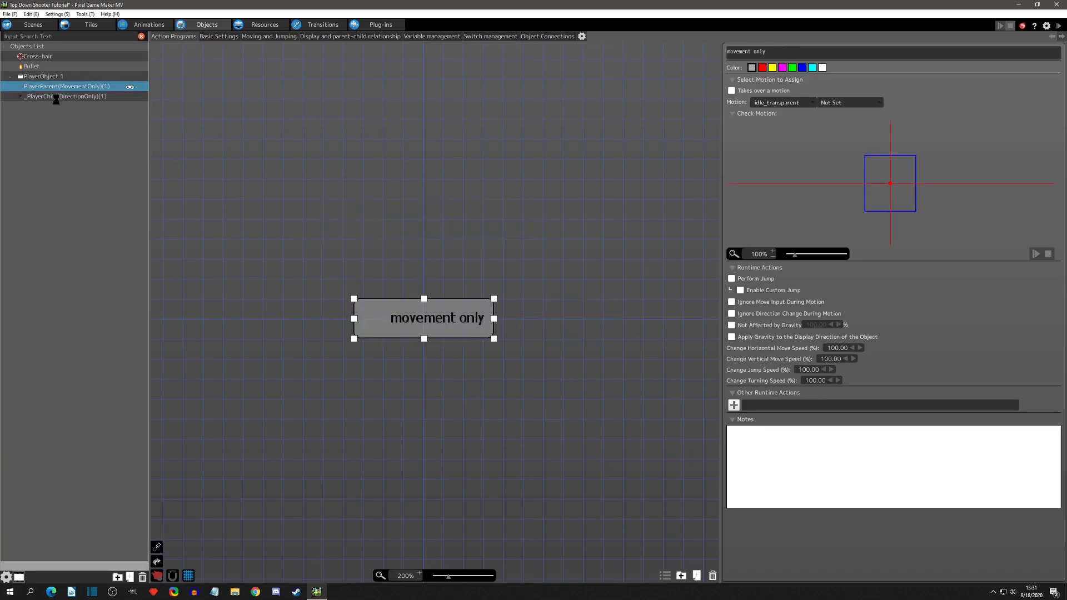
click(58, 99)
key(ctrl+v)
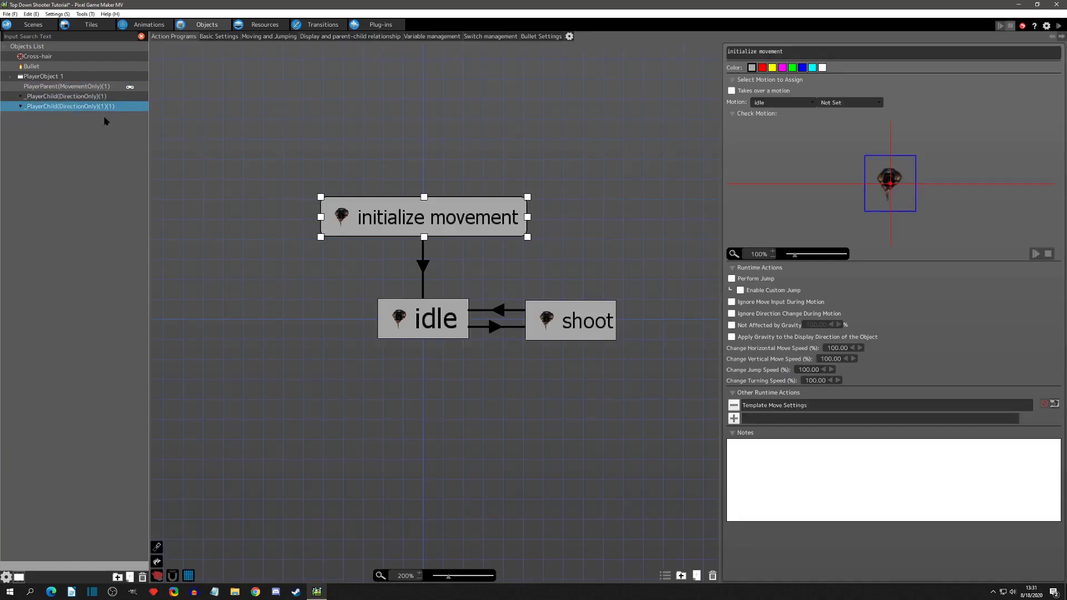
Delete the idle and shoot actions from the _PlayerChild(DirectionOnly)(1) action program.
click(81, 99)
click(418, 298)
click(418, 300)
key(Delete)
click(528, 333)
key(Delete)
Move the remaining initialize movement action to the grid centre, rename it "movement" and narrow its box.
drag(439, 224, 437, 318)
drag(759, 51, 714, 53)
key(BackSpace)
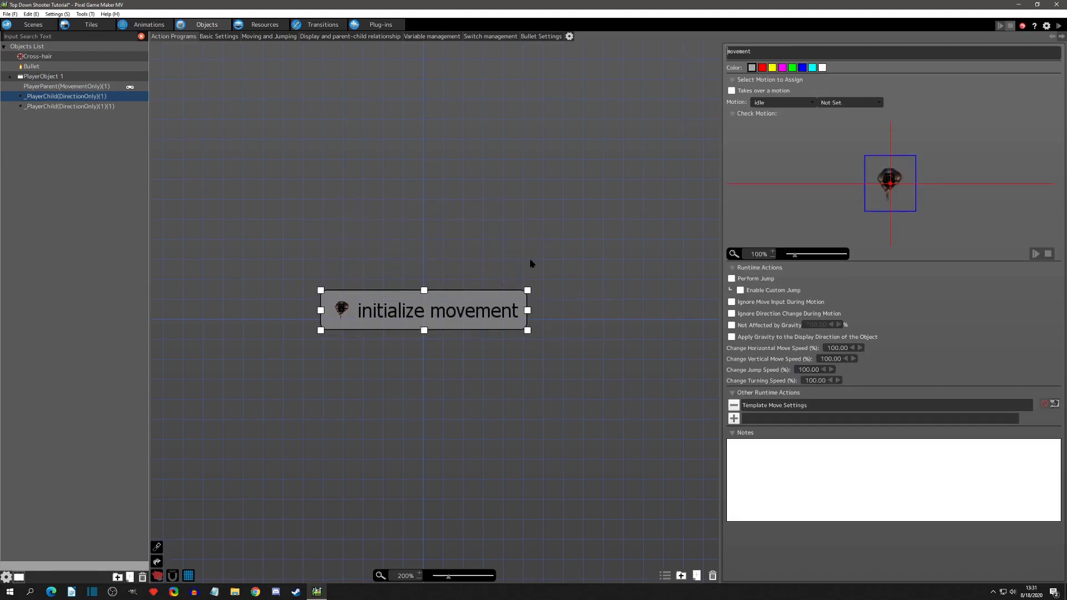
drag(527, 310, 463, 325)
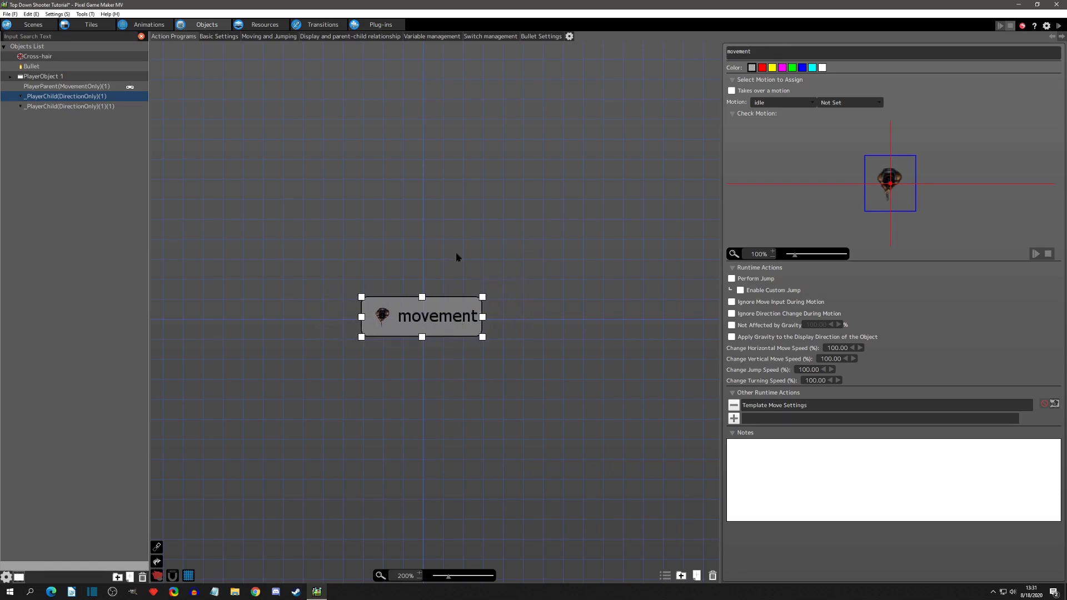
Set the movement action's motion to idle_transparent and check its Template Move Settings.
click(770, 106)
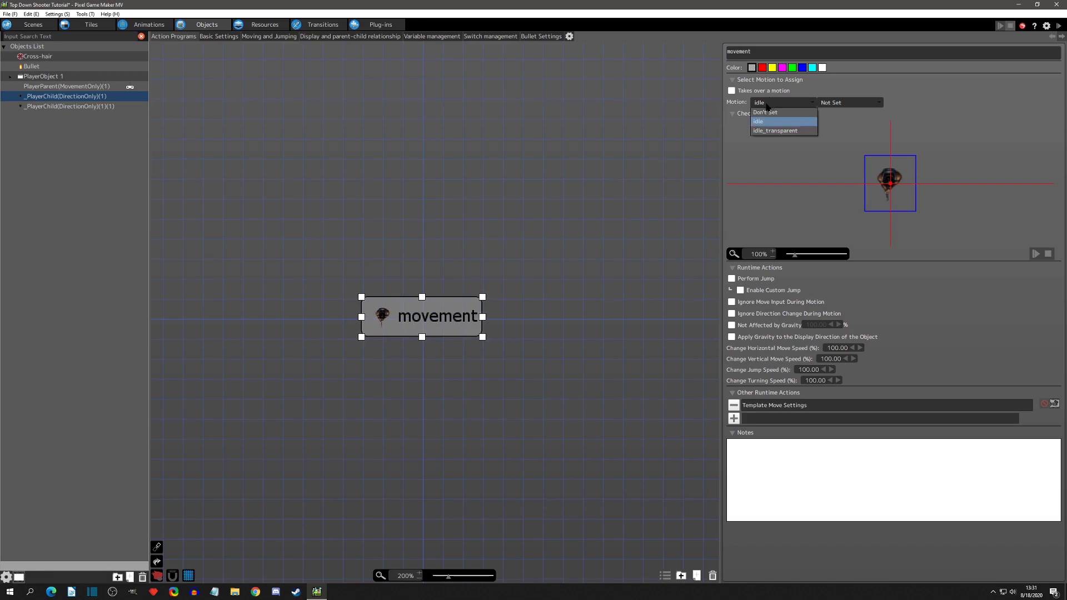
click(776, 132)
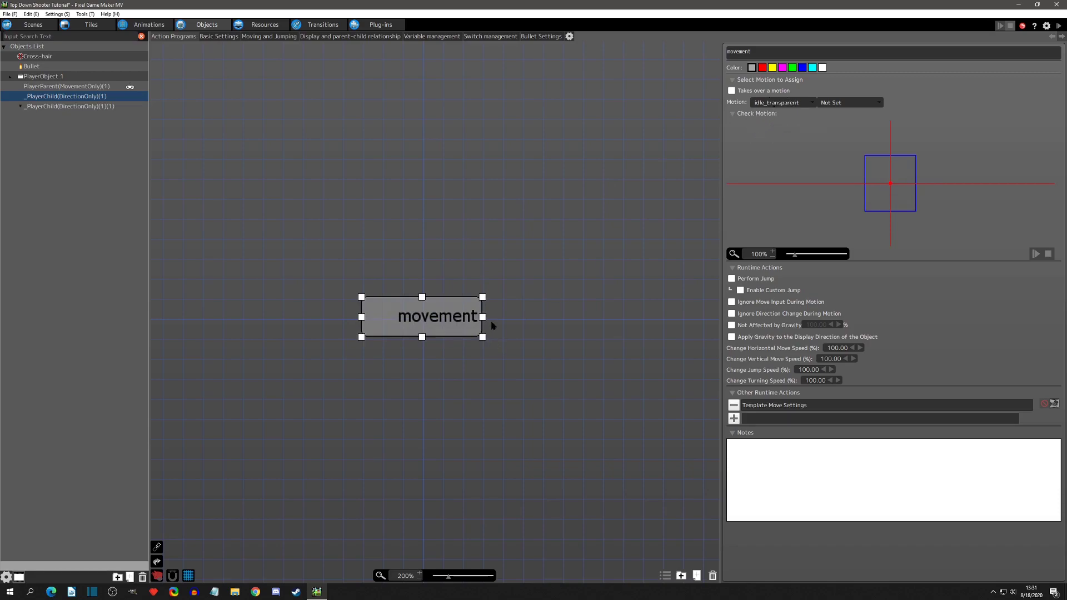
double_click(761, 408)
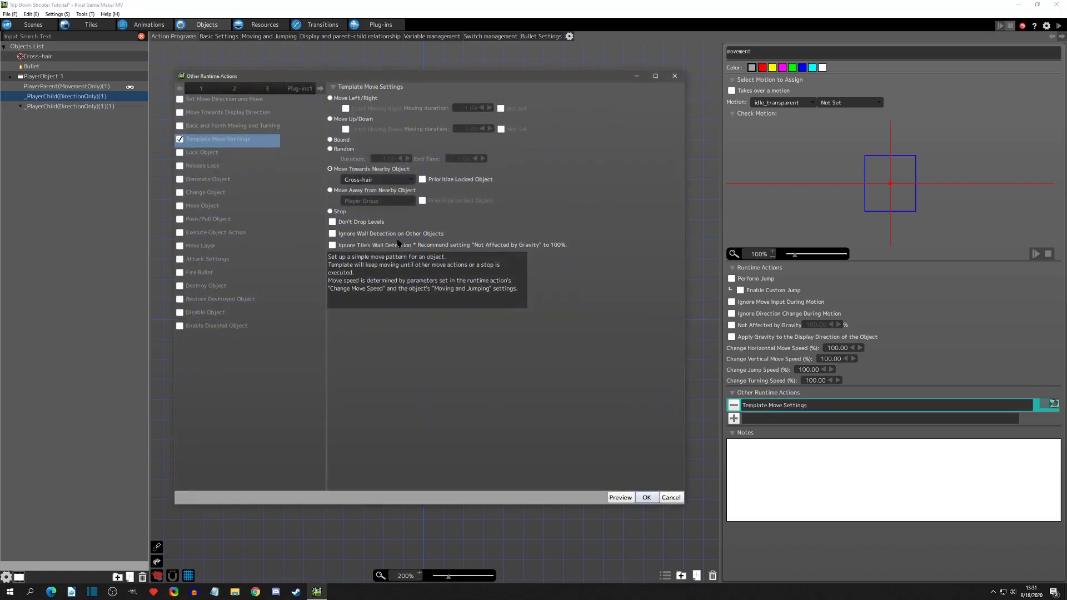
click(674, 76)
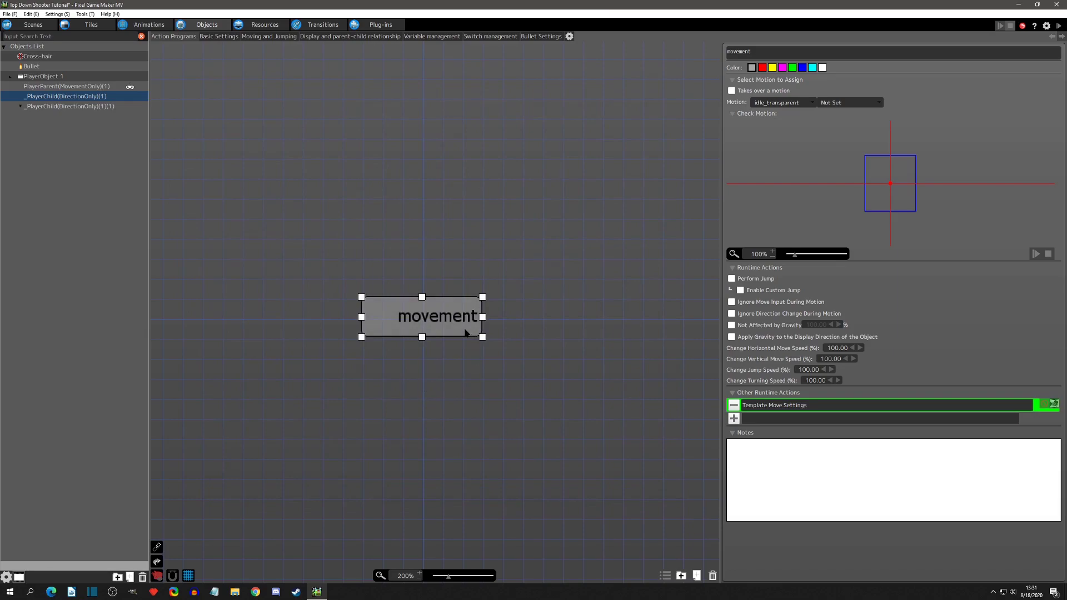
Rename the movement action as "movement to crossair", then widen its box and recentre it on the grid.
click(777, 54)
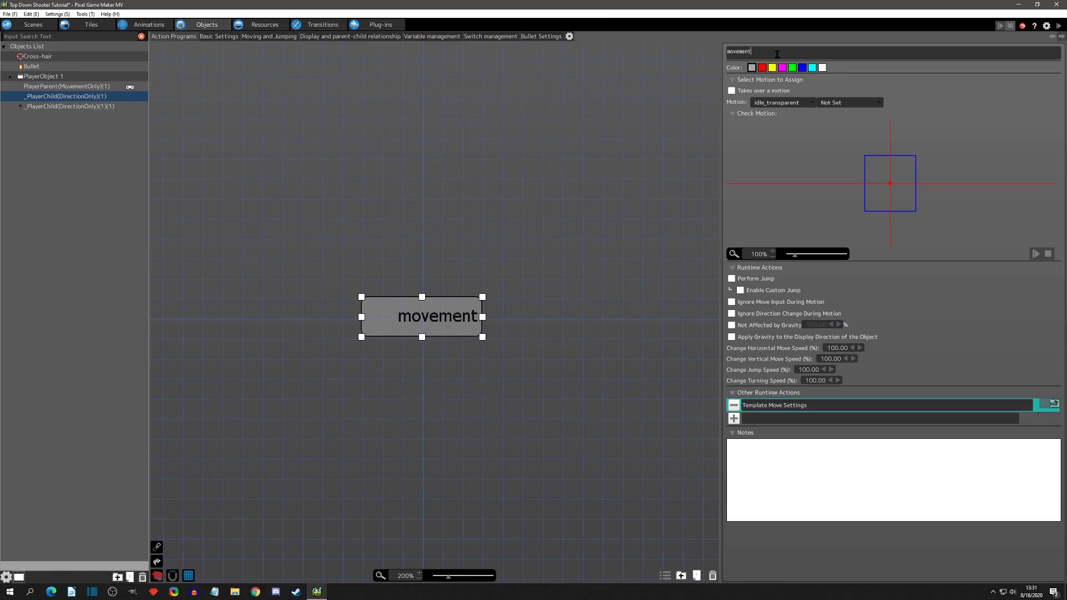
text(to crossair)
drag(484, 317, 579, 317)
drag(541, 314, 496, 316)
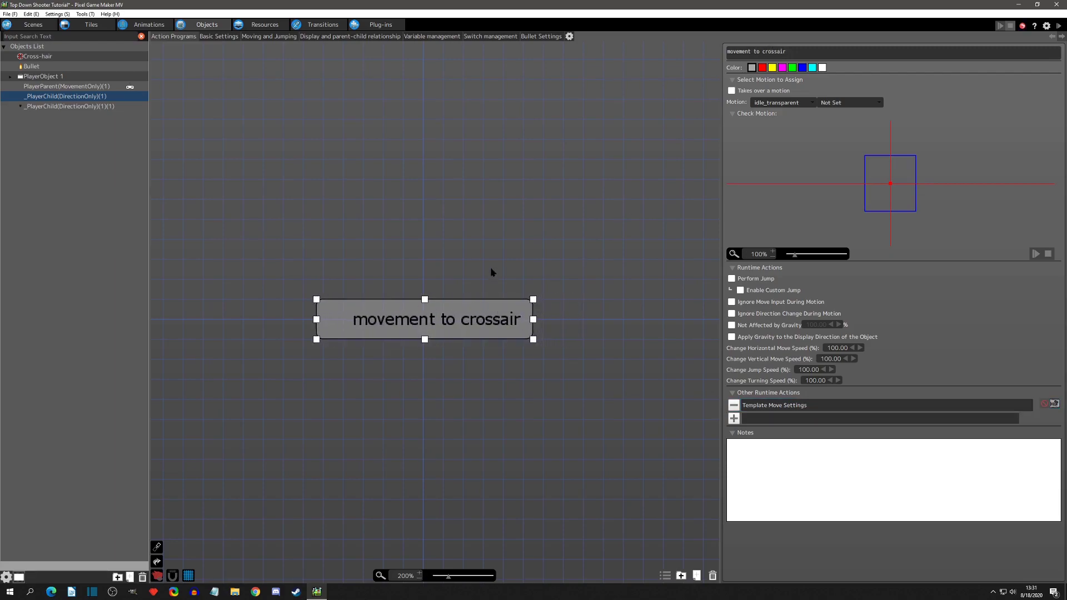
click(461, 265)
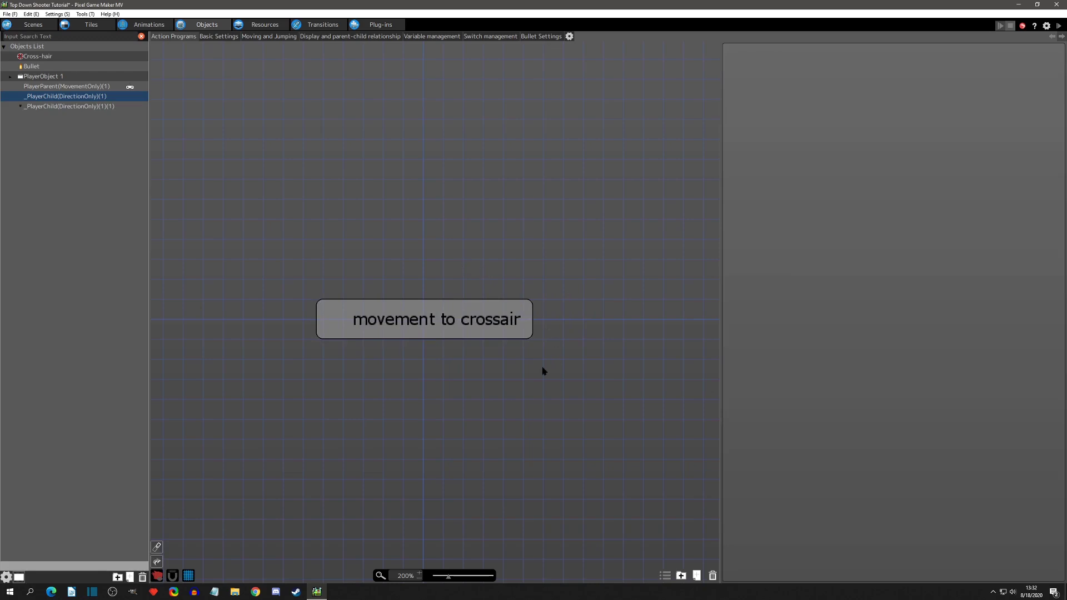
Remove the Bullet entry from the bullets list of _PlayerChild(DirectionOnly)(1) and return to its action program.
click(369, 37)
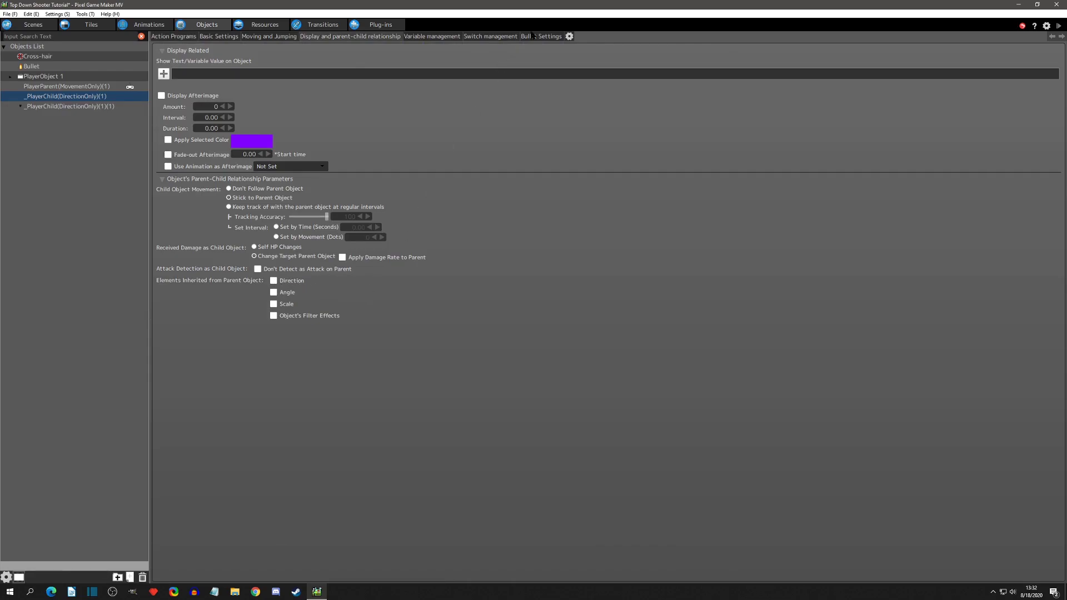
click(534, 37)
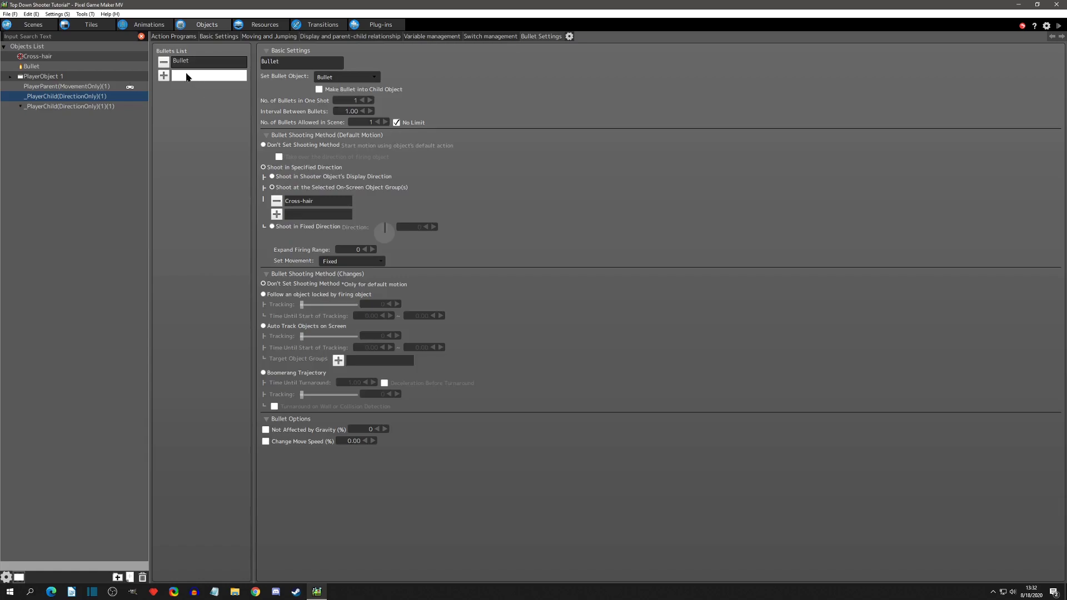
click(163, 63)
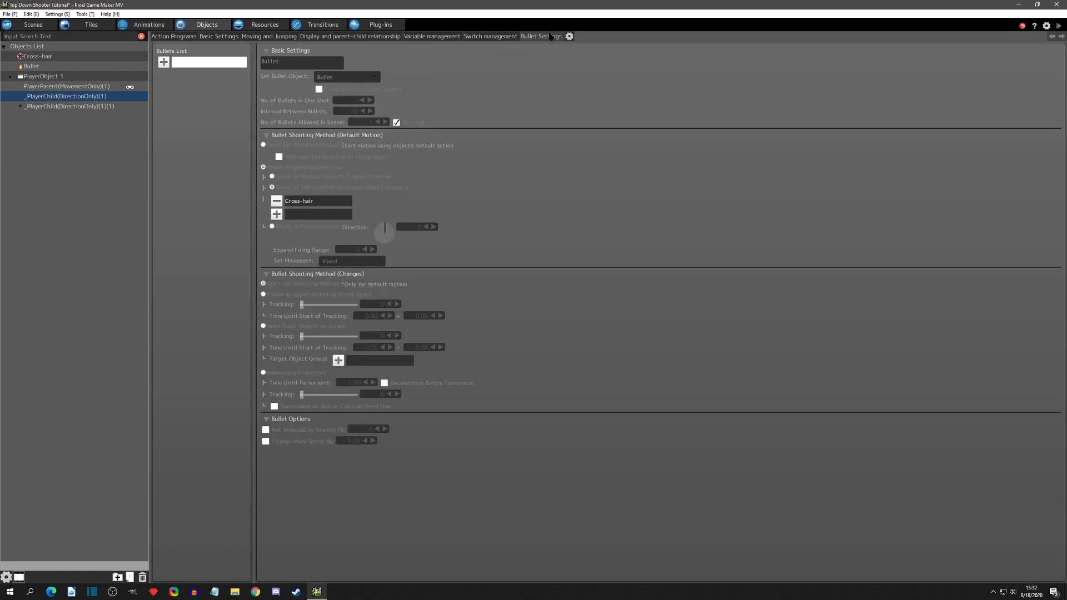
click(173, 37)
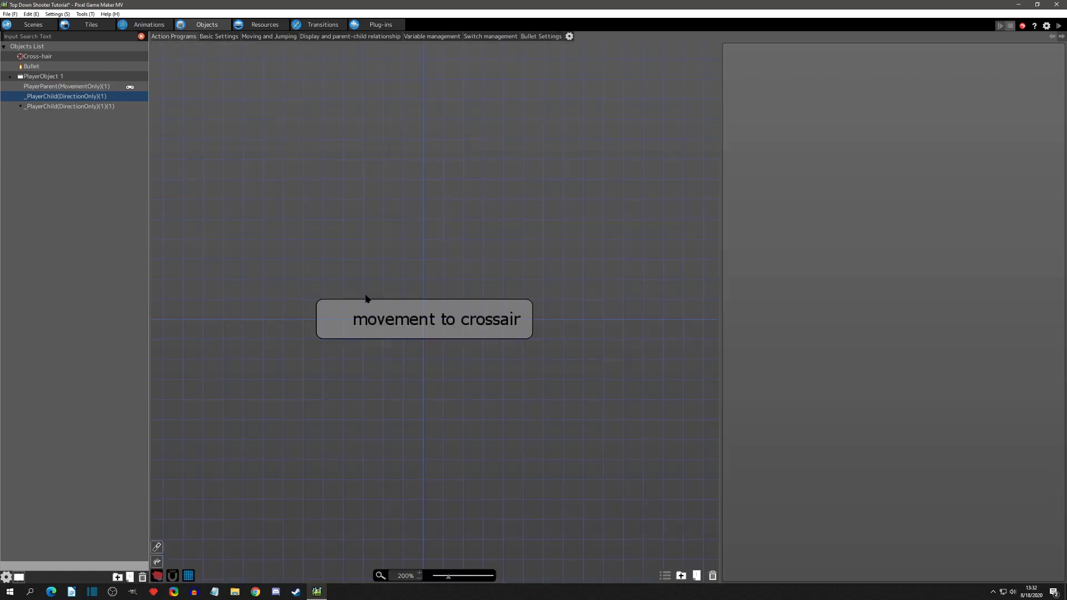
Review the motion assigned to the "movement to crossair" action, keeping idle_transparent selected.
click(392, 315)
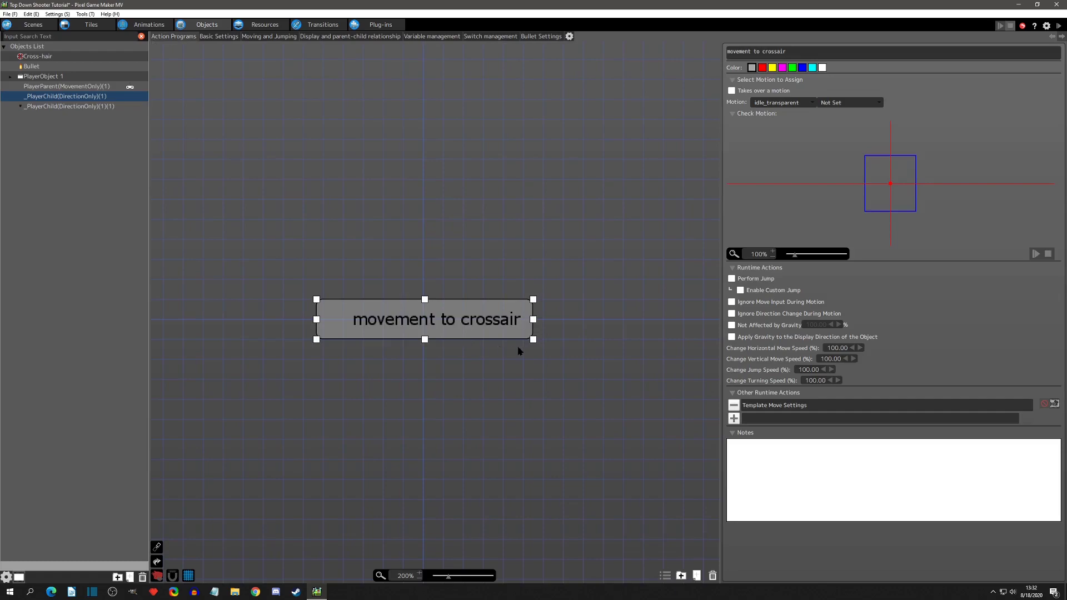
click(771, 406)
click(782, 104)
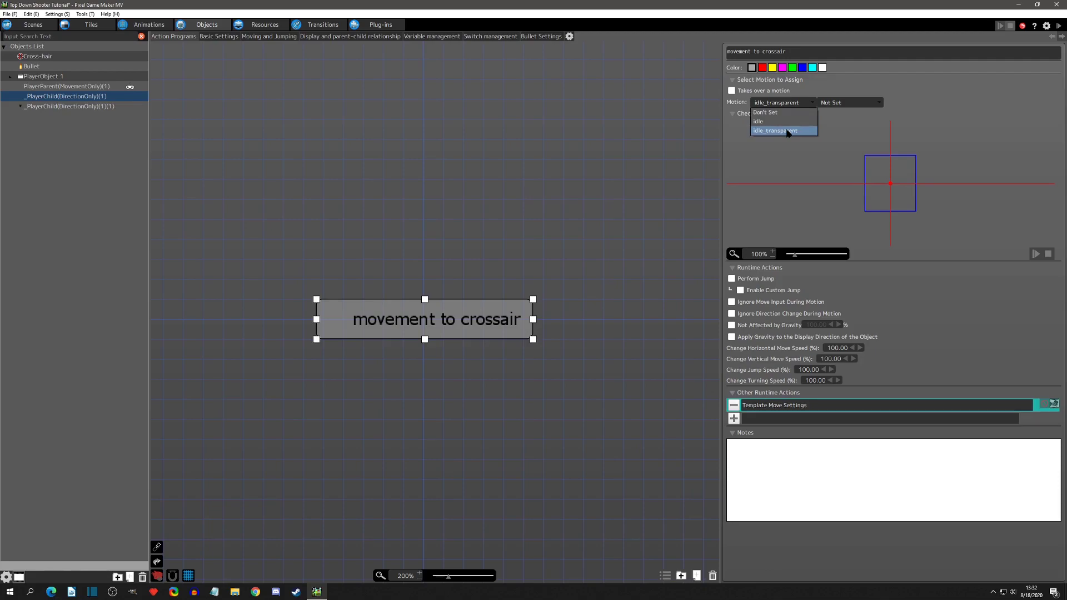
click(787, 131)
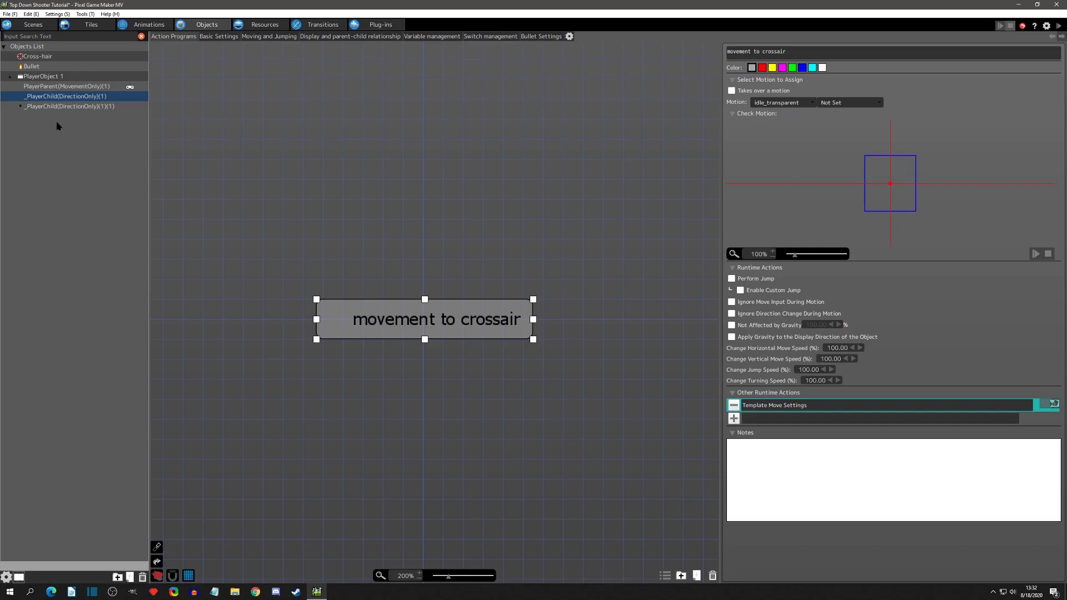
Rename the second direction-only copy as __PlayerChildsChild(EverythingElse)(1)(1).
click(50, 108)
key(F2)
click(27, 107)
text(_)
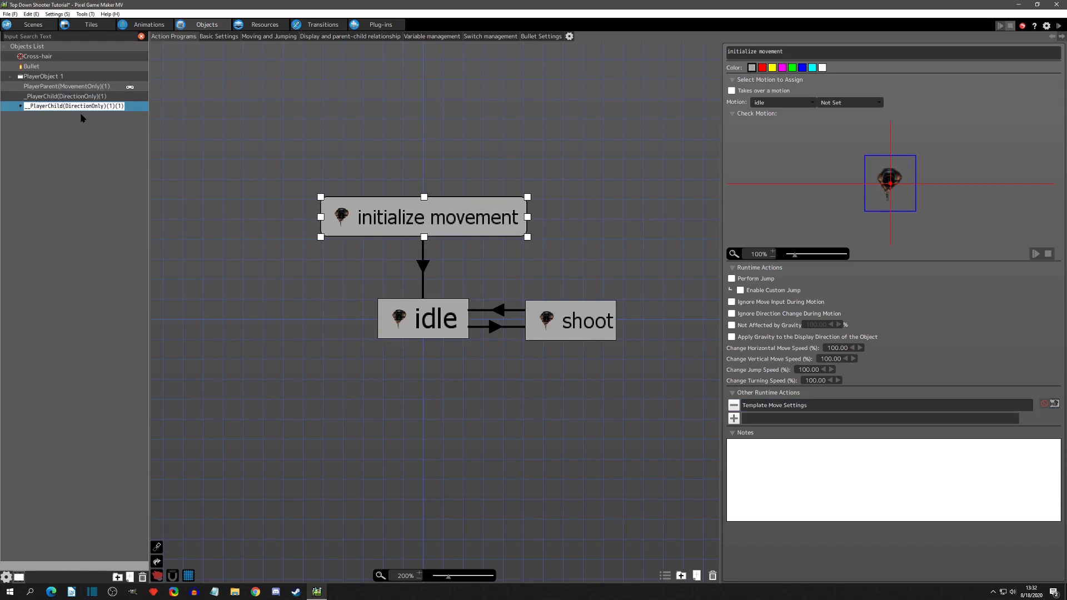
text(sChild)
double_click(100, 105)
text(EverythingEls)
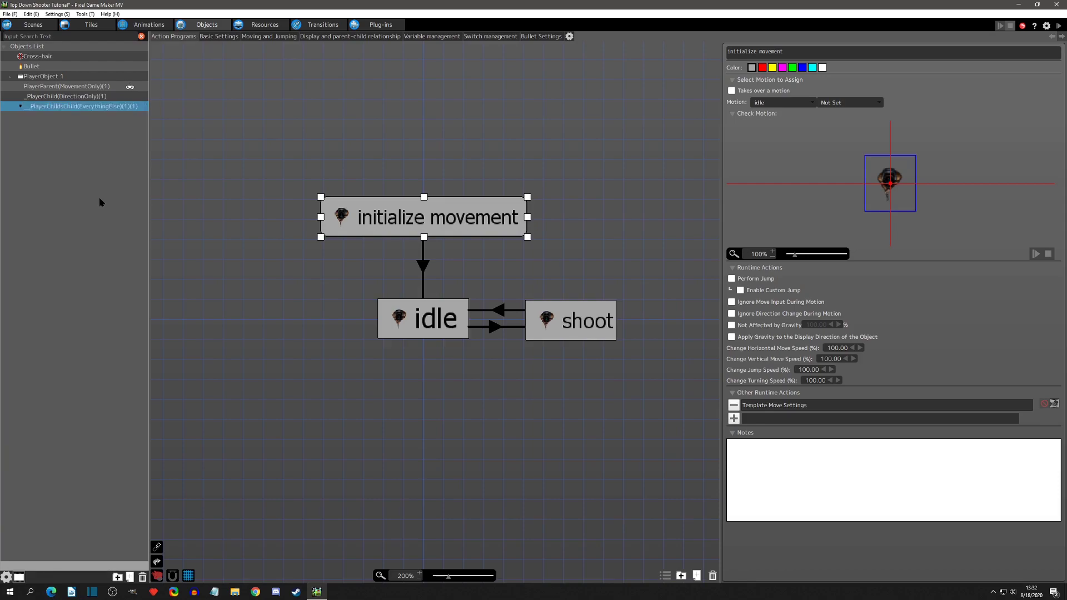
Remove the extra (1) suffix so the object is named __PlayerChildsChild(EverythingElse)(1).
double_click(138, 107)
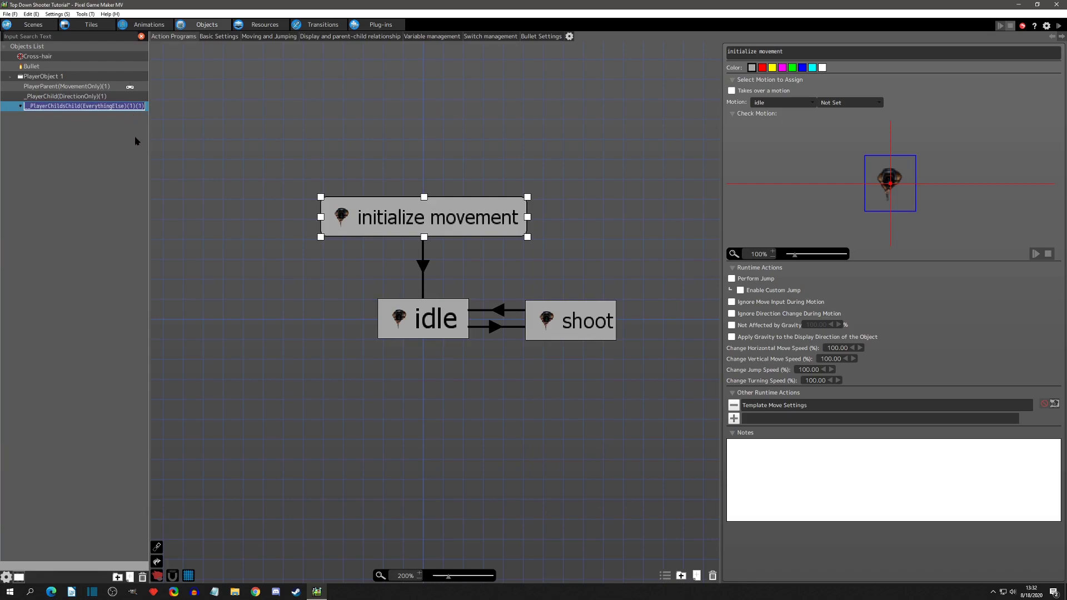
key(End)
key(BackSpace)
key(BackSpace)
key(BackSpace)
key(Return)
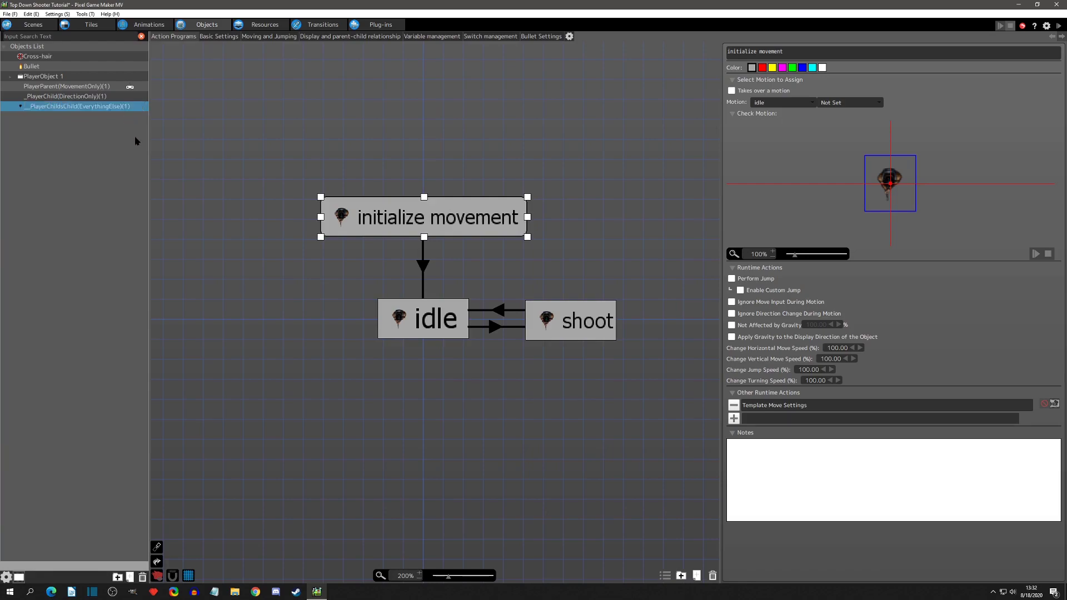
Delete the "initialize movement" action from the action program of __PlayerChildsChild(EverythingElse)(1), keeping only idle and shoot.
click(111, 138)
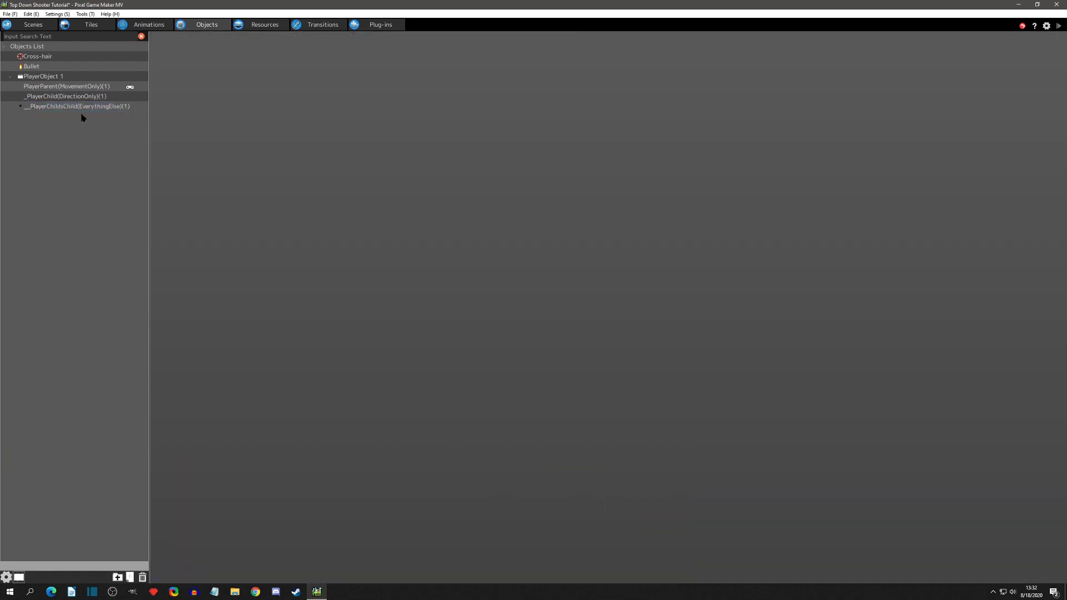
click(38, 109)
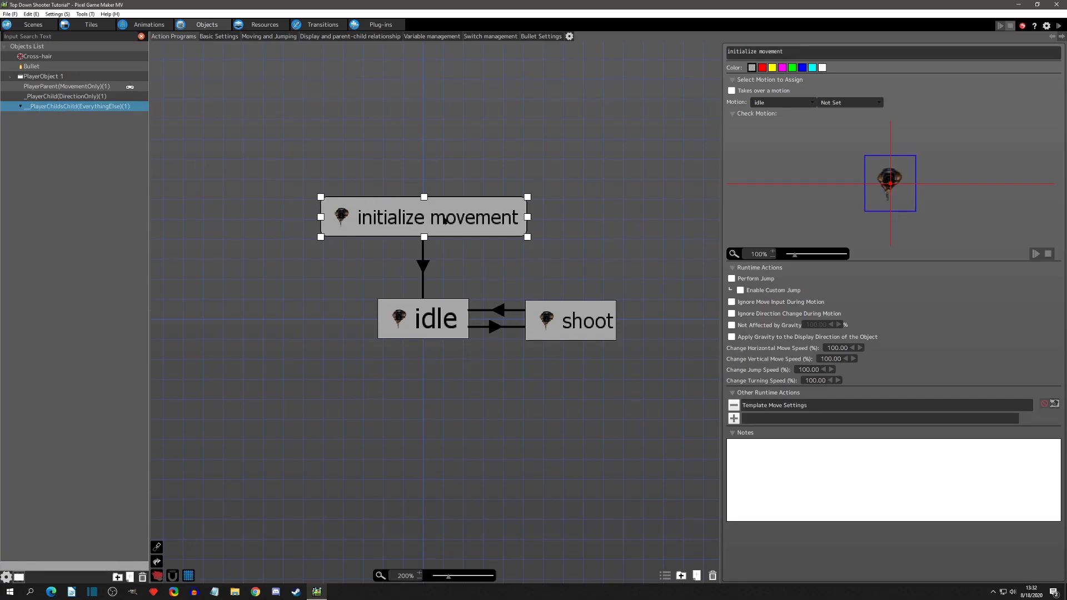
click(444, 220)
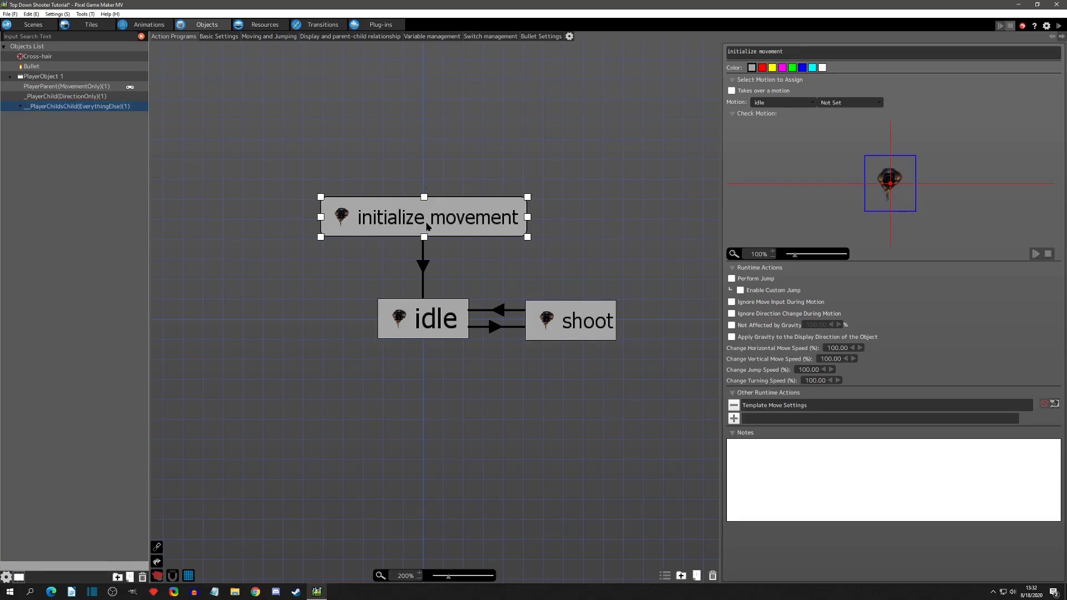
key(Delete)
click(428, 324)
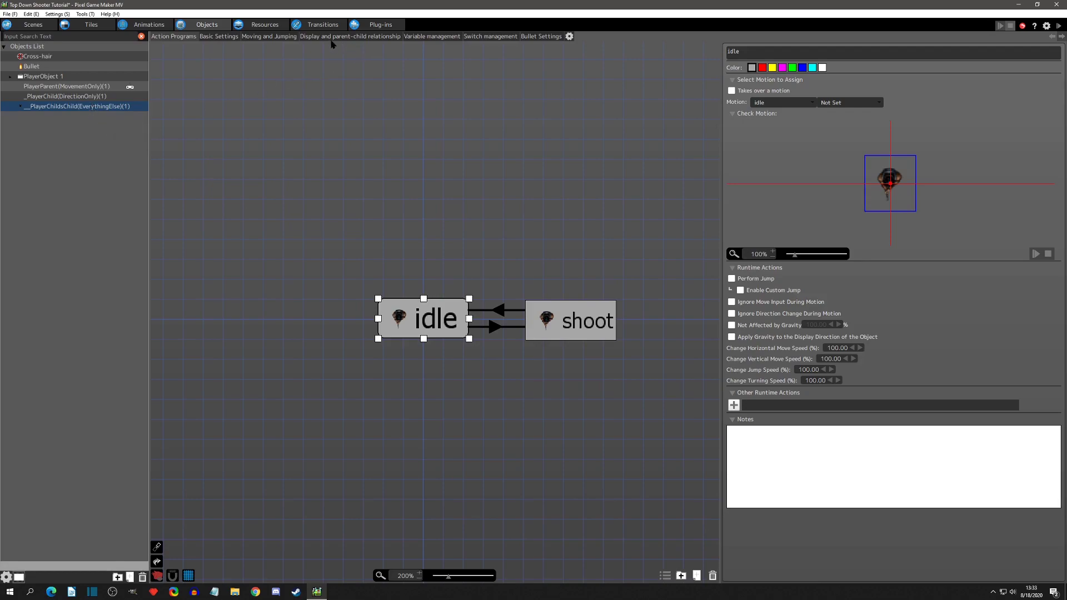
Review the action programs of the three player objects and the parent-child settings of the two child objects.
click(368, 38)
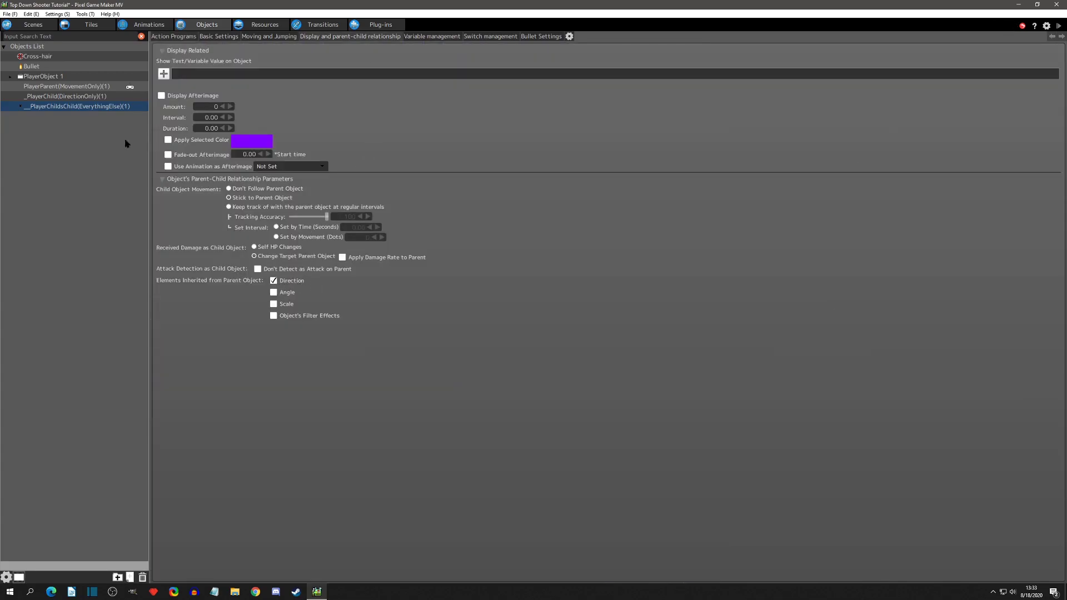
click(74, 96)
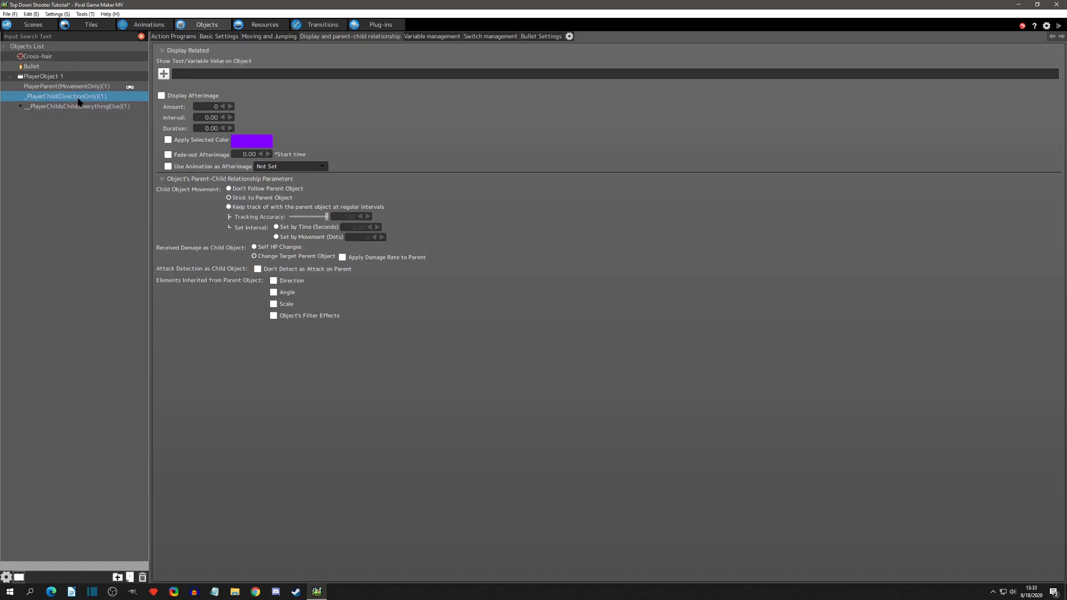
click(173, 37)
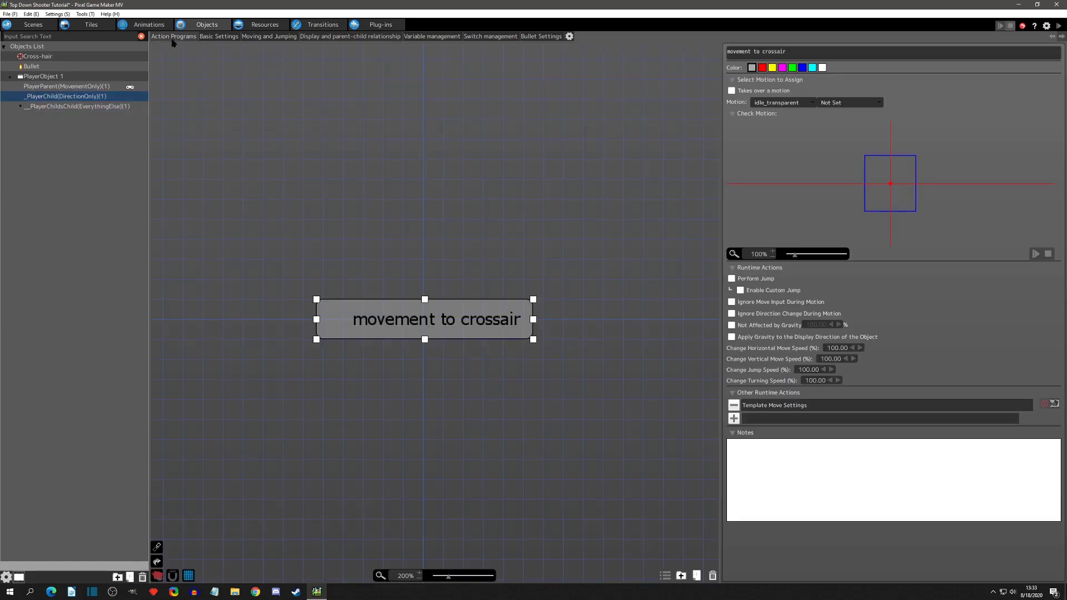
click(88, 86)
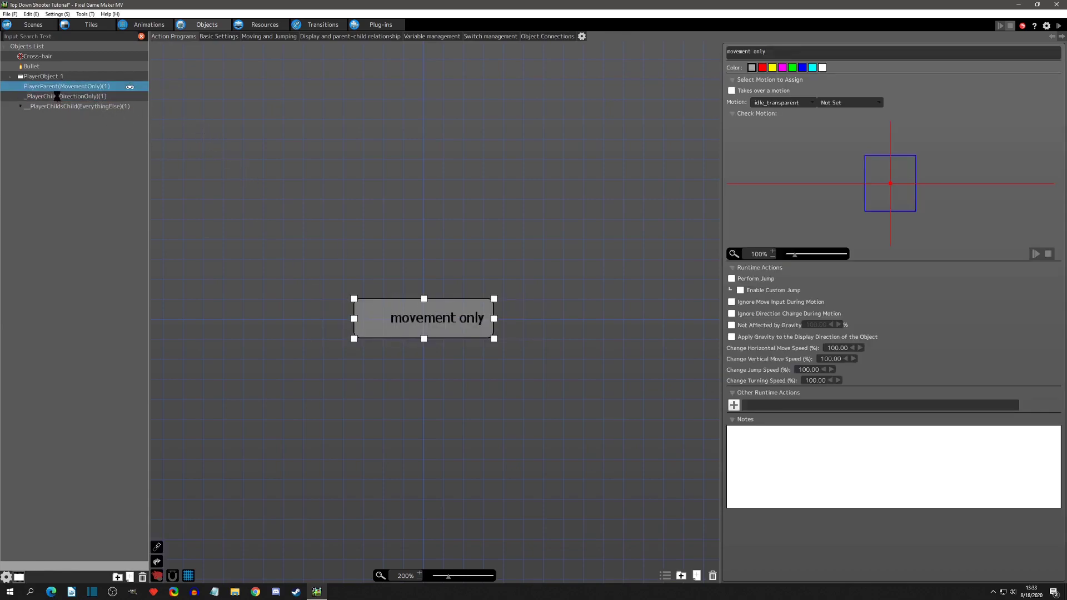
click(59, 97)
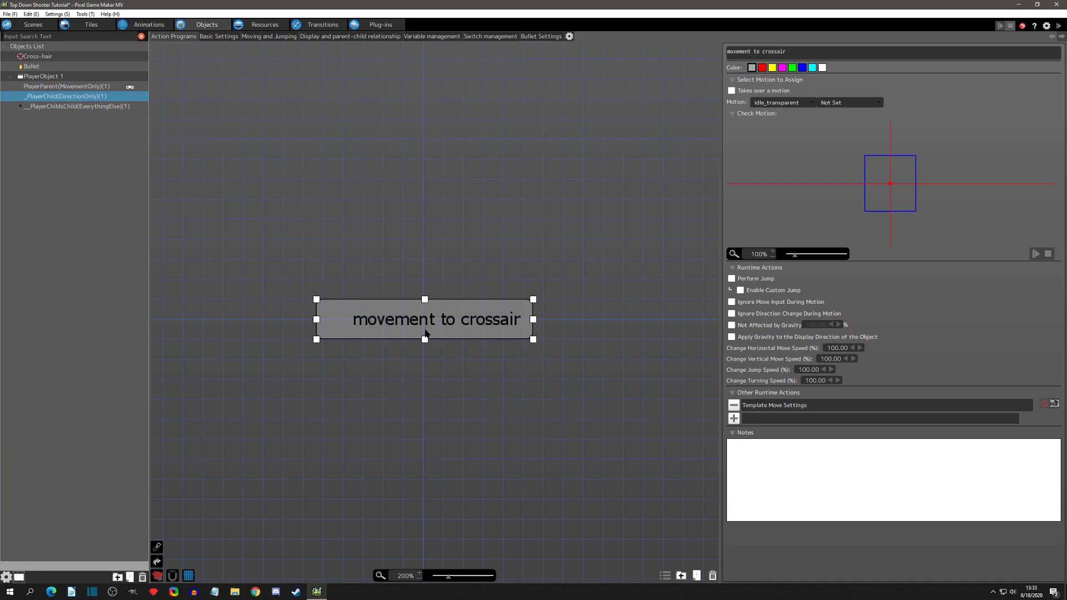
click(83, 107)
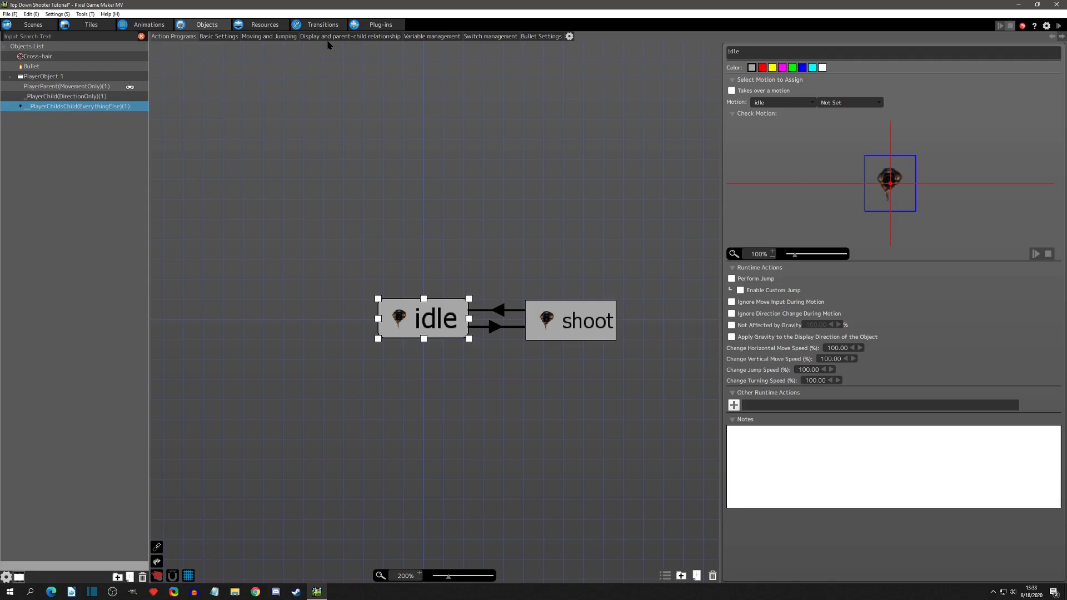
click(359, 37)
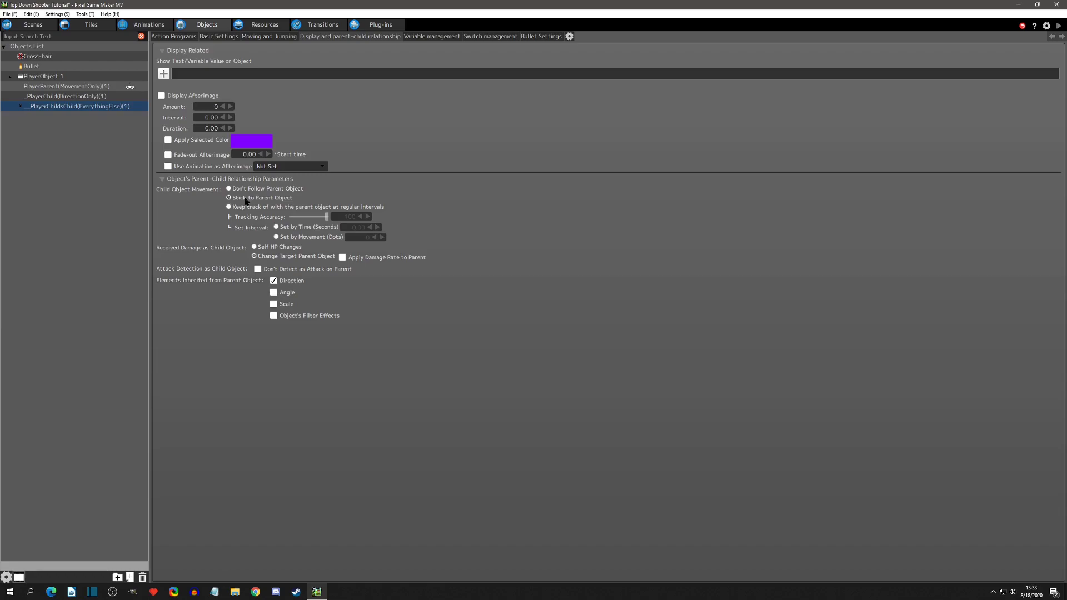
click(162, 38)
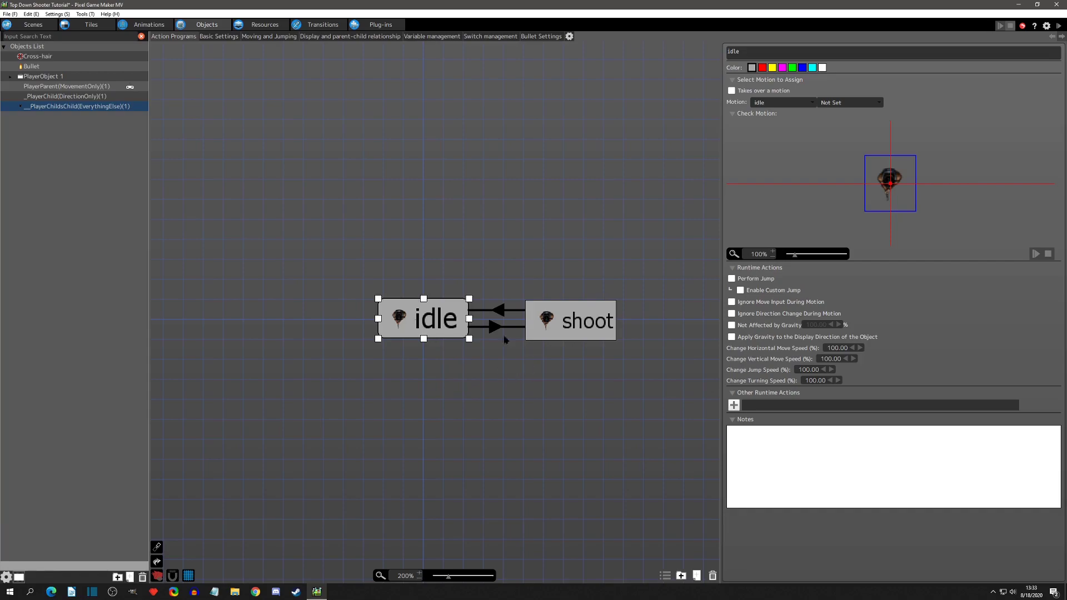
click(539, 336)
click(424, 333)
Disable Bullet Shot Settings and enable Connect Object for _PlayerChild(DirectionOnly)(1).
click(68, 99)
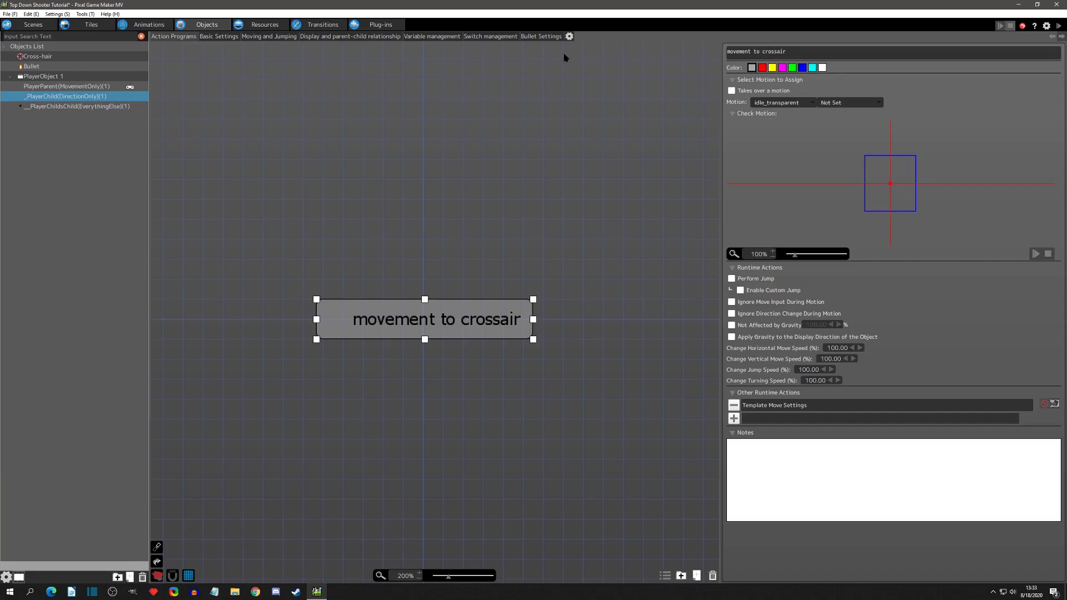
click(569, 36)
click(161, 74)
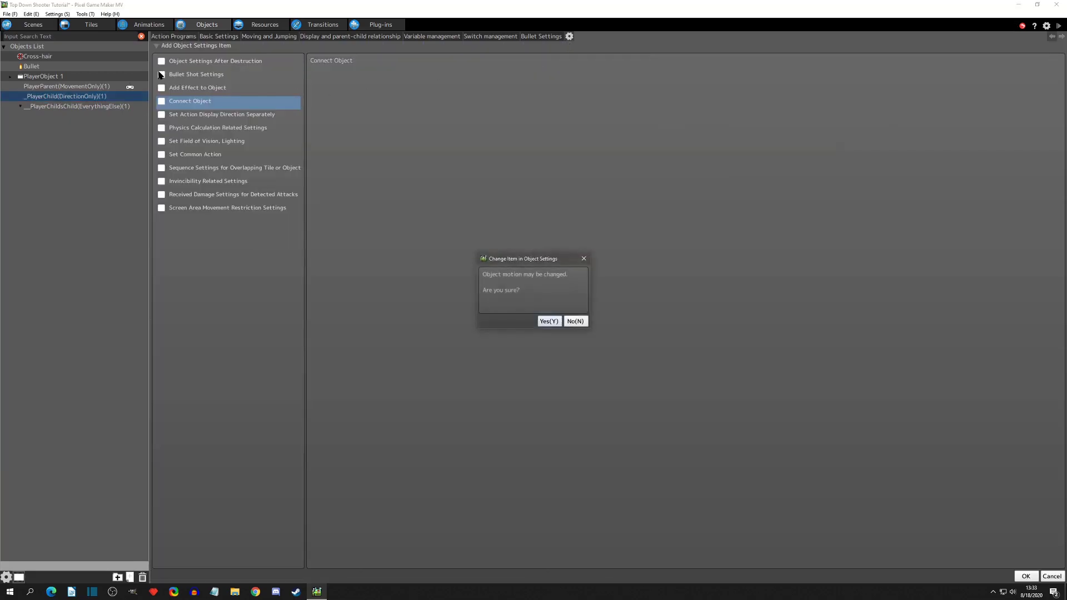
click(549, 321)
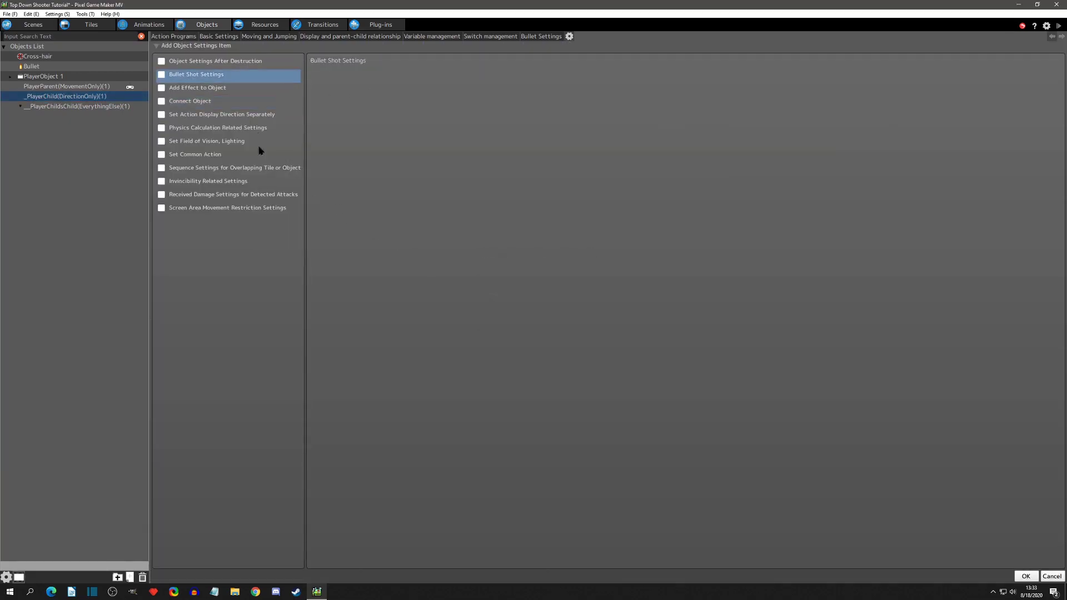
click(161, 102)
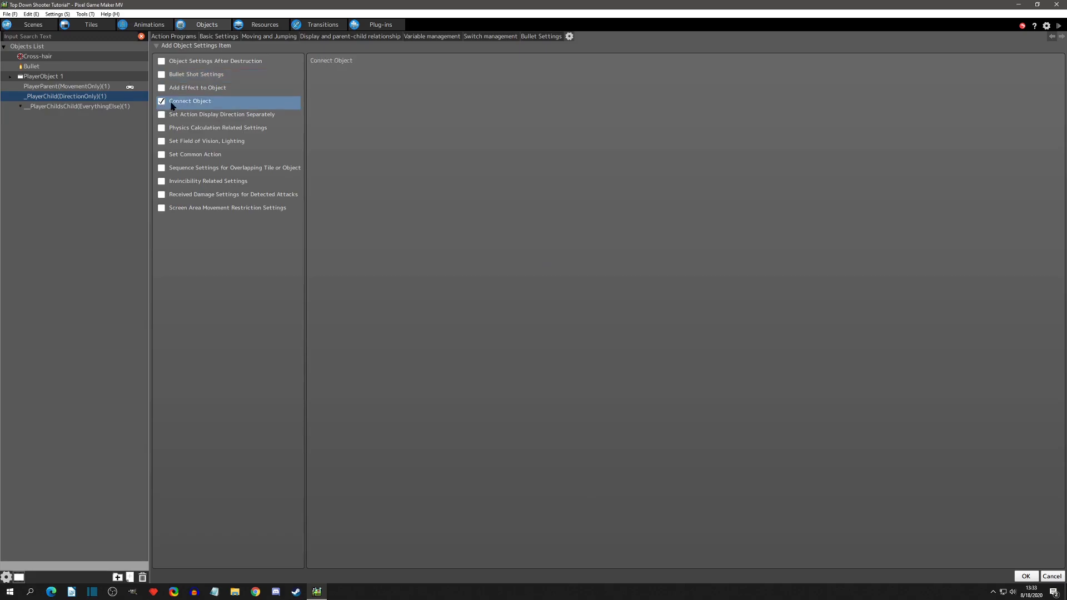
click(1026, 576)
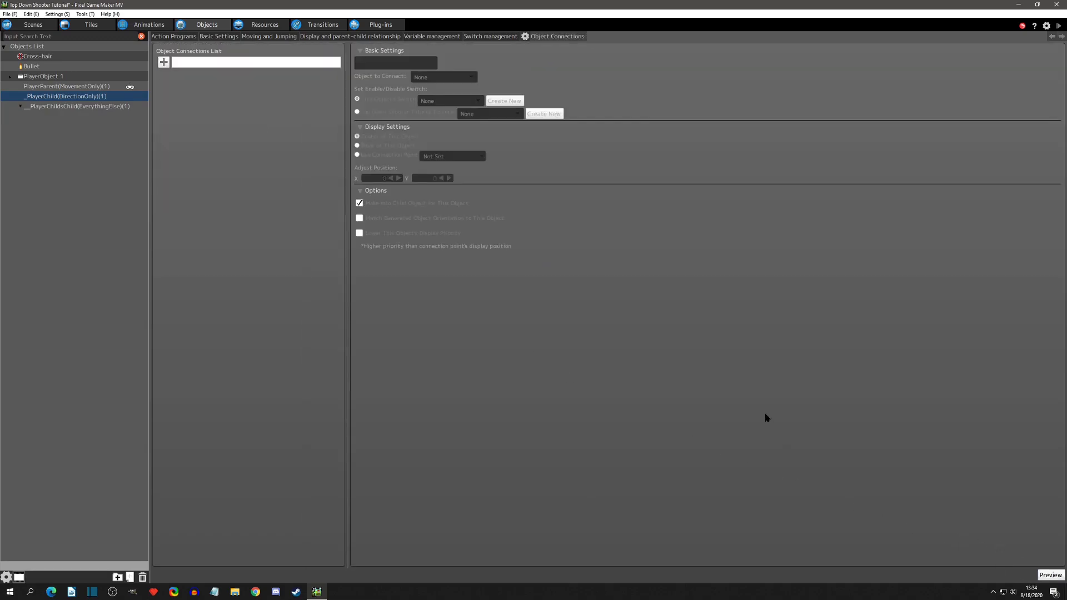
Add an object connection named PlayersChildsChild(EverythingElse) that connects __PlayerChildsChild(EverythingElse)(1) to the direction-only object.
click(163, 62)
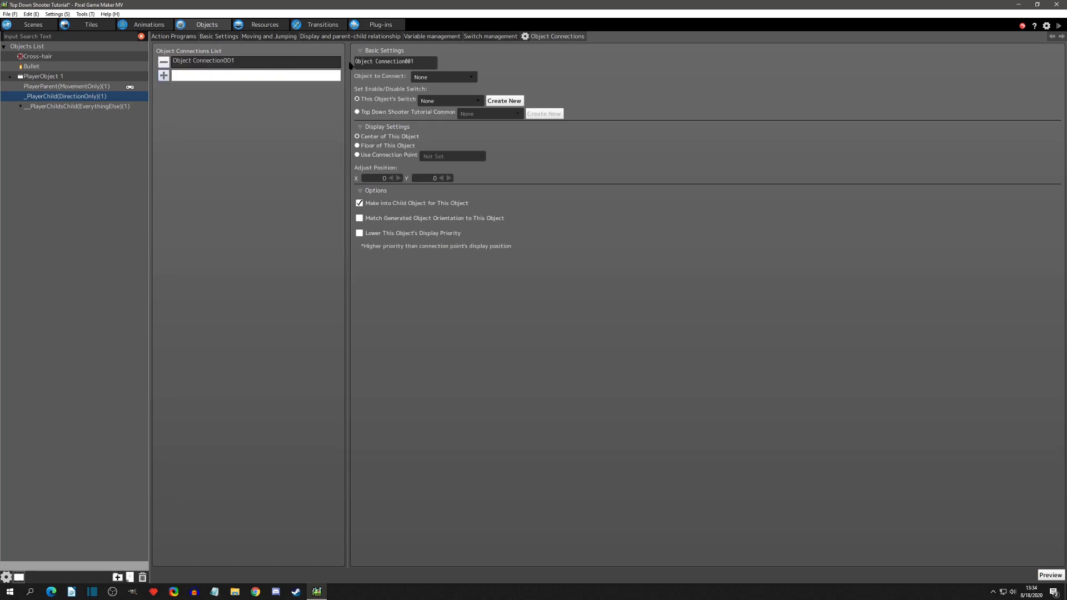
click(426, 64)
text(P)
text(layersChildsChild(EVeryth)
text(thingElse))
key(Return)
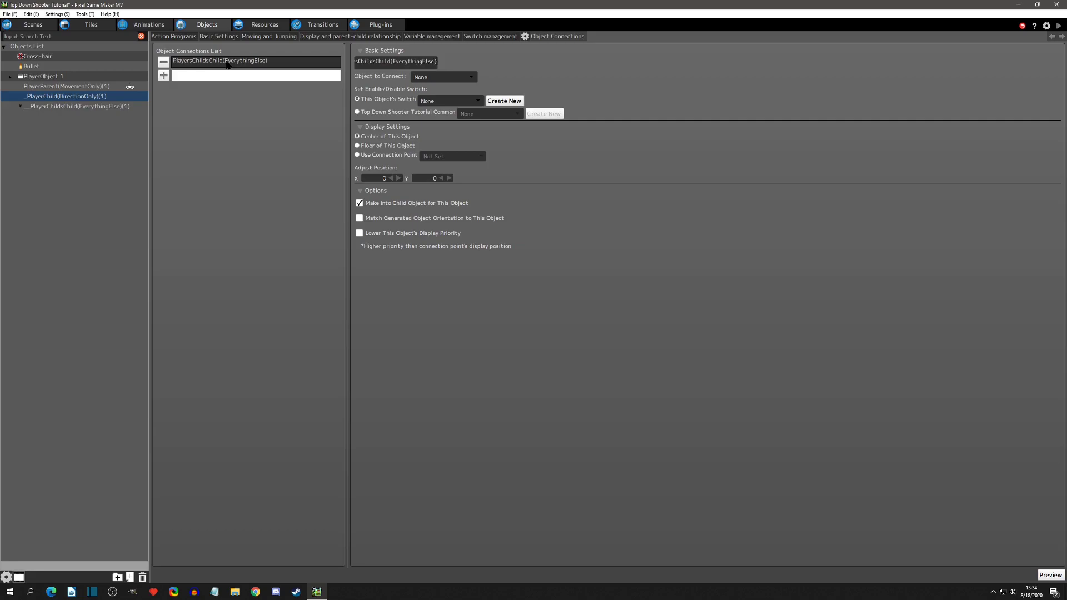
click(438, 77)
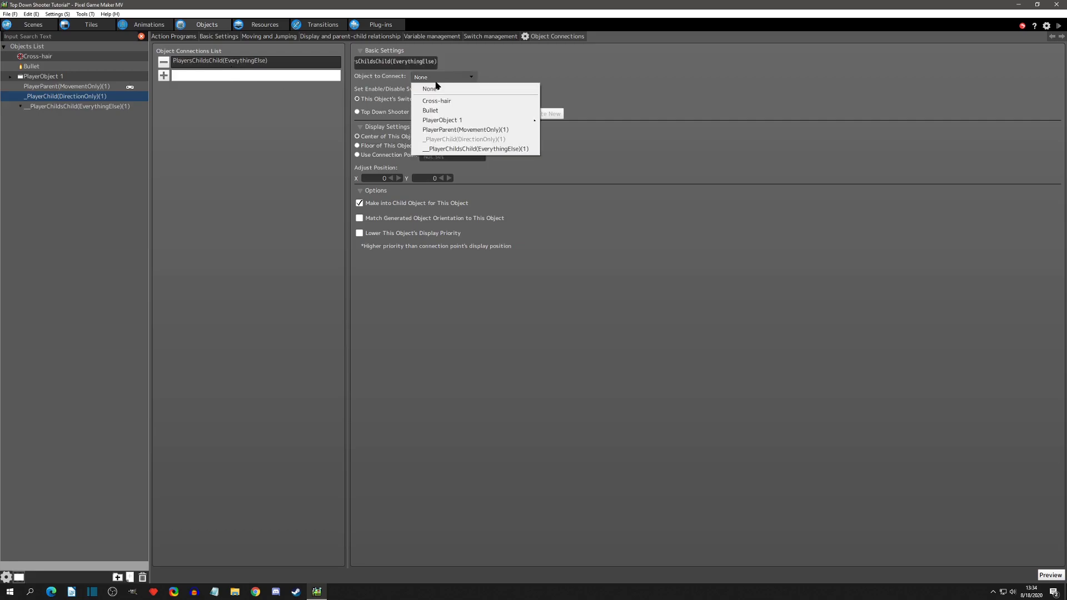
click(451, 149)
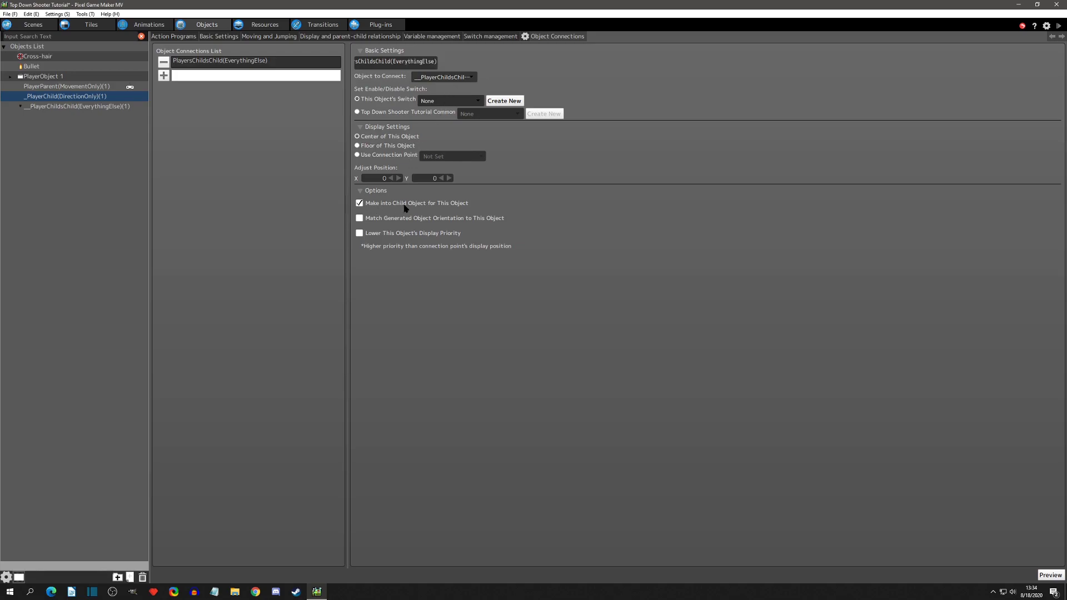
click(75, 138)
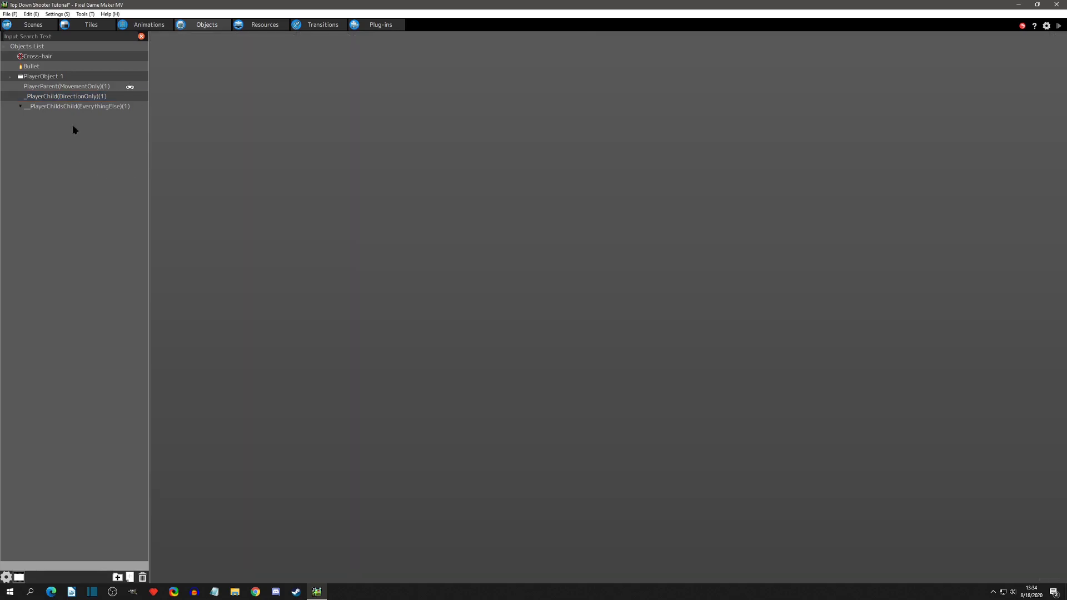
Replace the PlayerParent in the scene with PlayerParent(MovementOnly)(1), placed near the middle at about X 597, Y 354.
click(32, 25)
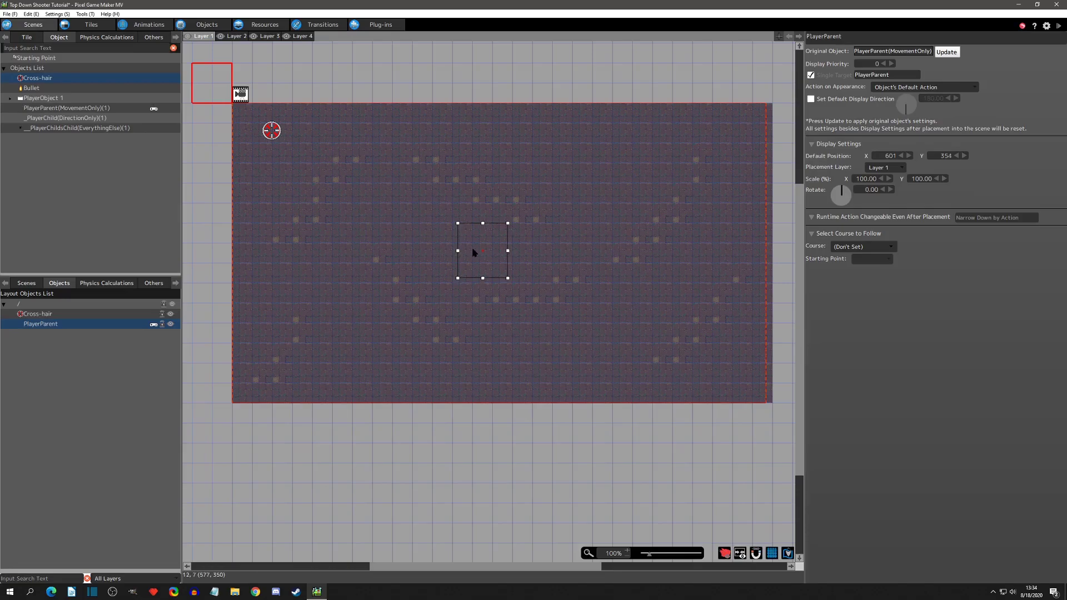
key(Delete)
click(92, 129)
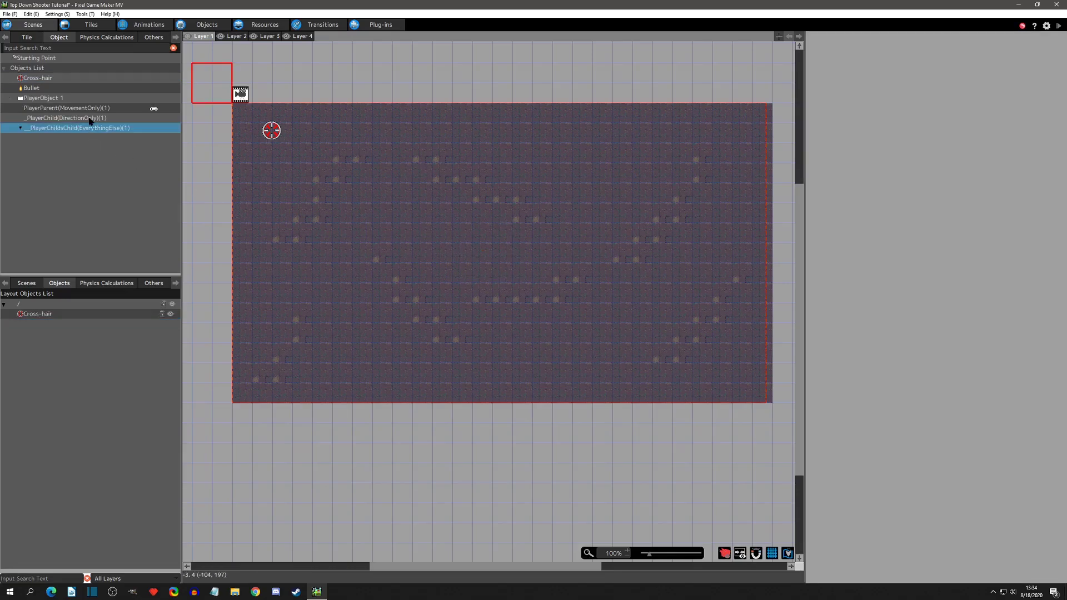
click(88, 110)
drag(88, 109, 482, 251)
Test-play the scene, moving the player with WASD while aiming and shooting in several directions, and close the test.
click(1058, 26)
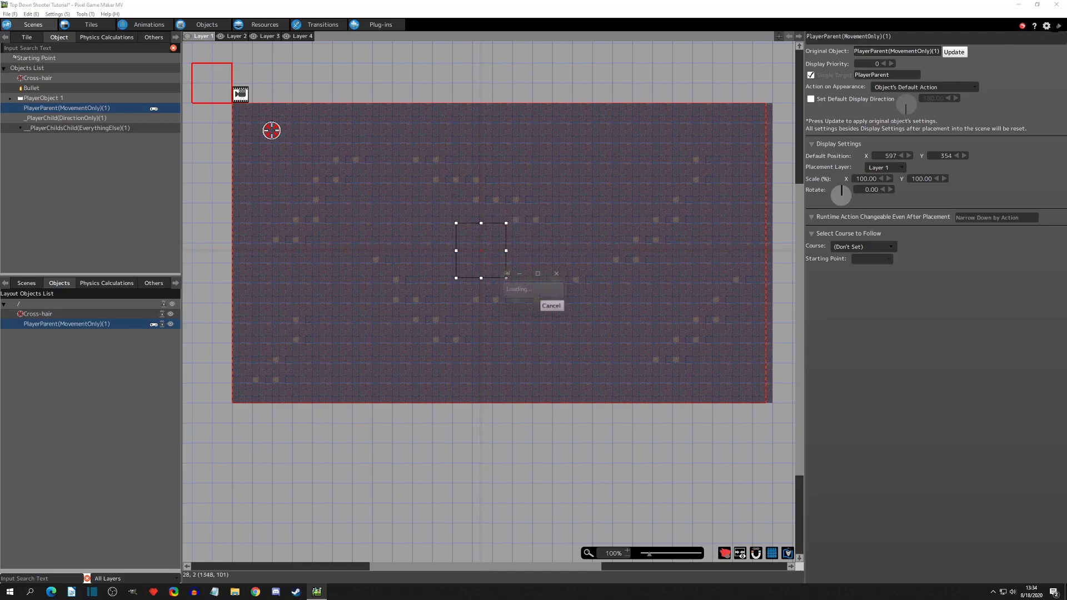
key(d)
click(585, 238)
click(402, 189)
click(403, 189)
key(s)
click(569, 188)
click(569, 188)
click(569, 188)
key(a)
click(617, 282)
key(w)
click(617, 378)
key(a)
click(414, 384)
key(d)
click(265, 250)
key(s)
click(291, 172)
click(291, 171)
click(472, 181)
key(w)
key(a)
click(574, 182)
click(575, 182)
key(s)
key(w)
click(698, 121)
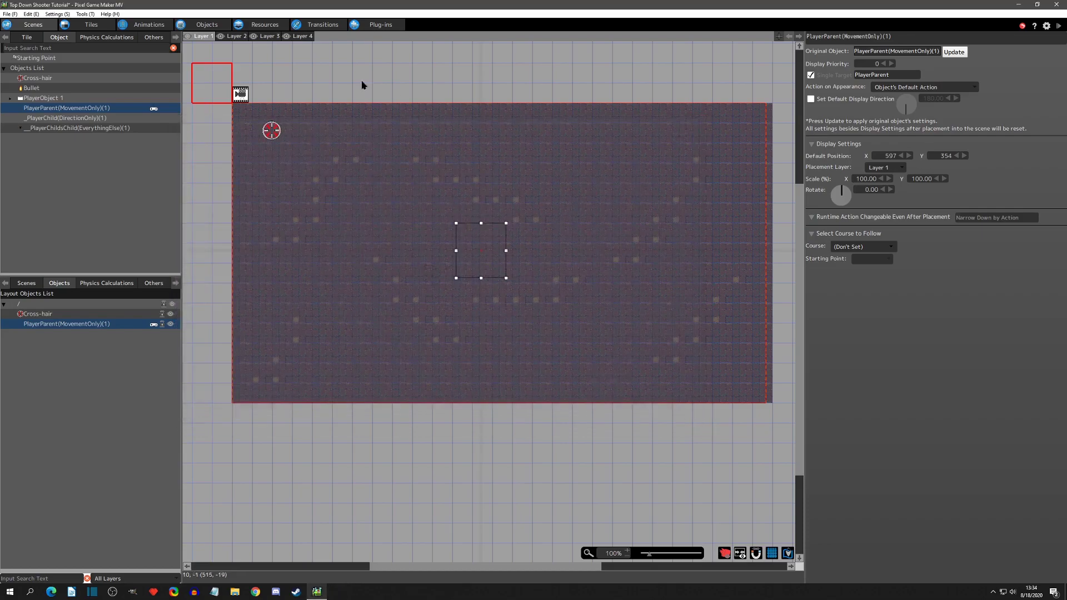
Add a new action beside "movement to crossair" in the action program of _PlayerChild(DirectionOnly)(1).
click(206, 25)
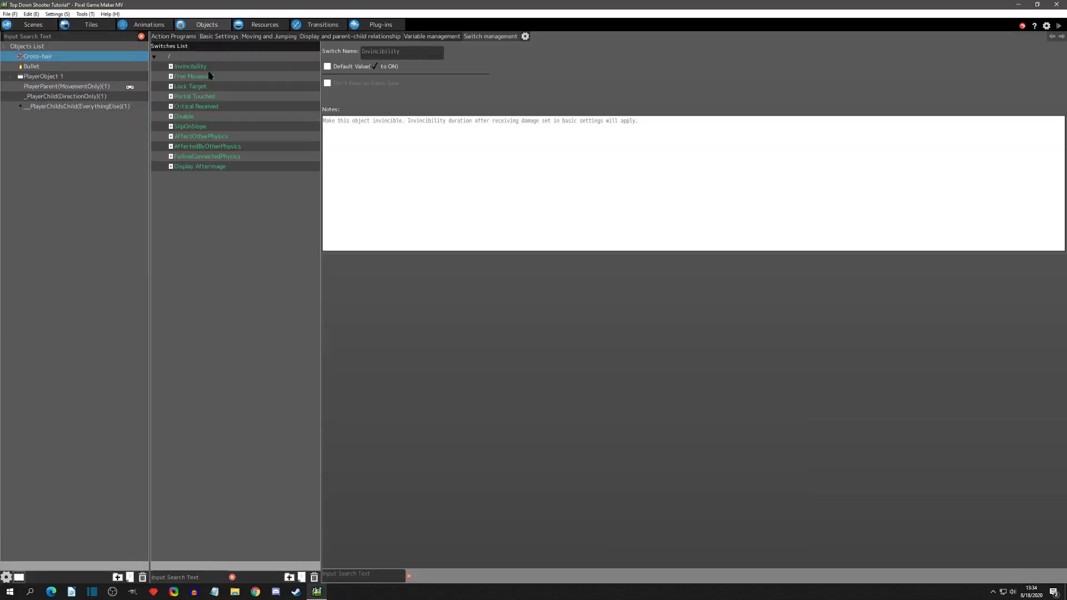
click(52, 97)
click(181, 37)
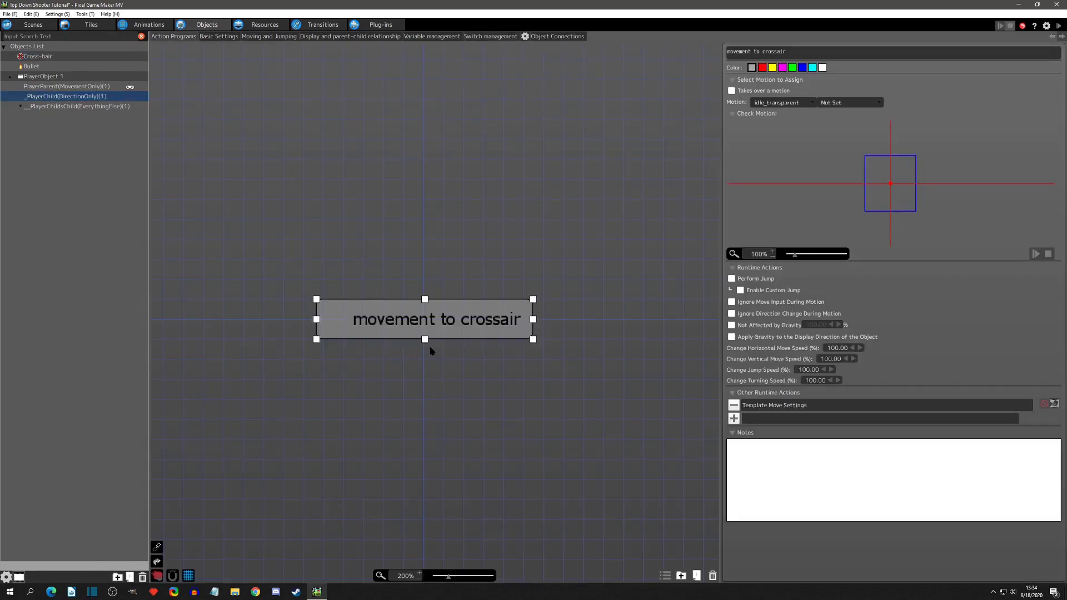
scroll(557, 327, down, 8)
scroll(435, 339, down, 6)
middle_drag(333, 197, 477, 298)
scroll(380, 248, up, 8)
middle_drag(541, 255, 458, 251)
right_click(506, 249)
click(522, 255)
drag(551, 264, 564, 262)
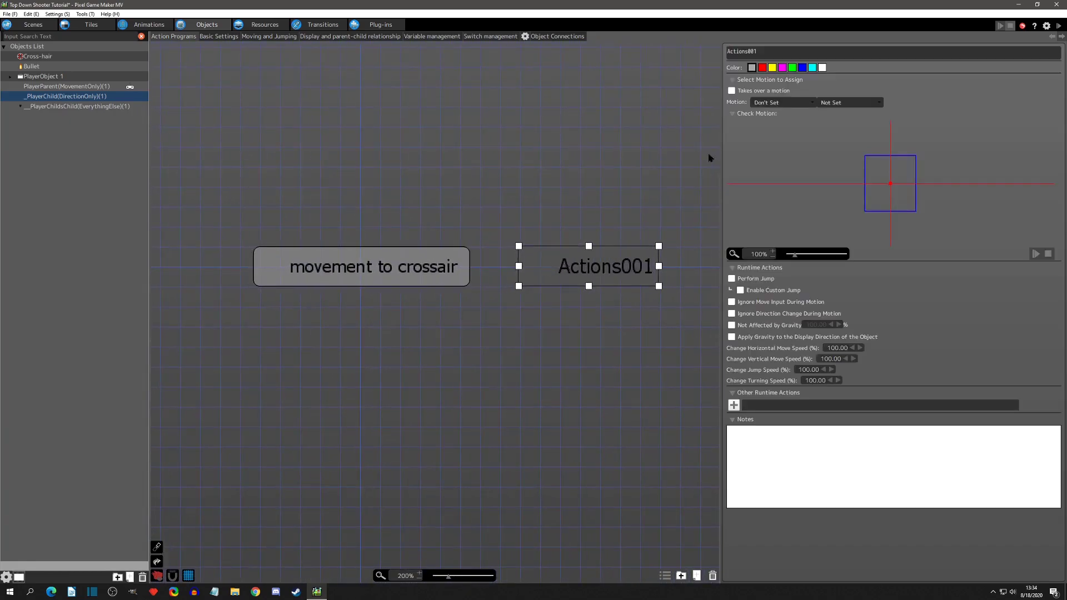
Rename the new action as "stop movement".
drag(777, 52, 567, 58)
text(stpo)
text( movement)
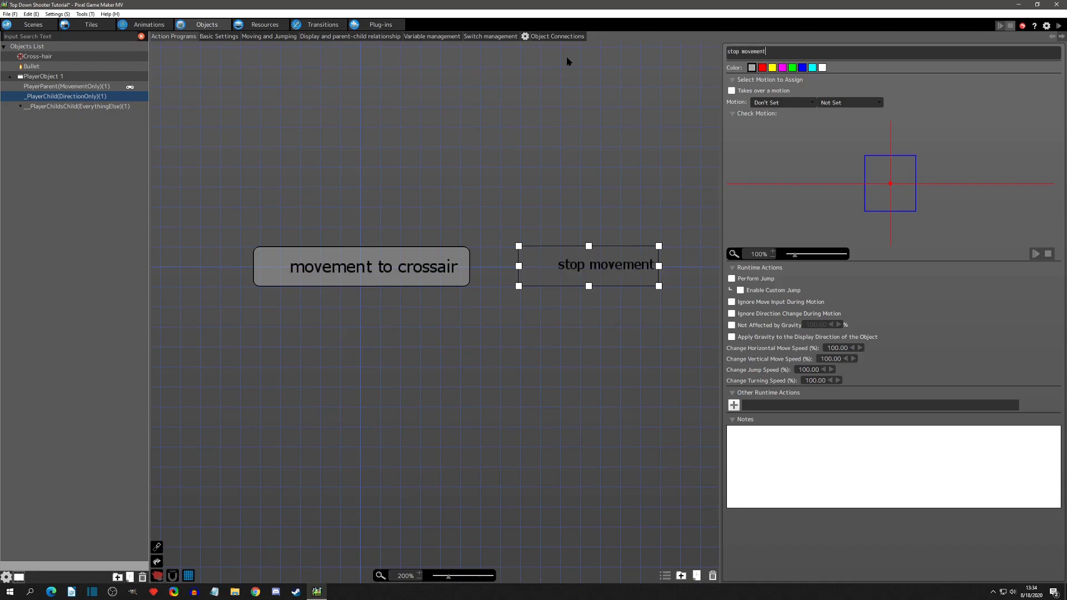
Link "movement to crossair" to "stop movement" and add a return link between the same two actions.
click(452, 279)
right_click(452, 279)
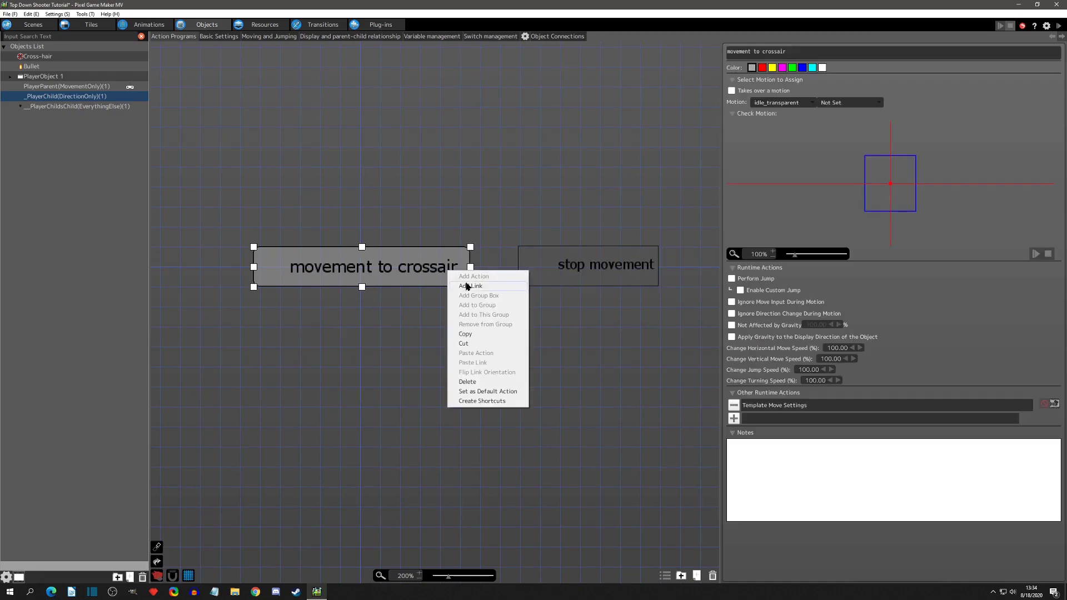
click(464, 284)
click(555, 277)
right_click(524, 258)
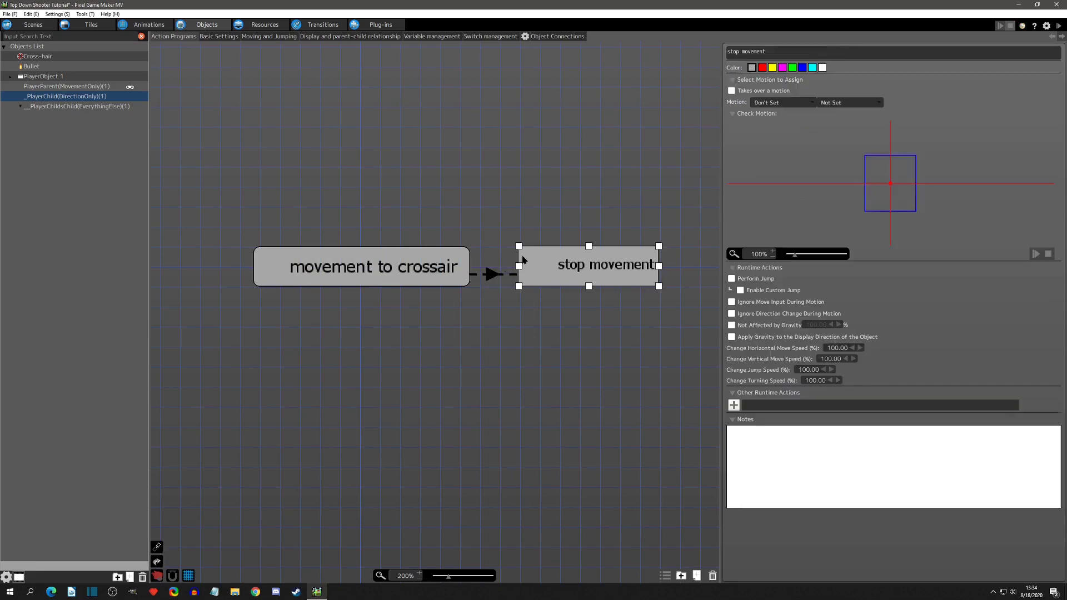
click(545, 272)
click(464, 269)
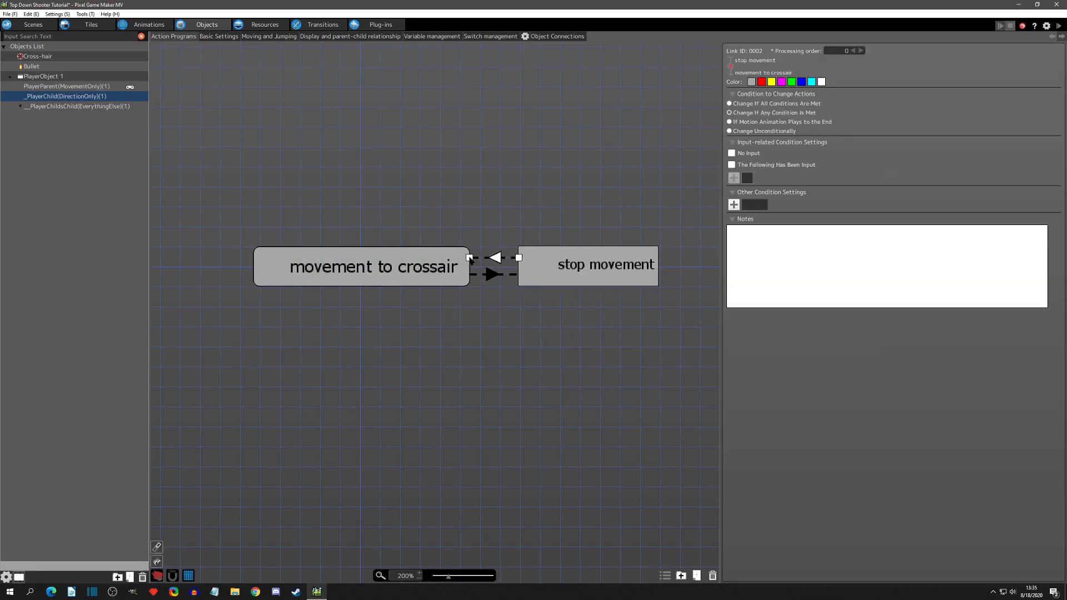
Copy the Template Move Settings runtime action from "movement to crossair" to "stop movement" and change its move type to Stop.
click(564, 266)
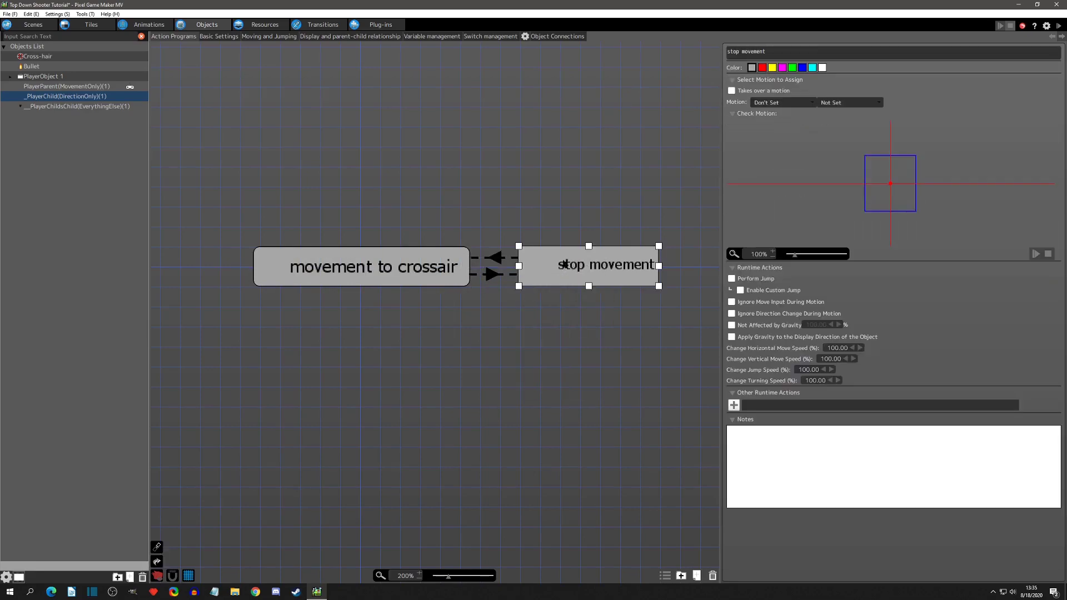
click(407, 275)
click(616, 284)
key(ctrl+v)
double_click(772, 408)
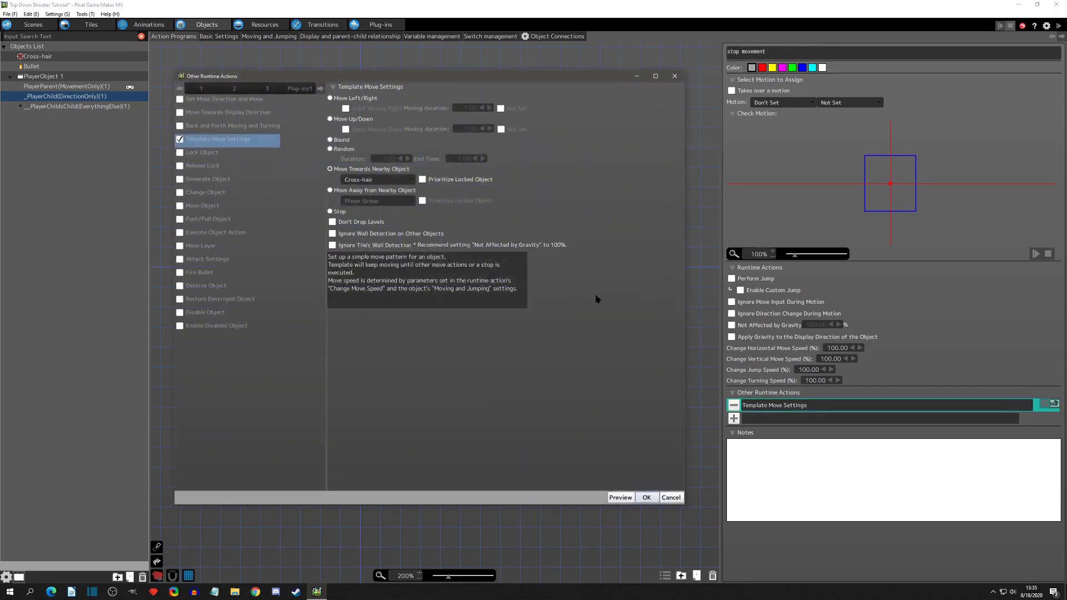
click(340, 213)
click(646, 498)
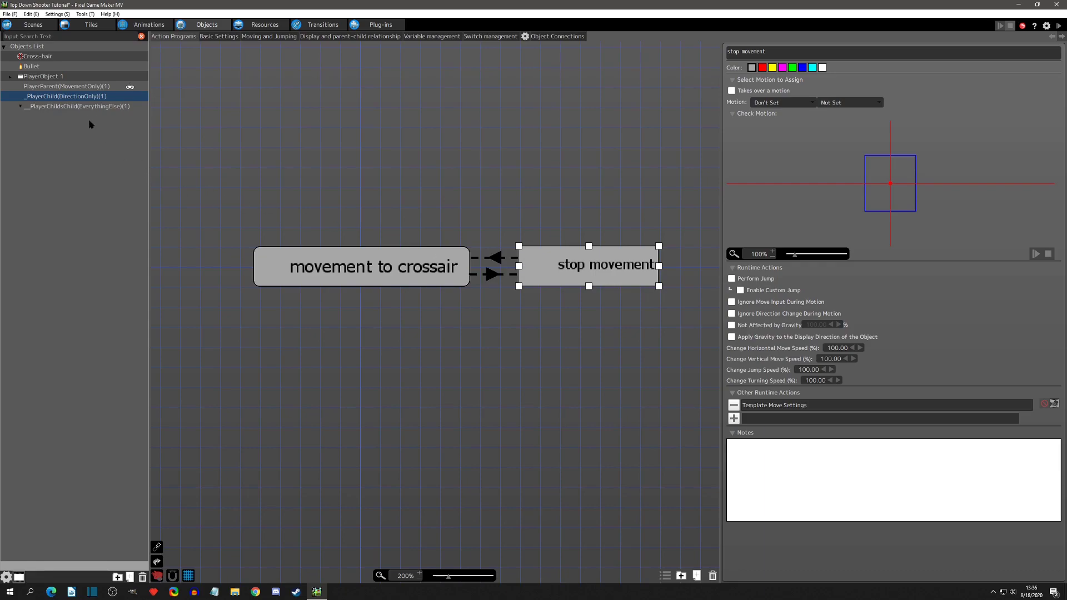
Examine the action program of _PlayerChild(EverythingElse) inside the PlayerObject 1 folder.
click(8, 79)
click(9, 77)
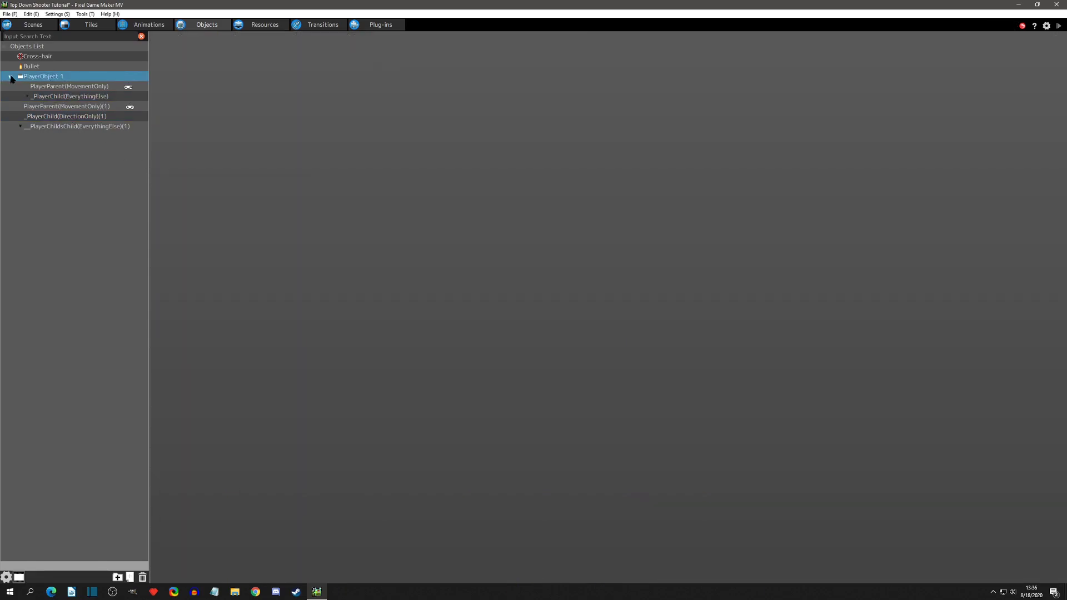
click(69, 97)
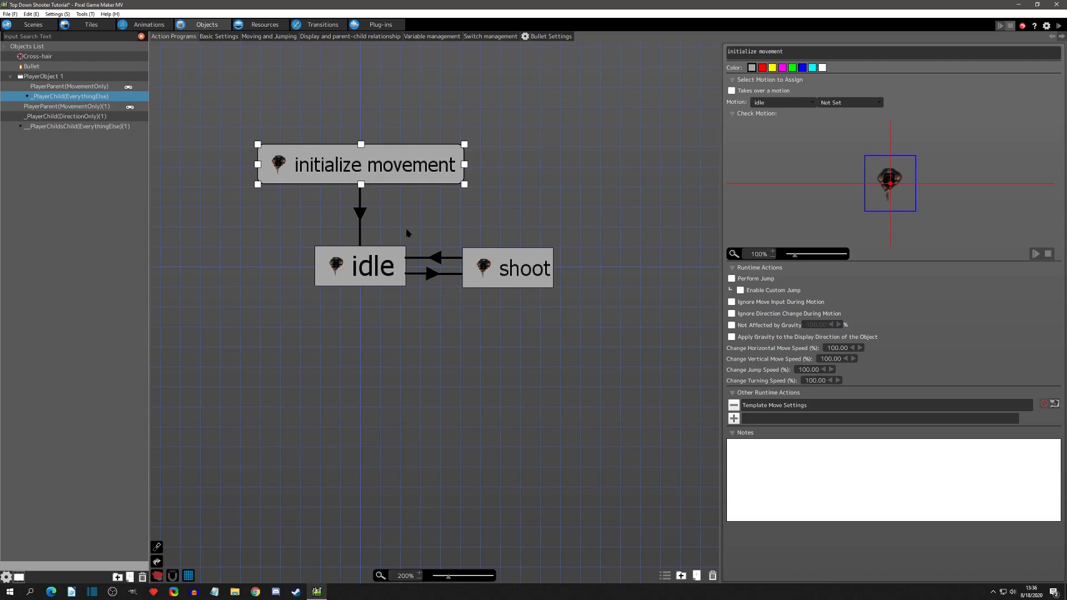
click(10, 77)
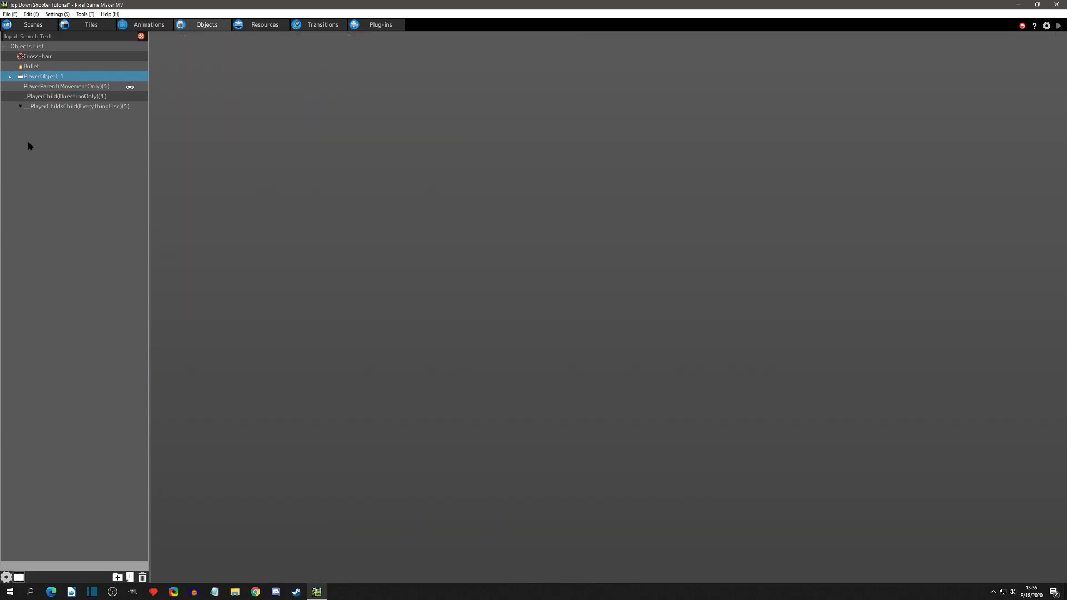
Create a new folder in the objects list and name it "PlayerObject 2".
right_click(30, 149)
click(42, 161)
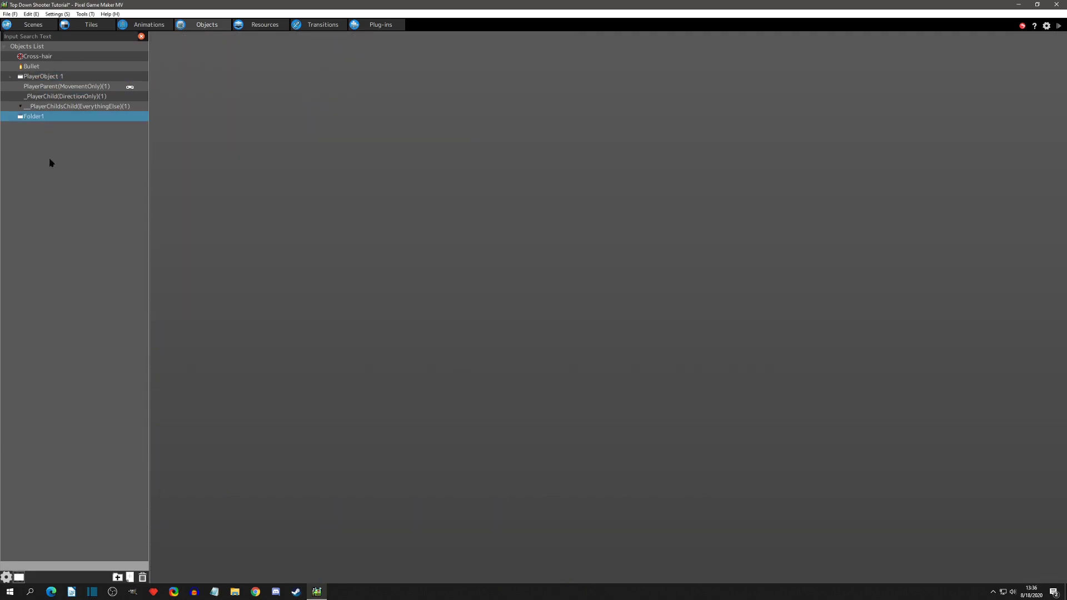
text(PlayerObject 2)
key(Return)
Move the movement, direction and everything-else objects marked (1) into the PlayerObject 2 folder and expand both player folders.
click(61, 87)
shift+click(60, 105)
mouse_move(61, 106)
mouse_down()
mouse_move(60, 91)
mouse_move(60, 122)
mouse_up()
click(10, 87)
click(10, 76)
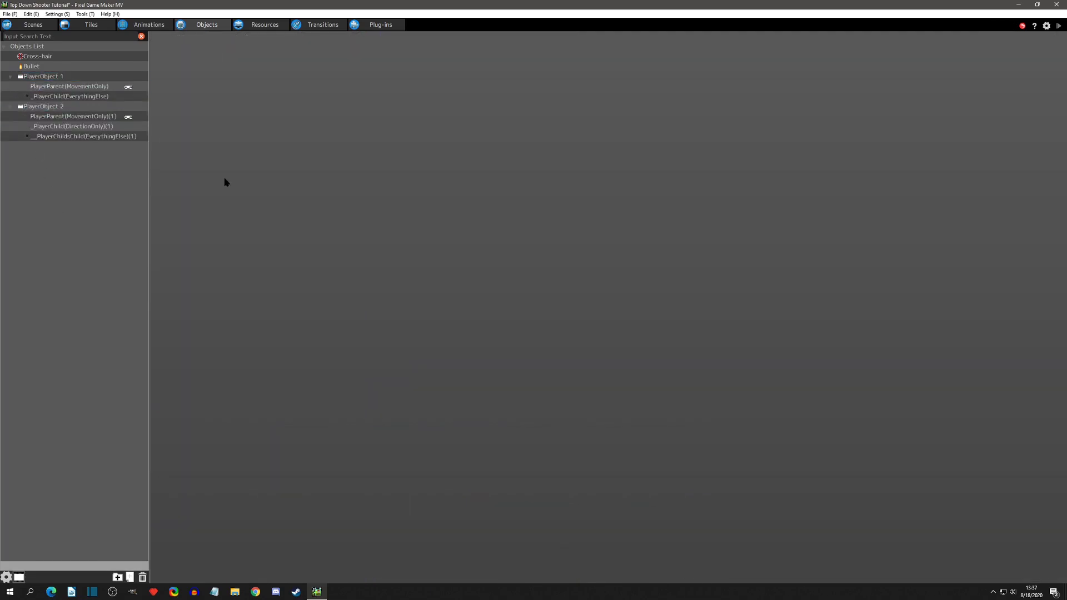
Test-play the game, moving the player with WASD while aiming the cross-hair and shooting all around the scene.
click(1058, 26)
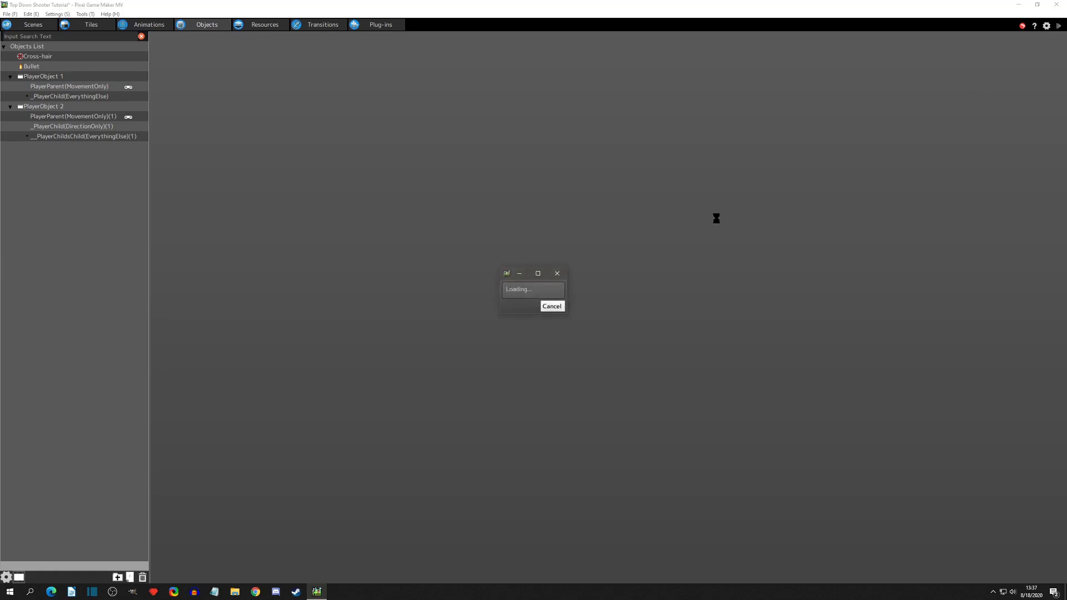
key(s)
key(d)
click(606, 189)
click(600, 192)
click(353, 215)
key(s)
click(380, 209)
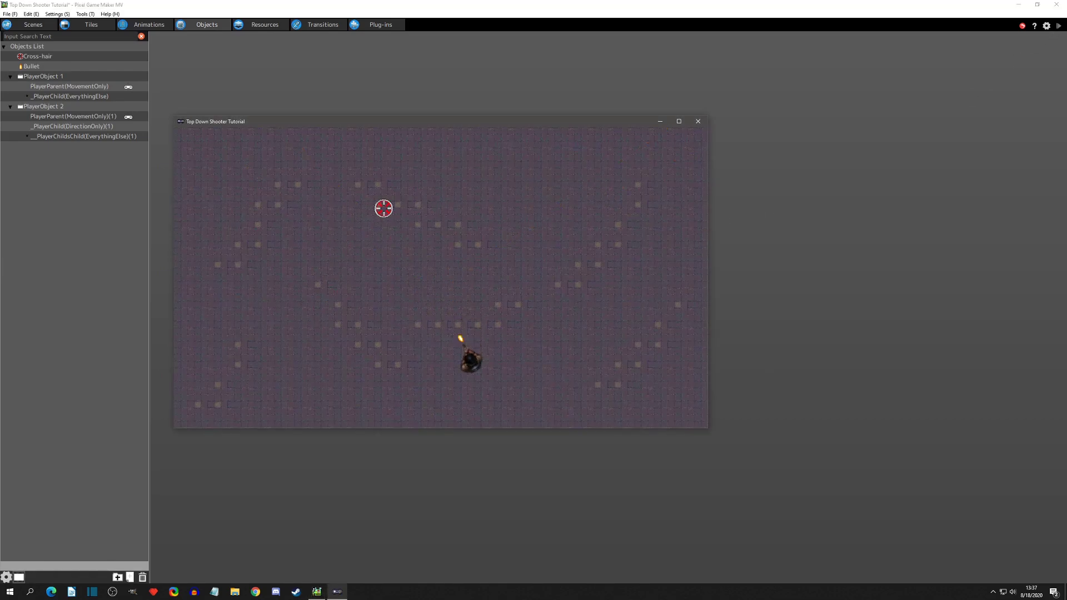
key(a)
click(487, 186)
key(w)
click(603, 239)
click(623, 362)
click(522, 382)
key(d)
click(323, 361)
click(287, 303)
key(s)
click(681, 240)
click(681, 240)
key(a)
key(w)
click(550, 175)
key(d)
key(s)
click(352, 202)
click(565, 210)
click(551, 312)
key(d)
key(s)
click(472, 360)
click(384, 341)
key(a)
click(357, 300)
click(336, 229)
key(s)
key(a)
click(439, 208)
key(w)
click(530, 195)
click(544, 195)
click(558, 201)
key(s)
key(d)
key(d)
key(w)
key(a)
key(s)
click(293, 215)
key(w)
key(a)
click(516, 380)
key(s)
click(557, 353)
click(588, 277)
key(w)
click(588, 260)
click(597, 260)
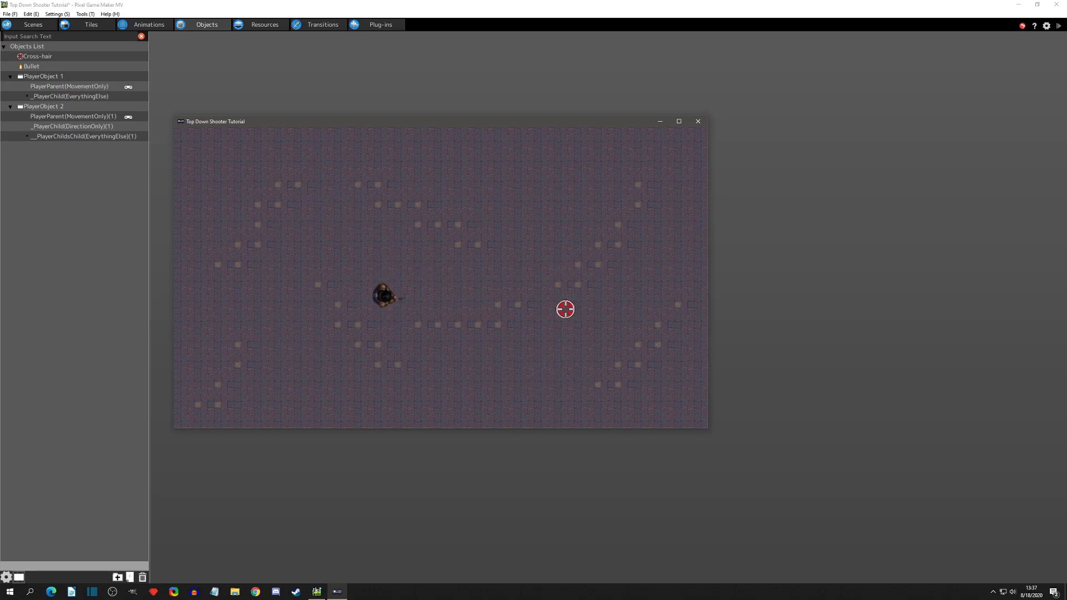